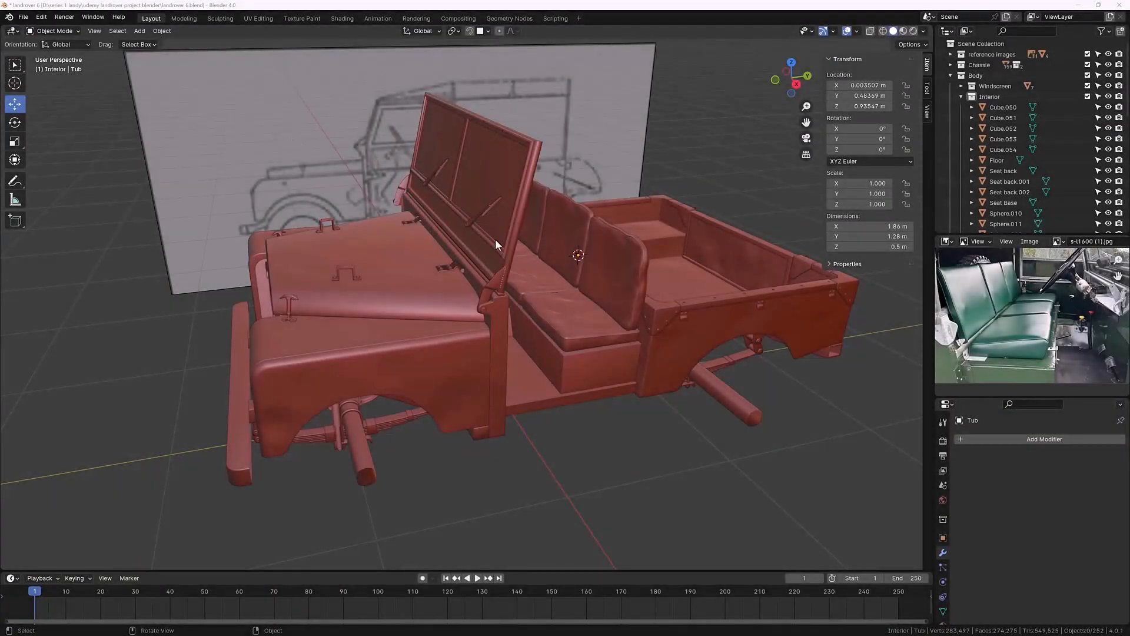
Step: Examine the front footwell of the vehicle model and the gear levers in the interior reference photo
middle_drag(496, 238, 495, 266)
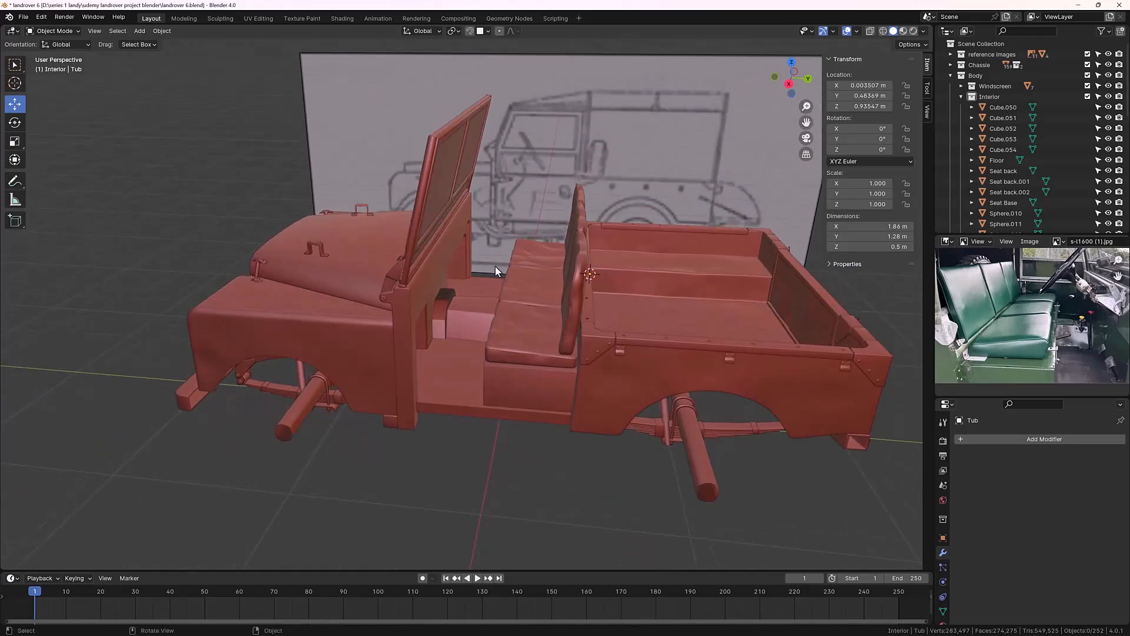
scroll(1065, 298, up, 3)
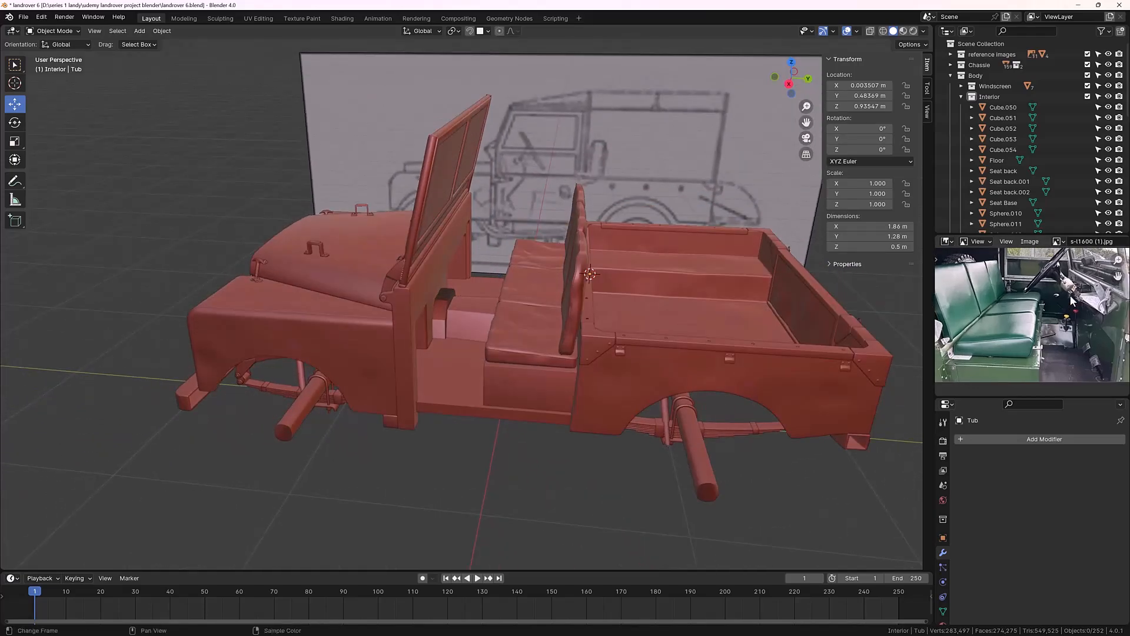
middle_drag(1066, 299, 1021, 313)
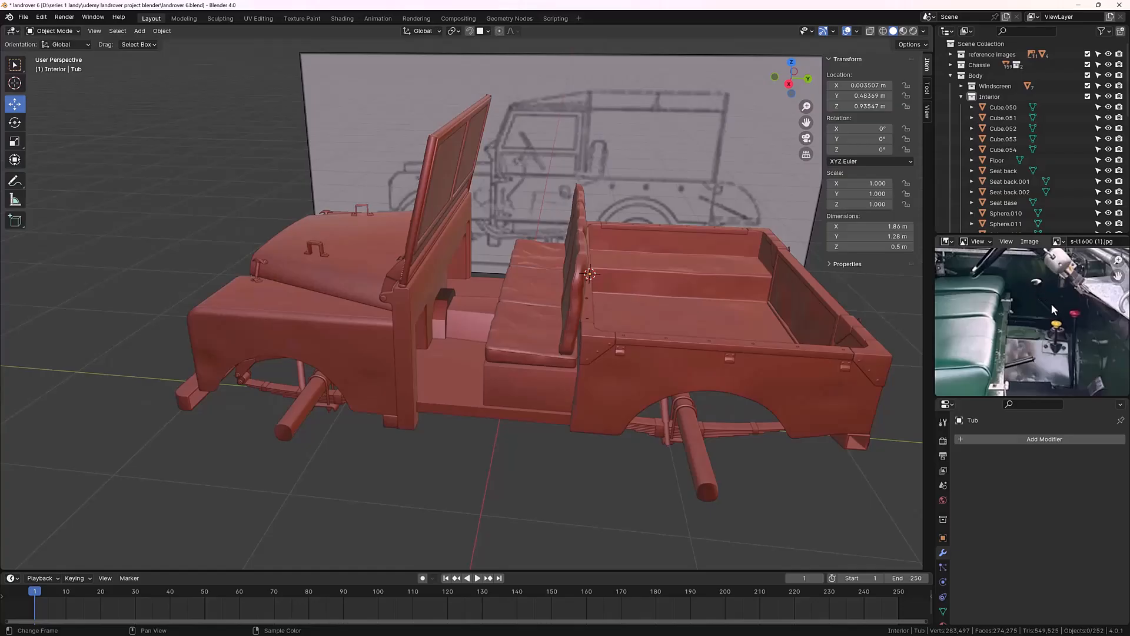
scroll(442, 349, up, 5)
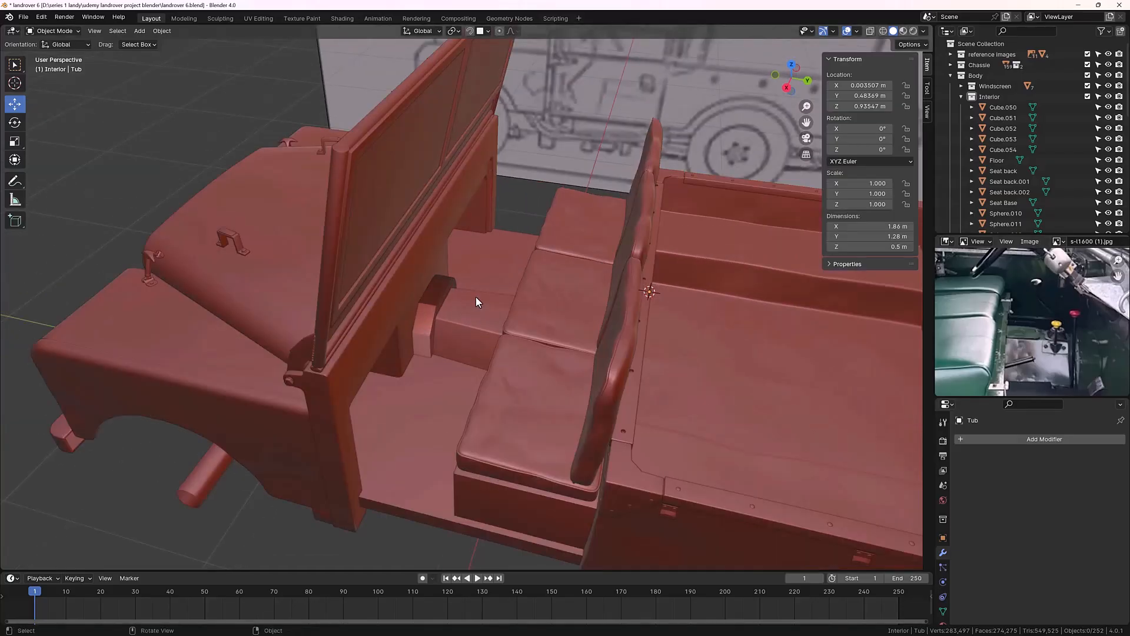
scroll(998, 328, down, 5)
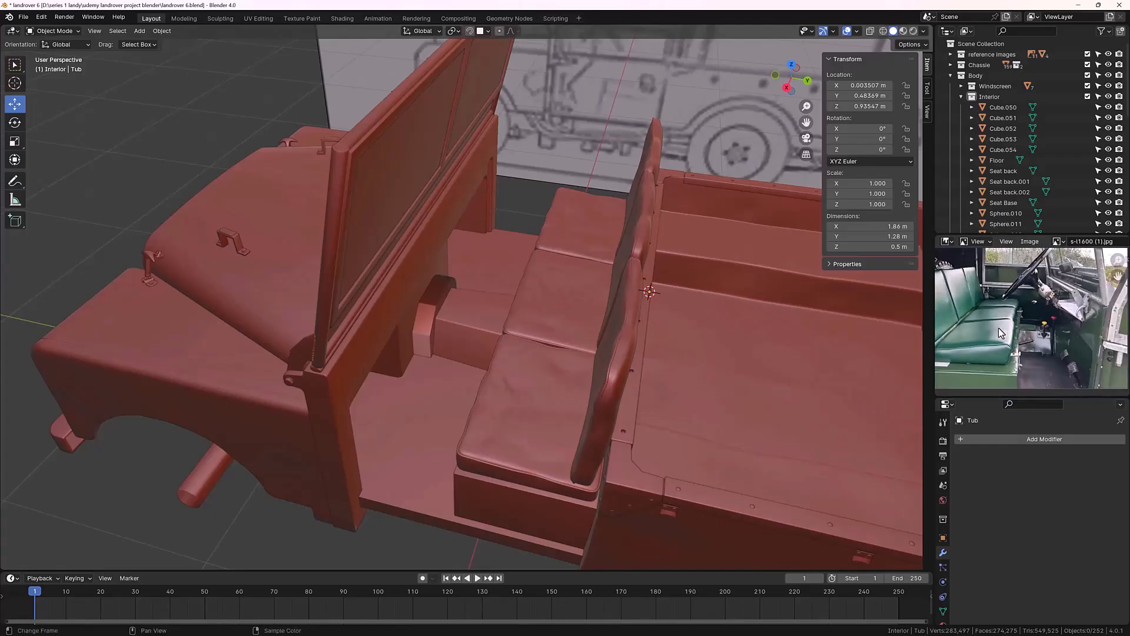
middle_drag(1000, 322, 1022, 309)
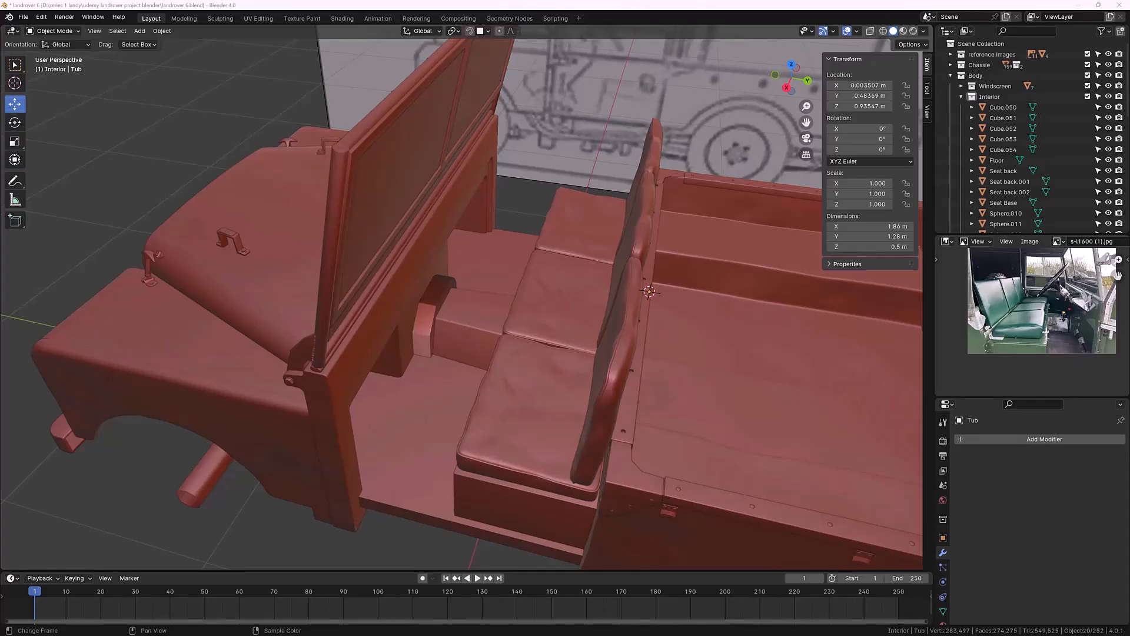
Step: Switch to the photo viewer and examine the gear lever base, tunnel and dashboard in s-l1600 (5).jpg
key(alt+Tab)
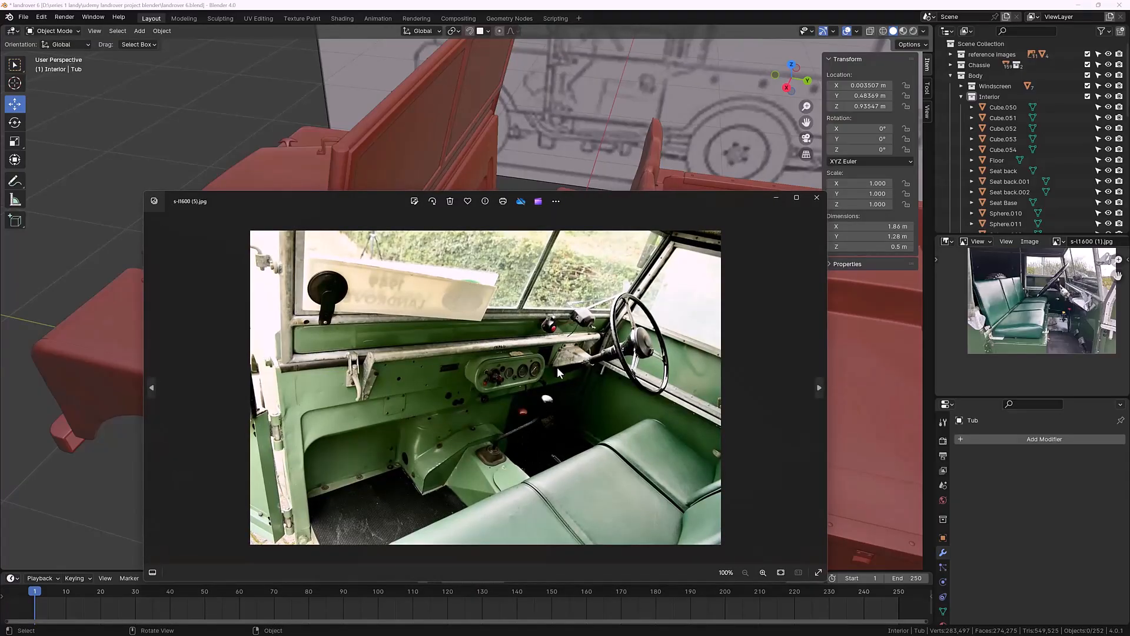
click(796, 197)
scroll(606, 335, up, 3)
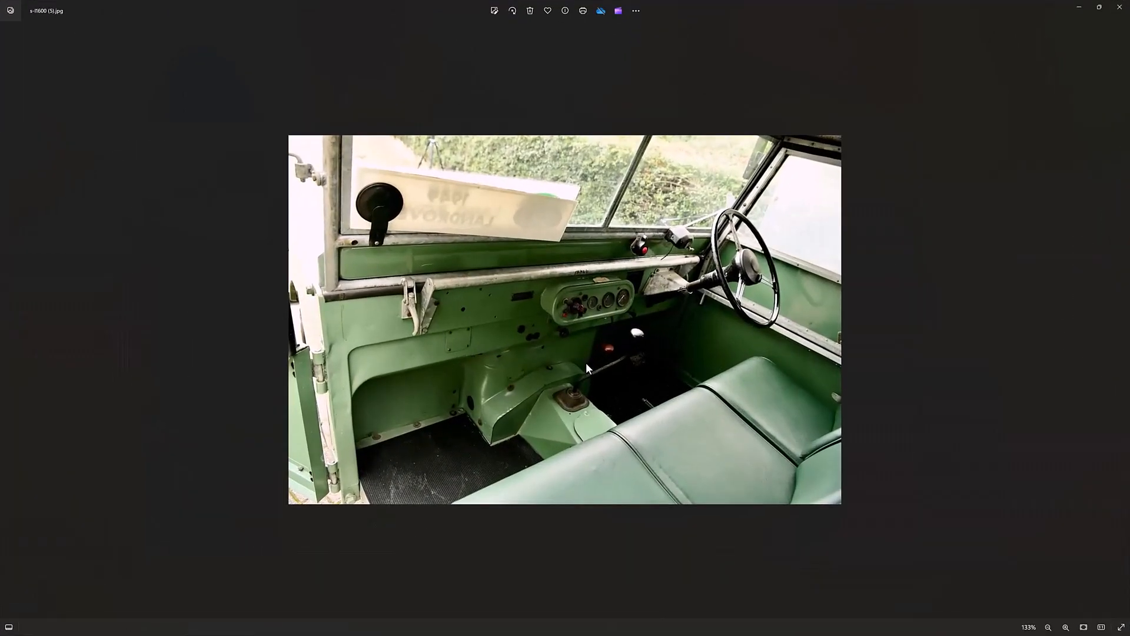
scroll(607, 435, up, 2)
scroll(574, 450, up, 2)
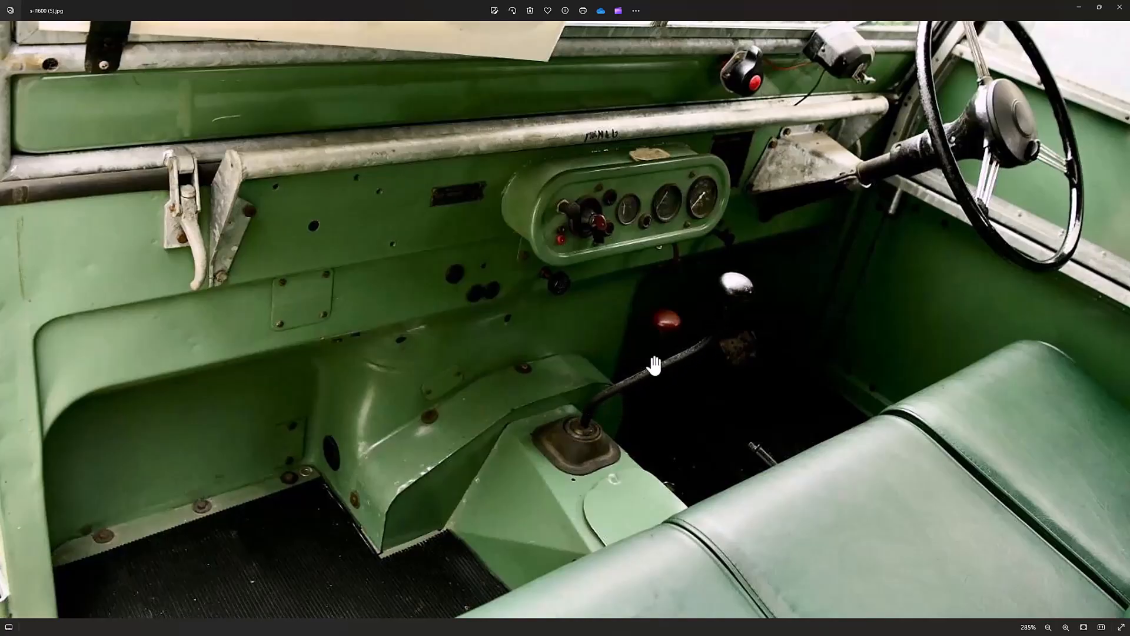
scroll(658, 336, down, 2)
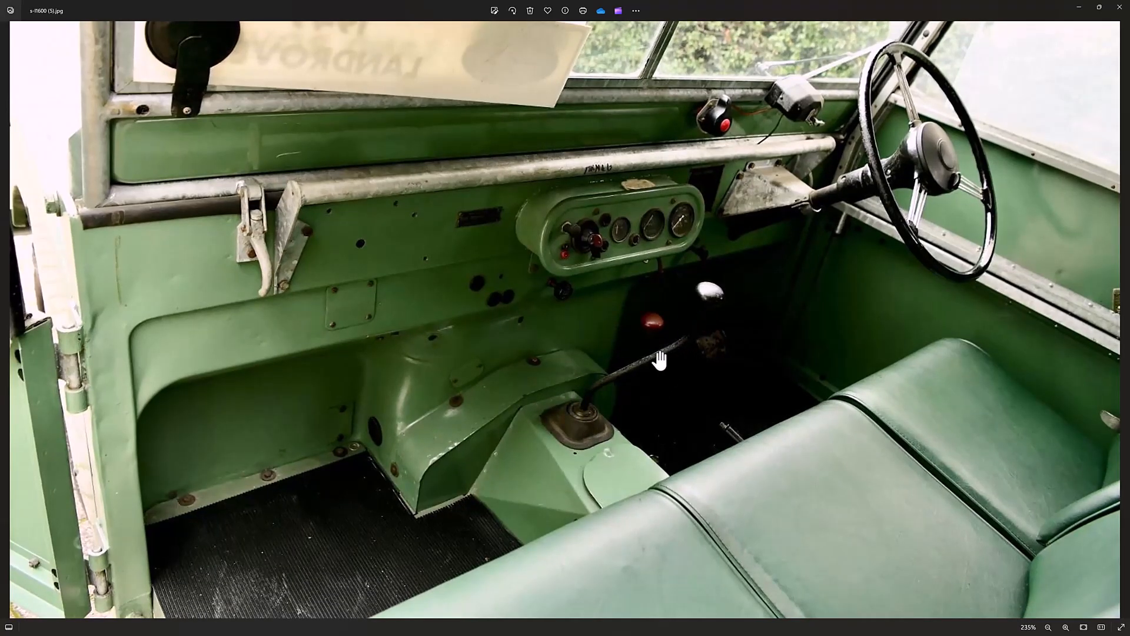
scroll(594, 420, down, 4)
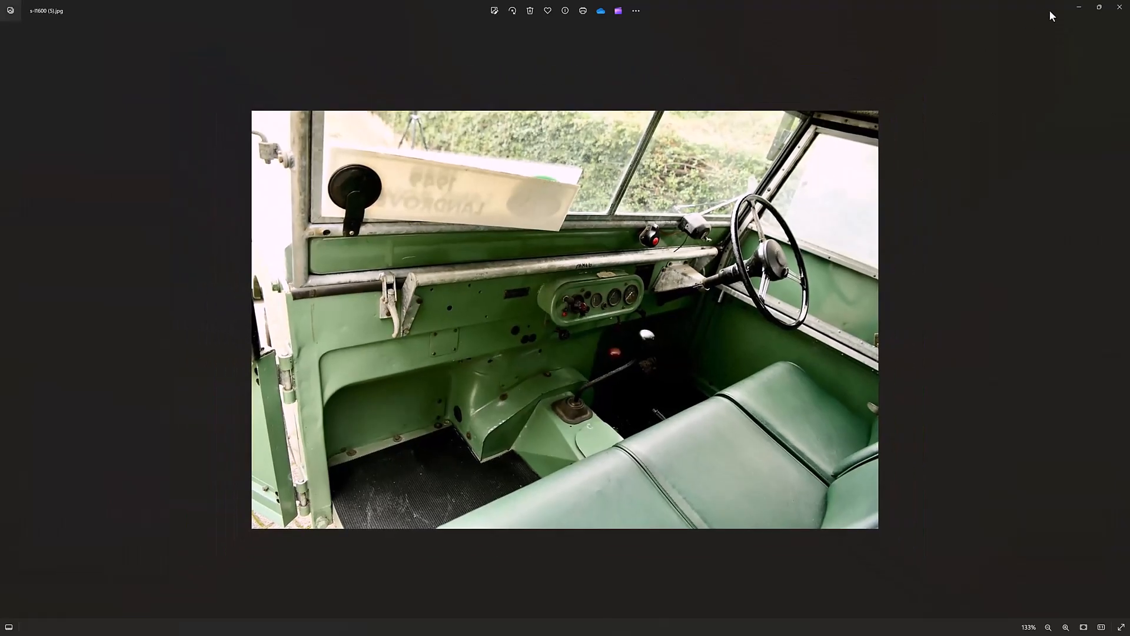
click(1120, 8)
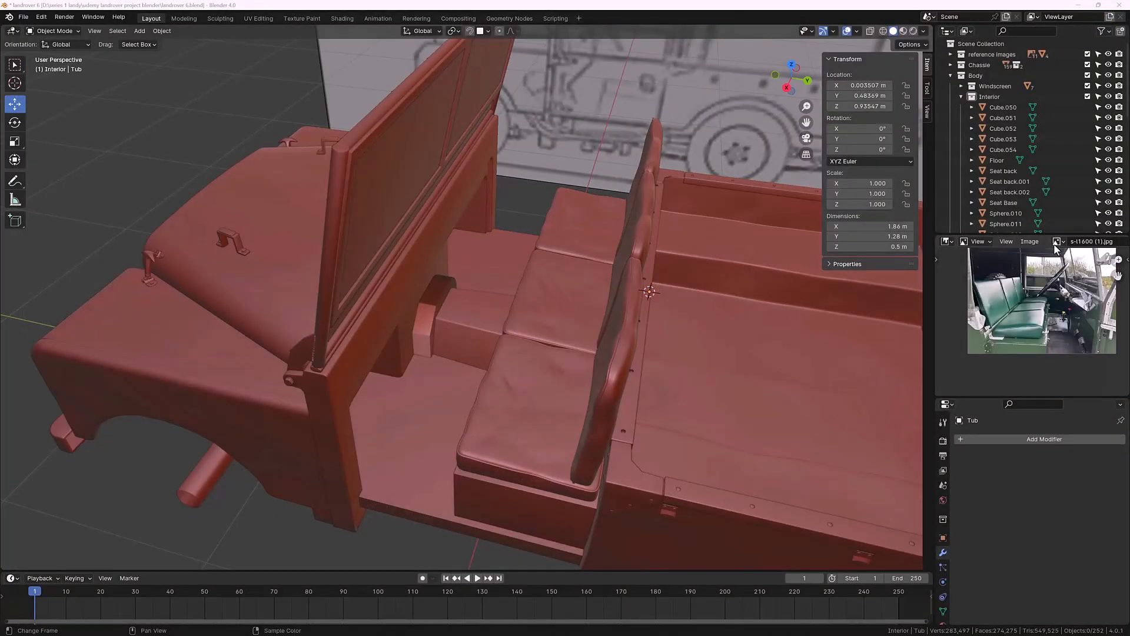
Step: Load s-l1600 (5).jpg from the reference images folder as the displayed reference photo
click(1030, 241)
click(994, 266)
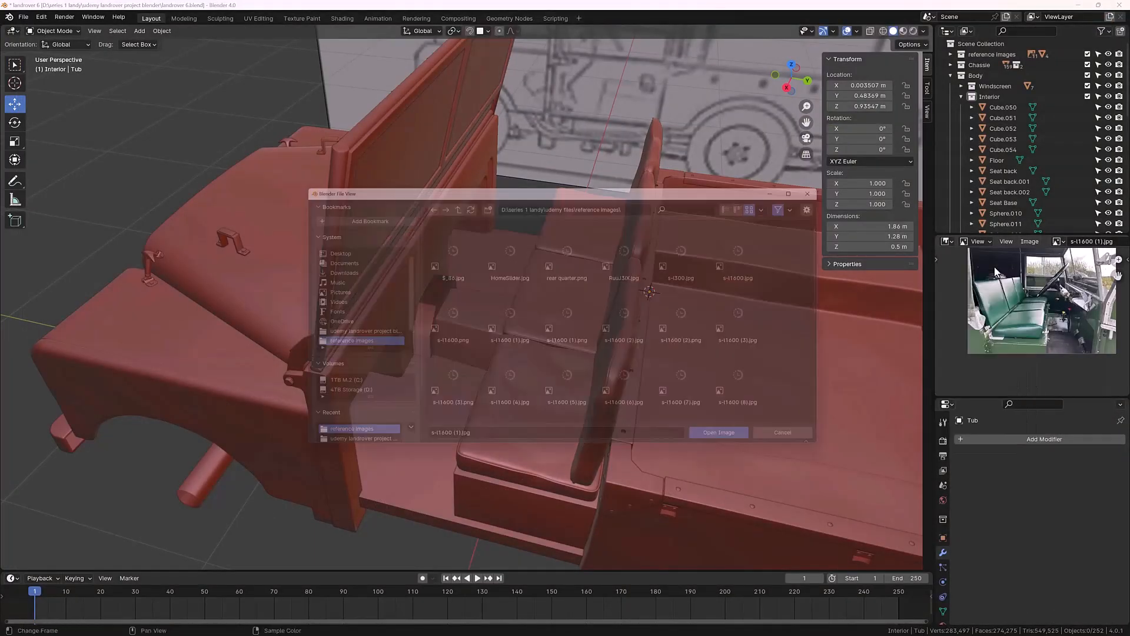
scroll(604, 345, down, 3)
scroll(602, 337, down, 3)
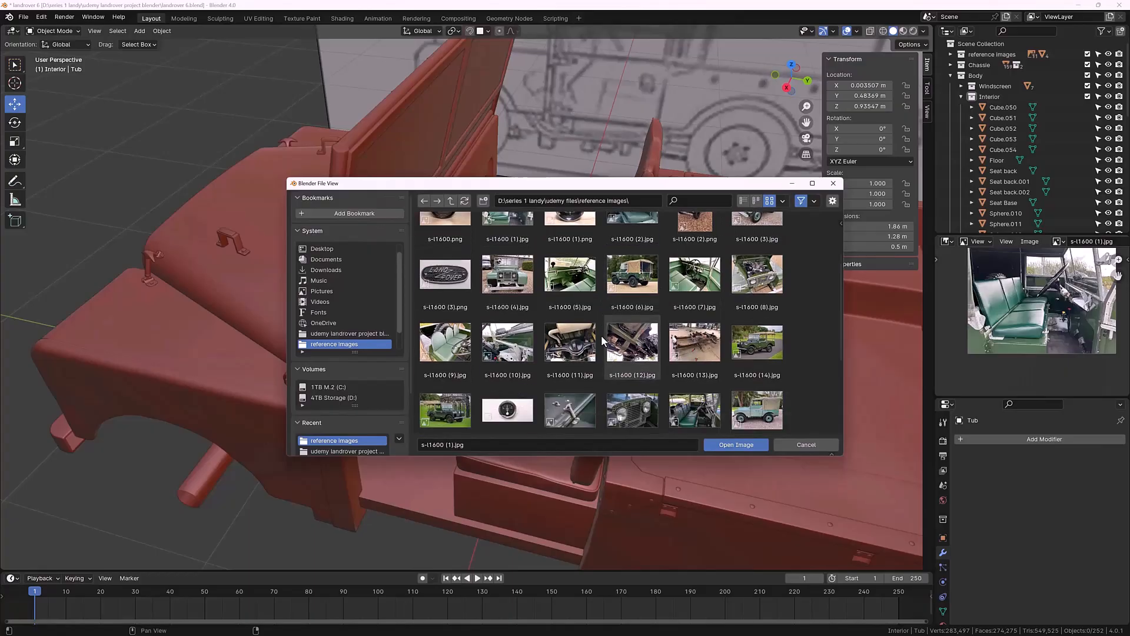
scroll(595, 358, up, 1)
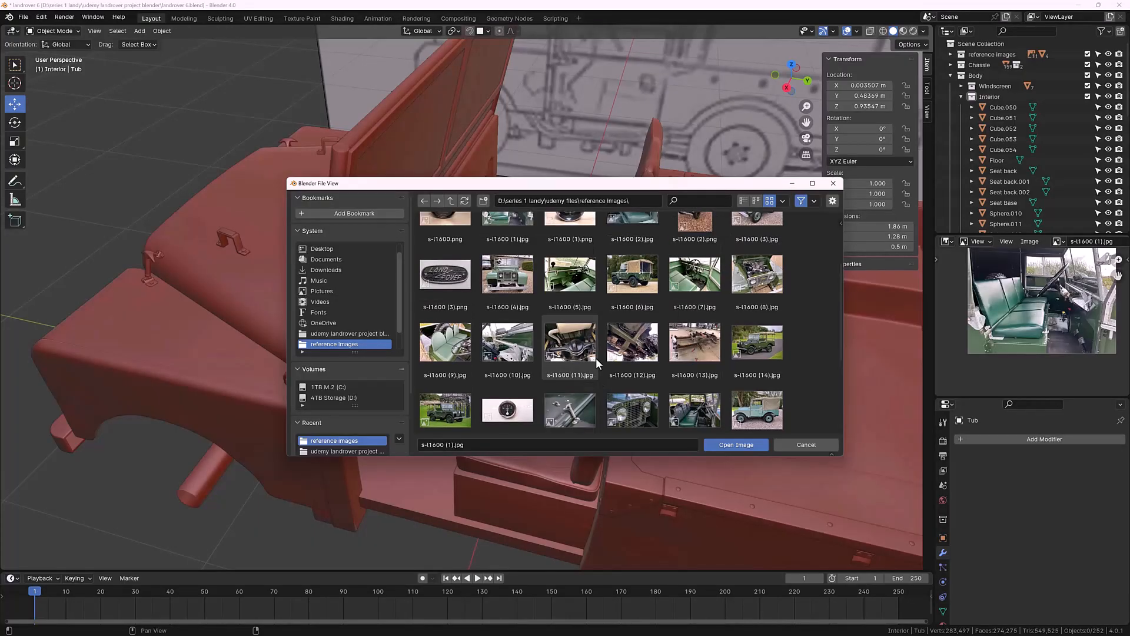
click(571, 278)
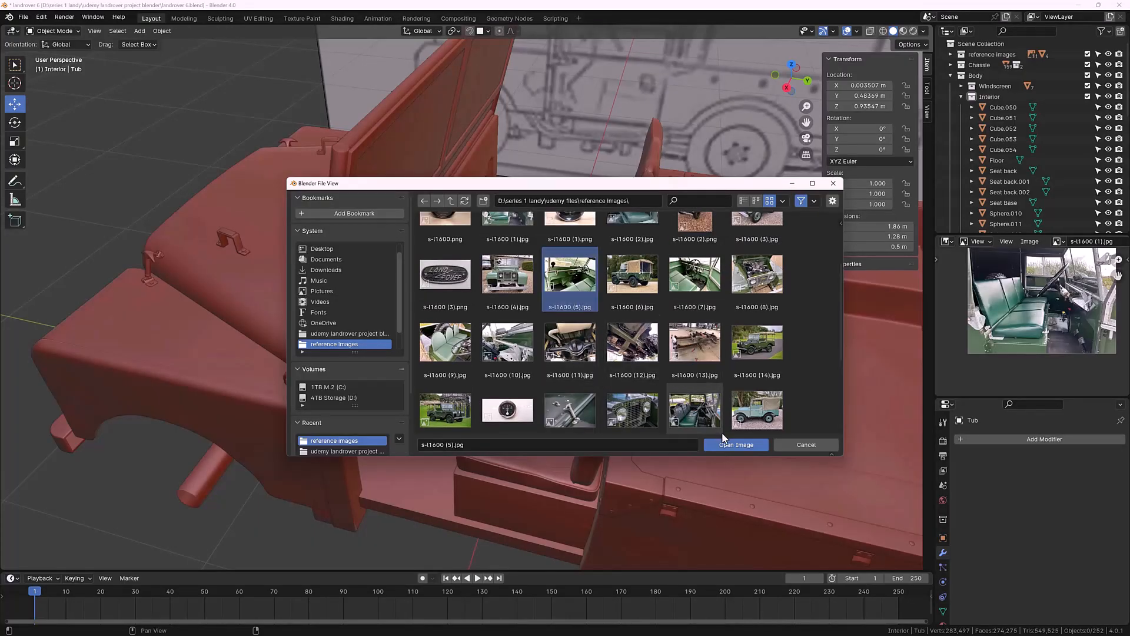
click(731, 444)
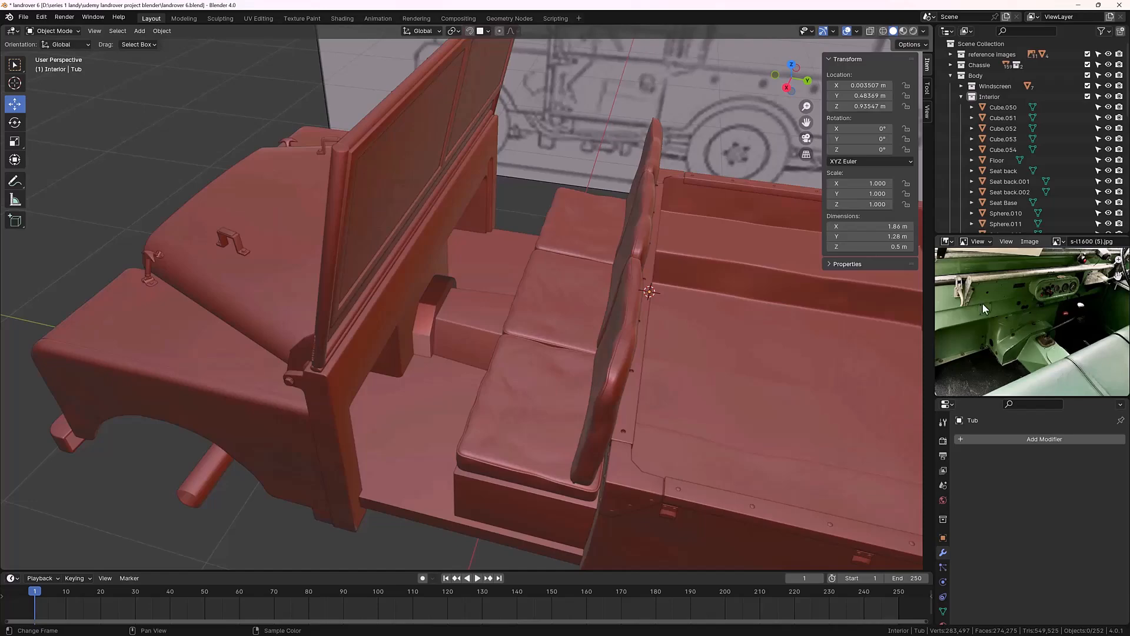
Step: Snap the 3D cursor to the centre of the top face of the transmission tunnel in front of the seats
middle_drag(474, 284, 484, 329)
scroll(516, 320, up, 4)
click(489, 321)
key(Tab)
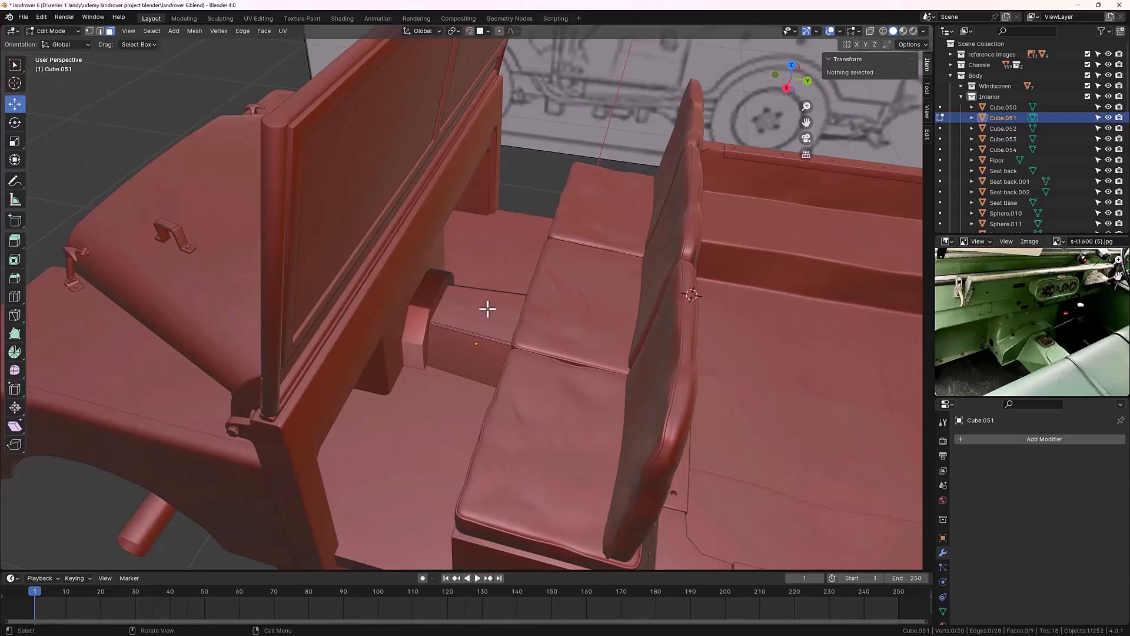
click(486, 313)
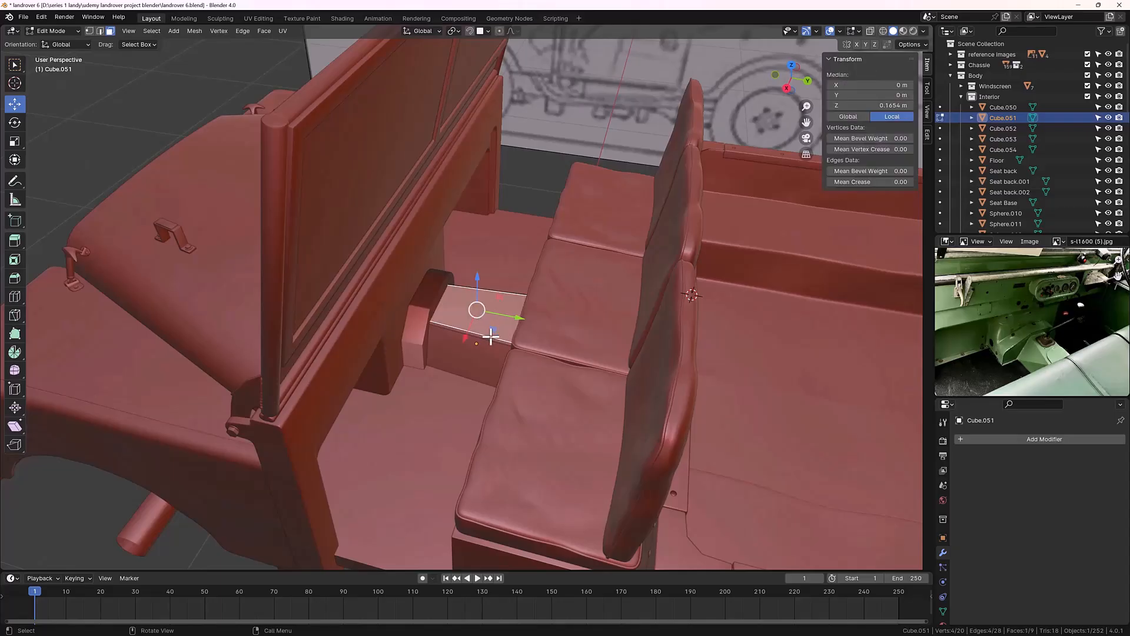
key(shift+s)
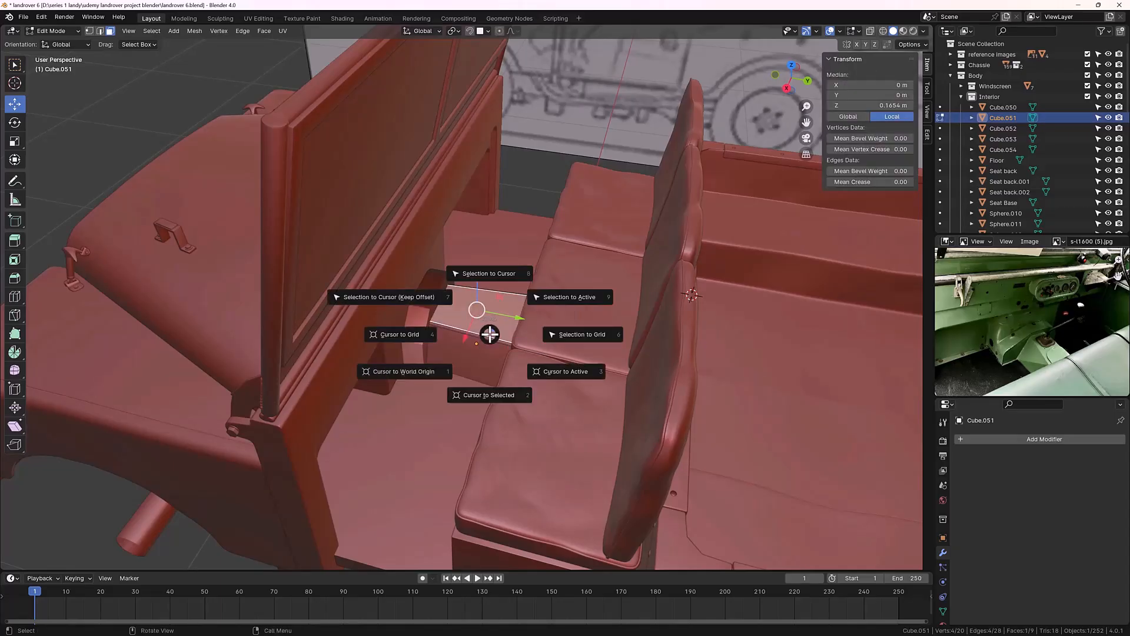
click(483, 395)
click(537, 162)
middle_drag(520, 218, 535, 185)
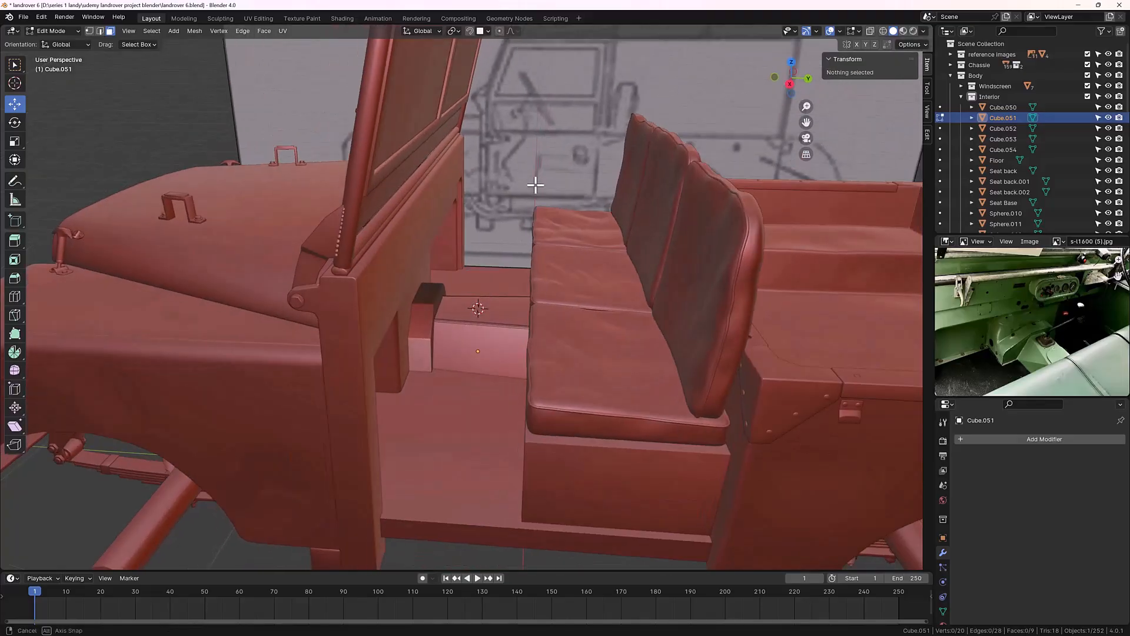
scroll(501, 301, up, 3)
middle_drag(514, 328, 508, 334)
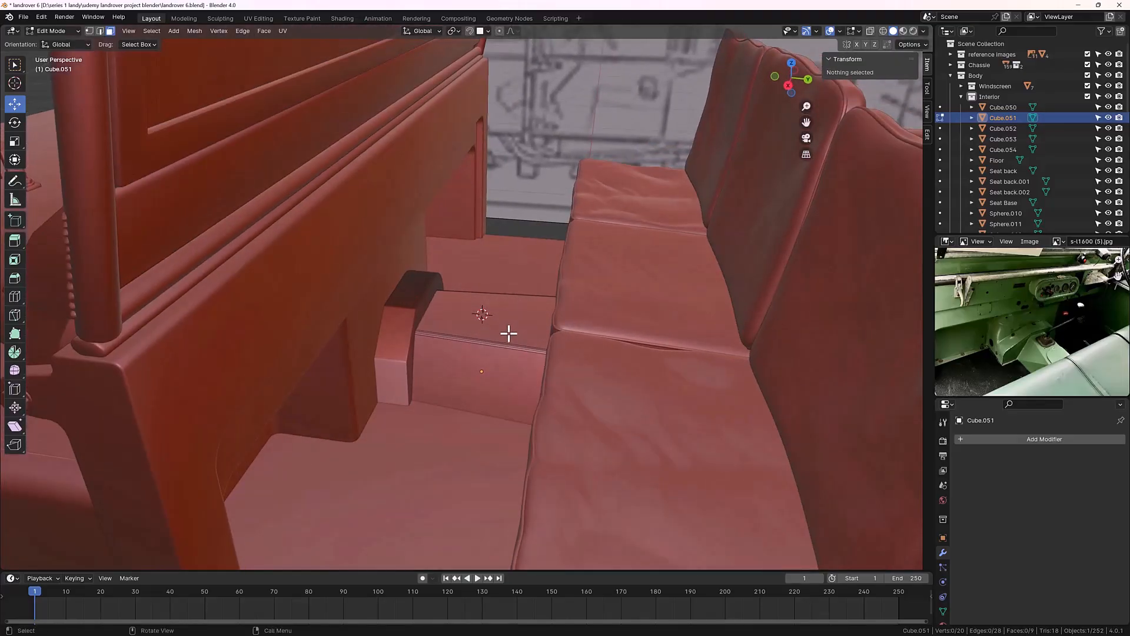
key(Tab)
click(538, 203)
Step: Add a cube at the 3D cursor on the tunnel and scale it uniformly to about 0.06
middle_drag(534, 238, 517, 298)
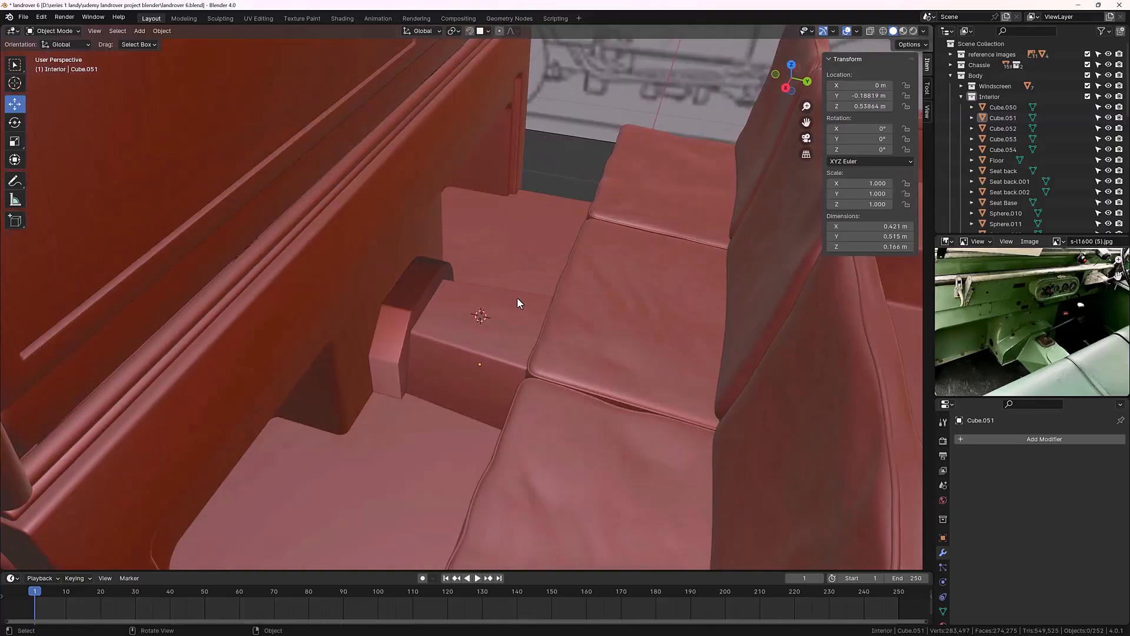
key(shift+a)
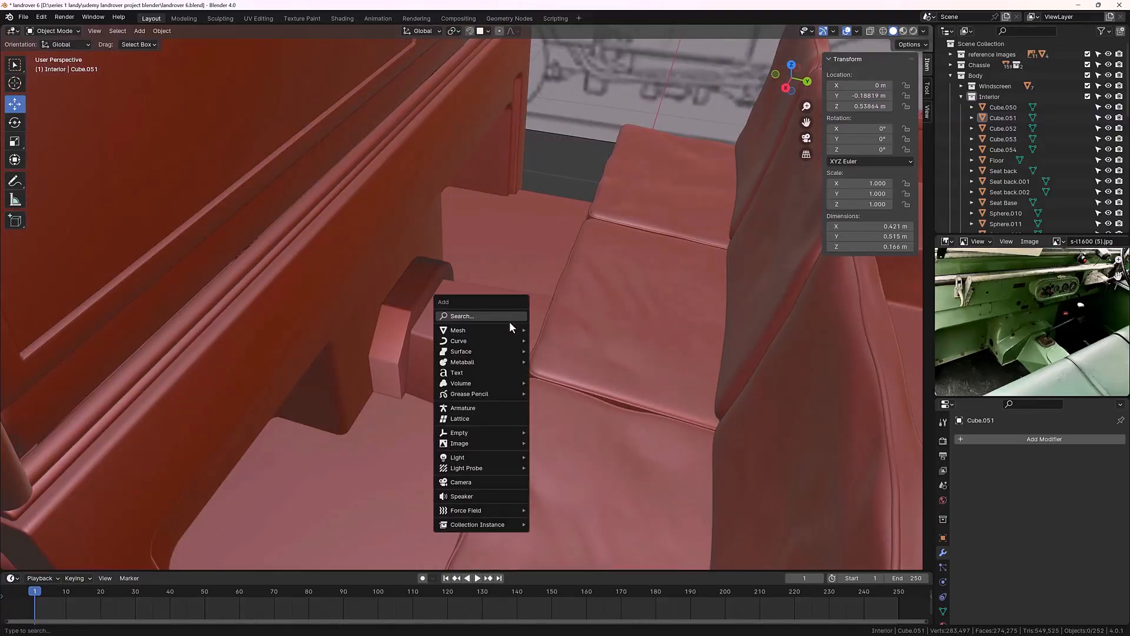
mouse_move(505, 330)
click(548, 342)
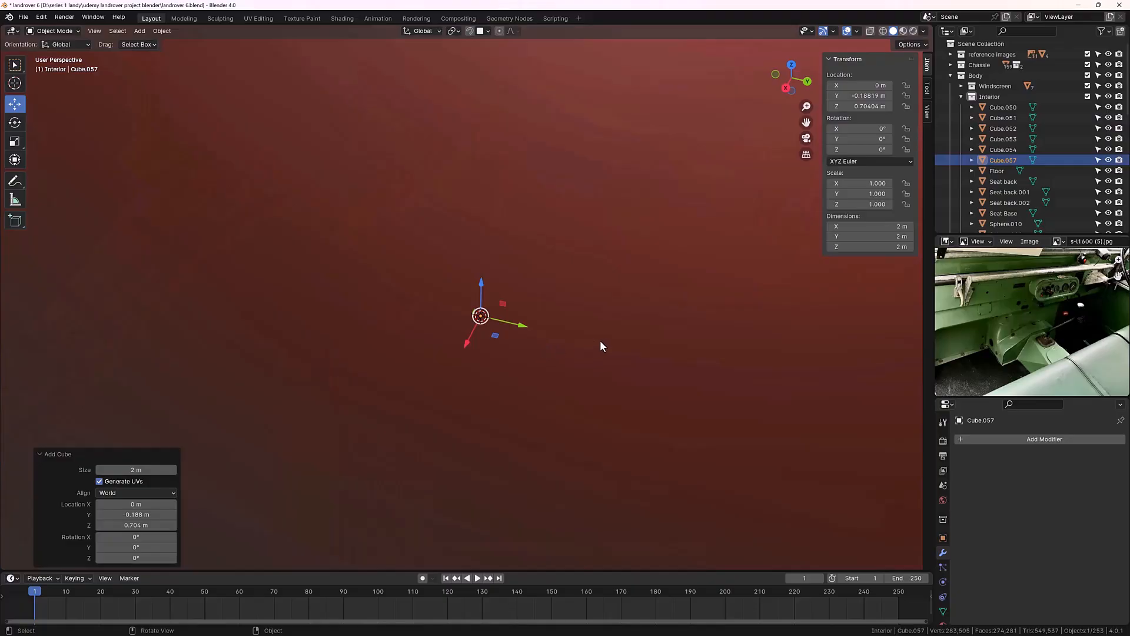
key(s)
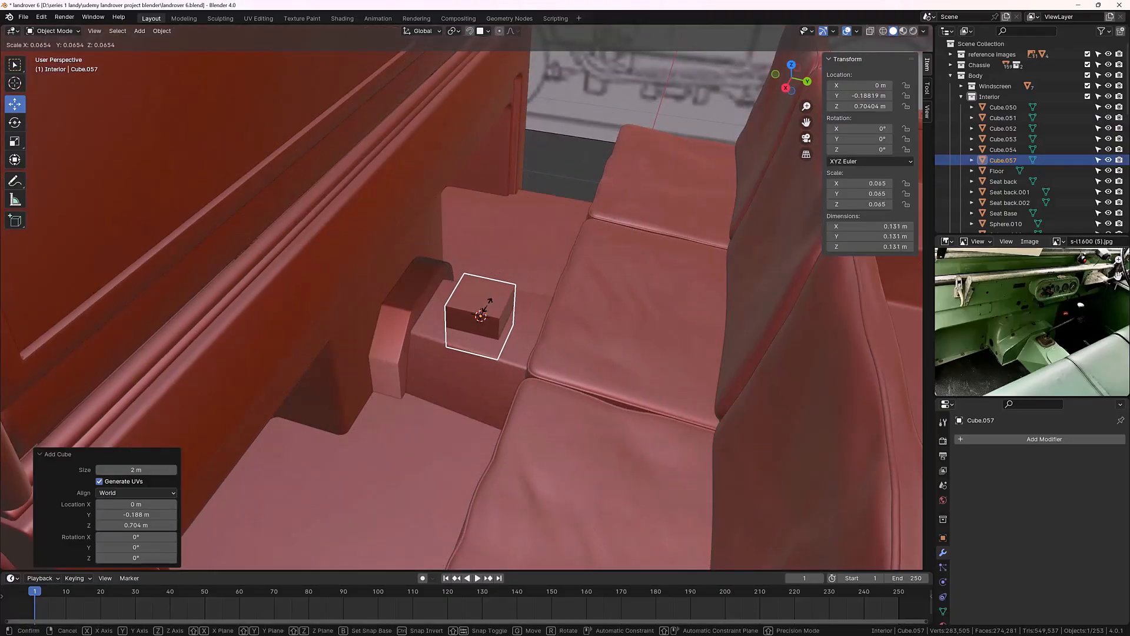
click(483, 307)
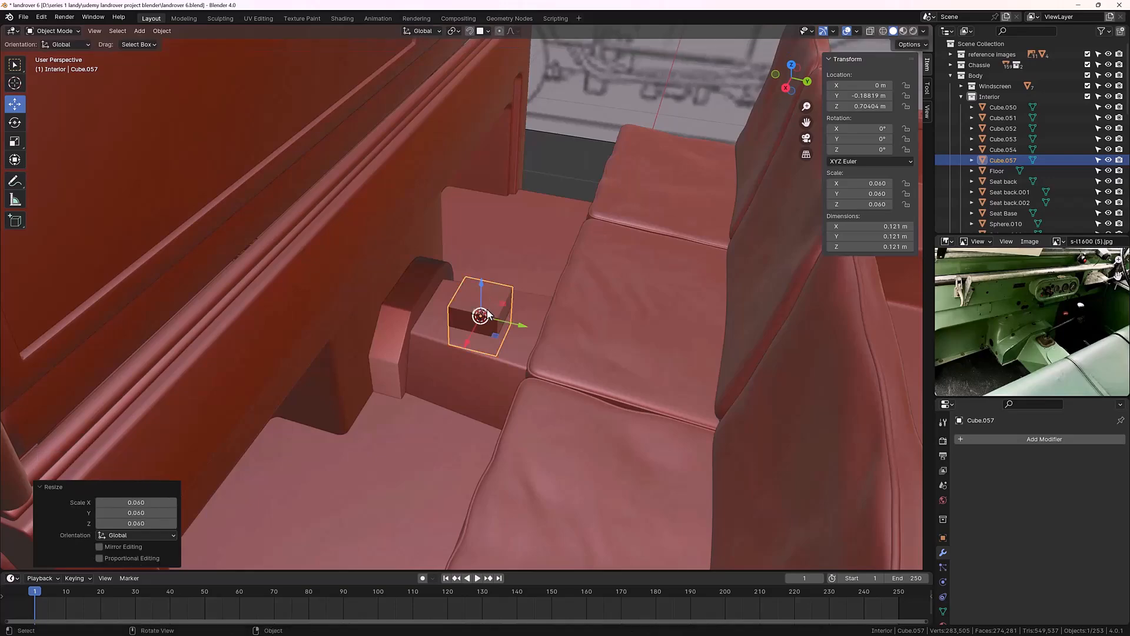
Step: Flatten the cube along Z into a plate about 0.009 m thick and seat it on top of the tunnel
middle_drag(479, 315, 483, 298)
drag(481, 281, 482, 249)
middle_drag(482, 249, 473, 289)
scroll(483, 285, up, 2)
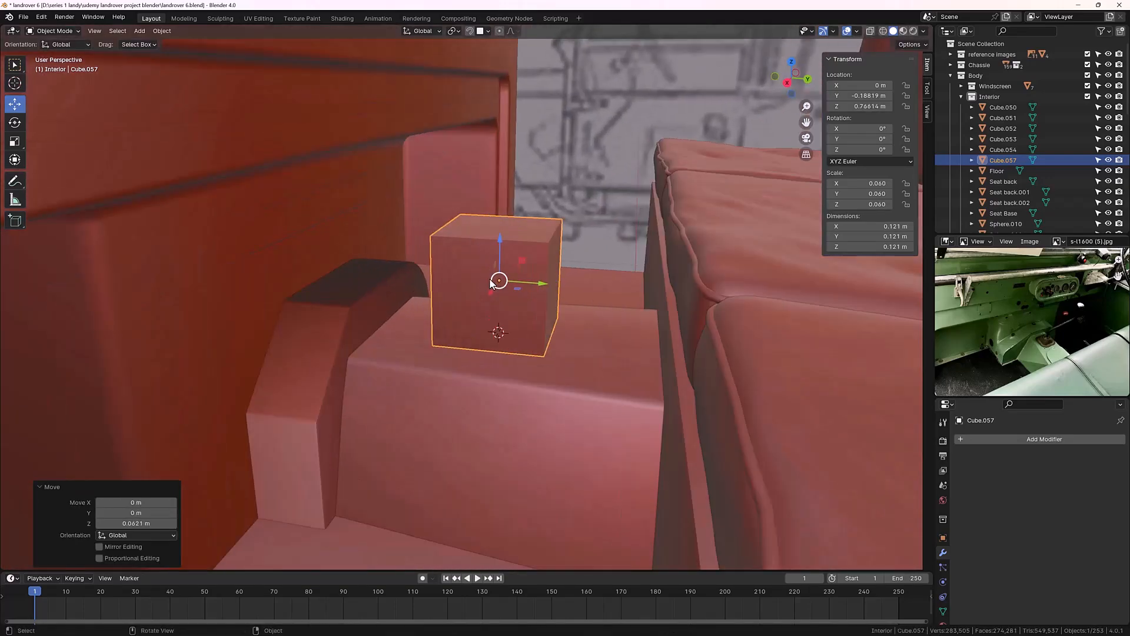
key(s)
key(z)
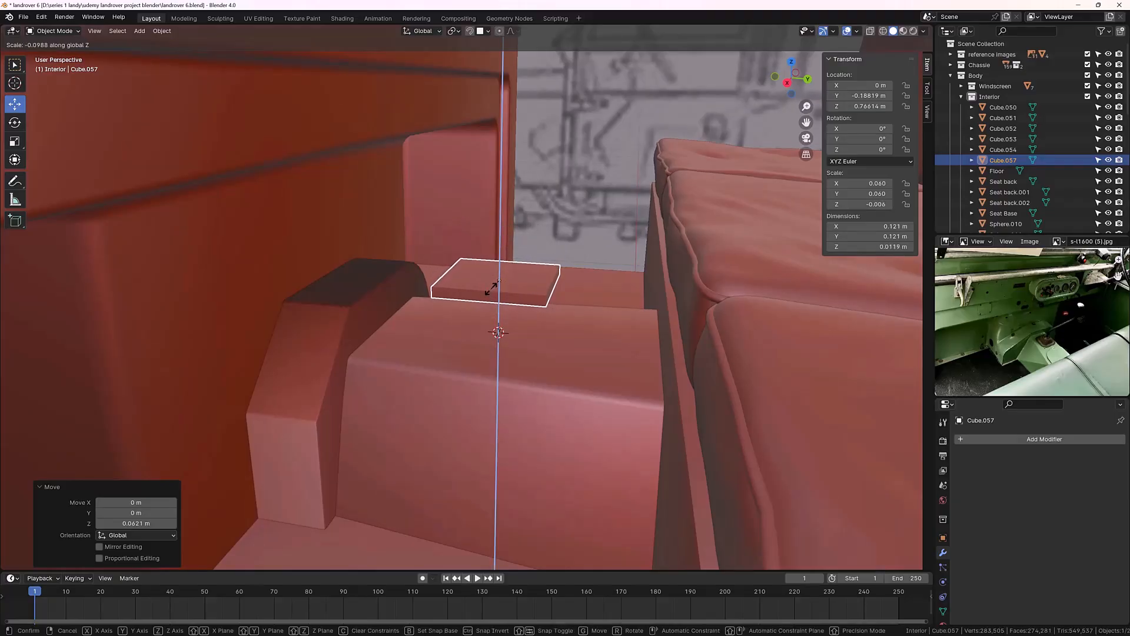
click(493, 290)
drag(499, 260, 491, 293)
key(alt+a)
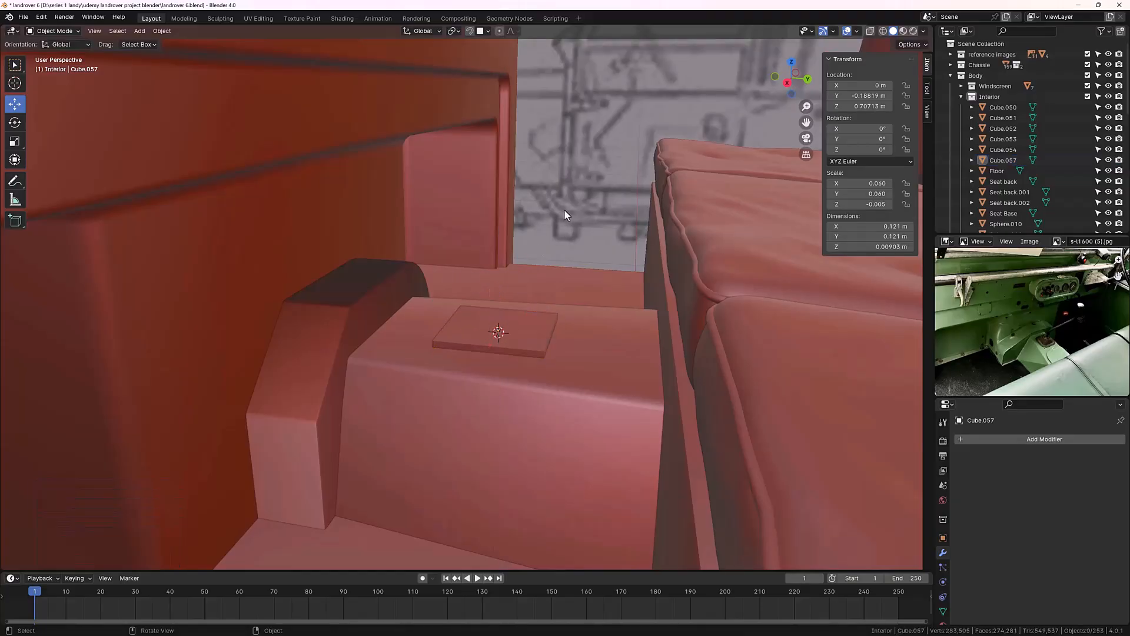
Step: Inset the top face of the plate with a thickness of about 0.30 m
middle_drag(564, 210, 480, 370)
scroll(471, 360, up, 6)
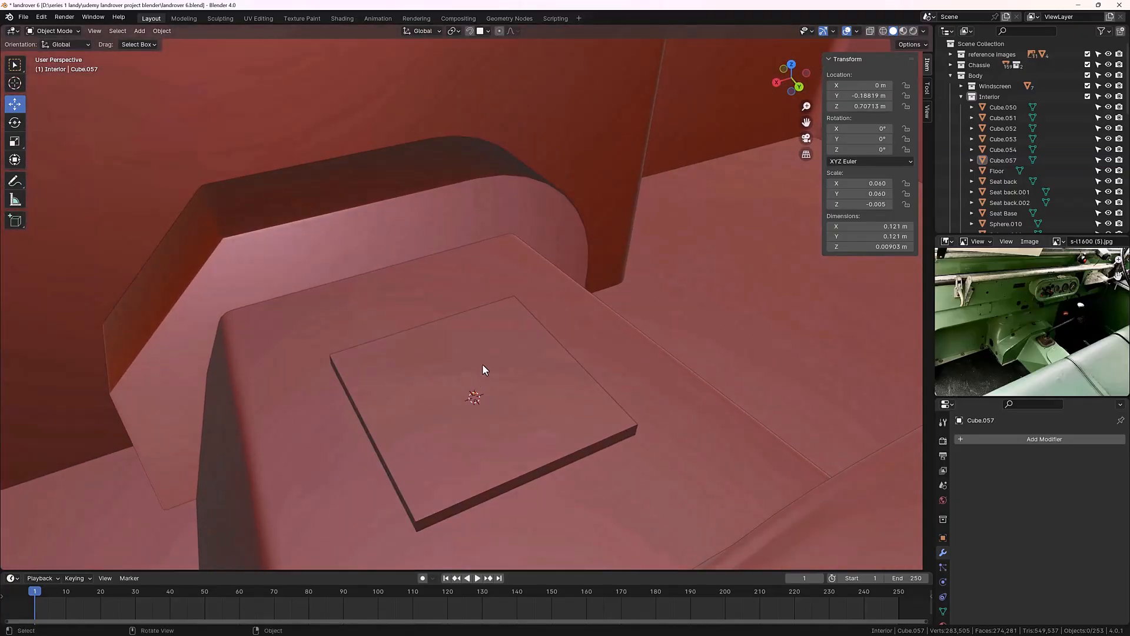
click(482, 364)
key(Tab)
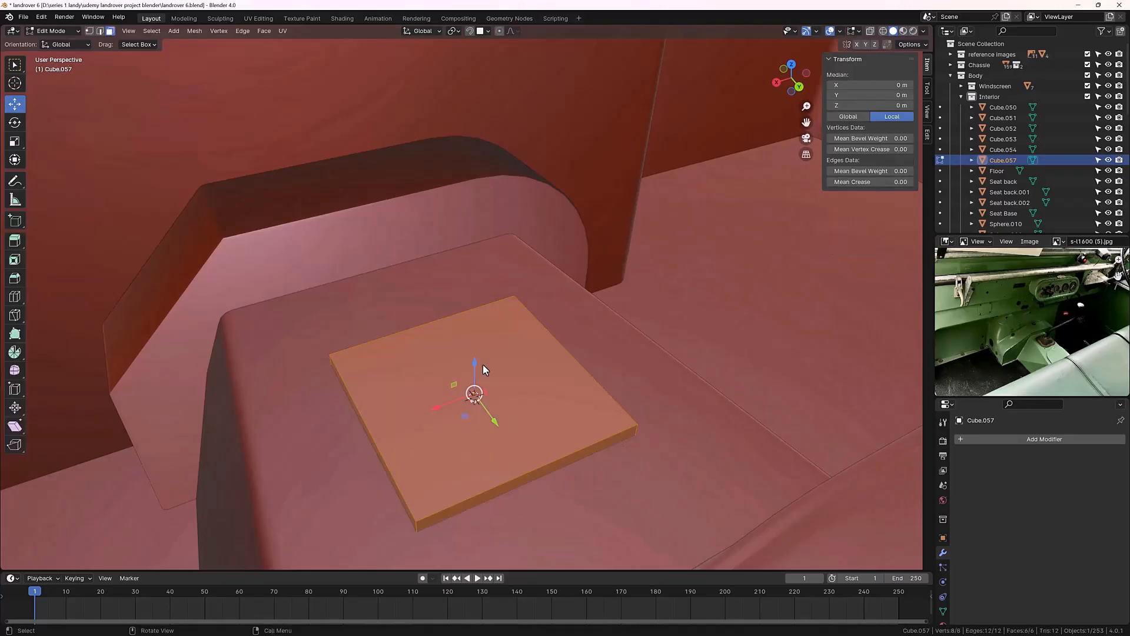
click(520, 379)
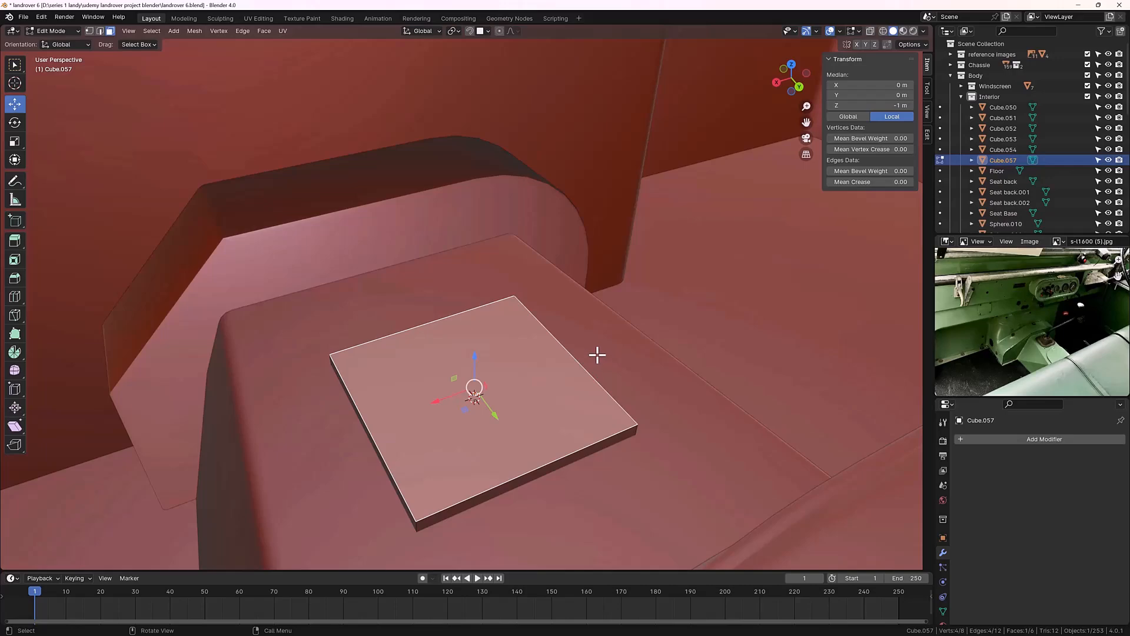
key(i)
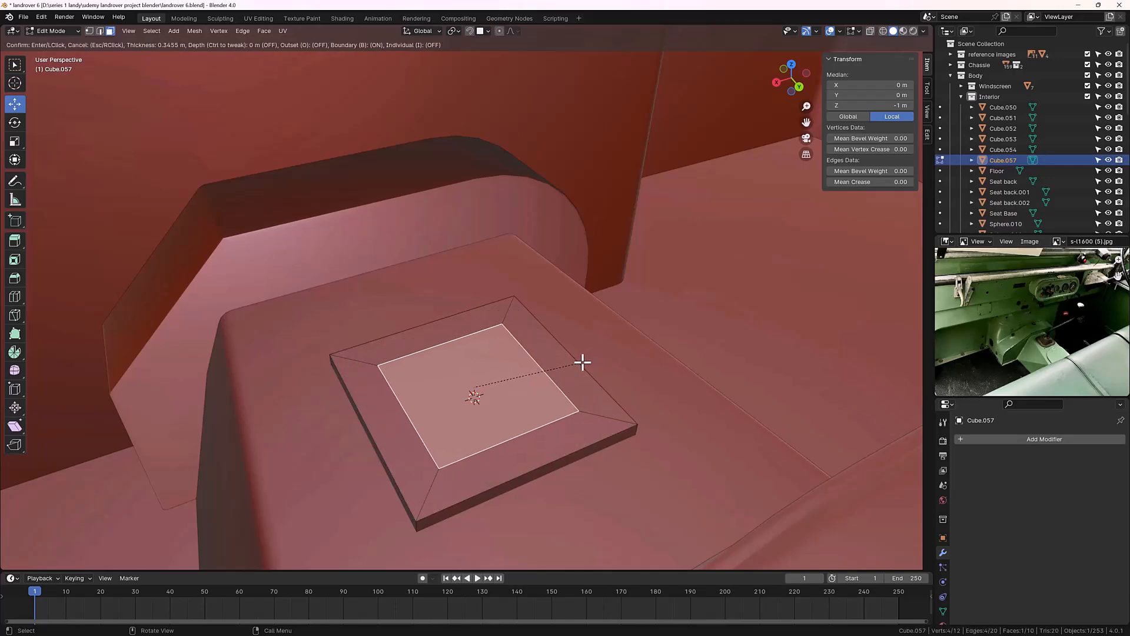
click(562, 363)
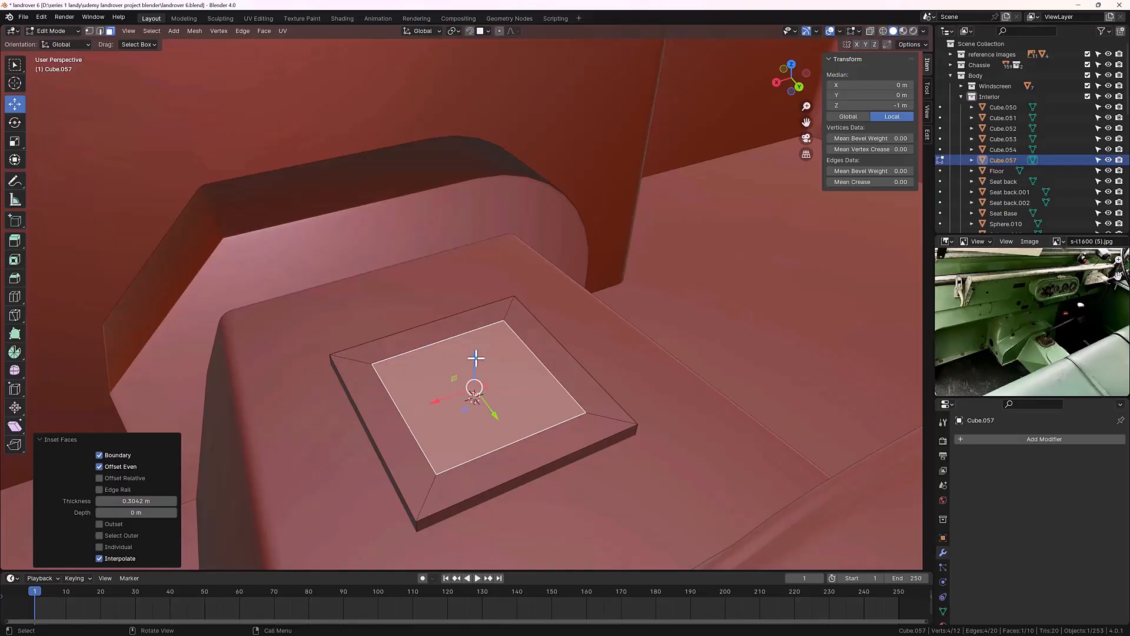
Step: Nudge the plate's inset face up about 0.0008 m and extrude it upward about 0.043 m
drag(475, 358, 477, 354)
middle_drag(534, 369, 534, 353)
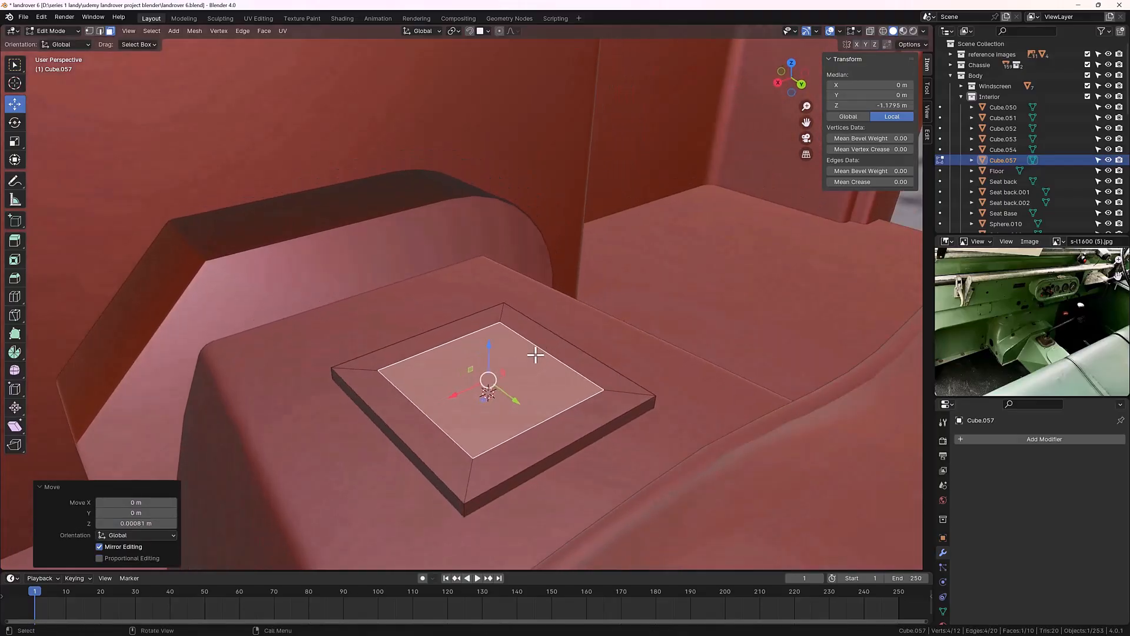
key(g)
key(z)
key(z)
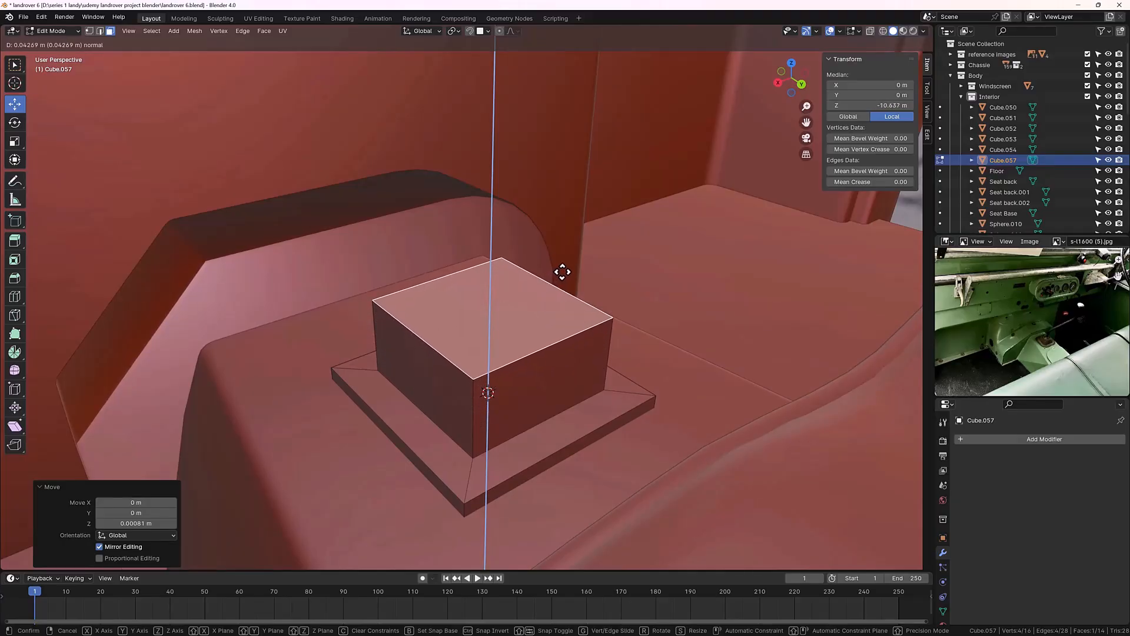
click(563, 272)
Step: Scale the top face of the extruded block to about 0.72 so its sides taper inward
key(s)
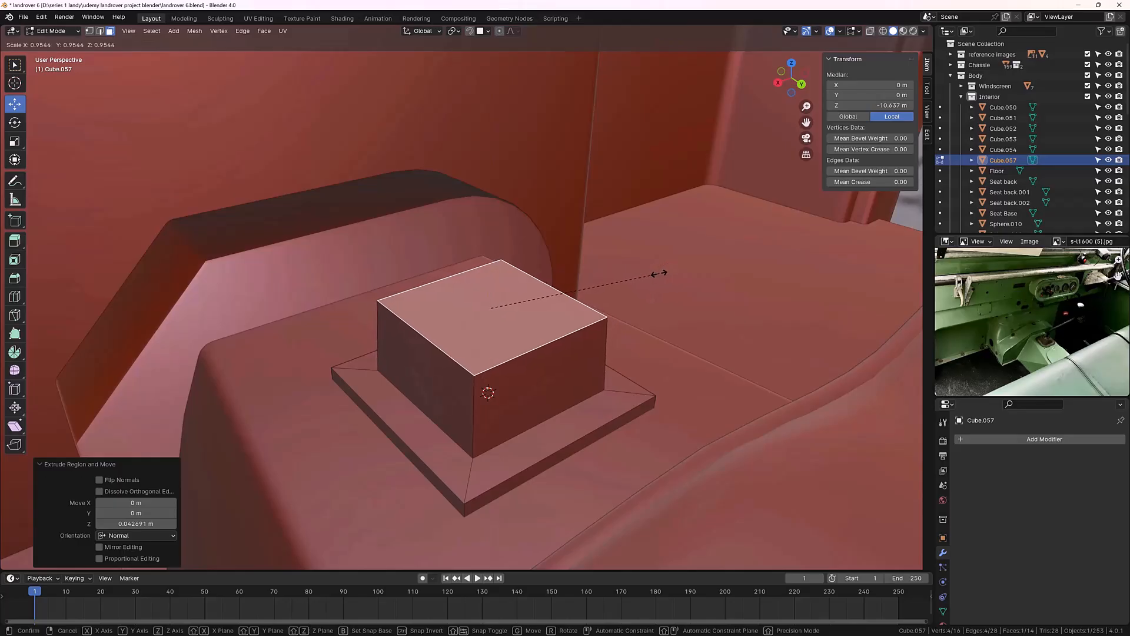
click(620, 302)
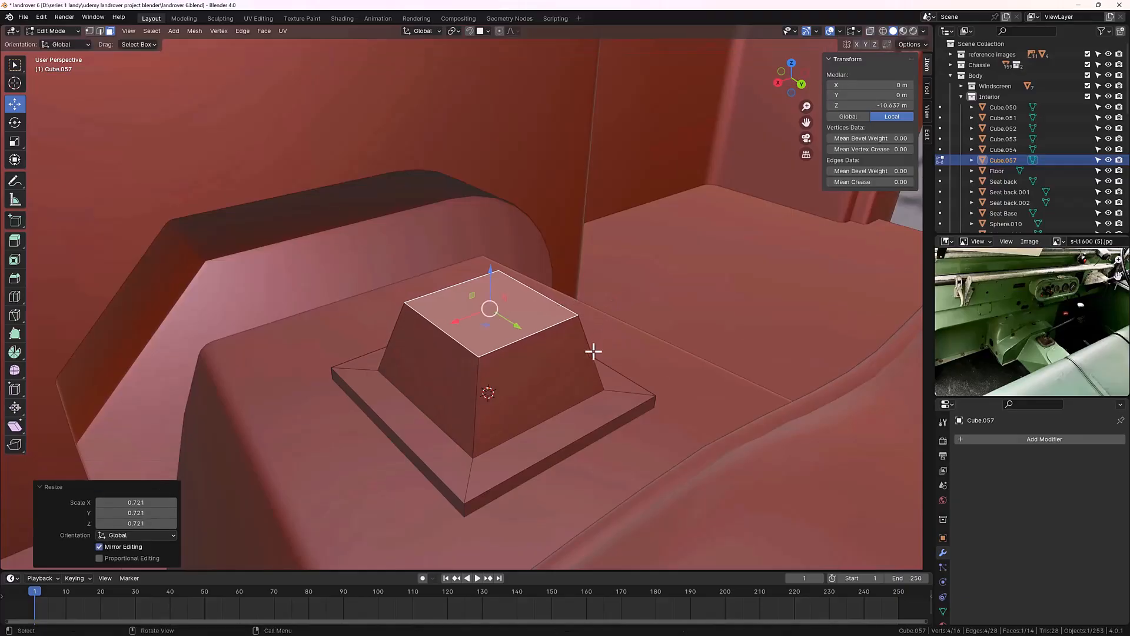
middle_drag(594, 351, 641, 348)
click(707, 274)
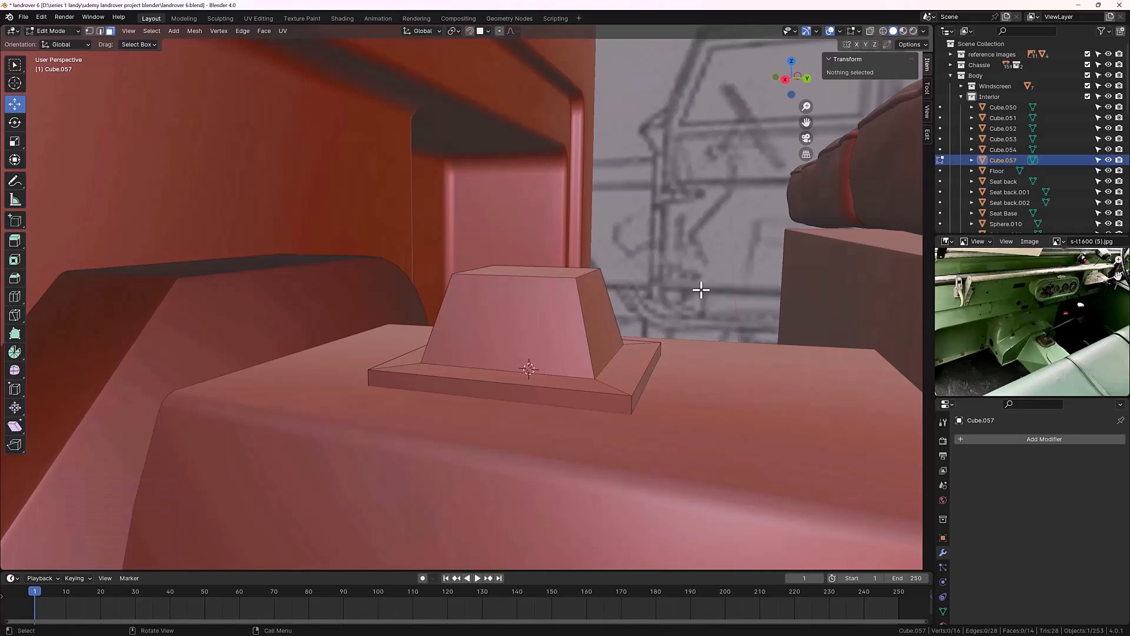
Step: Add two evenly spaced horizontal loop cuts around the sides of the tapered block
middle_drag(699, 295, 614, 312)
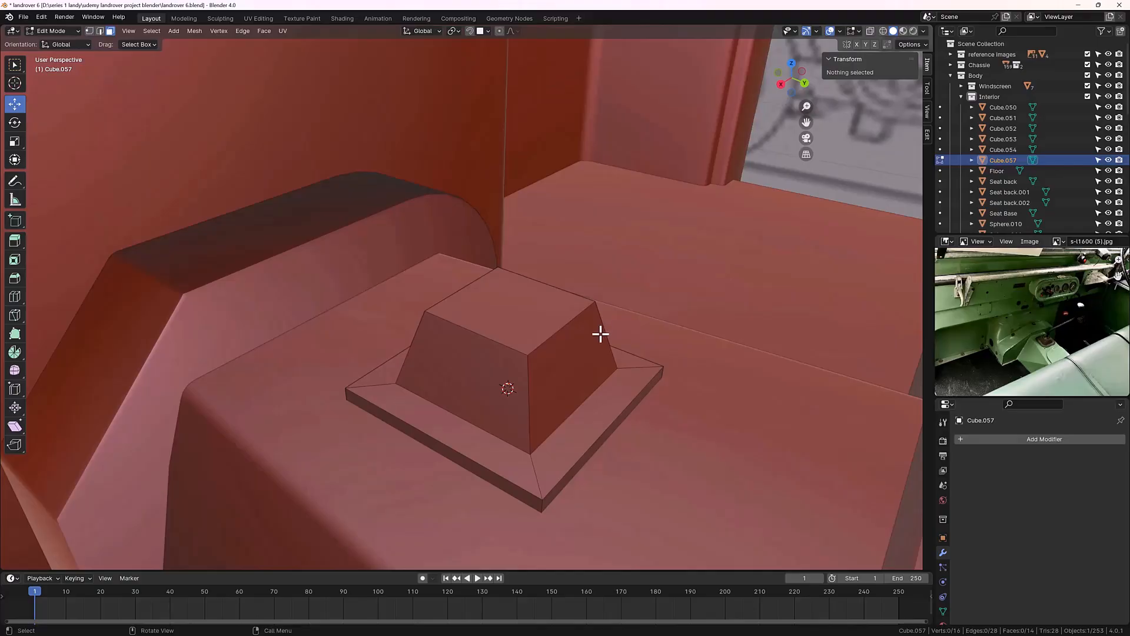
middle_drag(605, 325, 580, 340)
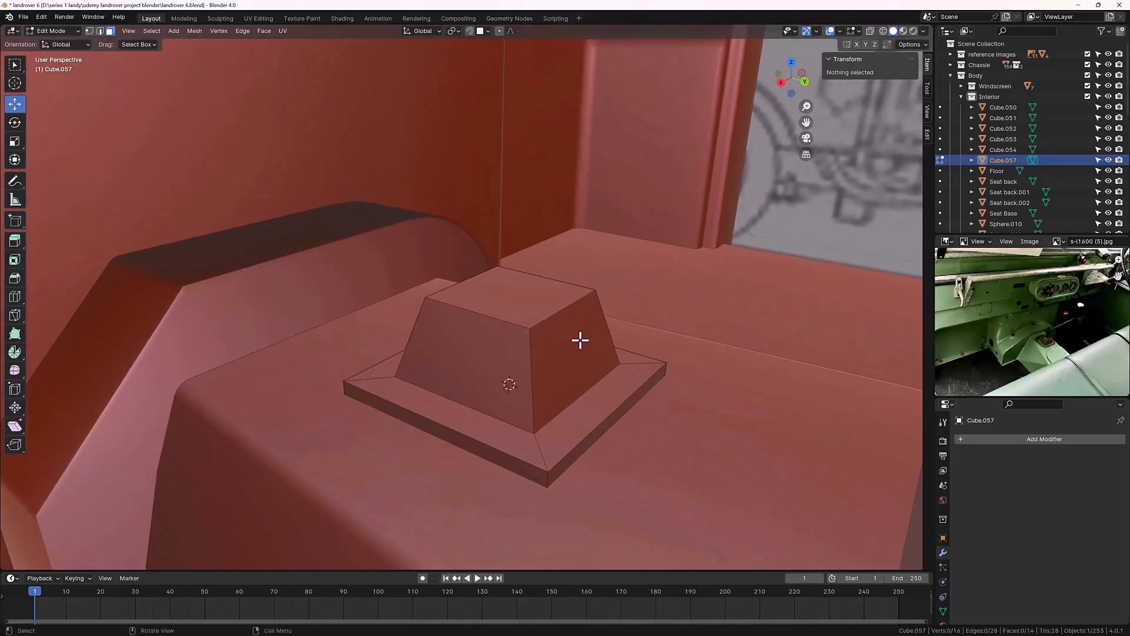
middle_drag(522, 396, 542, 393)
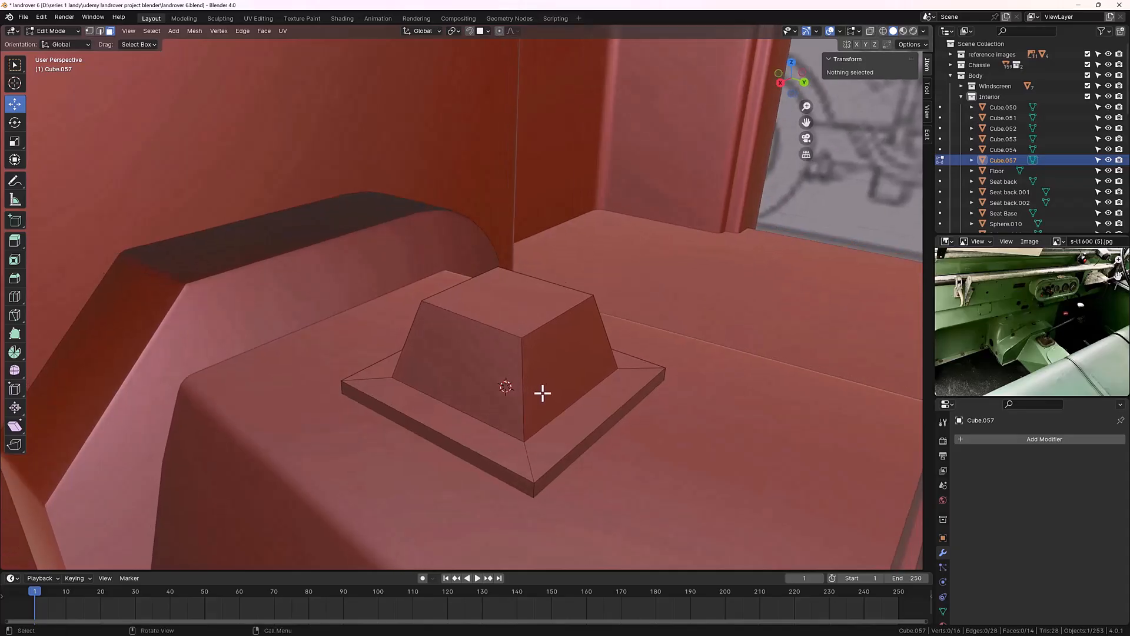
key(2)
click(521, 380)
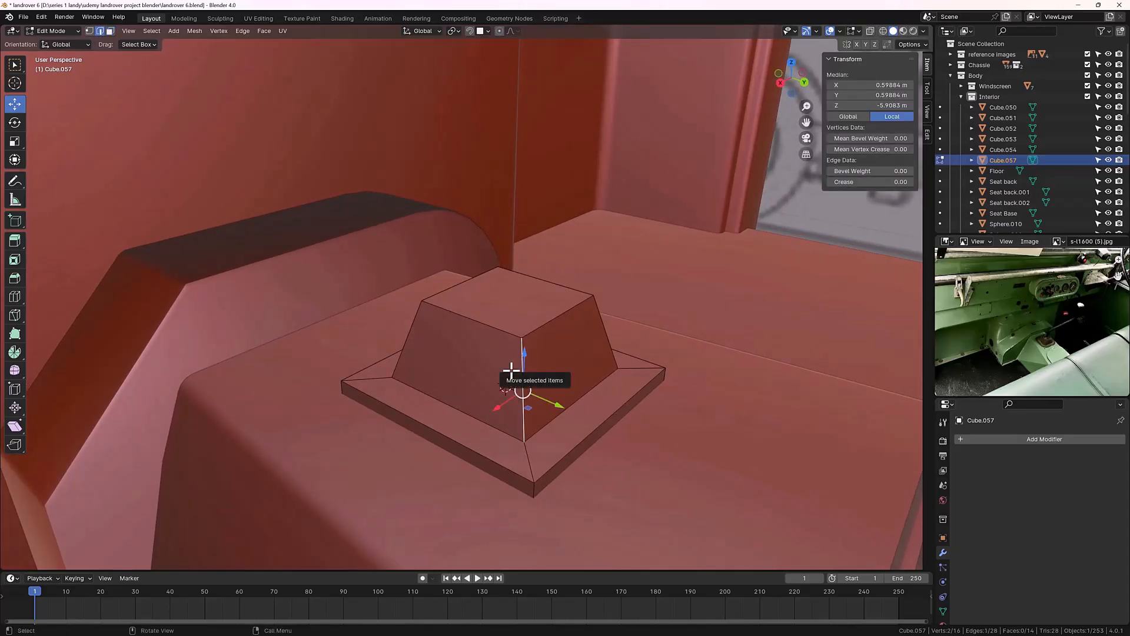
key(ctrl+r)
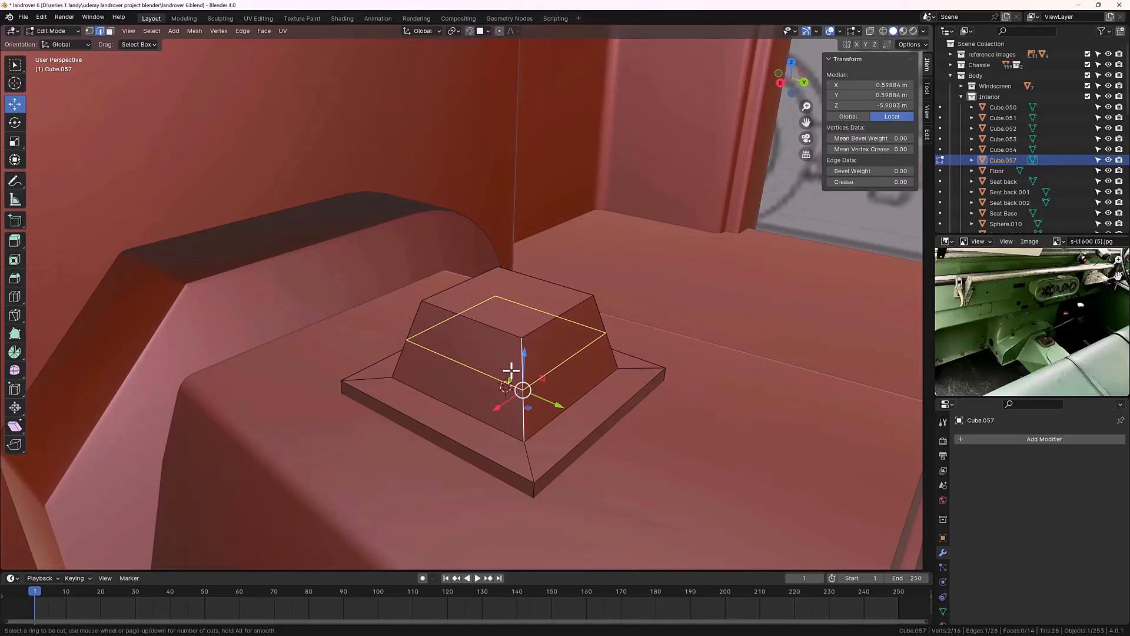
scroll(511, 369, up, 1)
click(511, 369)
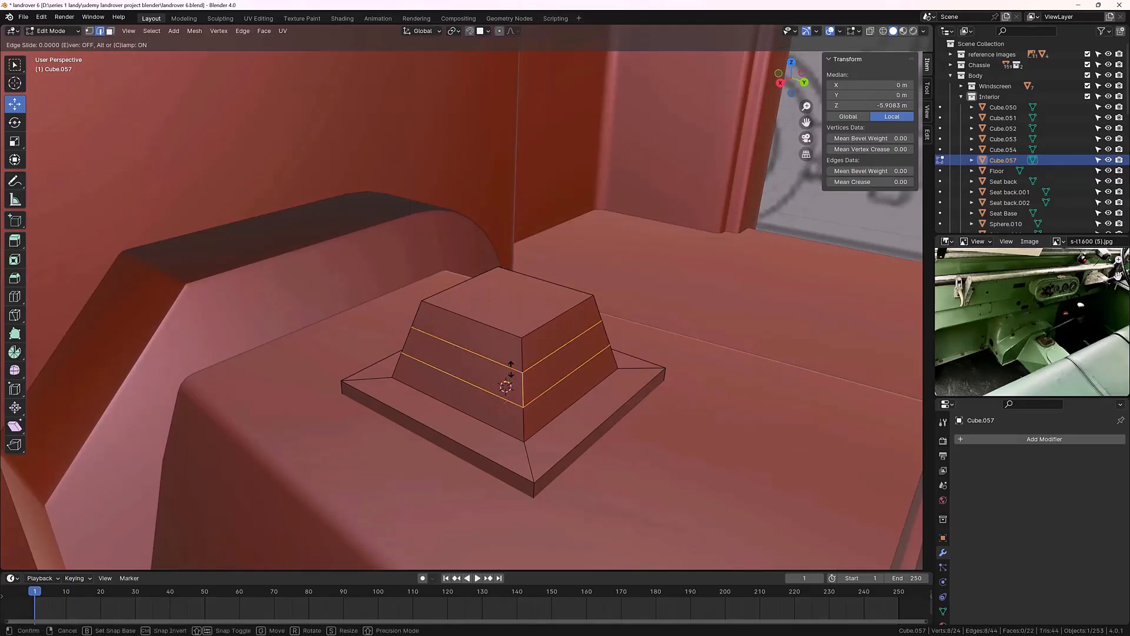
right_click(511, 369)
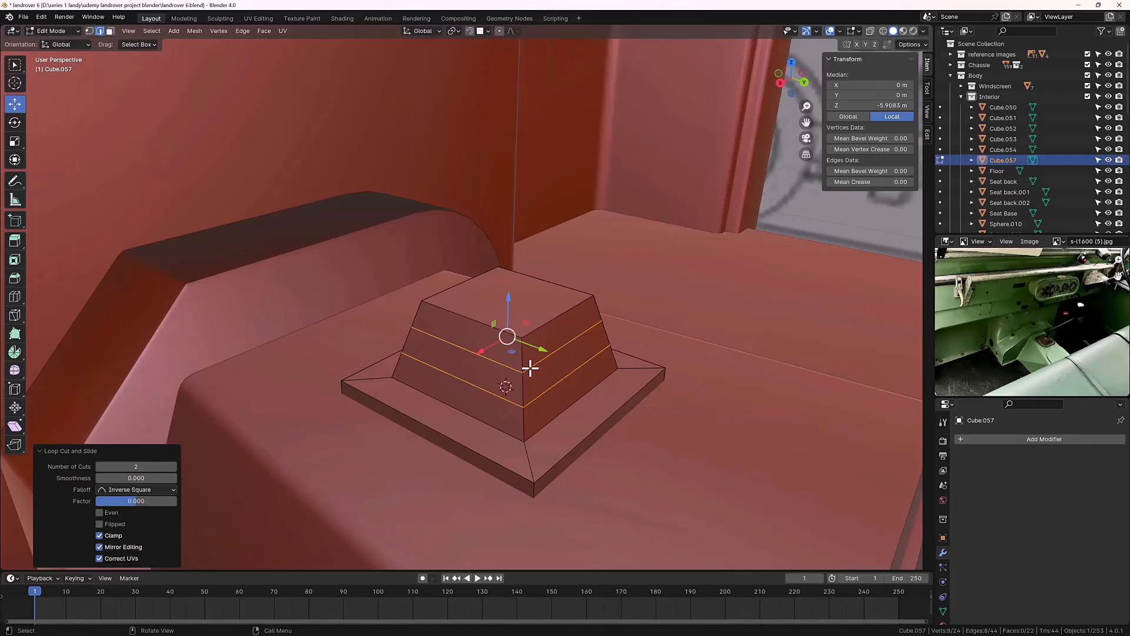
Step: Edge-slide the upper loop toward the block's top edge by a factor of about -0.51
click(531, 368)
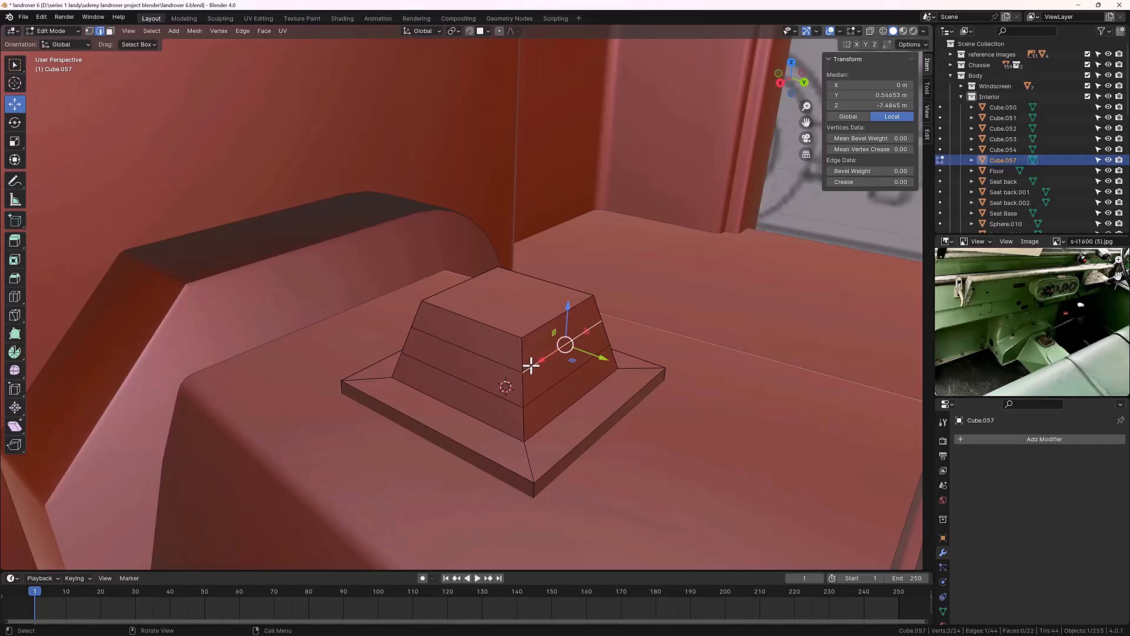
alt+click(529, 364)
drag(506, 298, 508, 285)
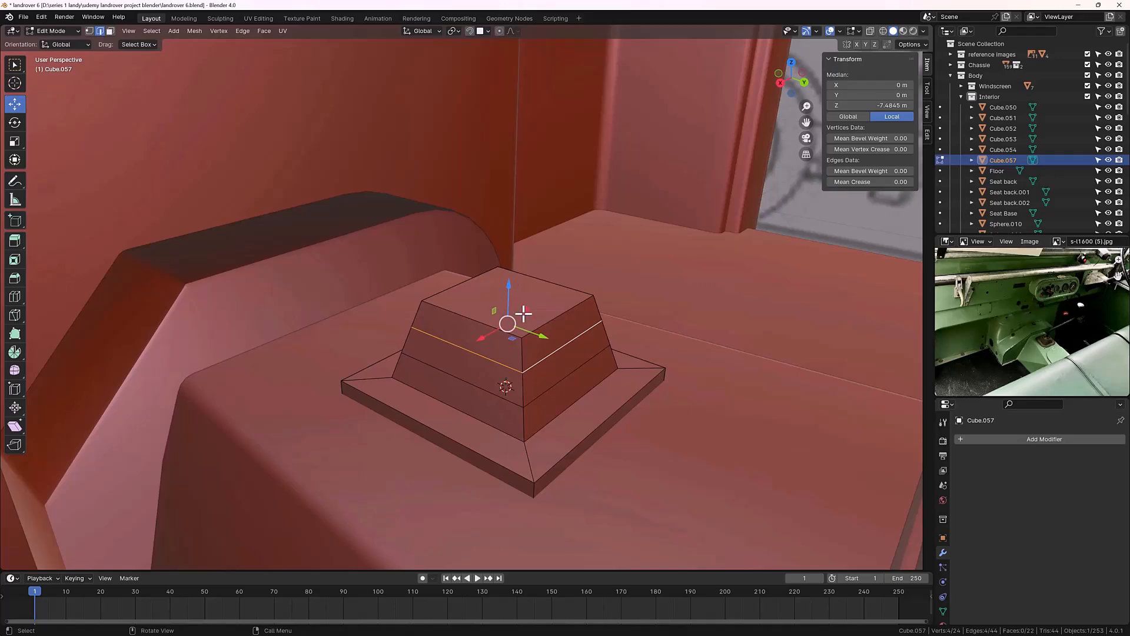
key(g)
key(g)
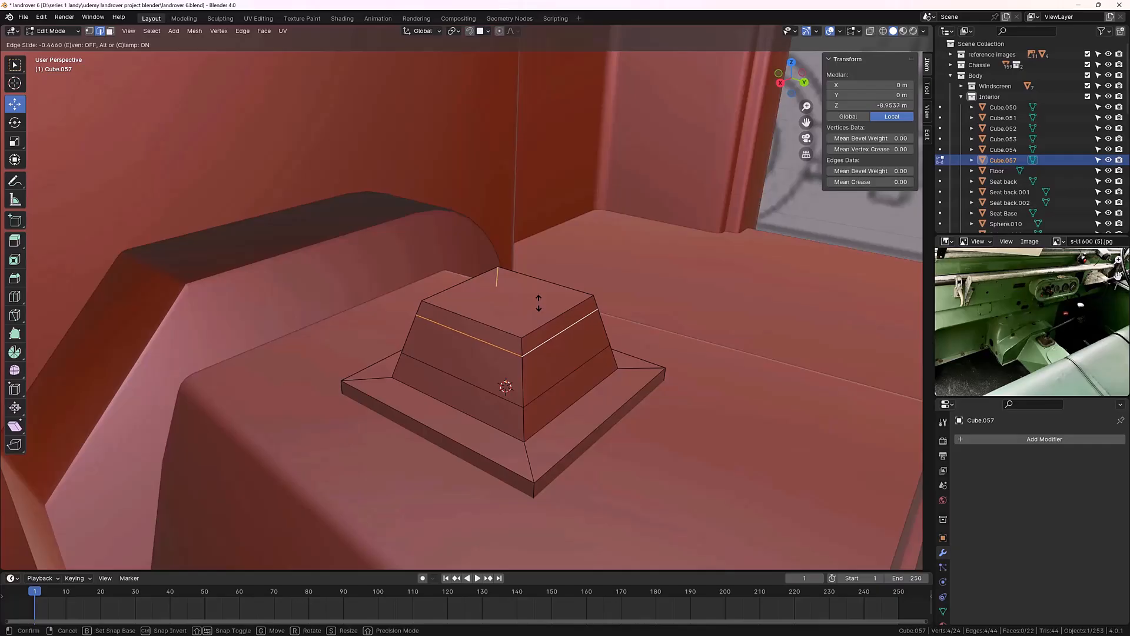
click(539, 301)
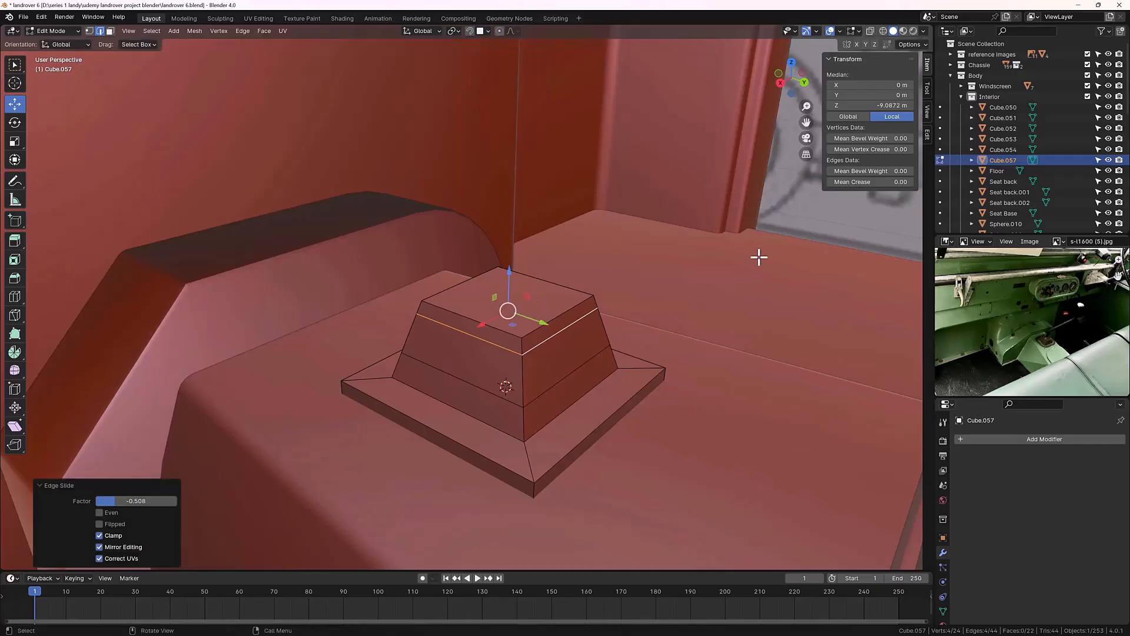
click(795, 213)
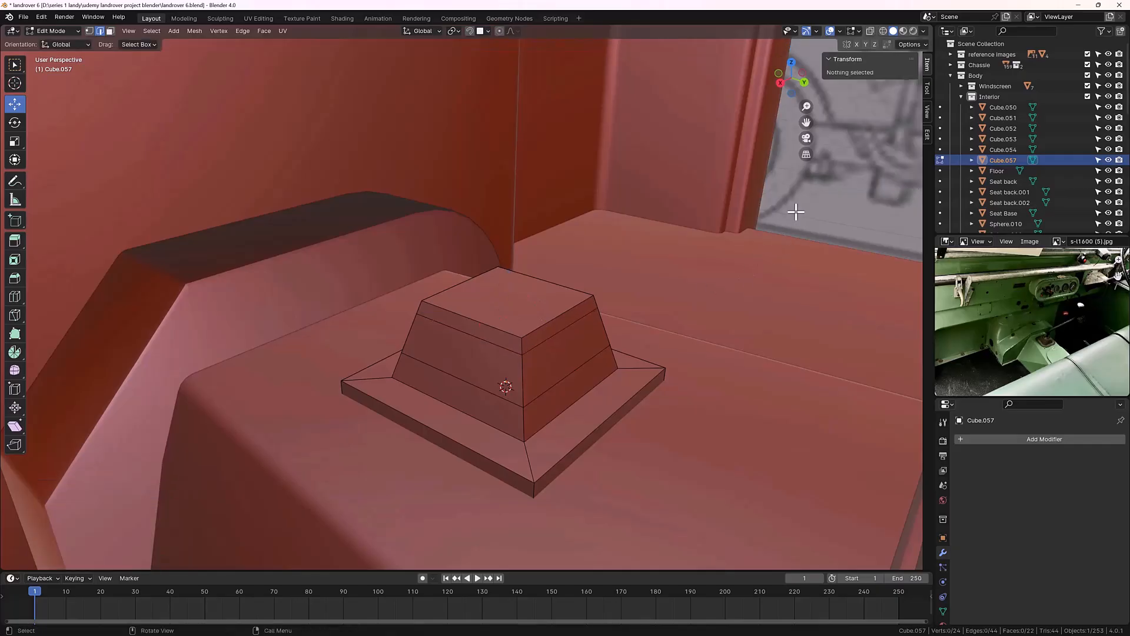
Step: Edge-slide the lower loop toward the base of the tapered block by a factor of about 0.44
alt+click(548, 390)
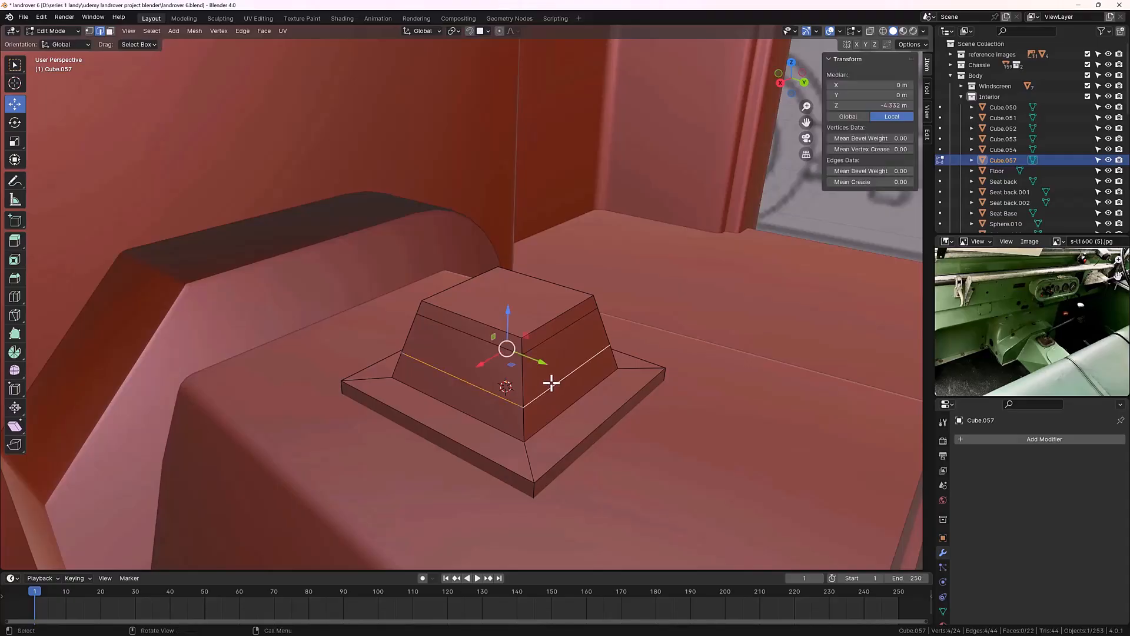
key(g)
key(g)
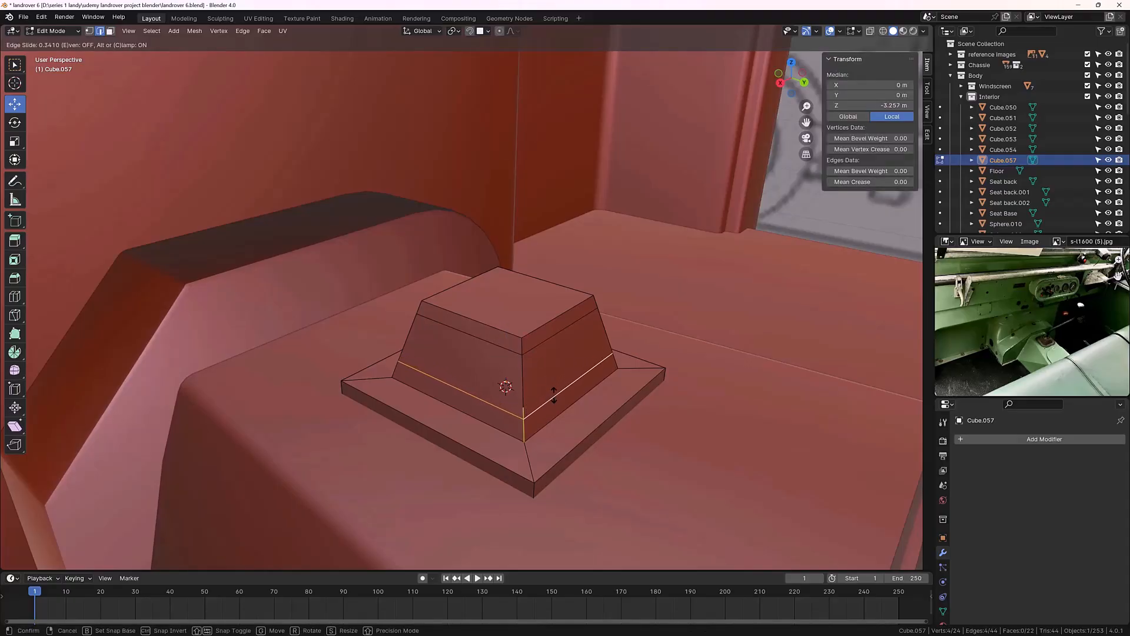
click(581, 389)
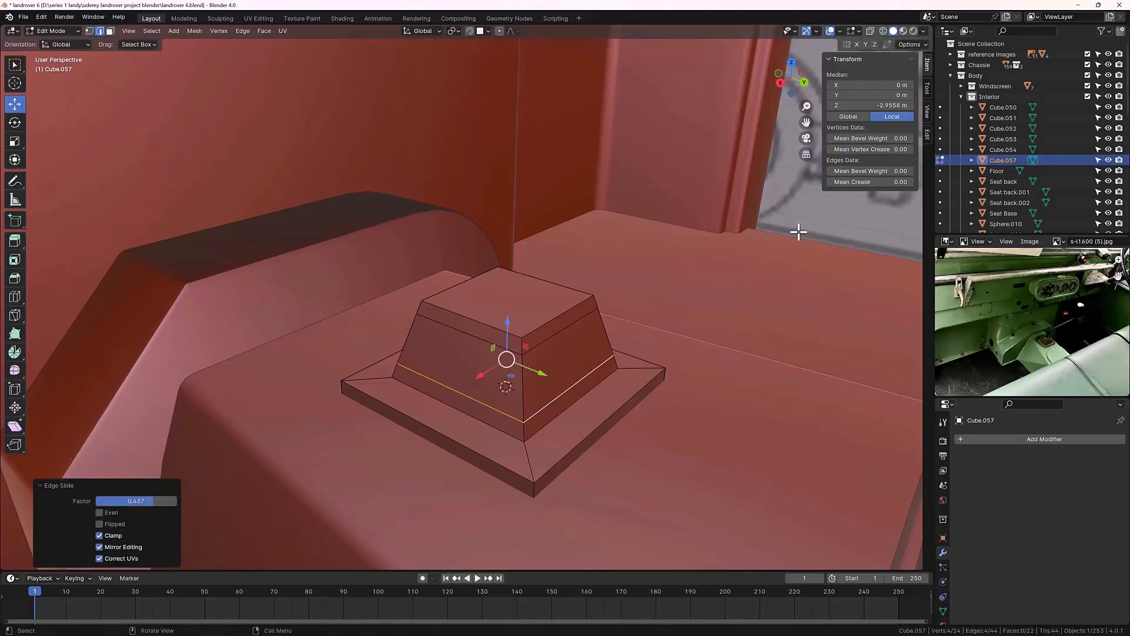
click(751, 270)
Step: Add one centred loop cut around the flat rim of the plate surrounding the tapered block
mouse_move(659, 389)
middle_down()
mouse_move(683, 358)
mouse_move(641, 396)
middle_up()
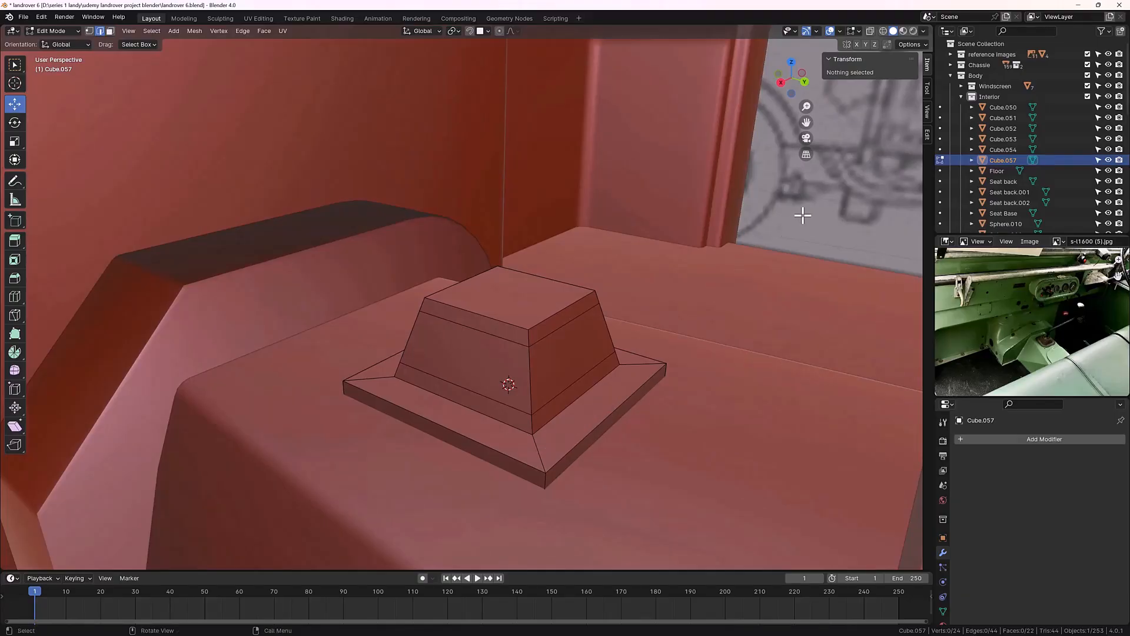
click(538, 451)
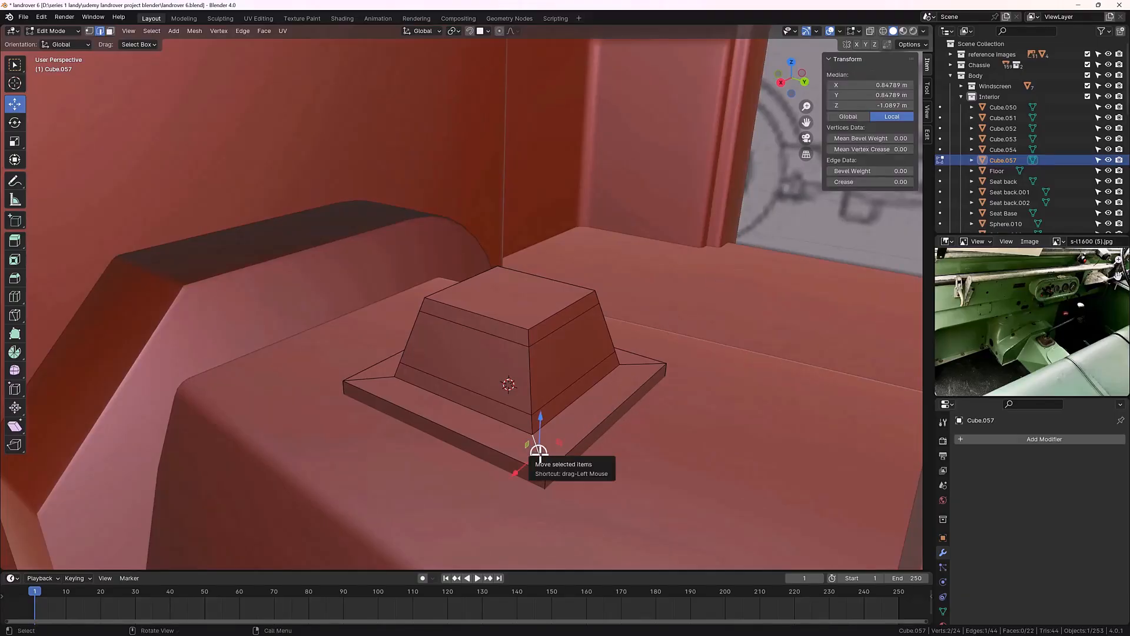
key(ctrl+r)
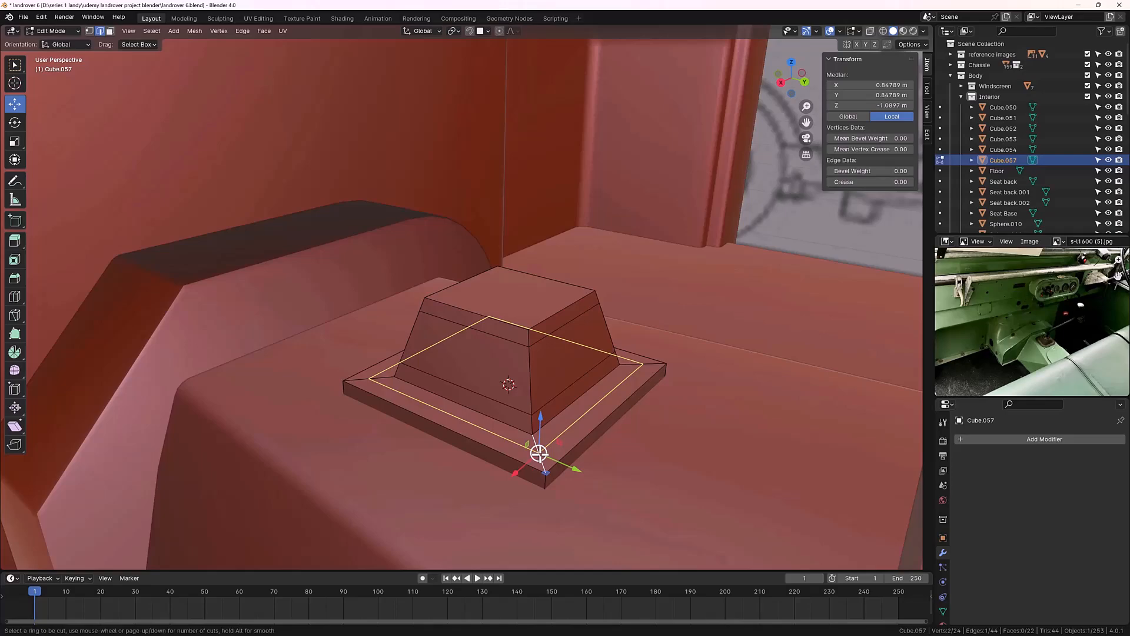
click(538, 453)
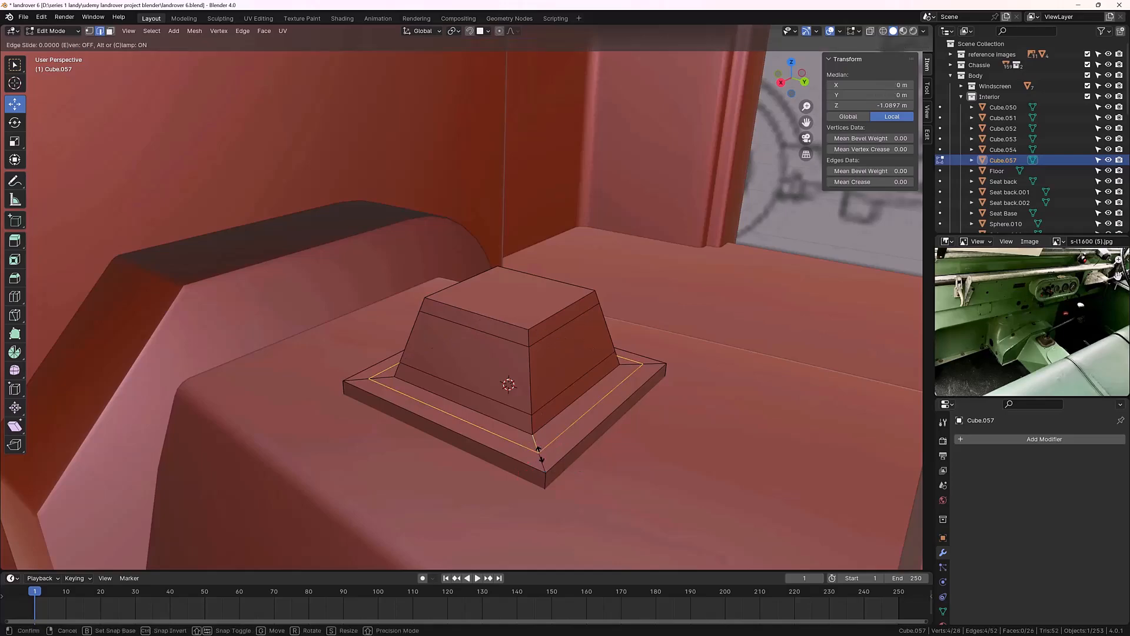
click(538, 453)
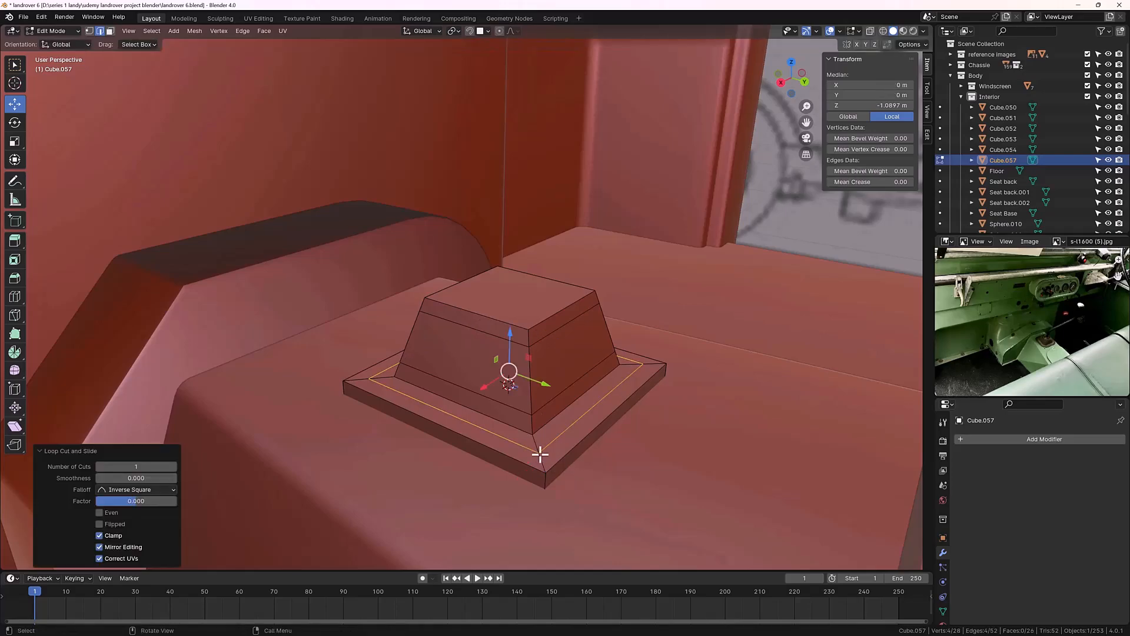
click(782, 245)
Step: Return to Object Mode and apply the rotation and scale of the gear lever base
middle_drag(780, 245, 608, 352)
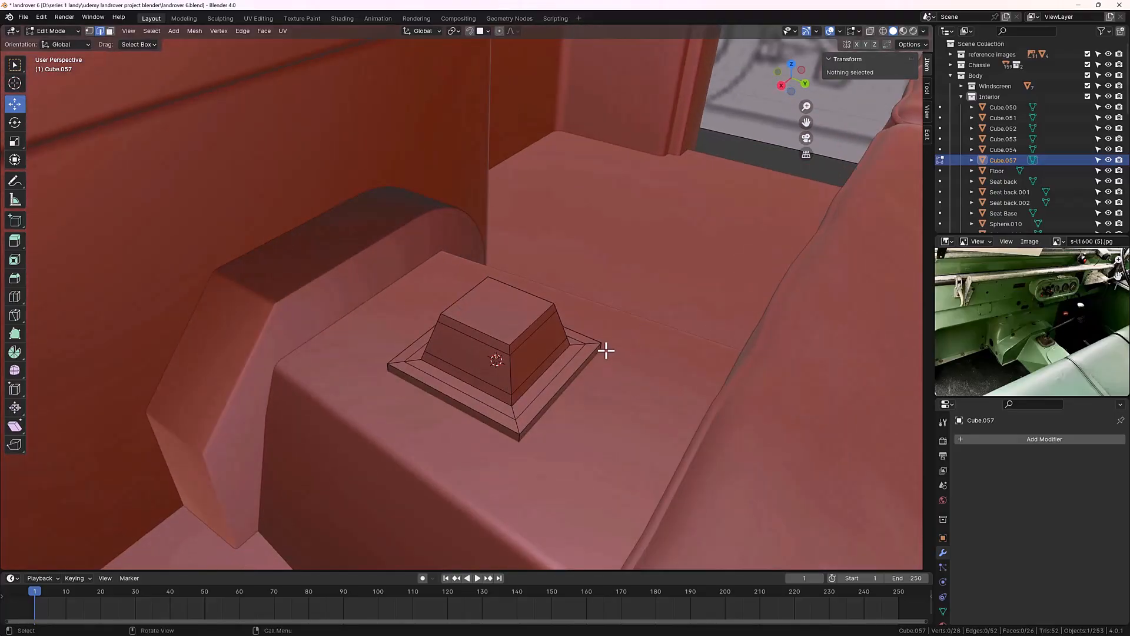
middle_drag(560, 389, 588, 359)
key(Tab)
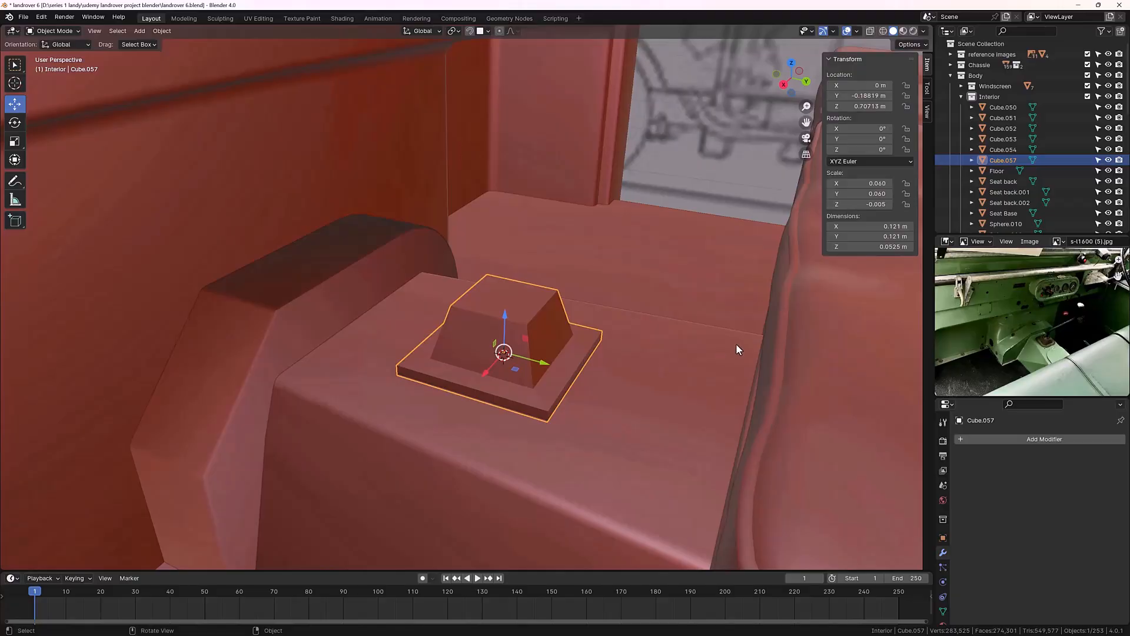
key(ctrl+a)
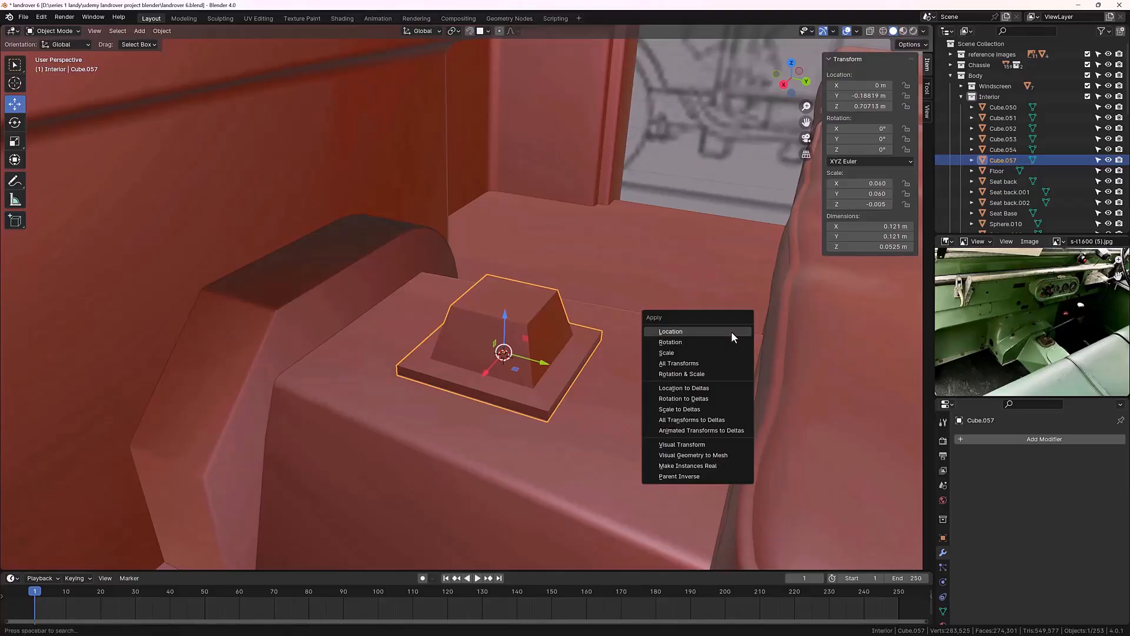
click(705, 374)
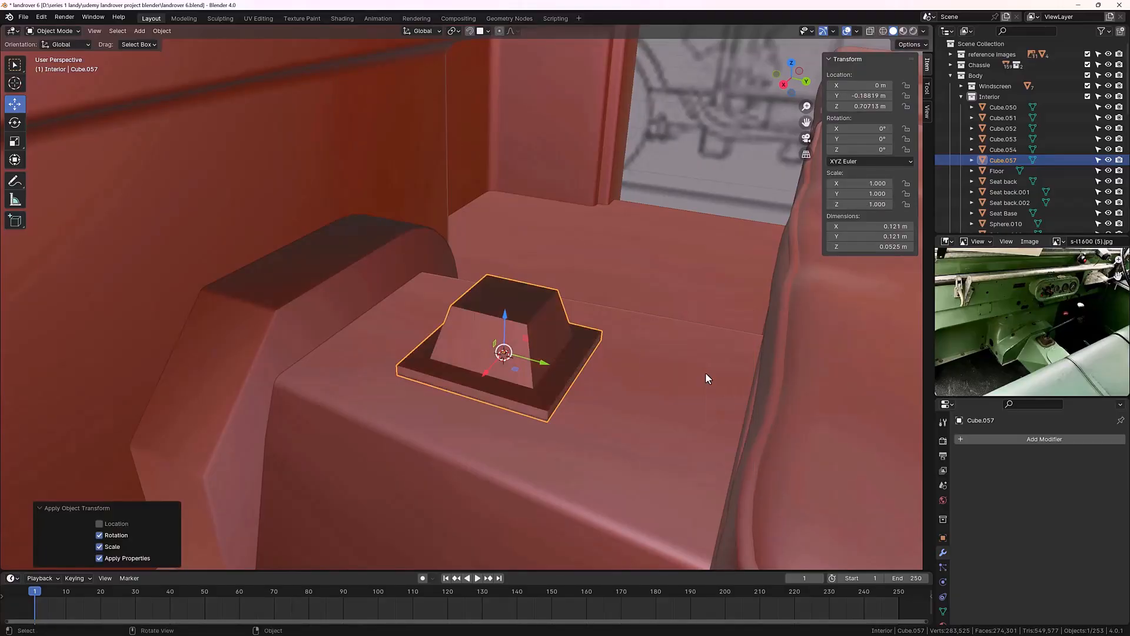
Step: Add a Subdivision Surface modifier to the gear lever base with the viewport levels set to 2
click(1019, 439)
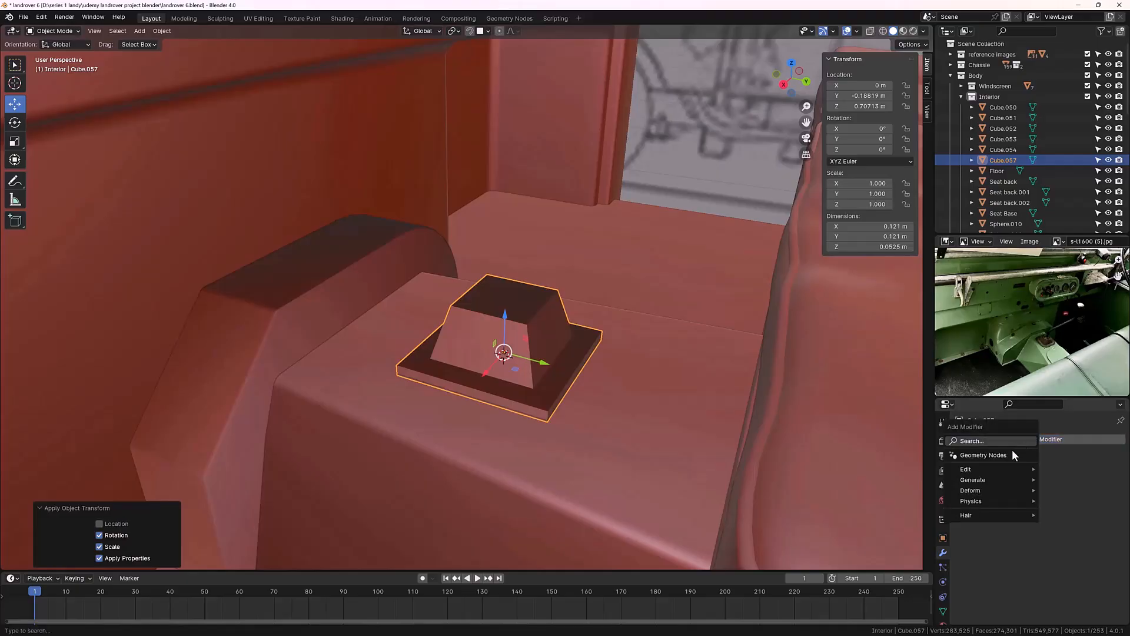
mouse_move(988, 478)
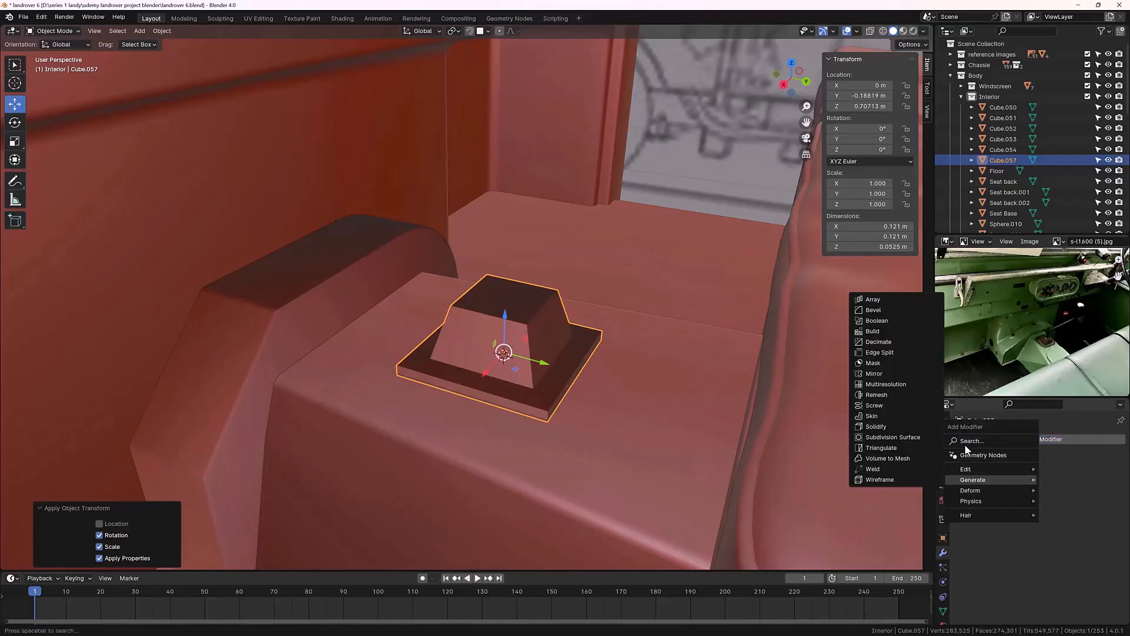
click(890, 437)
middle_drag(526, 369, 543, 348)
scroll(526, 346, up, 2)
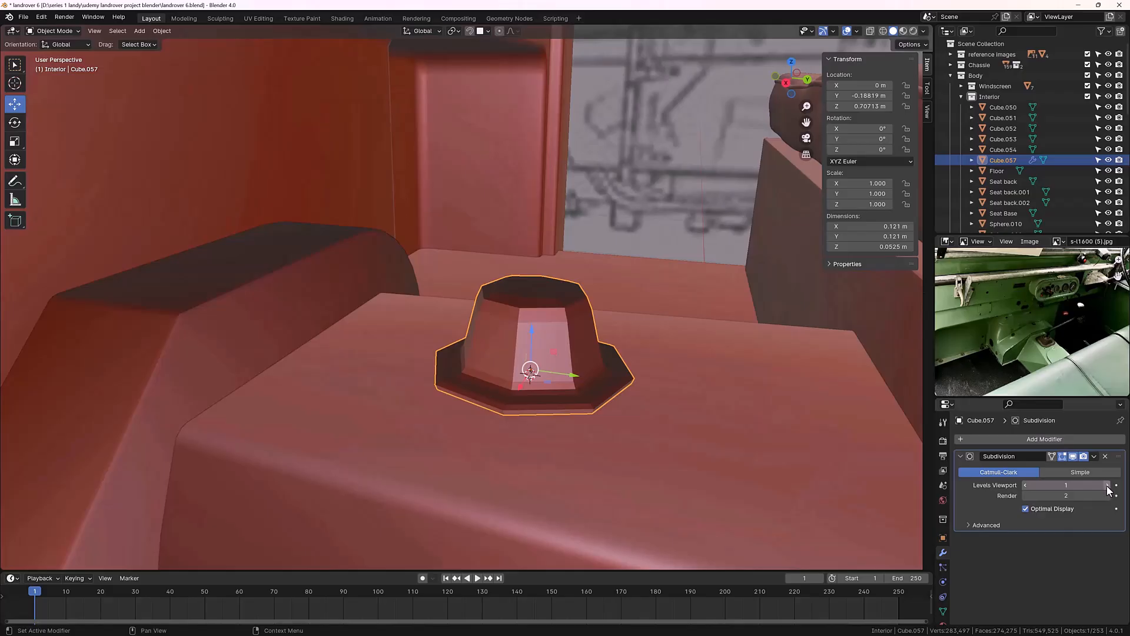
click(1107, 485)
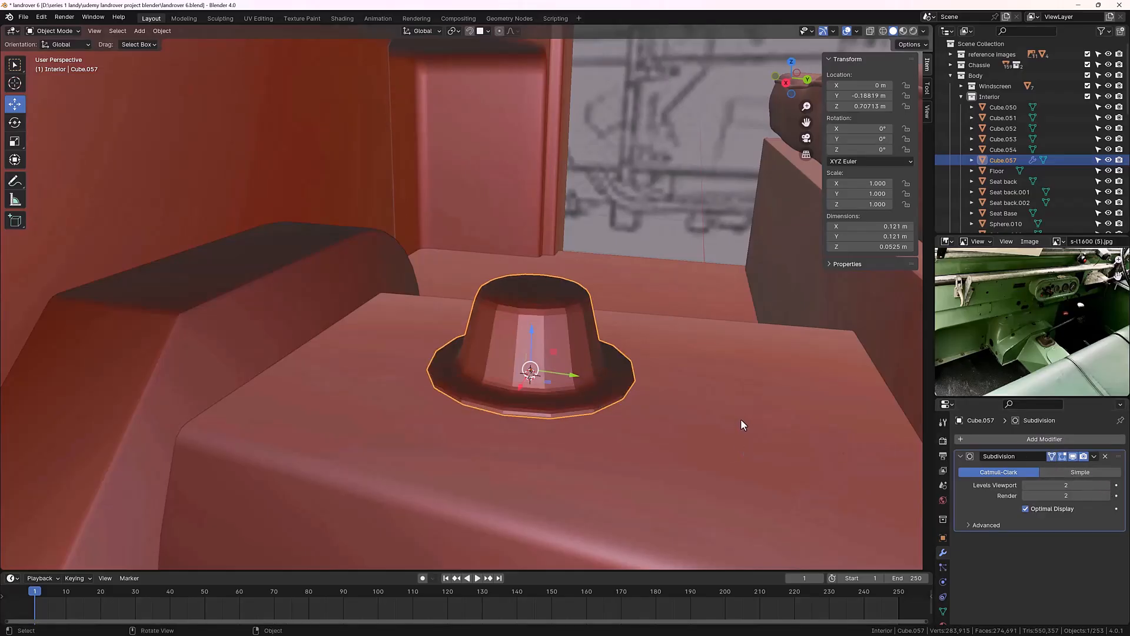
Step: In Edit Mode, add one centred loop cut over the gear lever base running along the Y direction
middle_drag(740, 419, 687, 449)
middle_drag(550, 461, 547, 436)
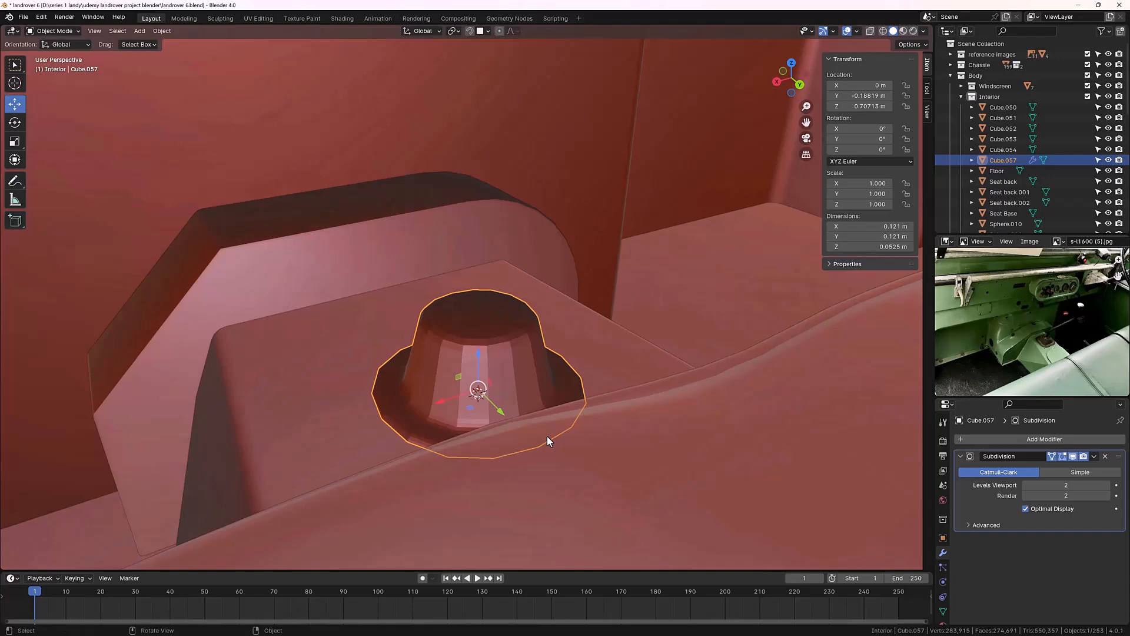
key(Tab)
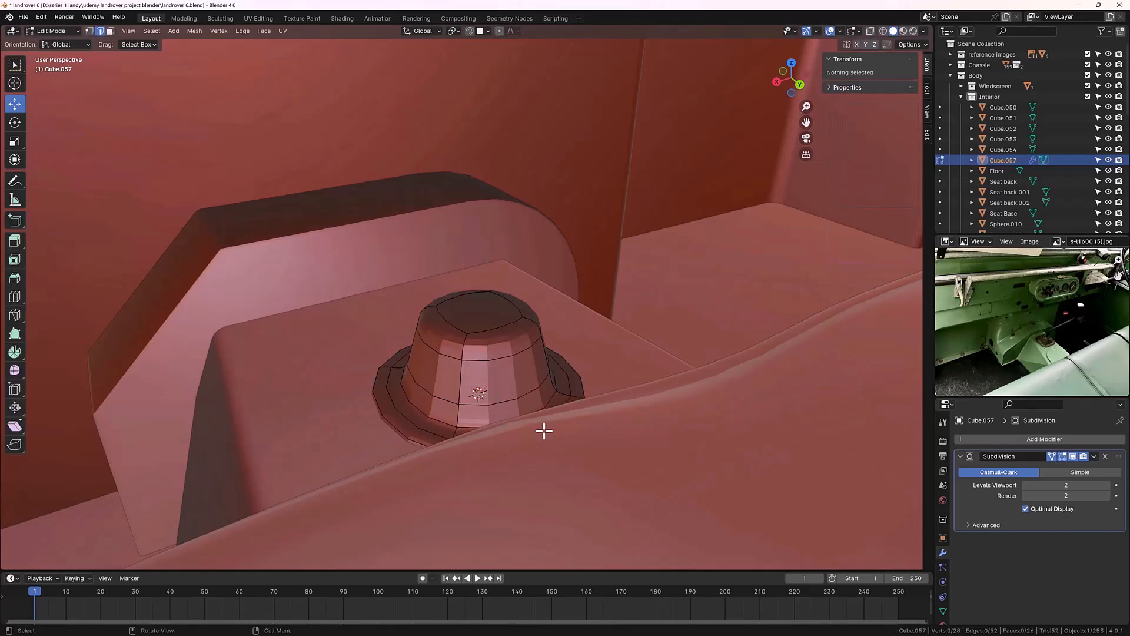
middle_drag(542, 429, 535, 355)
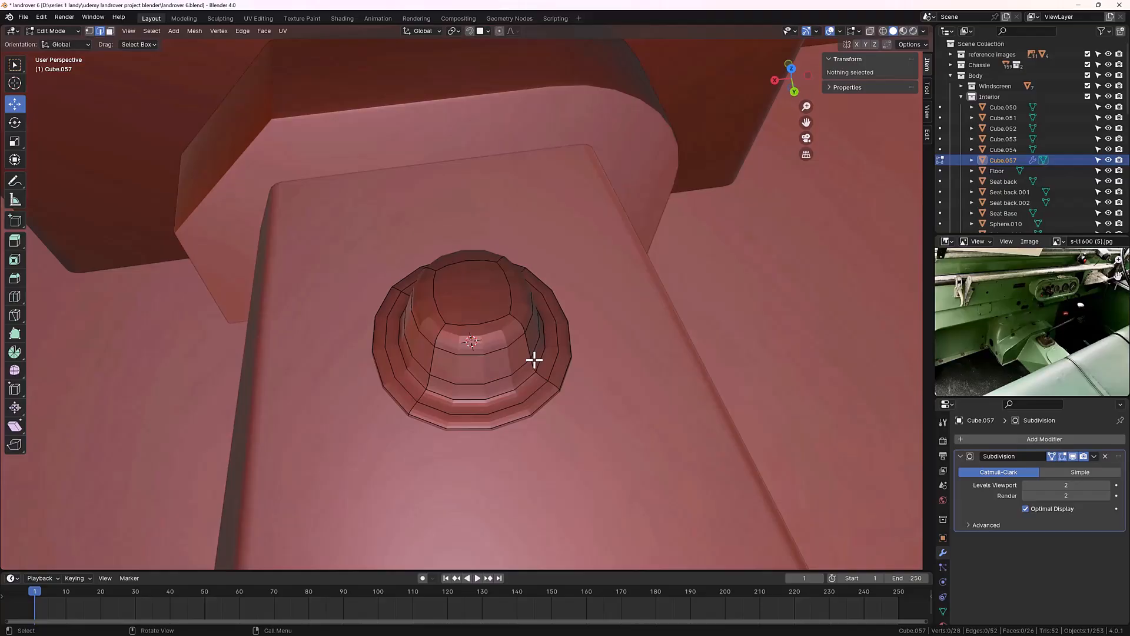
click(483, 323)
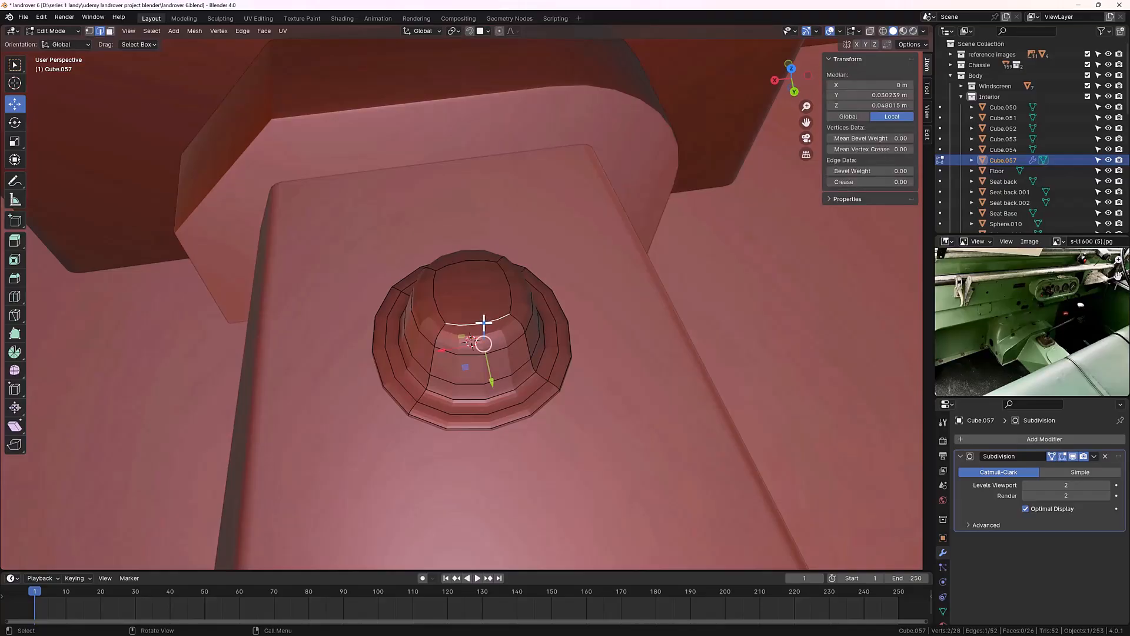
key(ctrl+r)
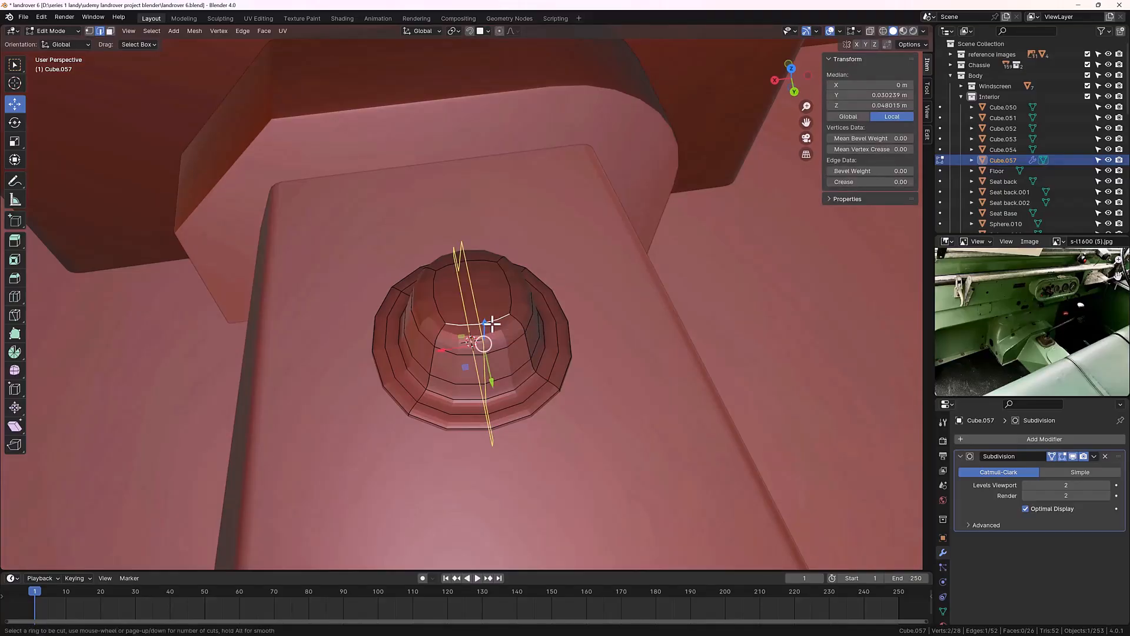
click(492, 323)
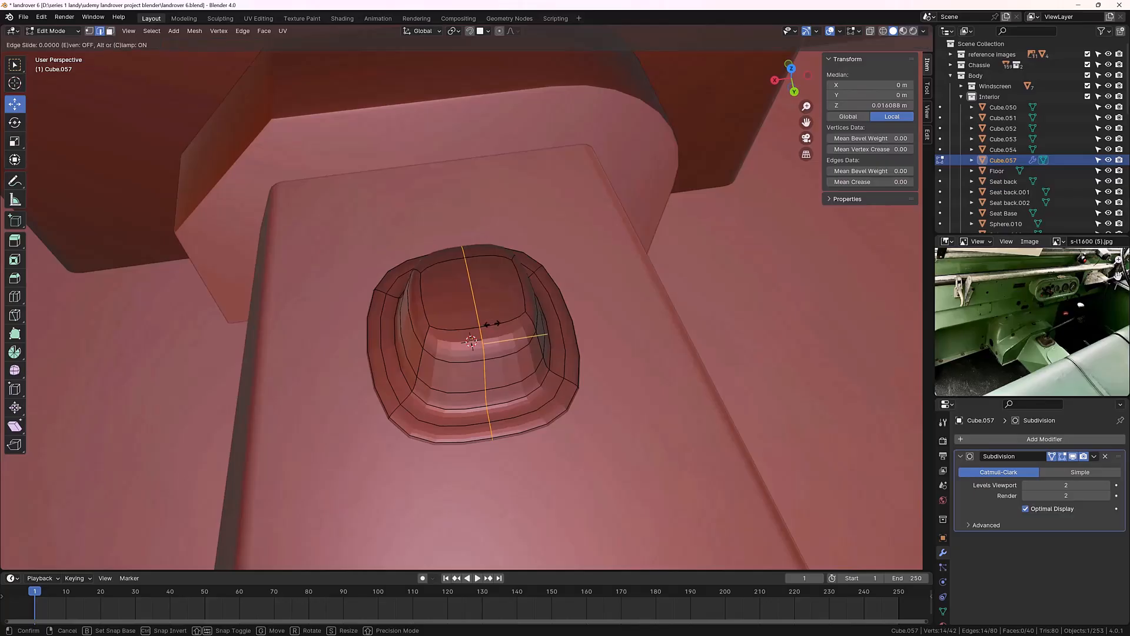
right_click(488, 323)
Step: Add a second centred loop cut over the gear lever base along the X direction, perpendicular to the first
middle_drag(538, 343, 630, 338)
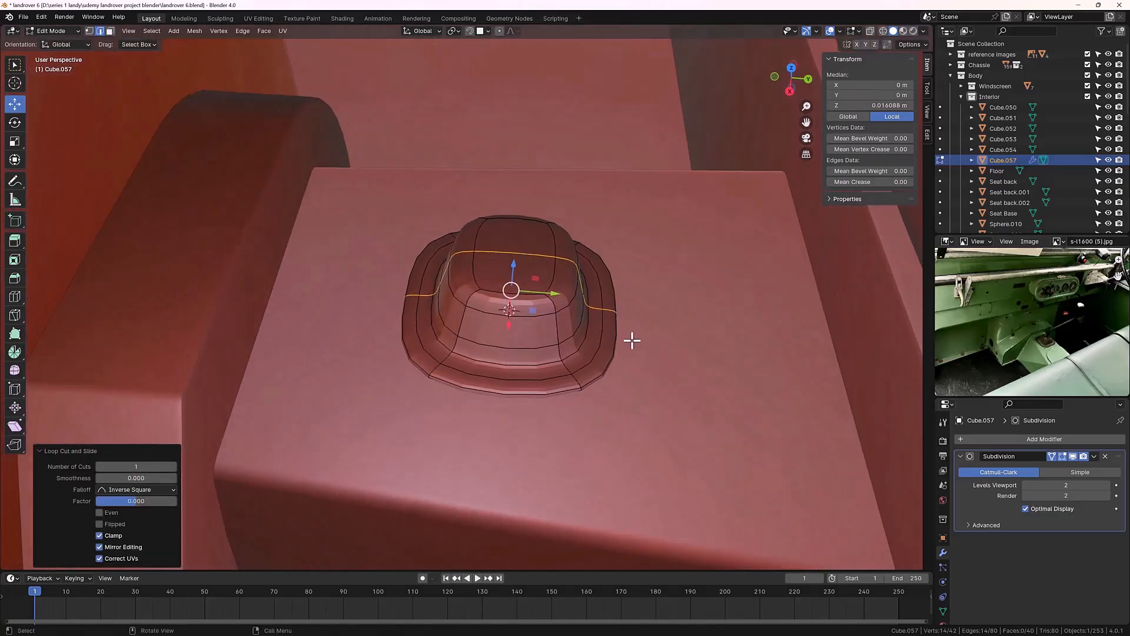
click(511, 292)
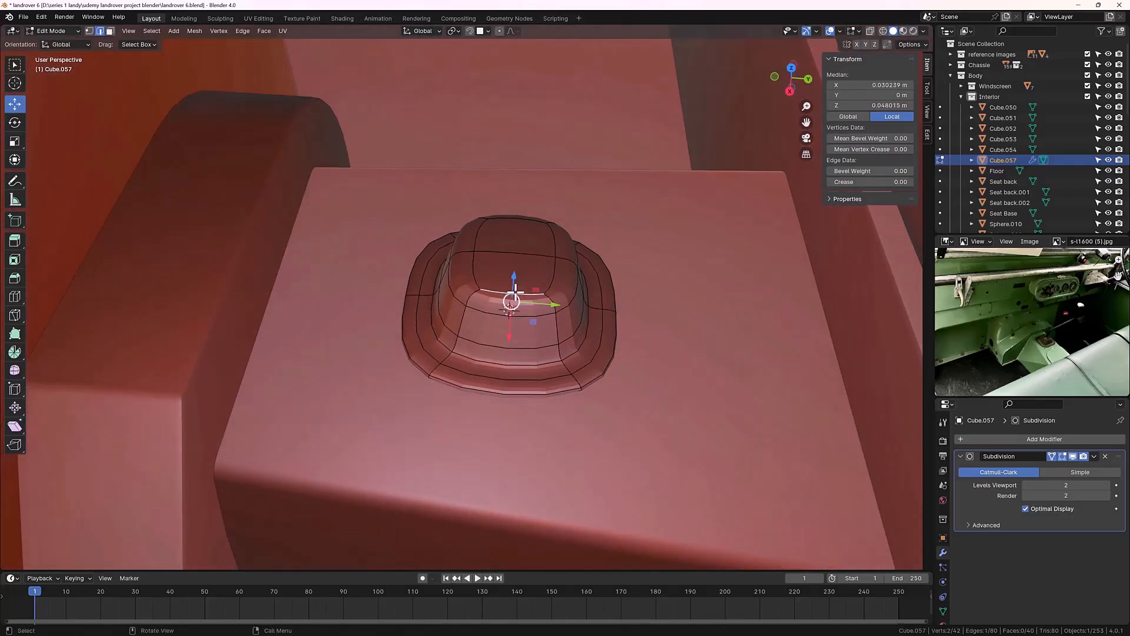
key(ctrl+r)
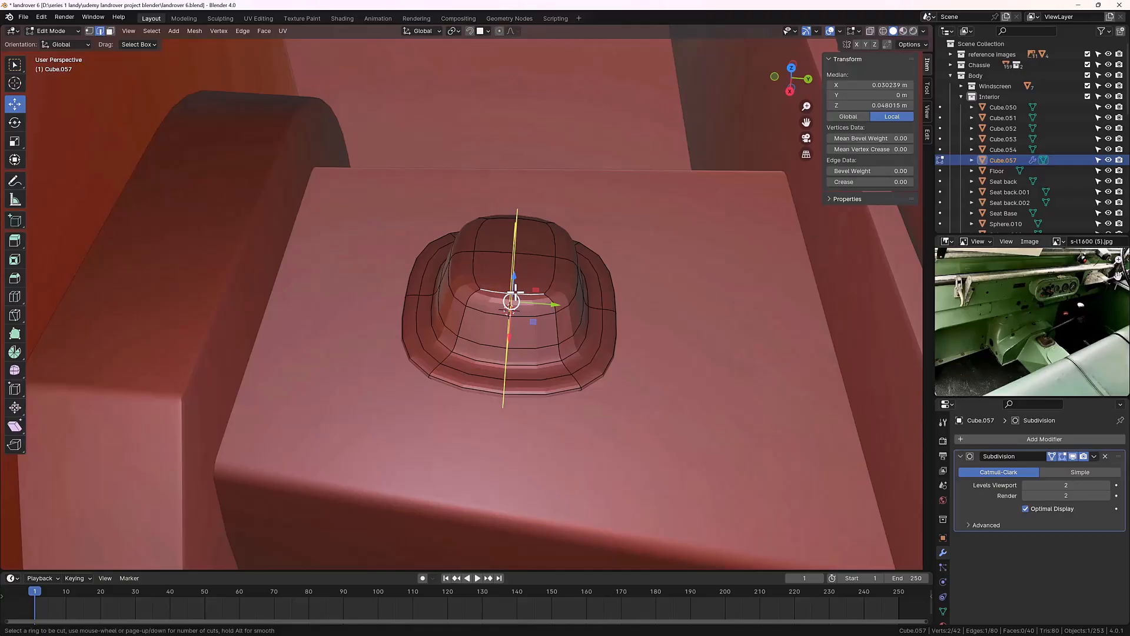
click(515, 292)
right_click(515, 291)
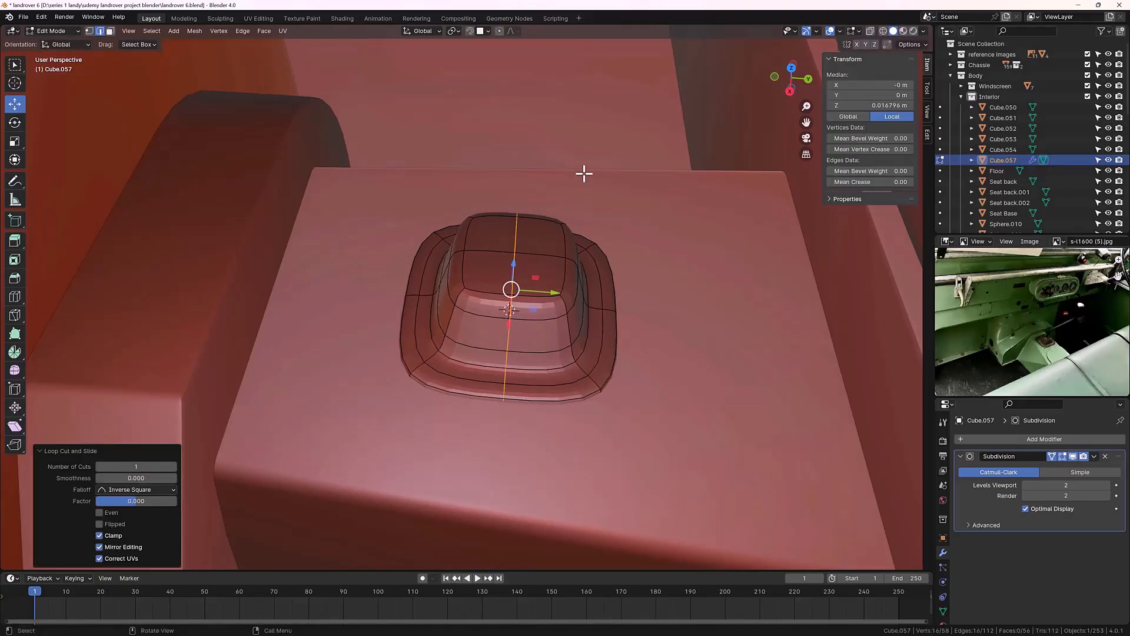
middle_drag(582, 172, 624, 151)
click(606, 121)
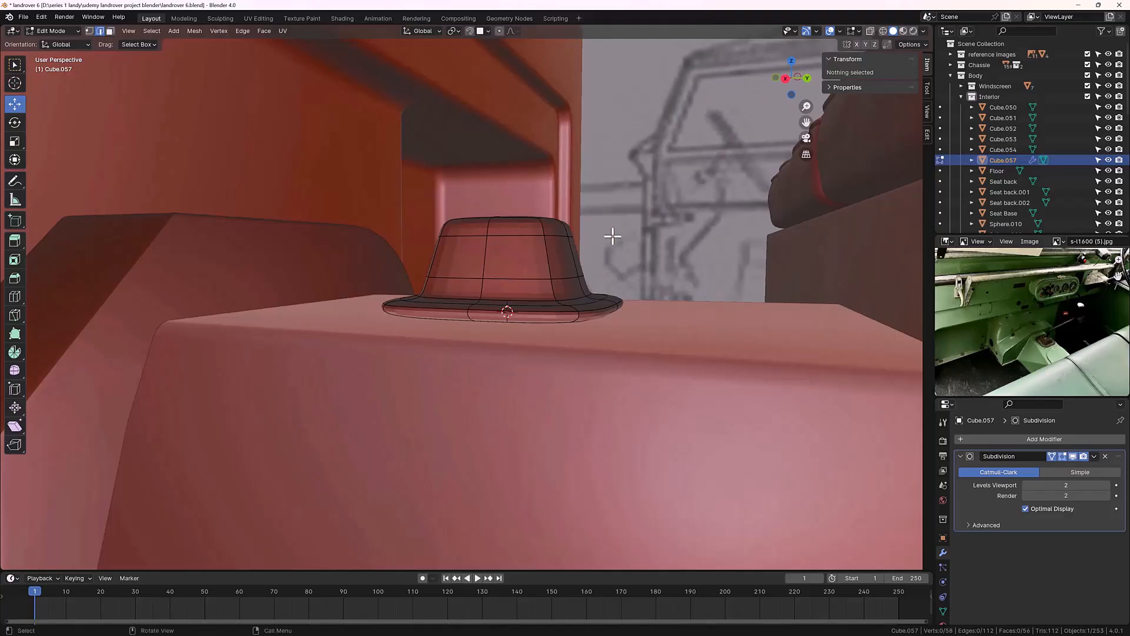
Step: Add one loop cut around the outer side of the base plate, slid by a factor of 0.110, and return to Object Mode
middle_drag(611, 235, 569, 334)
scroll(574, 318, up, 5)
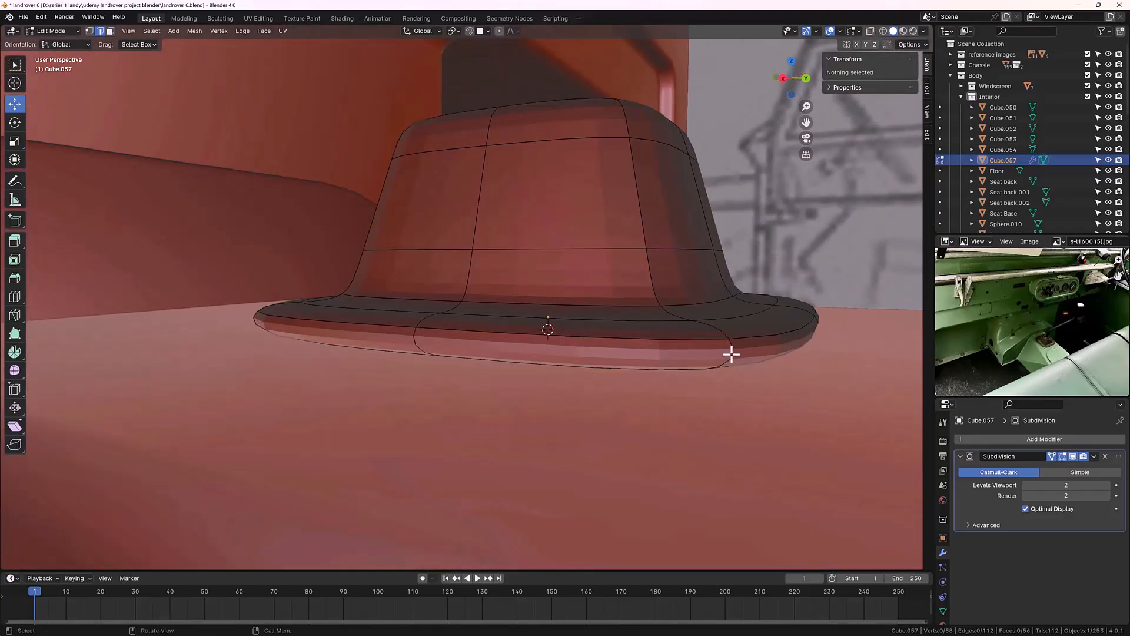
click(732, 353)
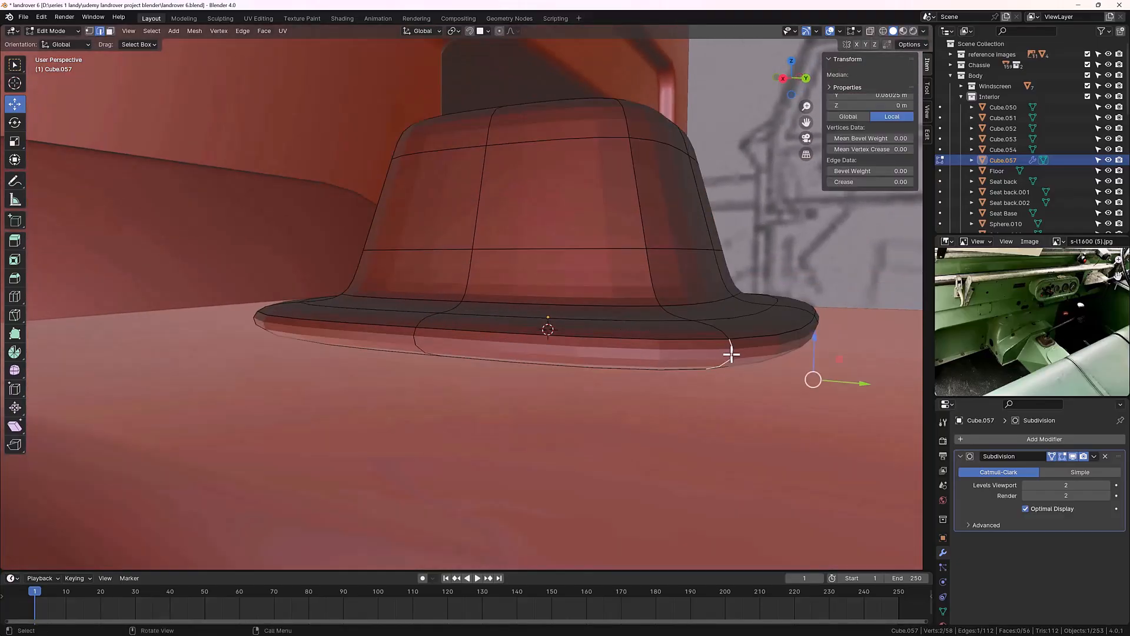
key(ctrl+r)
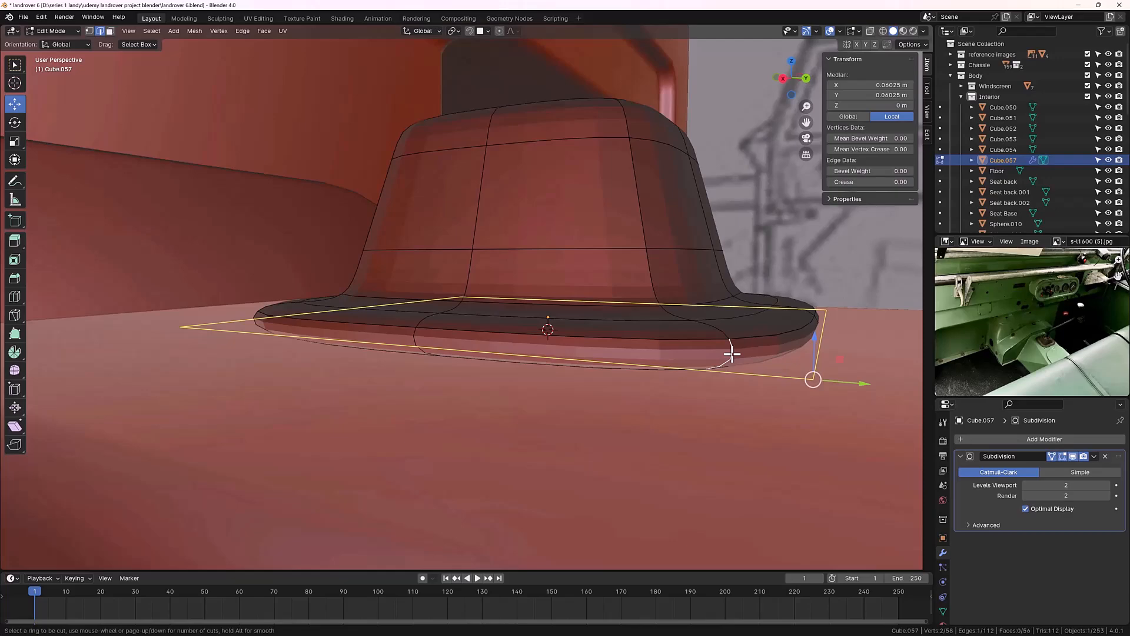
click(731, 354)
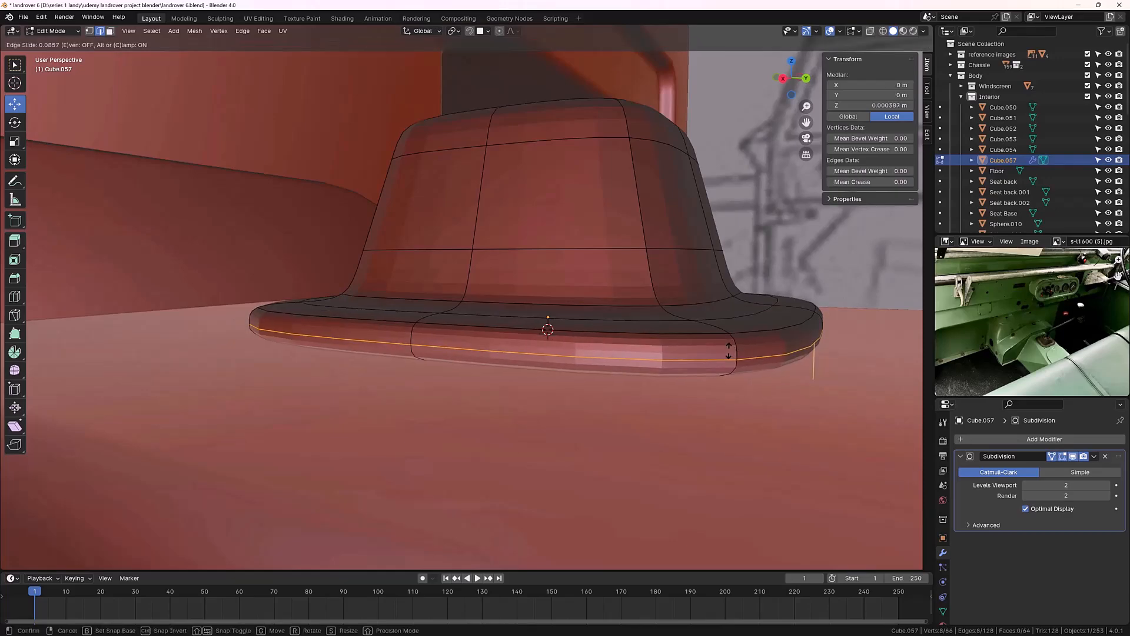
click(729, 352)
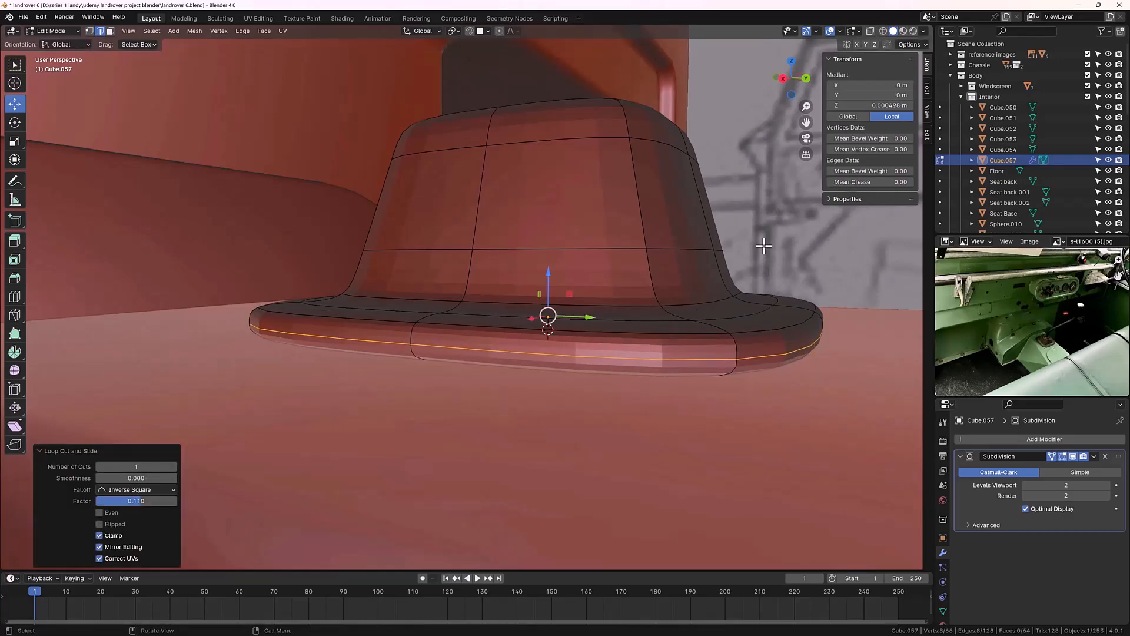
click(762, 246)
middle_drag(761, 246, 736, 315)
key(Tab)
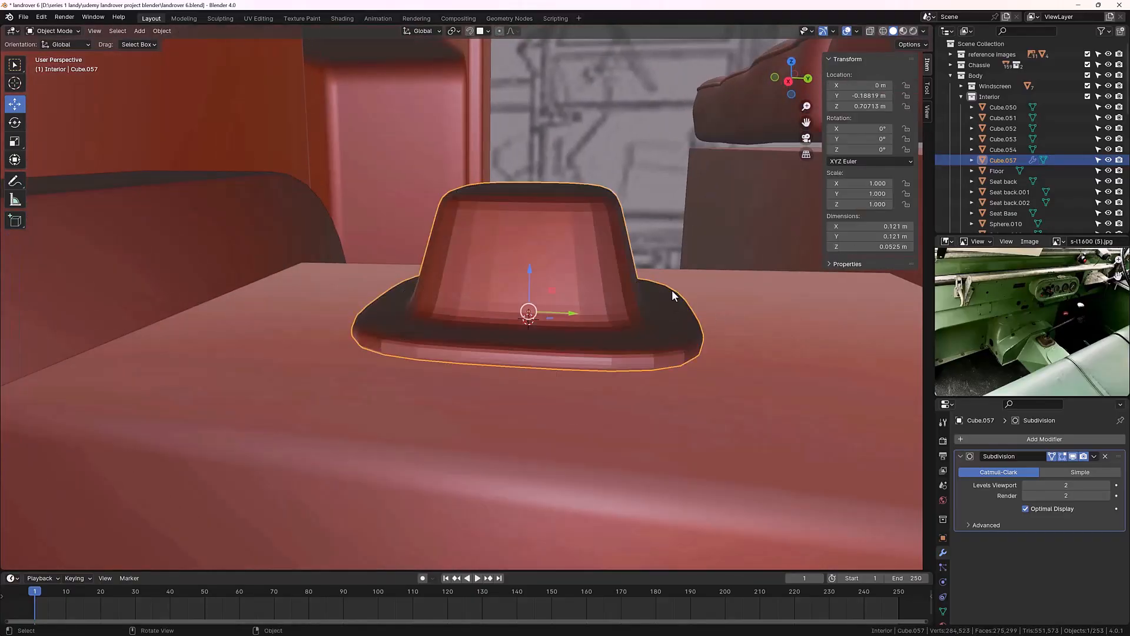
Step: Apply auto smooth shading to the gear lever base and lower it about 0.003 m along Z onto the tunnel
middle_drag(672, 290, 566, 271)
right_click(585, 266)
click(574, 277)
drag(528, 264, 527, 275)
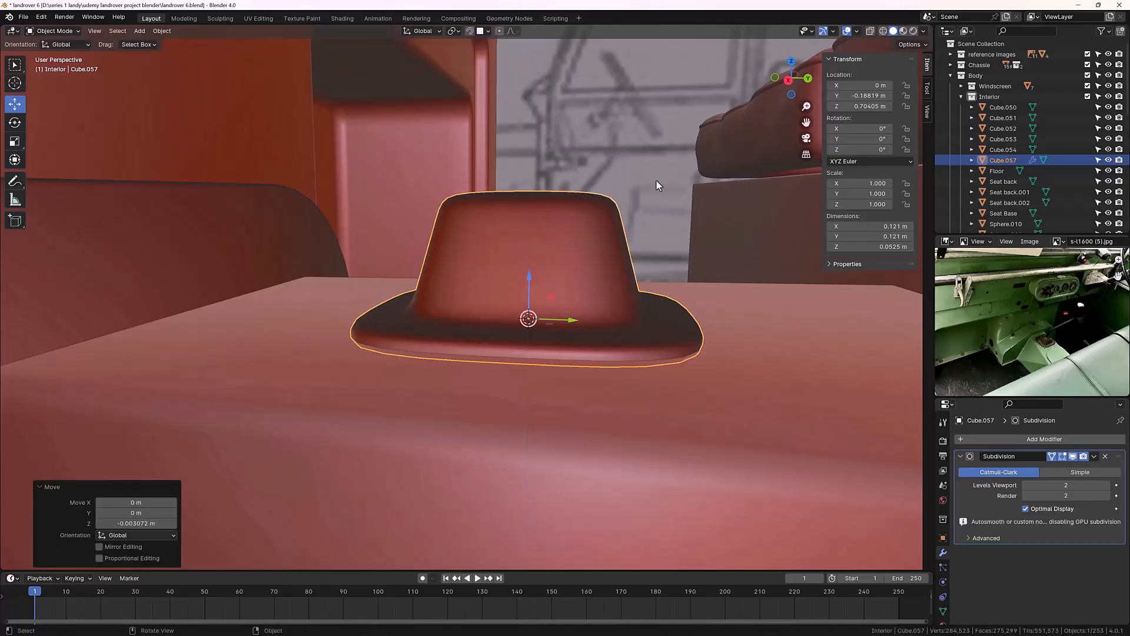
Step: Move the gear lever base about -0.03 m along Y and scale it down uniformly to about 0.911
middle_drag(658, 182, 504, 299)
scroll(606, 329, down, 4)
click(506, 302)
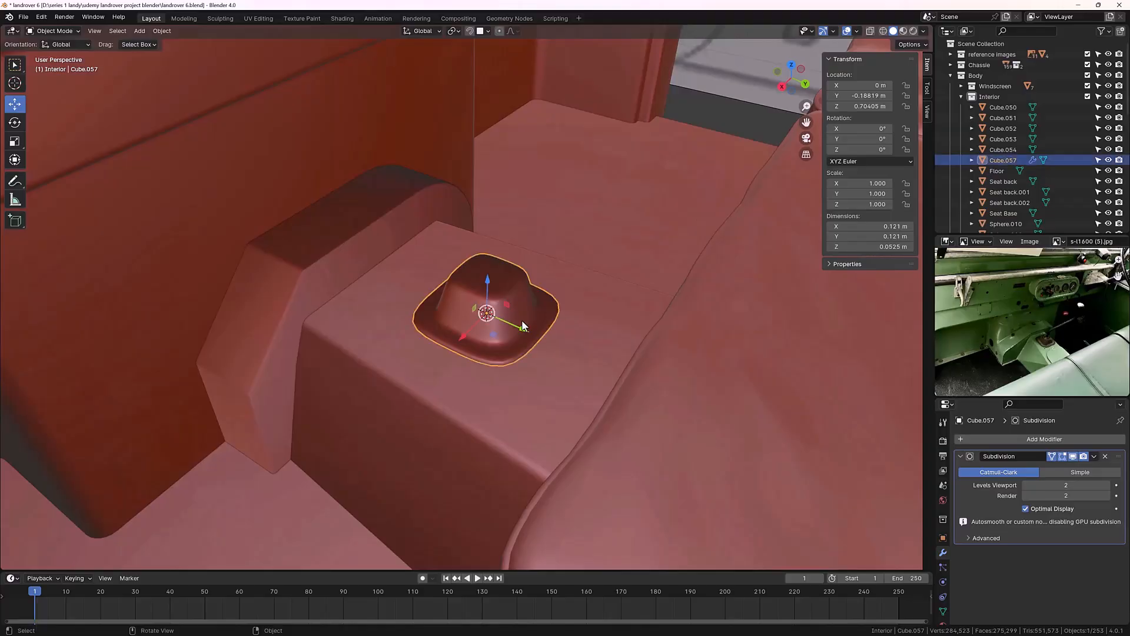
drag(521, 325, 493, 328)
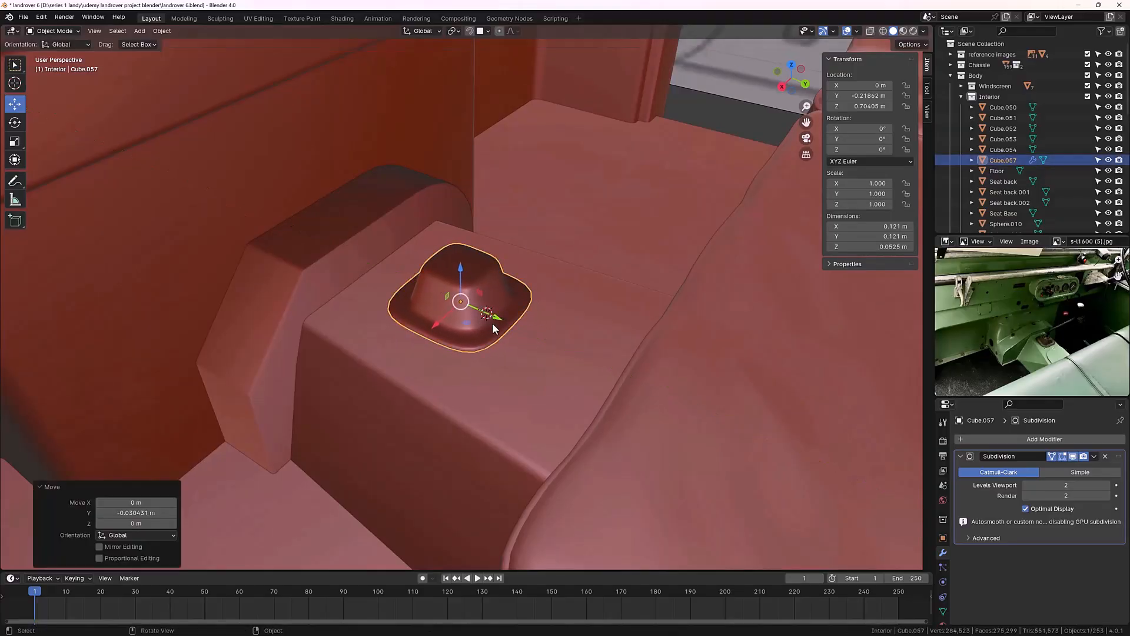
key(s)
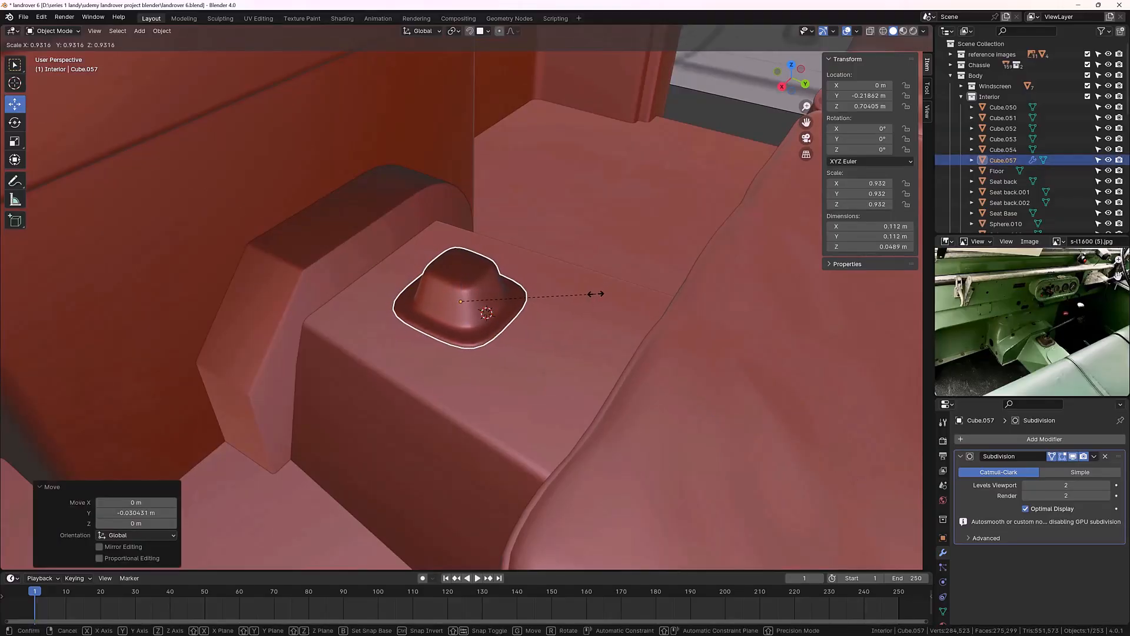
click(592, 294)
click(718, 118)
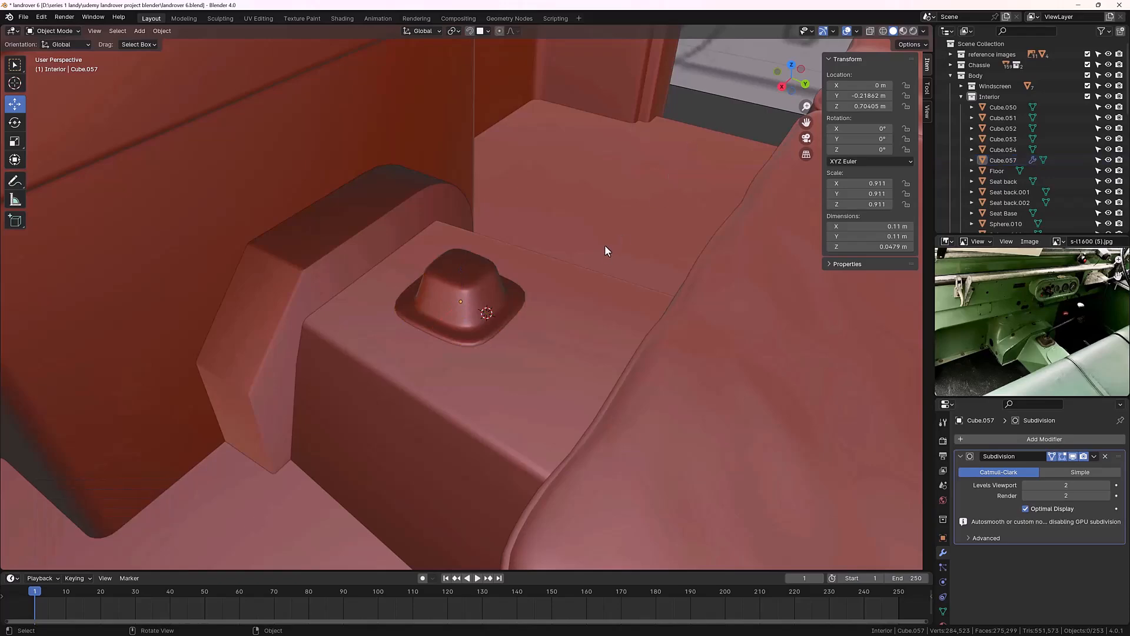
Step: Snap the 3D cursor to the four top faces of the gear lever boot, then return to Object Mode
middle_drag(606, 244, 579, 289)
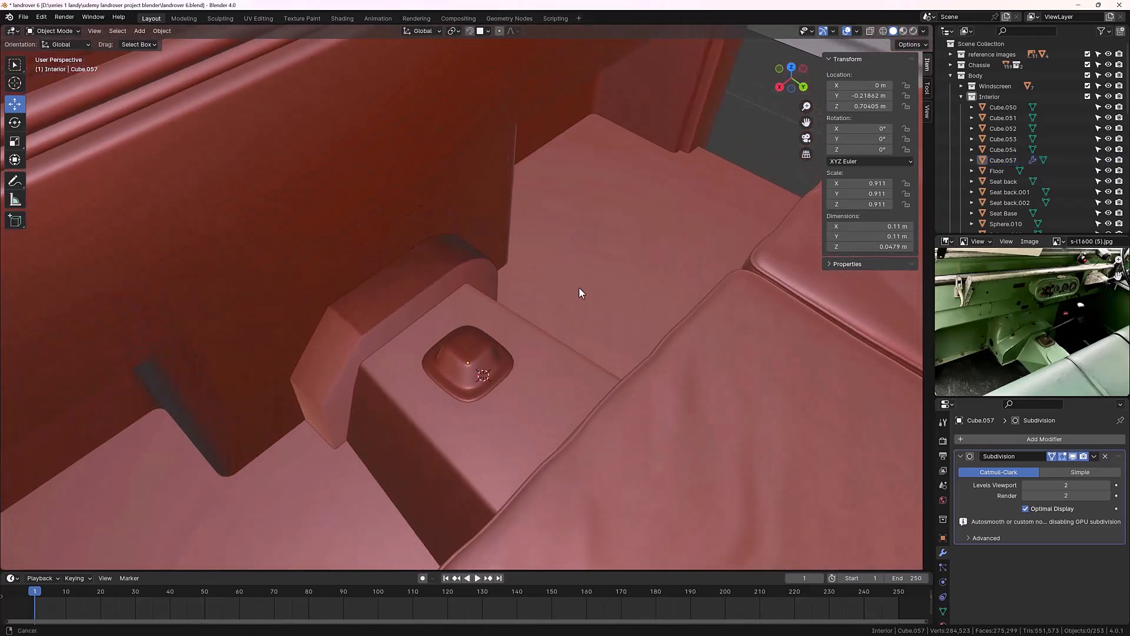
scroll(469, 376, up, 5)
shift+middle_drag(471, 404, 485, 366)
click(485, 366)
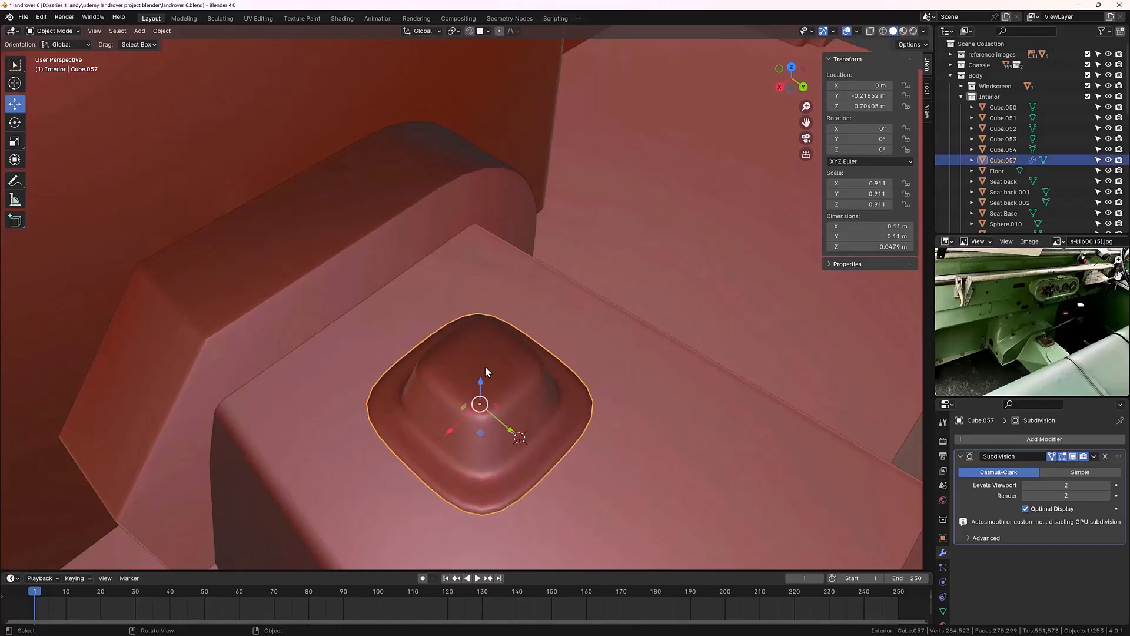
key(Tab)
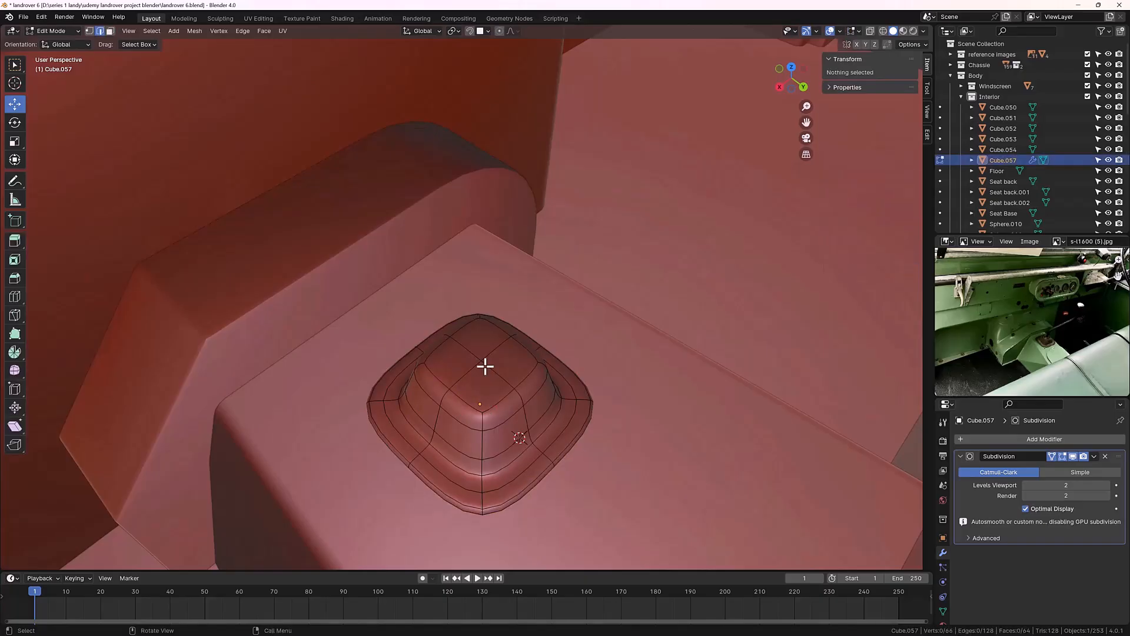
key(3)
click(477, 381)
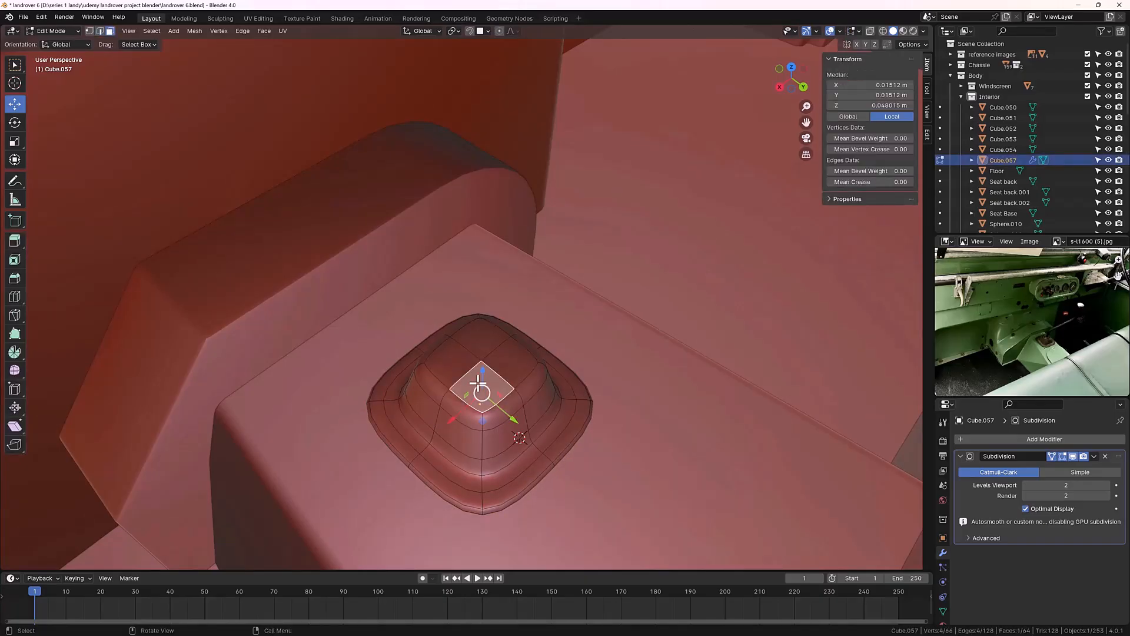
shift+click(454, 361)
shift+click(471, 335)
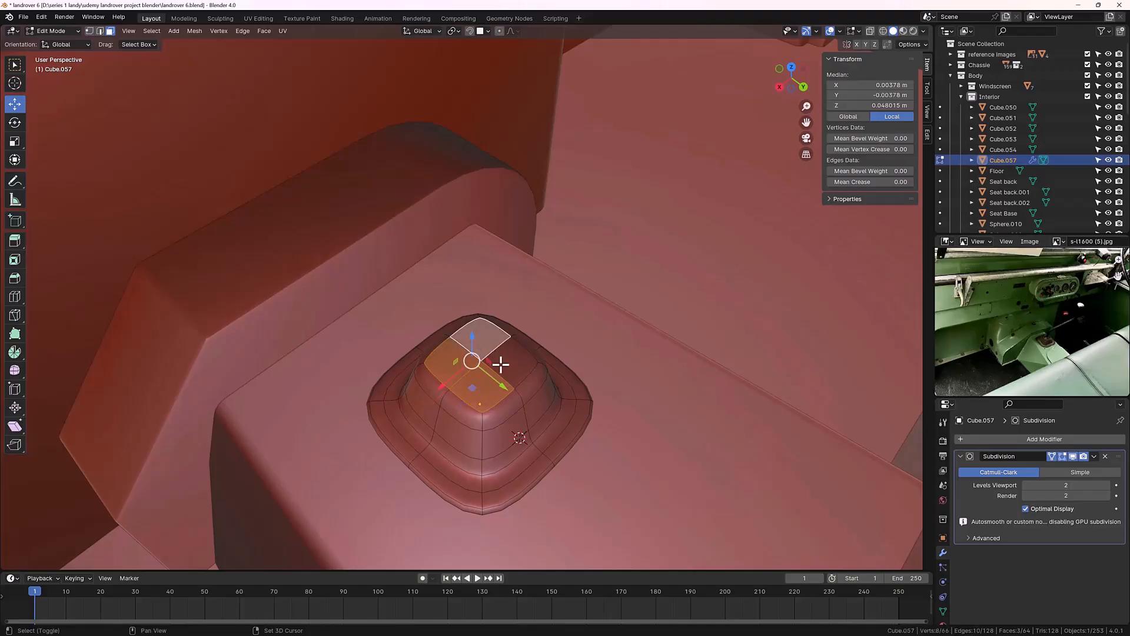
shift+click(502, 361)
middle_drag(502, 373, 469, 321)
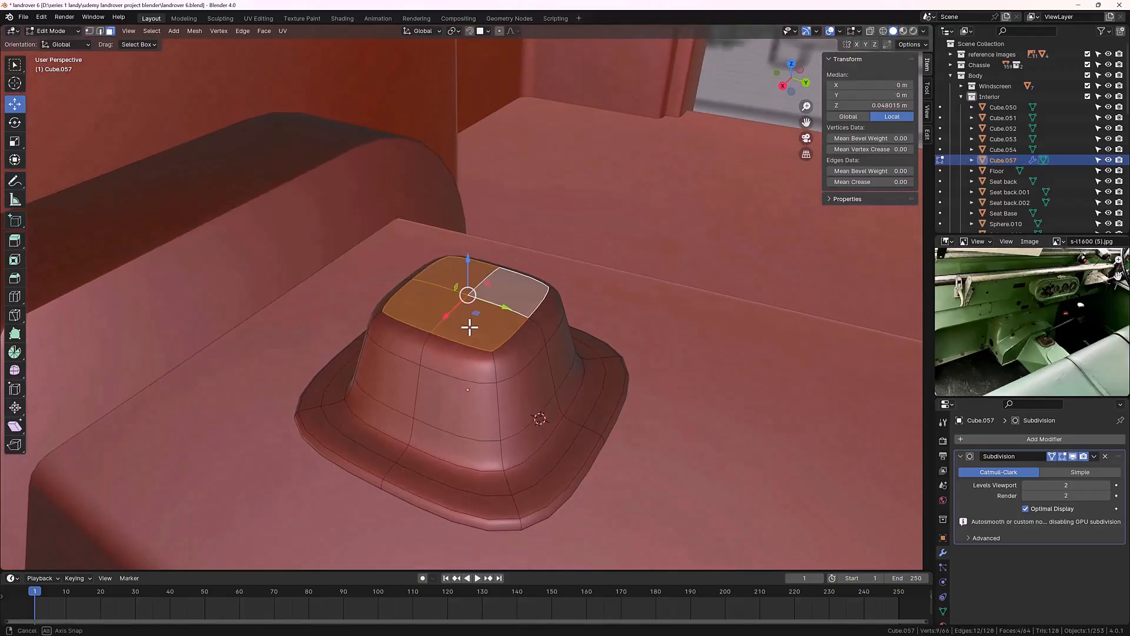
key(shift+s)
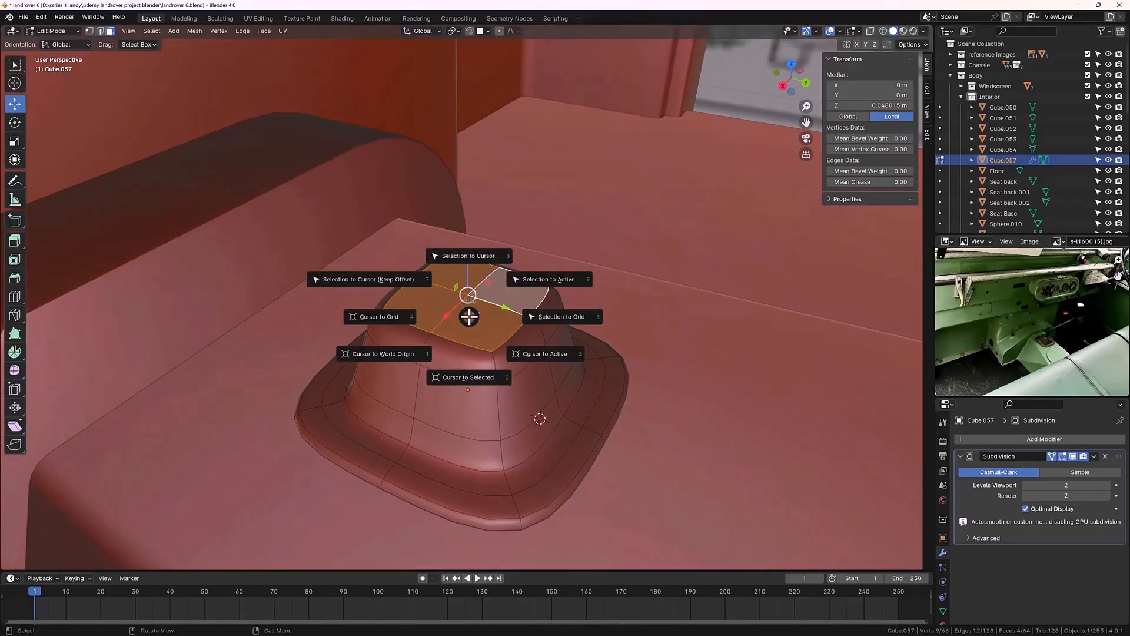
click(461, 379)
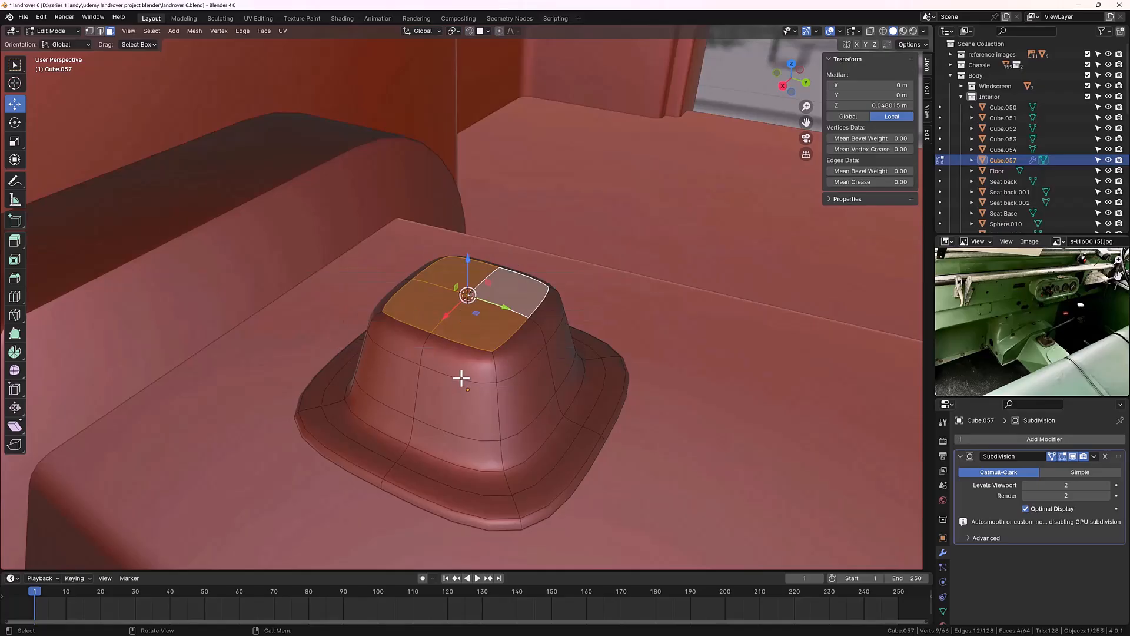
middle_drag(406, 376, 412, 364)
click(741, 126)
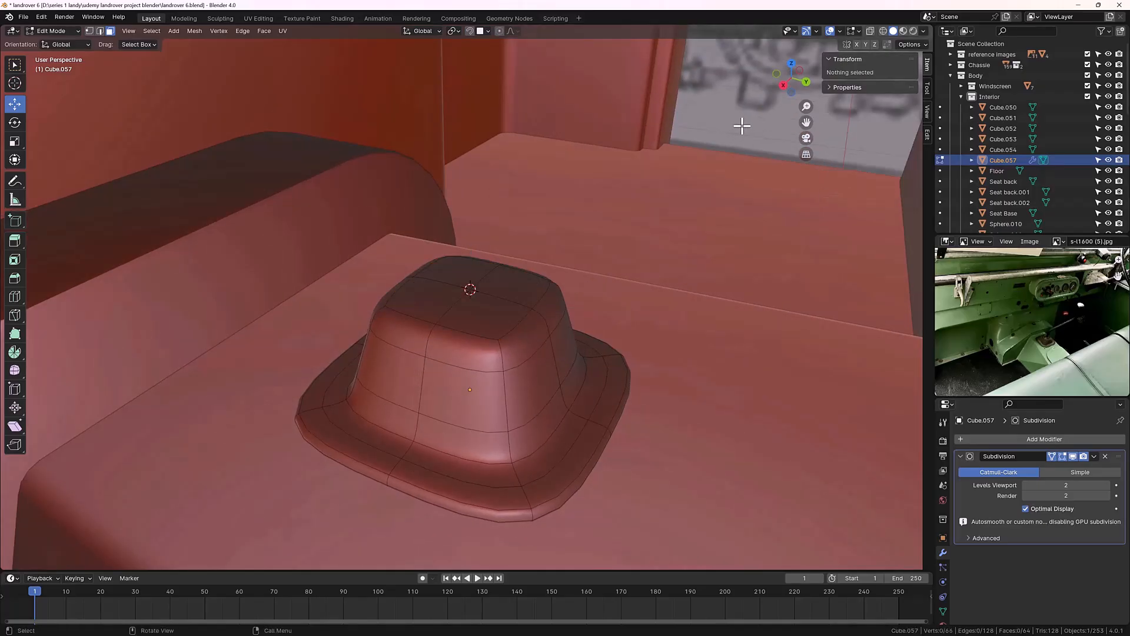
key(Tab)
Step: Add a 32-vertex cylinder at the 3D cursor on top of the boot and scale it uniformly to about 0.020
middle_drag(607, 291, 573, 293)
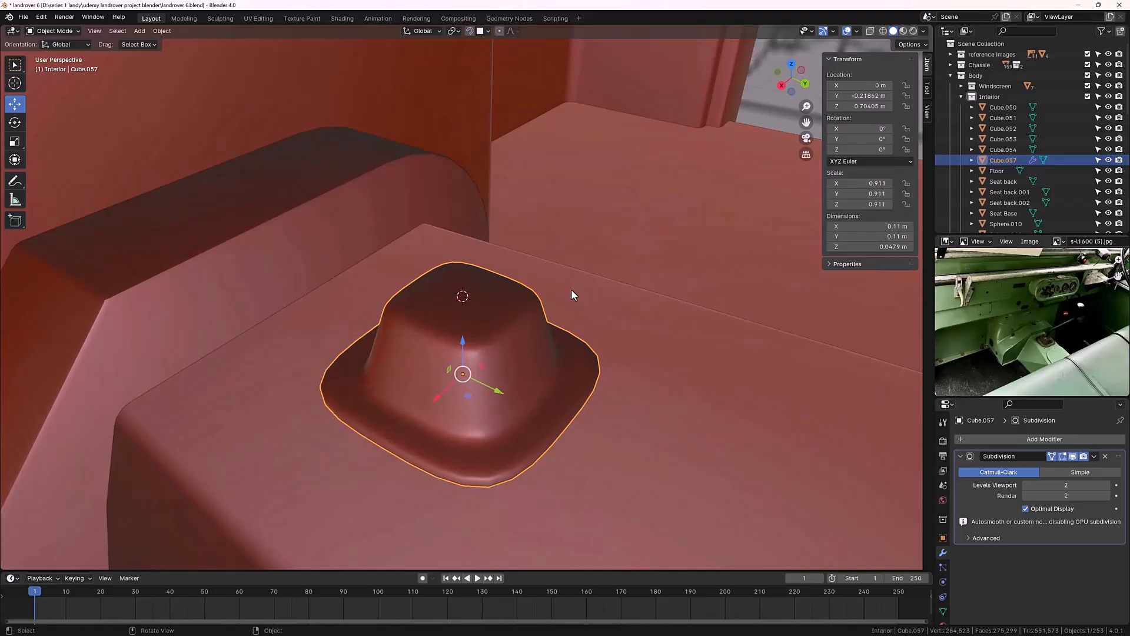
key(shift+a)
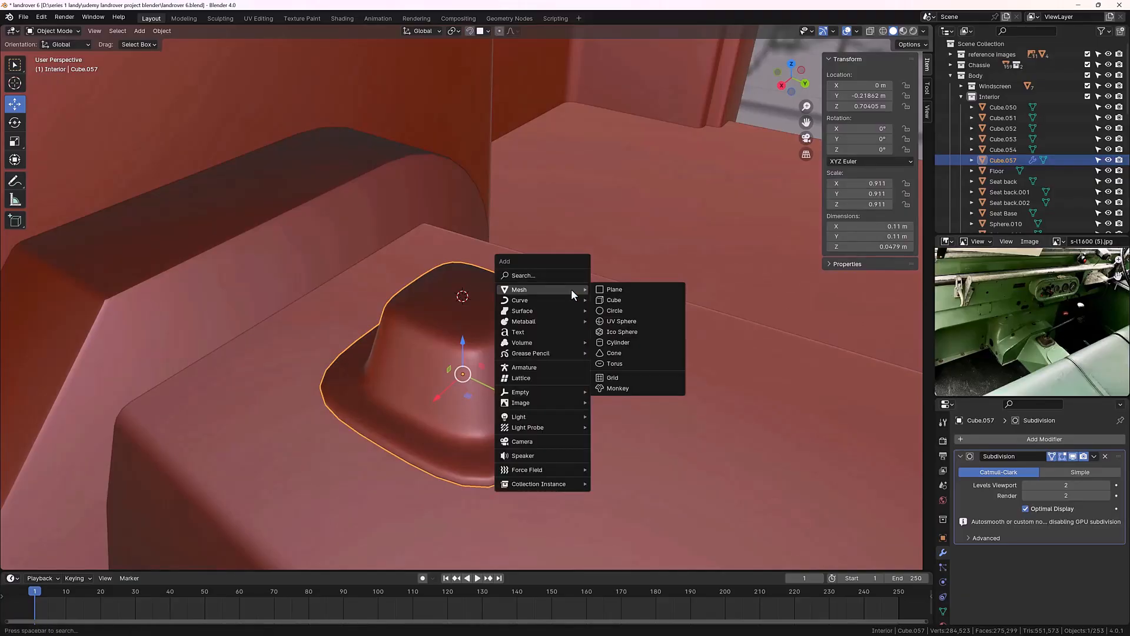
click(615, 343)
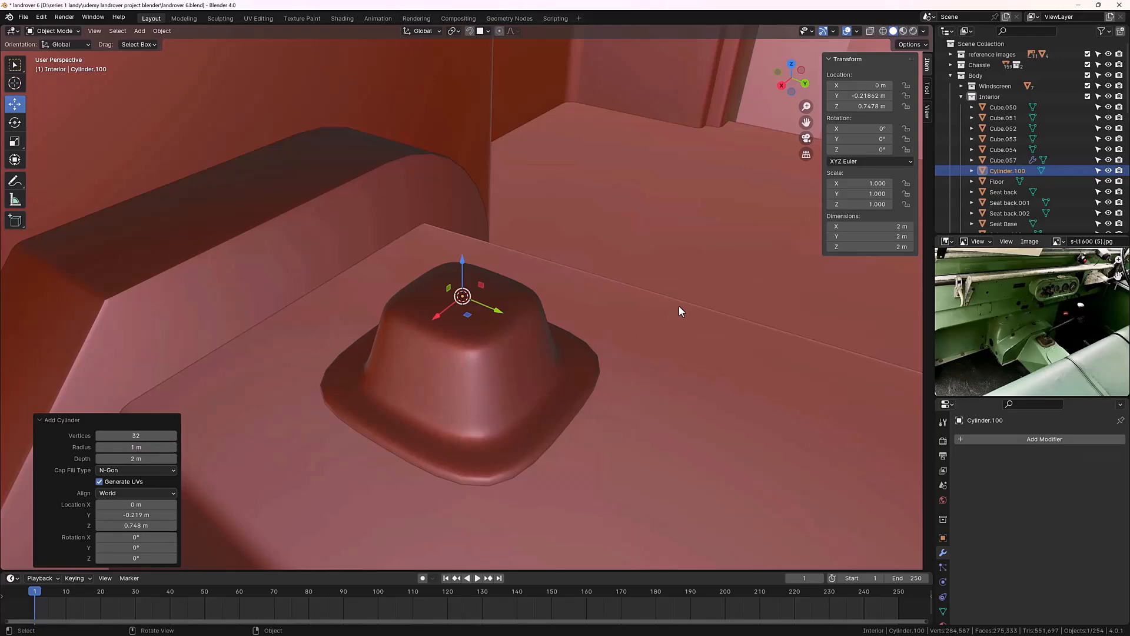
key(s)
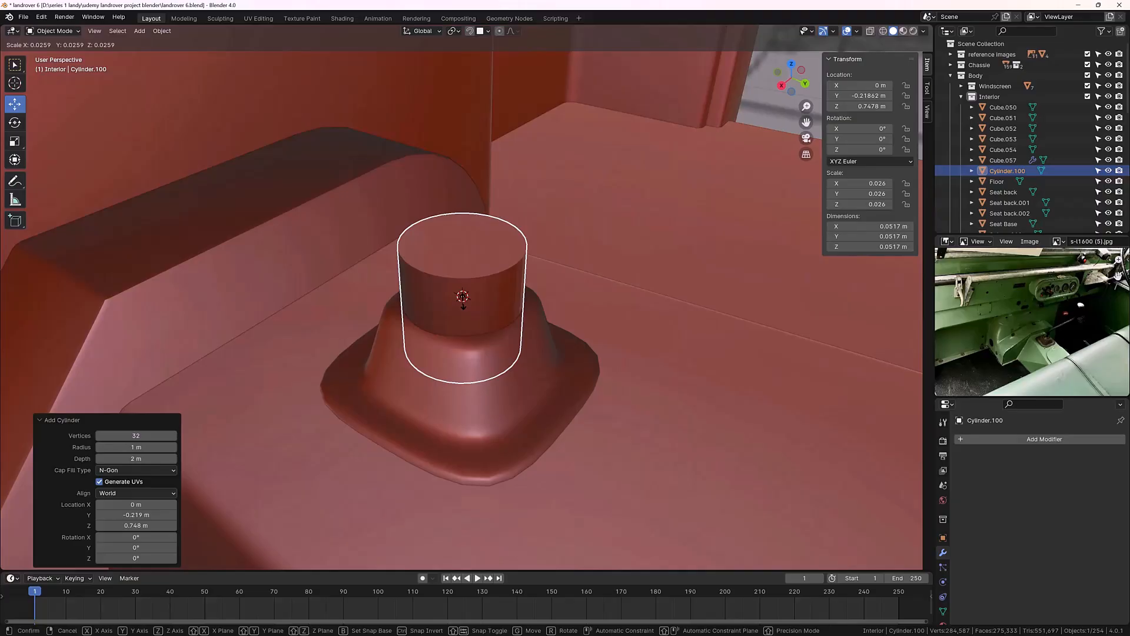
click(463, 302)
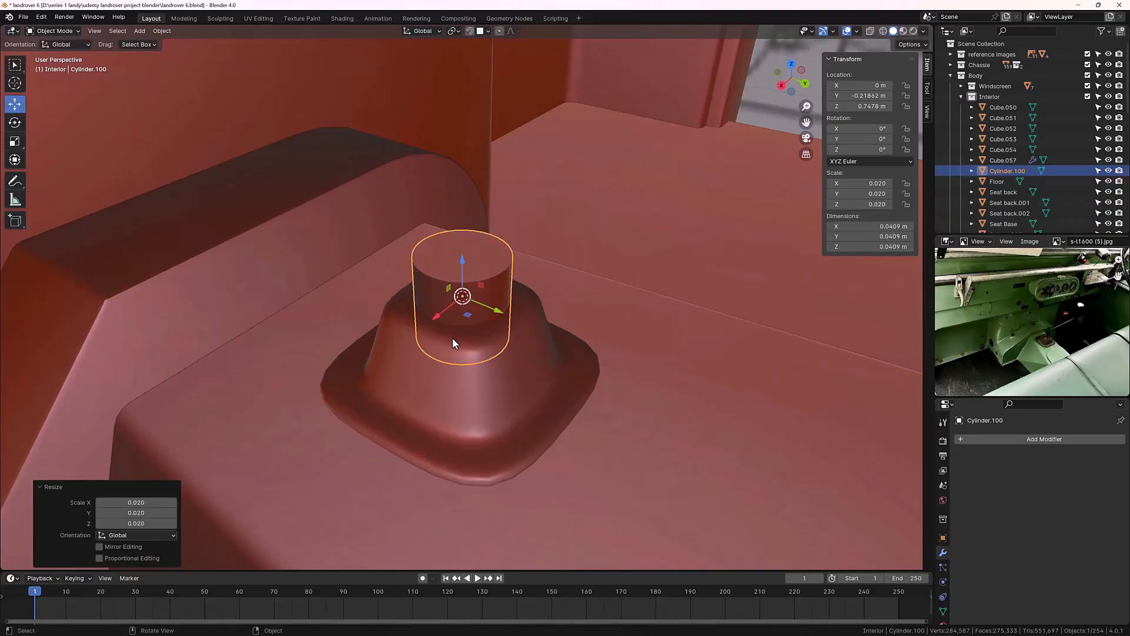
Step: Flatten the new cylinder into a thin disc by scaling it along Z by a factor of about 0.129
middle_drag(452, 337, 476, 305)
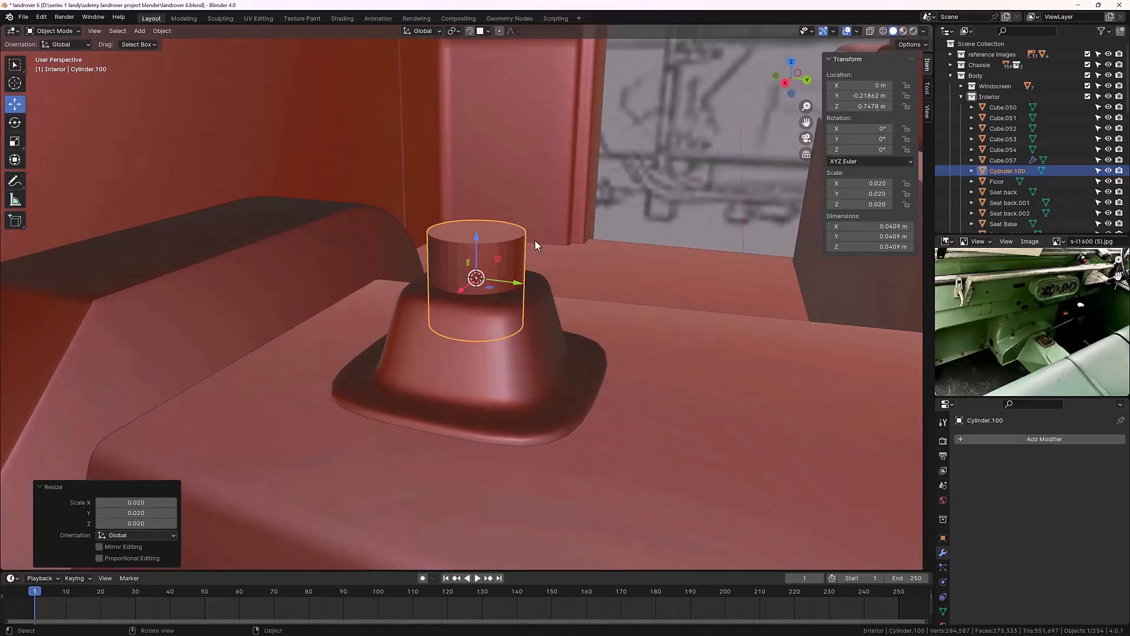
key(s)
key(z)
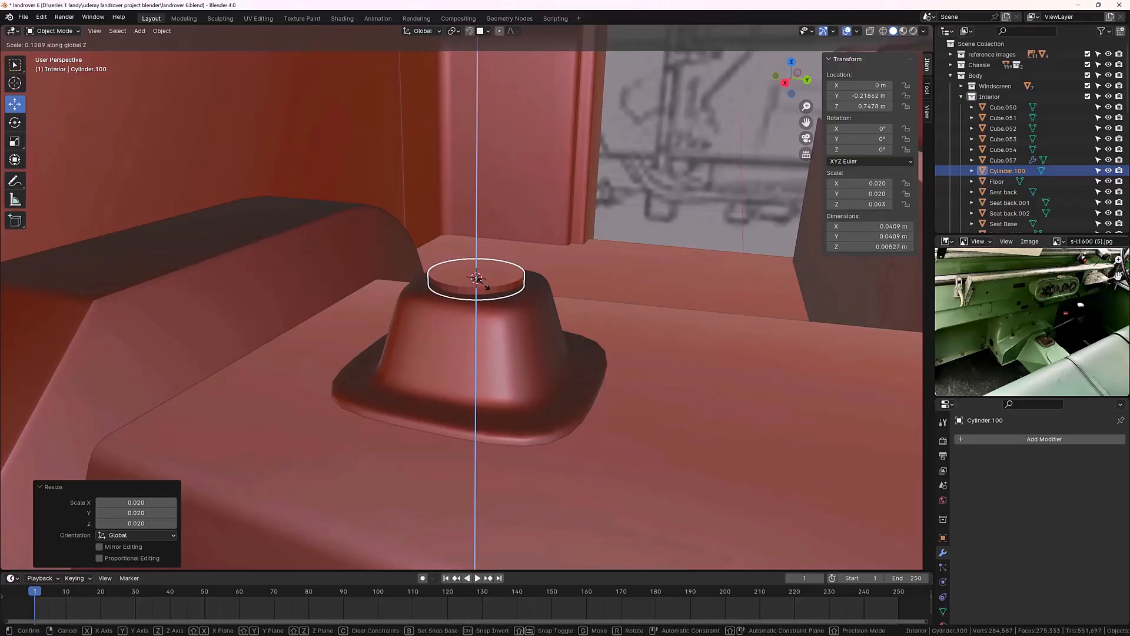
click(477, 277)
click(704, 195)
Step: In Edit Mode, inset the disc's top face with a thickness of about 0.295 m
mouse_move(656, 232)
middle_down()
mouse_move(627, 289)
mouse_move(671, 247)
middle_up()
scroll(512, 363, up, 2)
middle_drag(511, 363, 505, 300)
key(Tab)
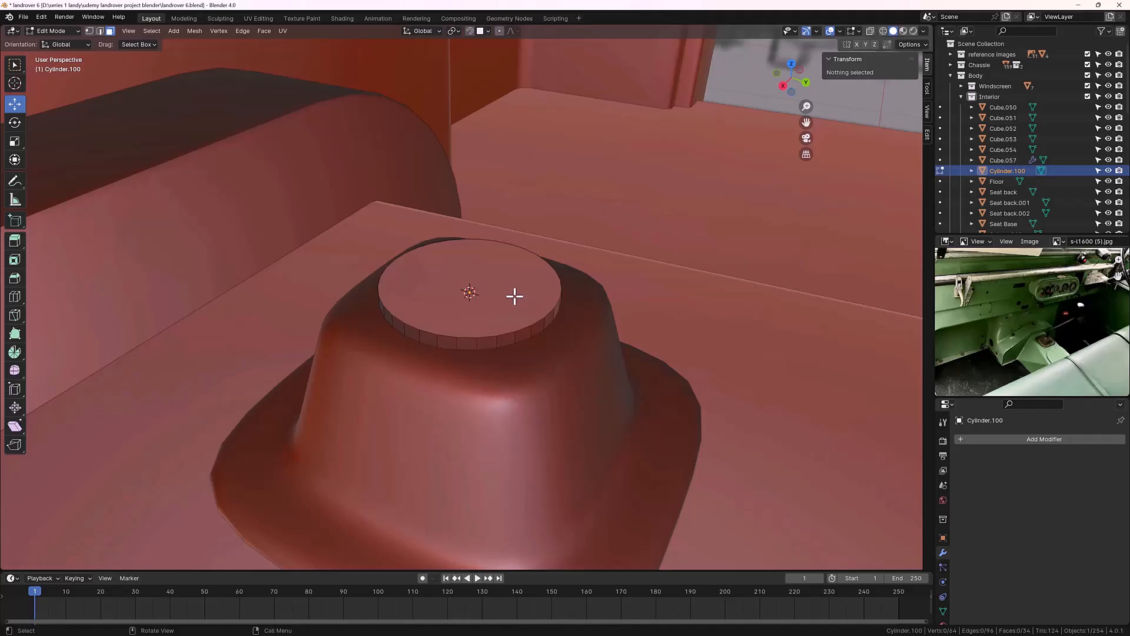
click(515, 296)
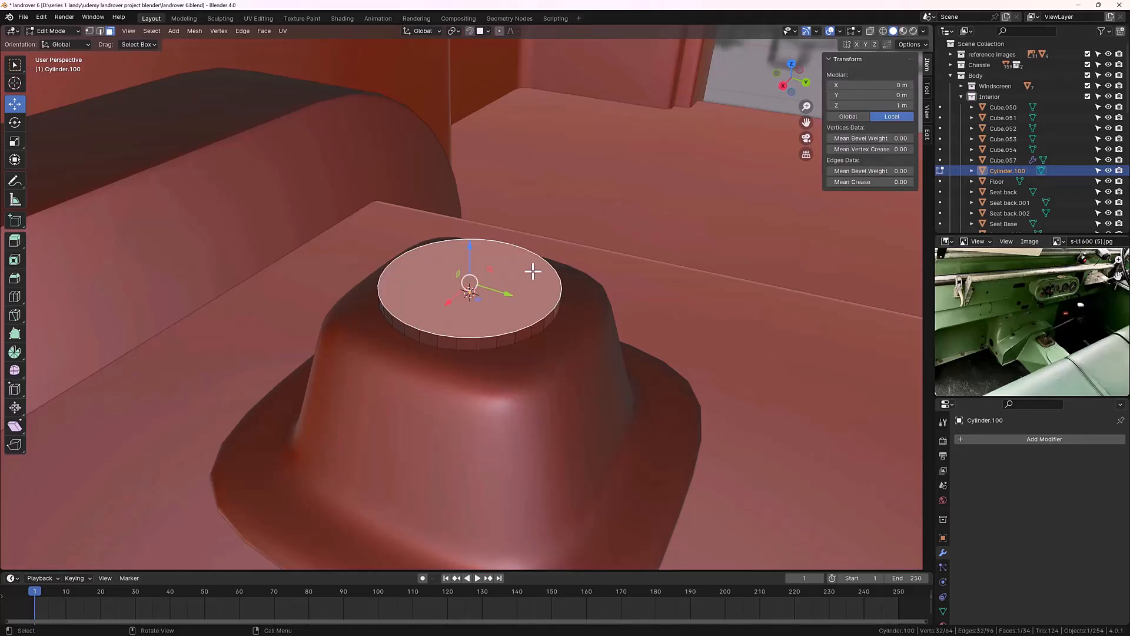
key(i)
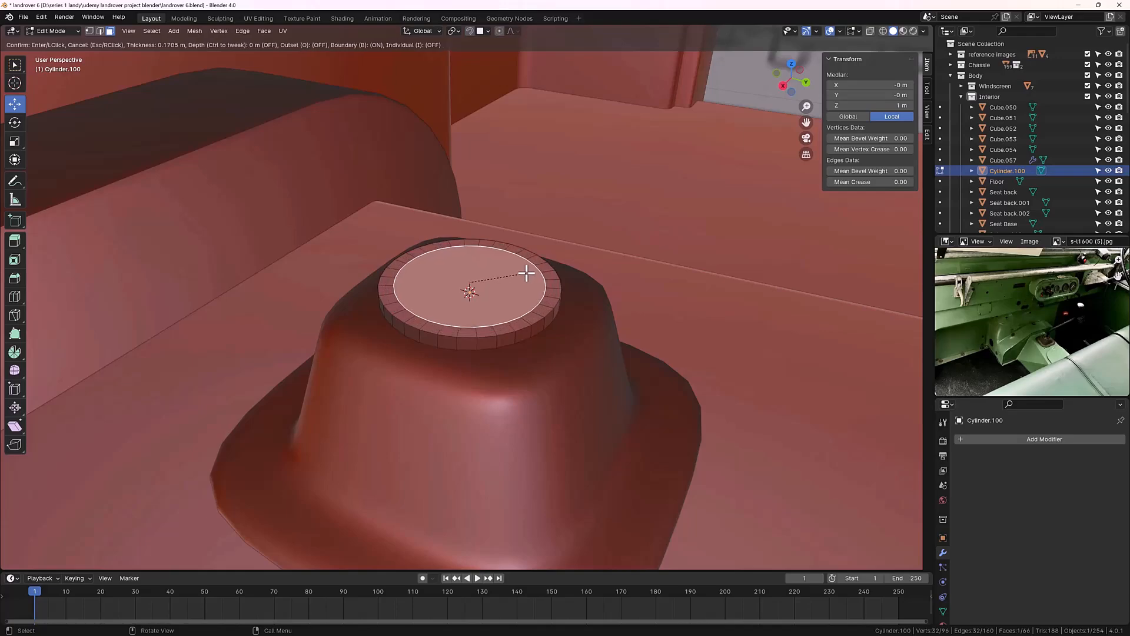
click(521, 277)
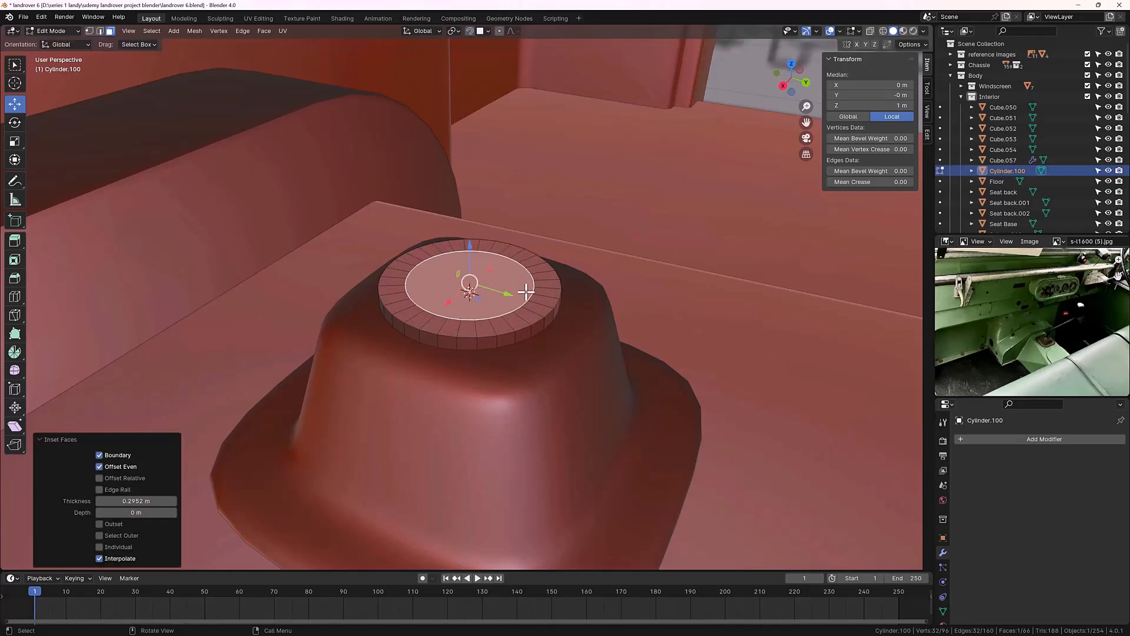
Step: Extrude the inset face upward about 0.005 m and scale the new top face to about 0.854
scroll(527, 280, down, 2)
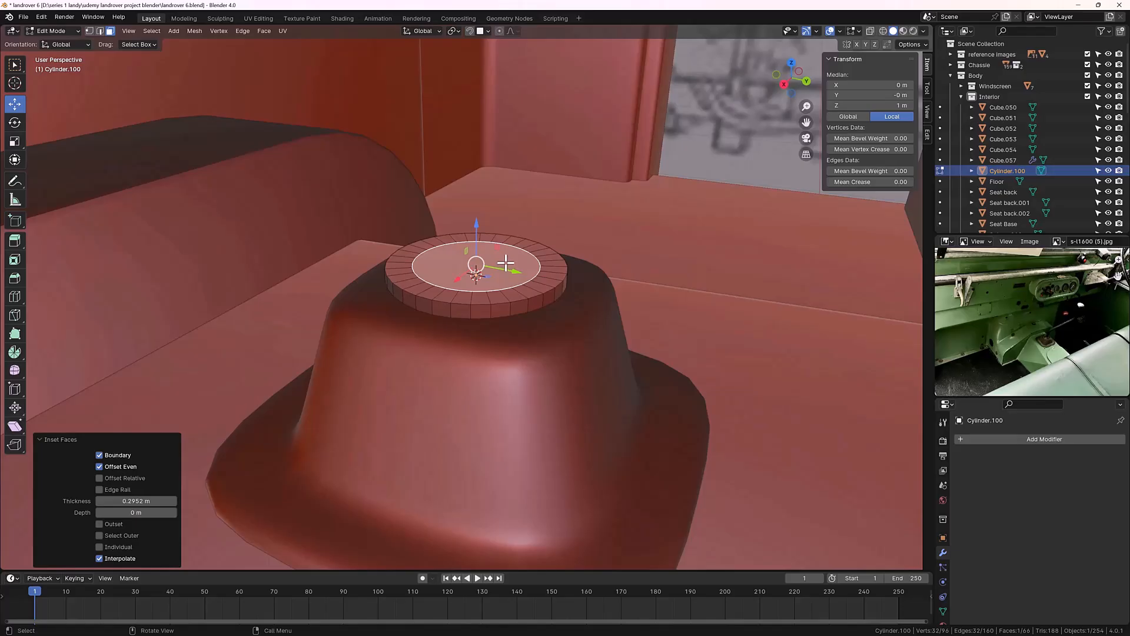
key(e)
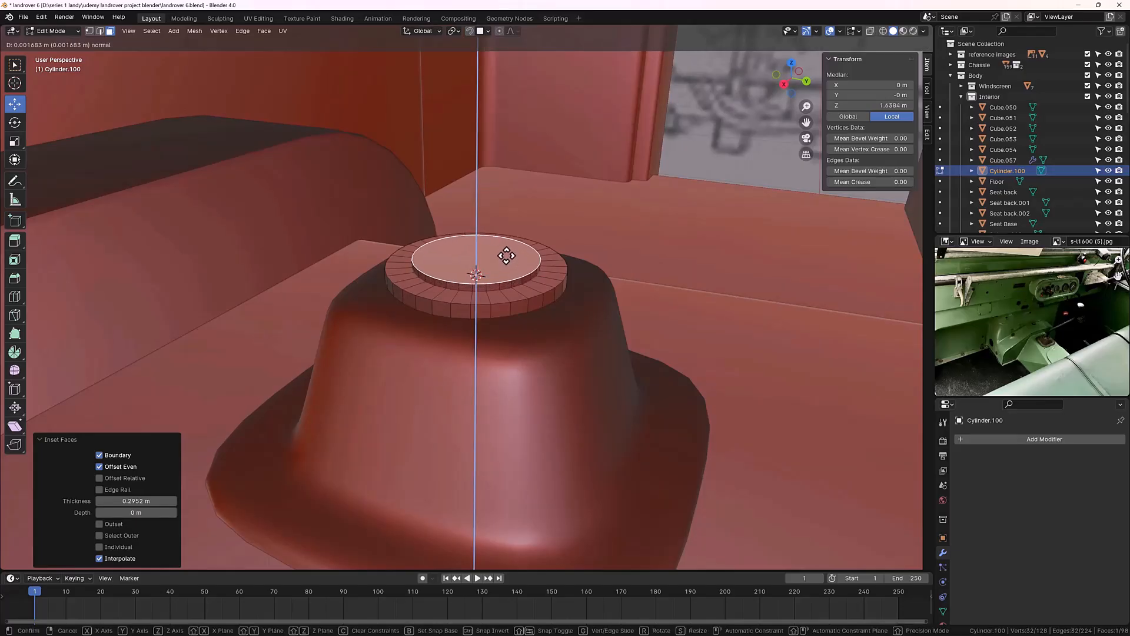
click(522, 237)
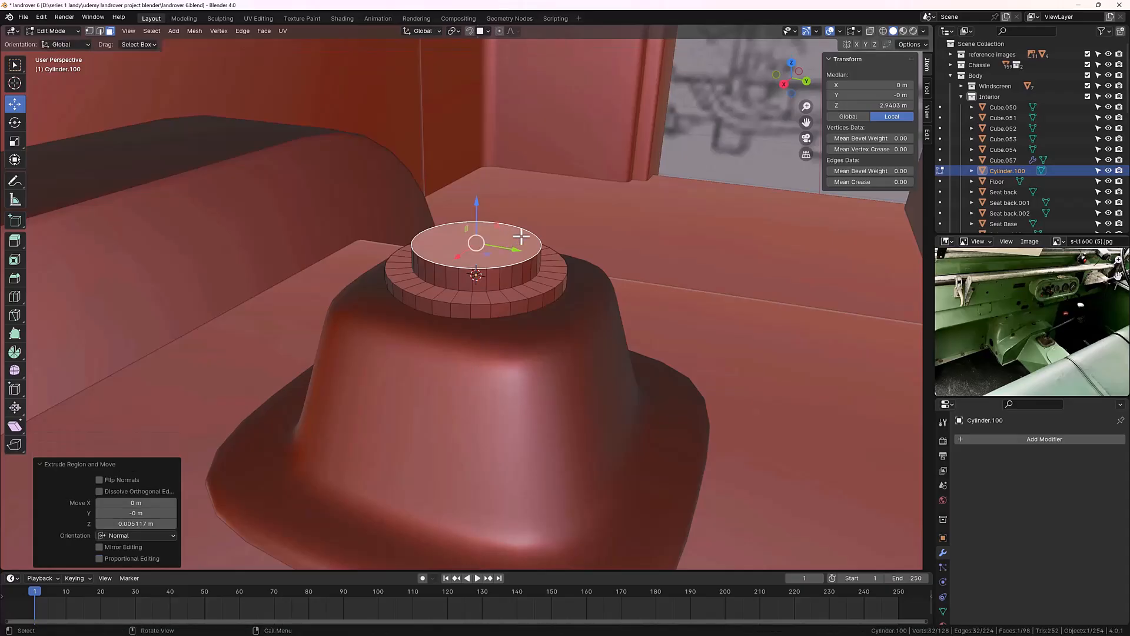
key(s)
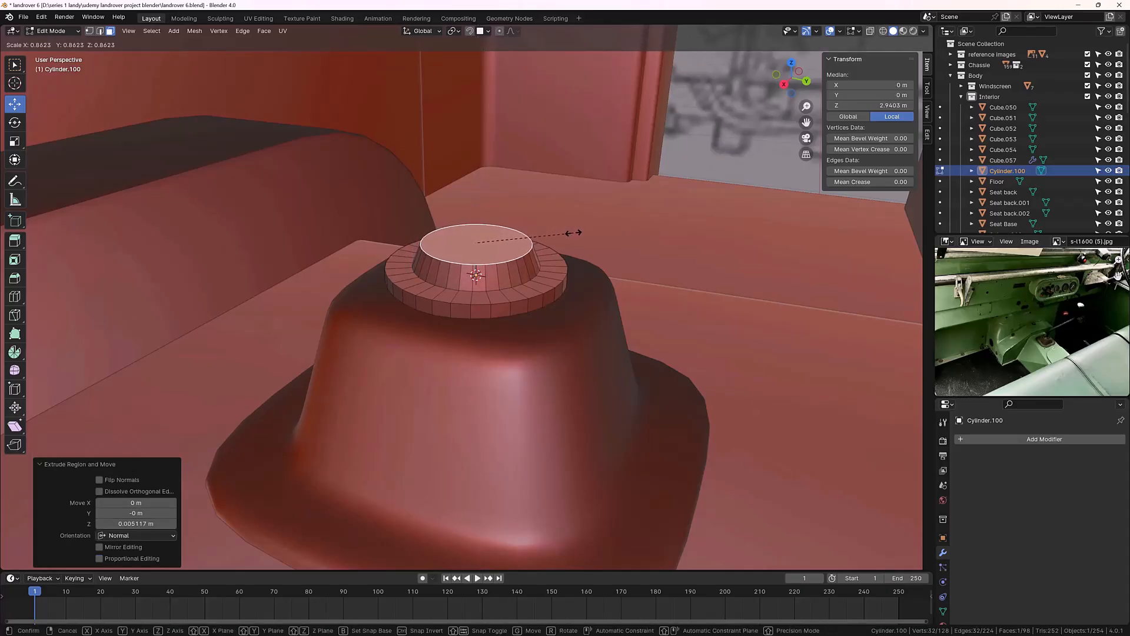
click(569, 234)
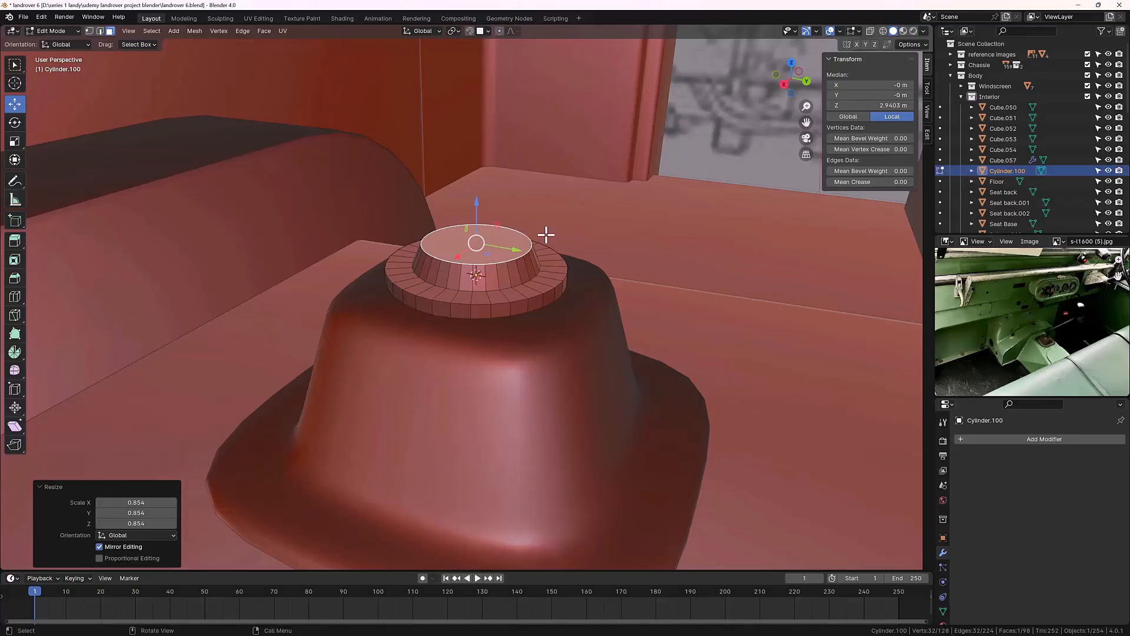
Step: Extrude the collar's top face upward about 0.0034 m and scale it to about 0.729
key(e)
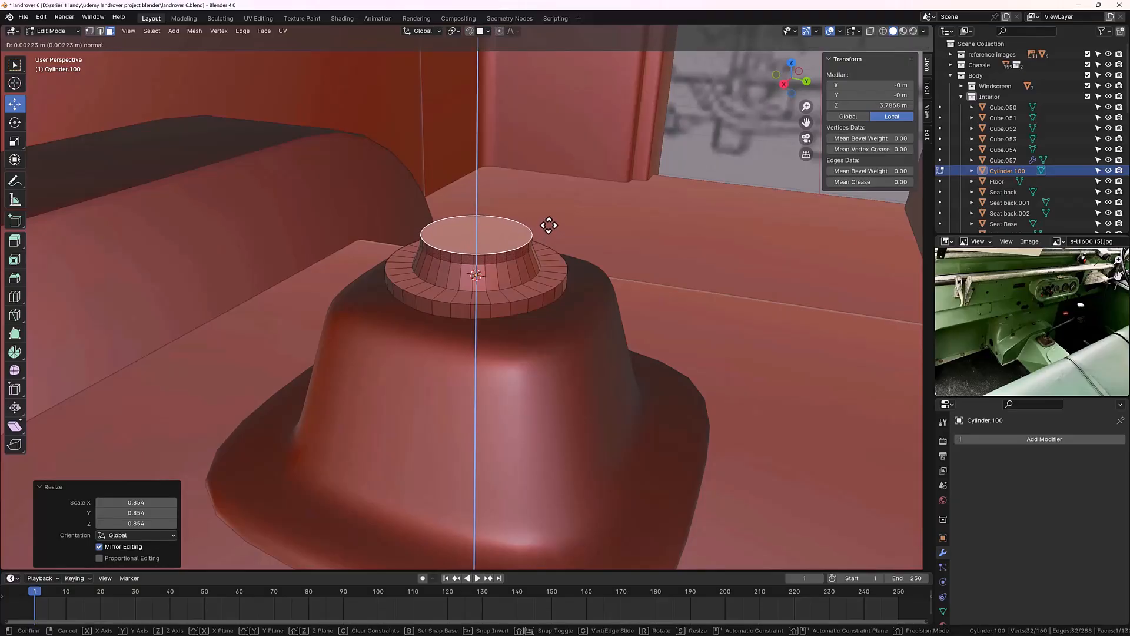
click(551, 221)
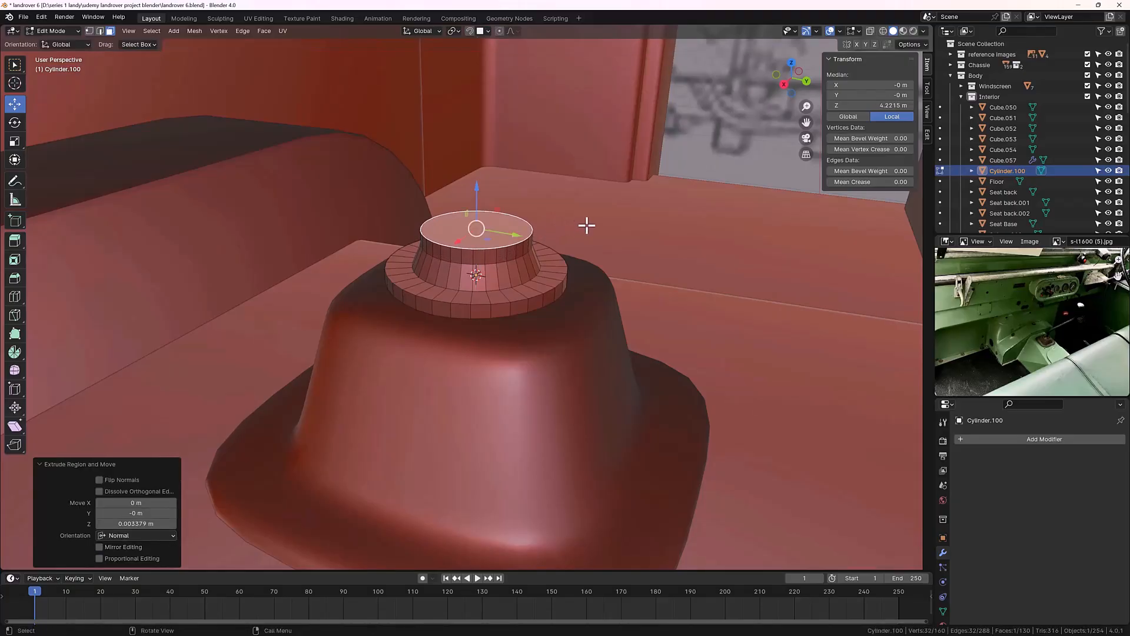
key(s)
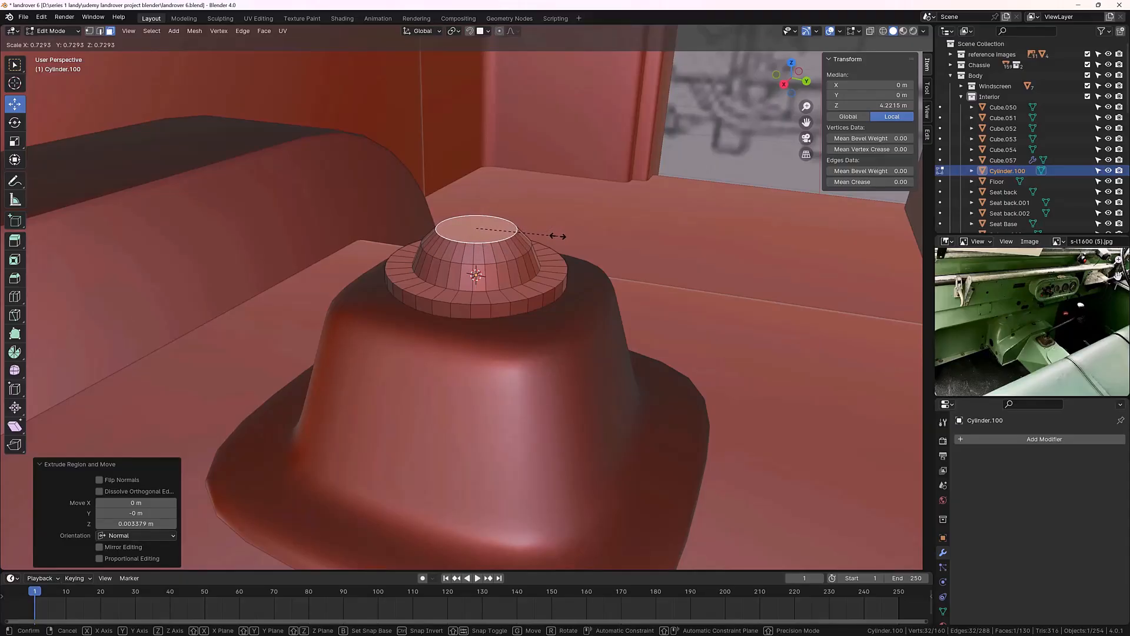
click(558, 236)
Step: Close off the dome by extruding its top face about 0.0014 m, scaling it to about 0.514 and deselecting it
key(e)
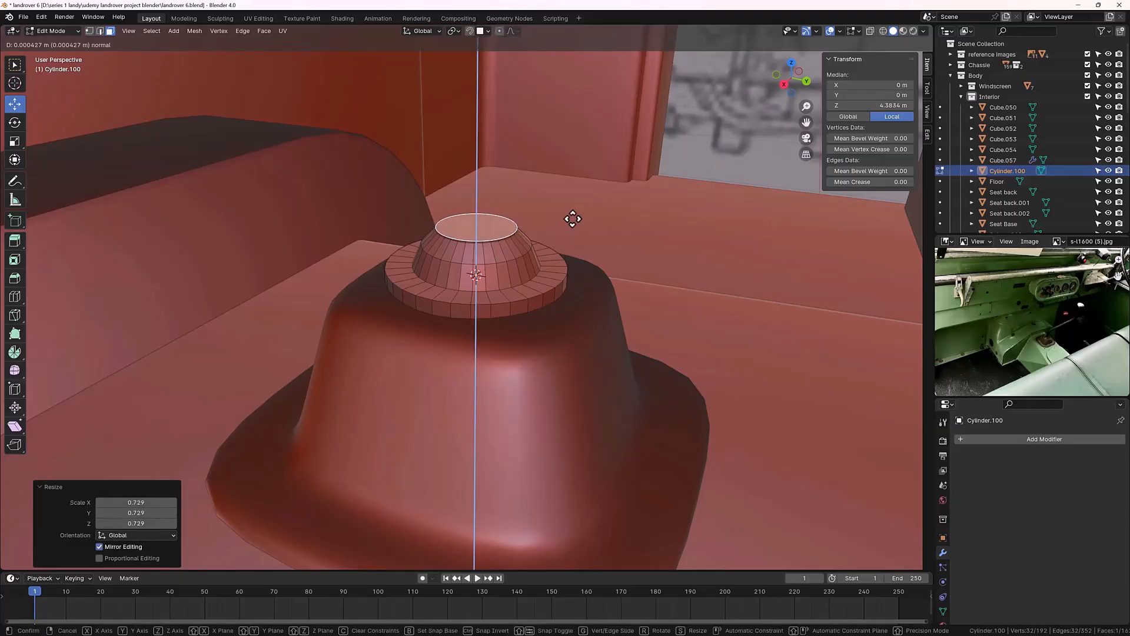
click(573, 215)
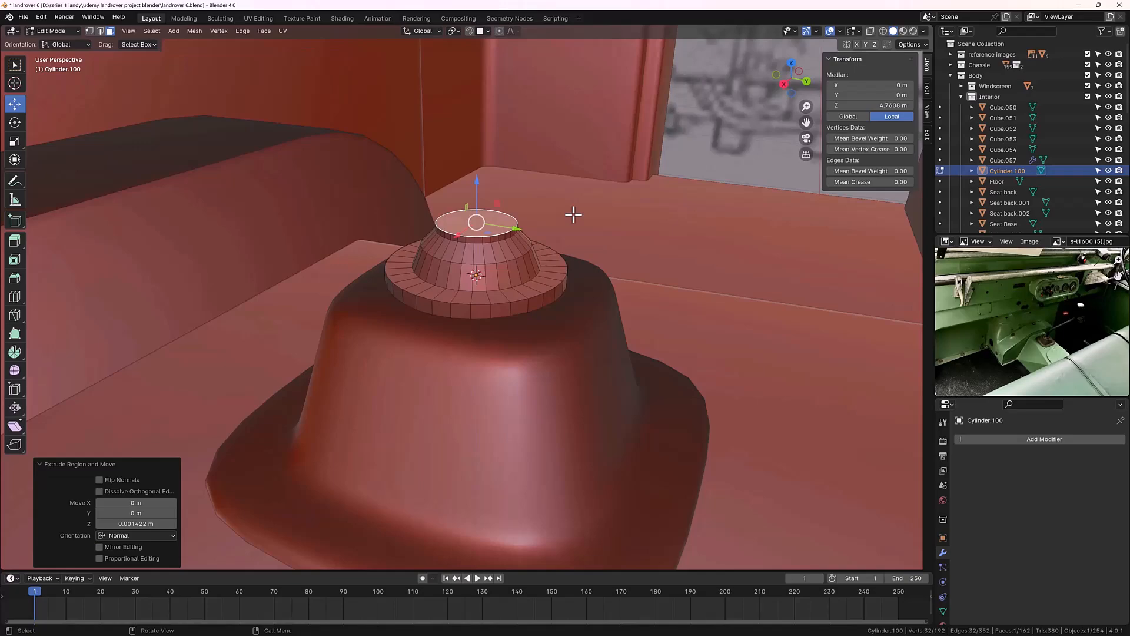
key(s)
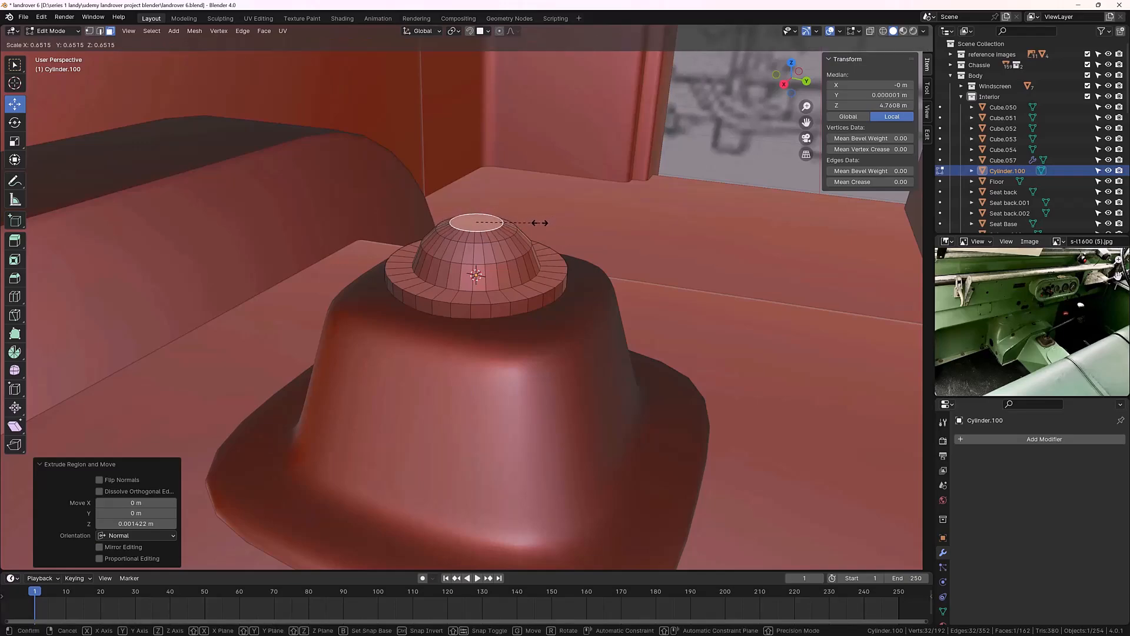
click(523, 229)
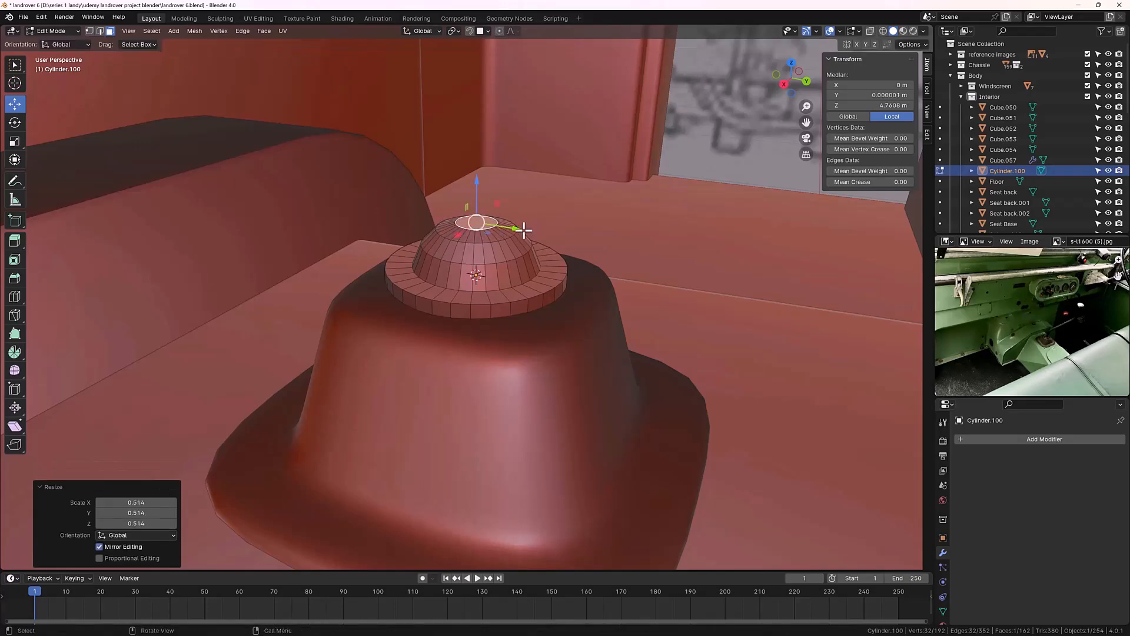
click(697, 159)
Step: Return to Object Mode and apply the domed collar's rotation and scale
middle_drag(697, 159, 548, 265)
scroll(549, 264, up, 3)
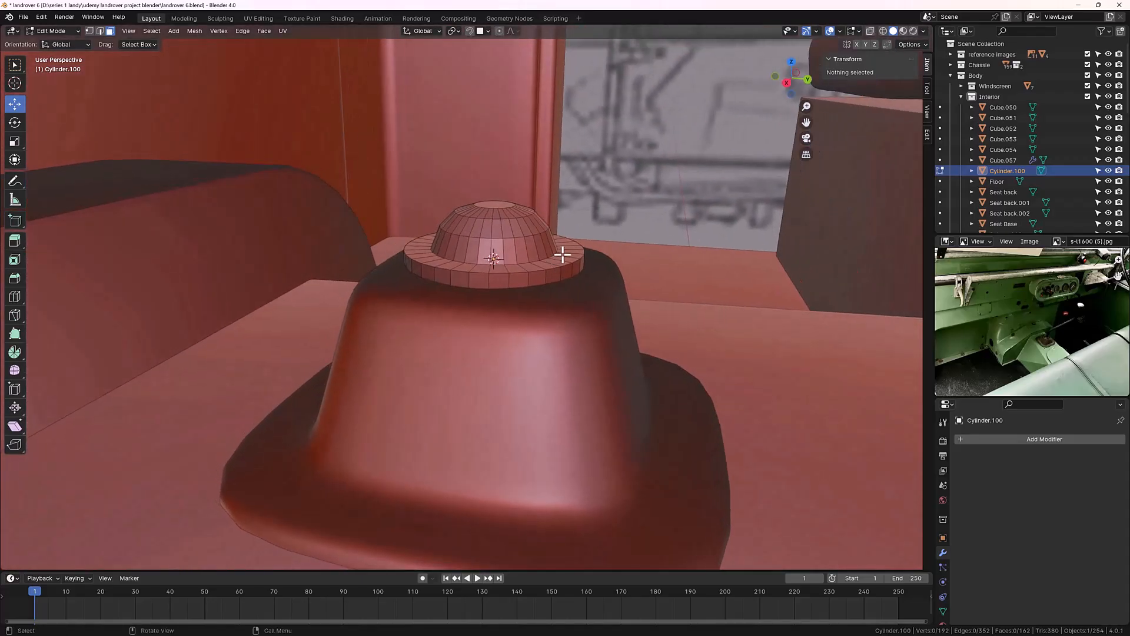
key(Tab)
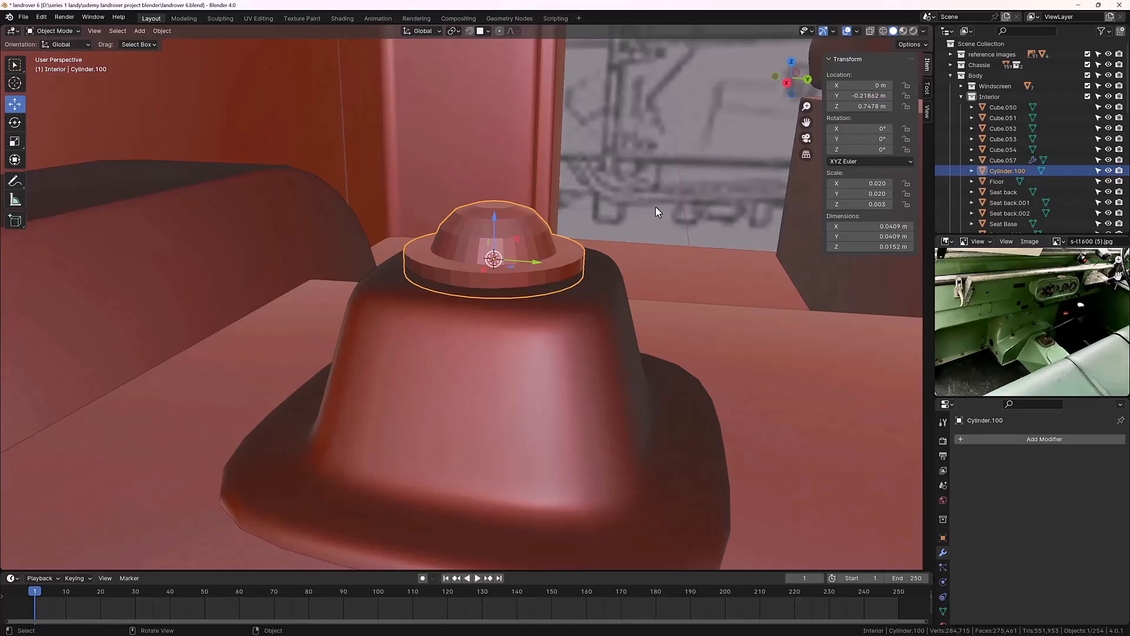
key(ctrl+a)
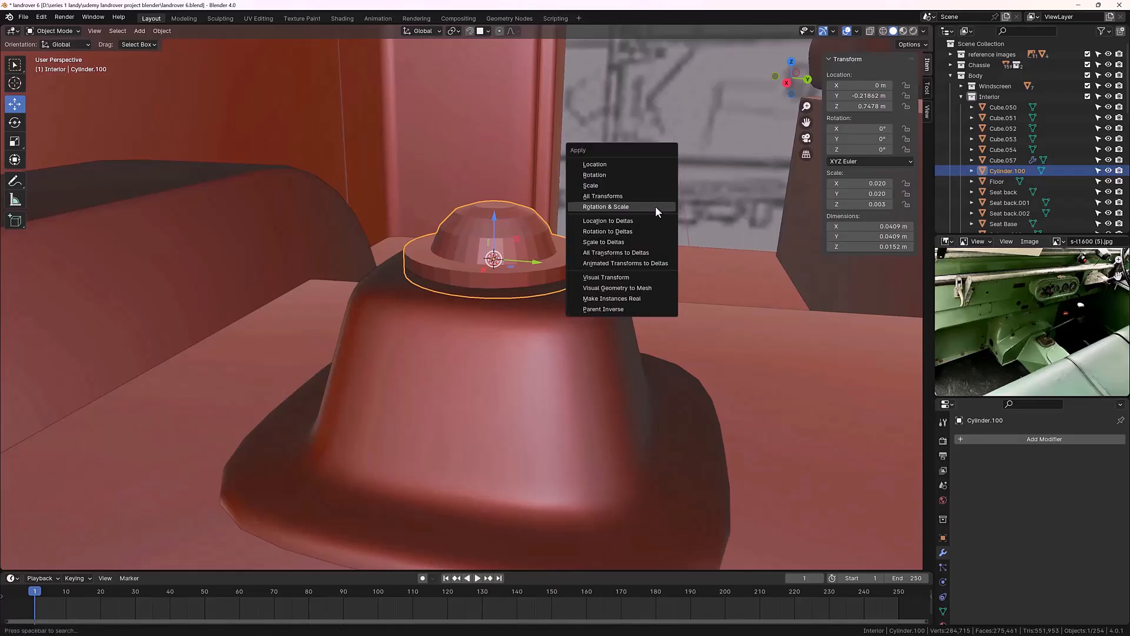
click(631, 207)
Step: Bevel the disc's upper rim, the dome's base loop and the two edge loops around the dome by about 0.0015 m with one segment
middle_drag(626, 203, 633, 179)
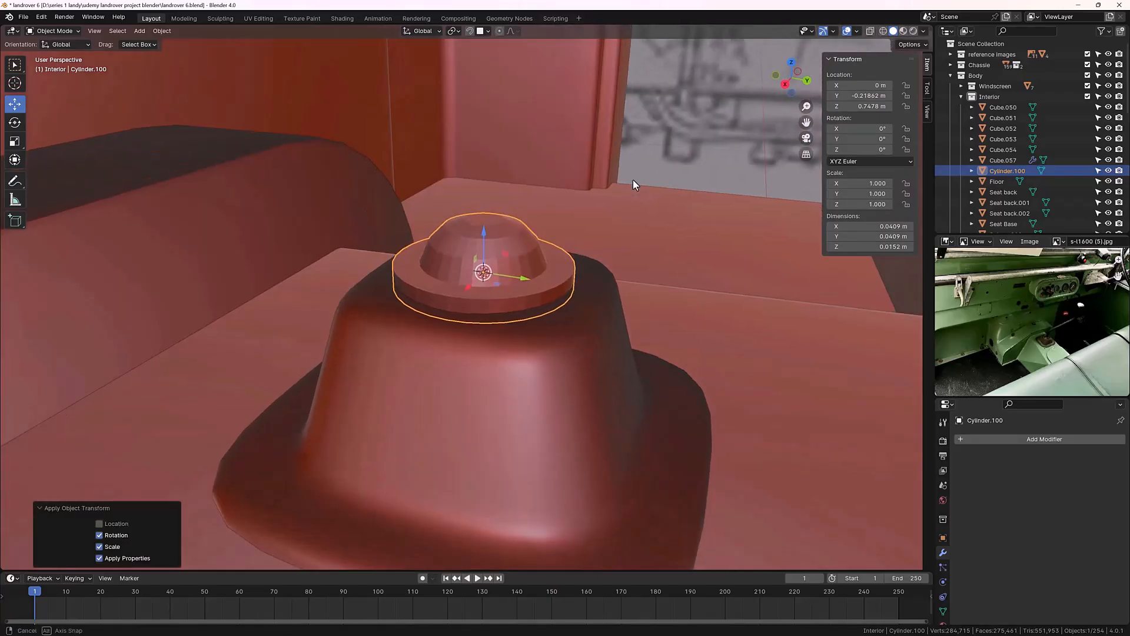
key(Tab)
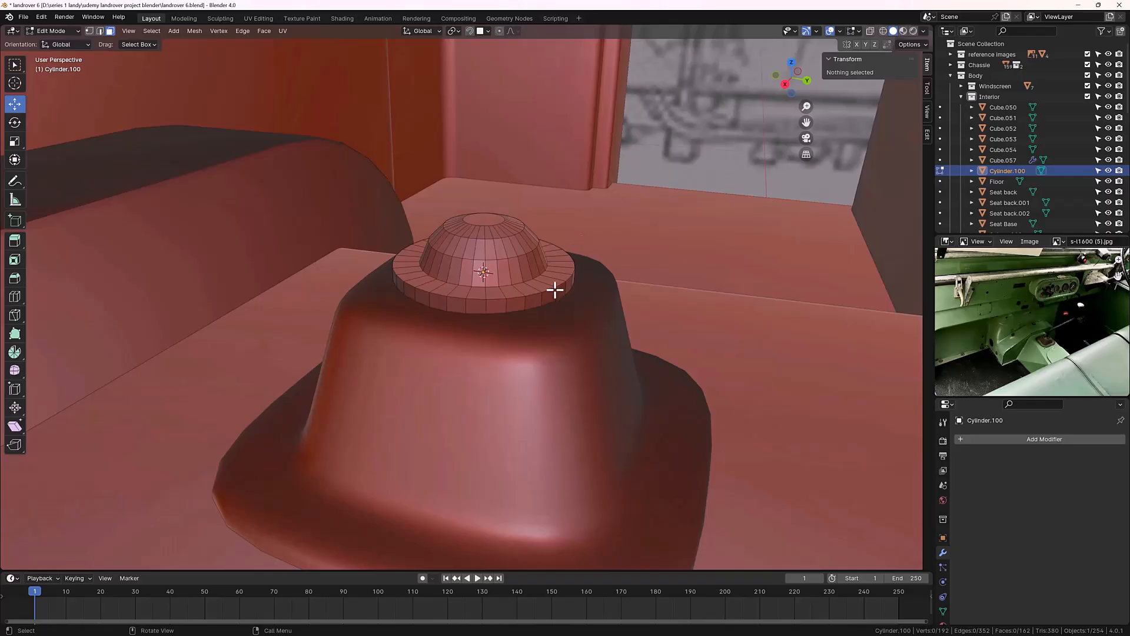
scroll(529, 312, up, 4)
middle_drag(472, 327, 491, 295)
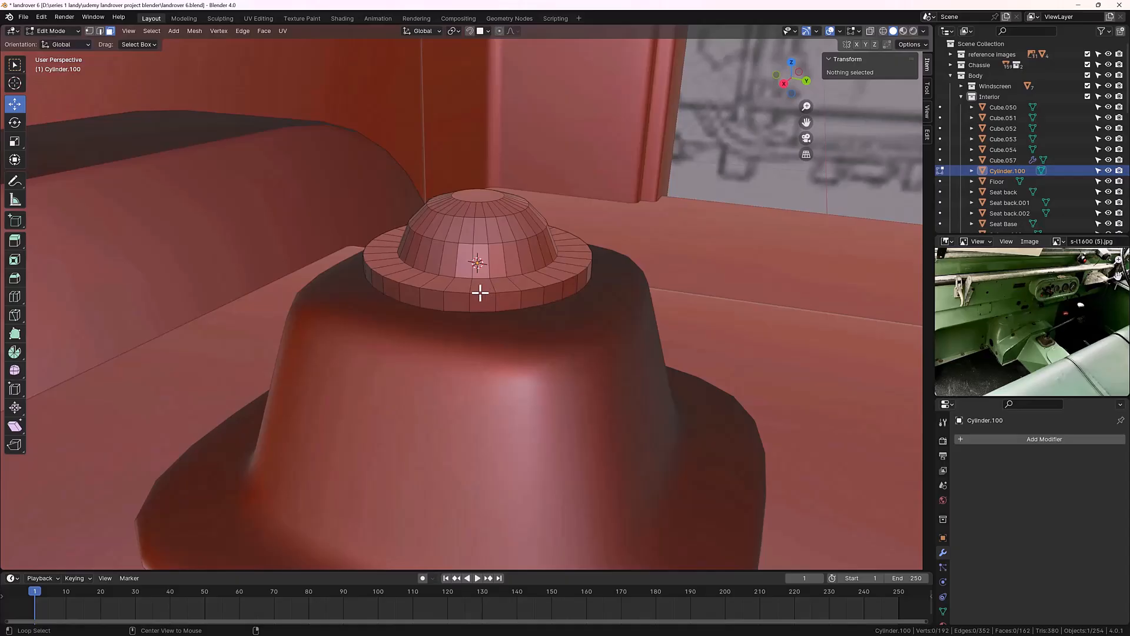
key(2)
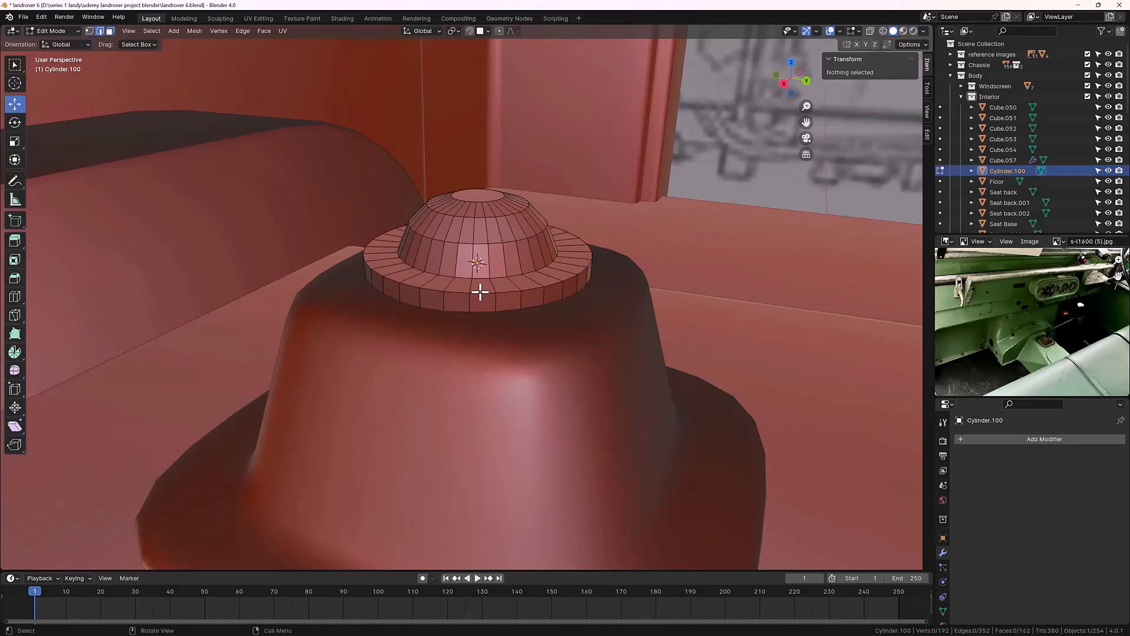
alt+click(480, 292)
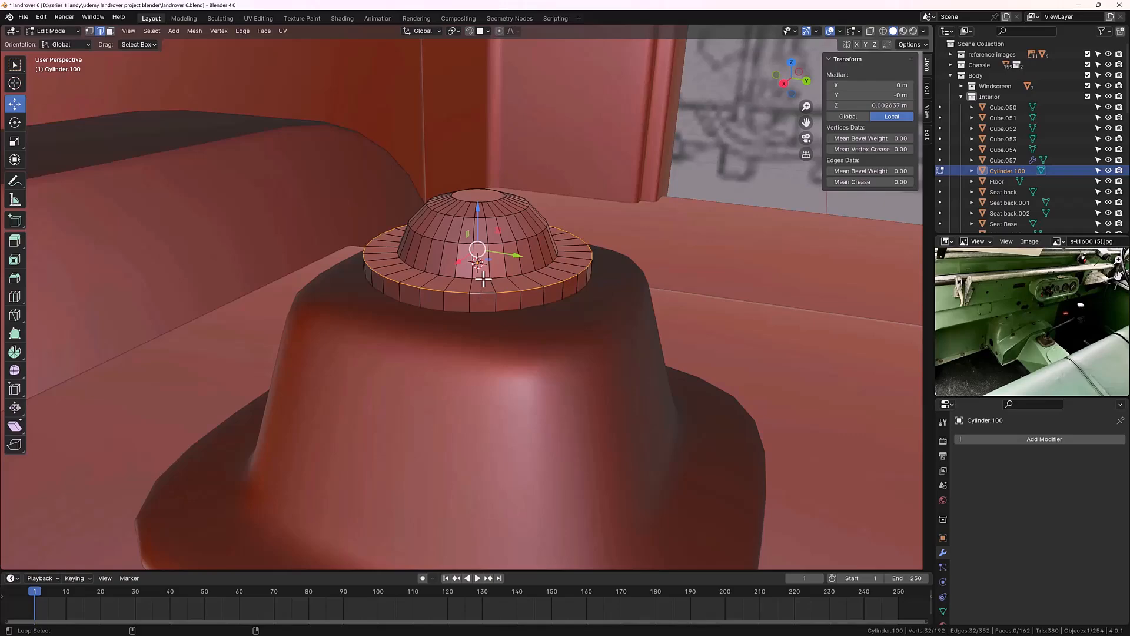
alt+shift+click(497, 260)
alt+shift+click(487, 224)
alt+shift+click(489, 218)
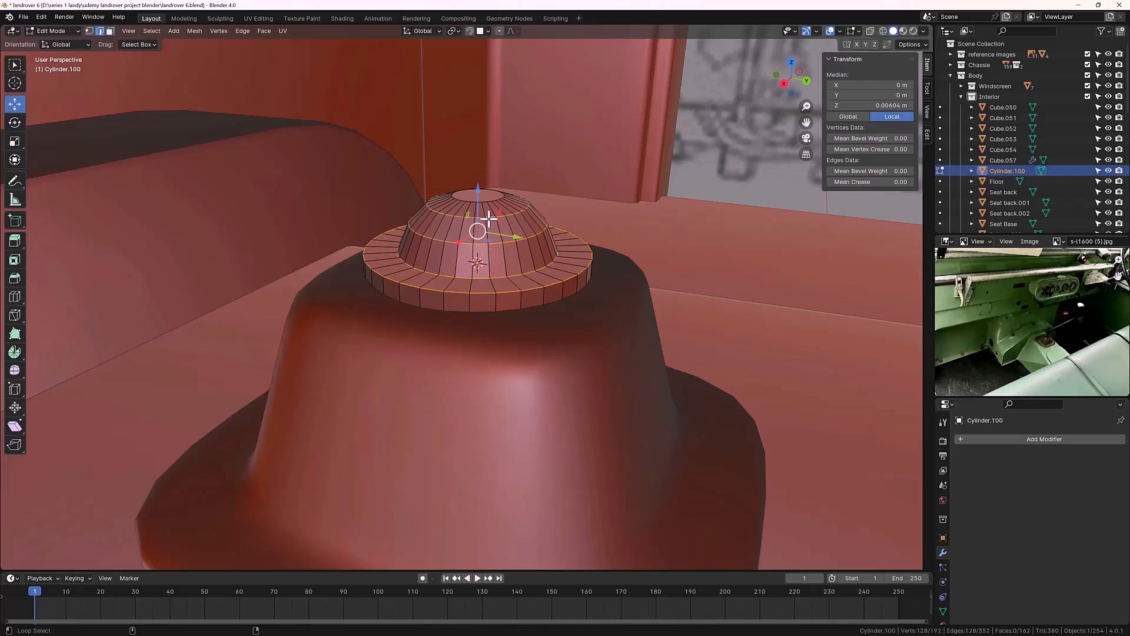
middle_drag(505, 232, 478, 275)
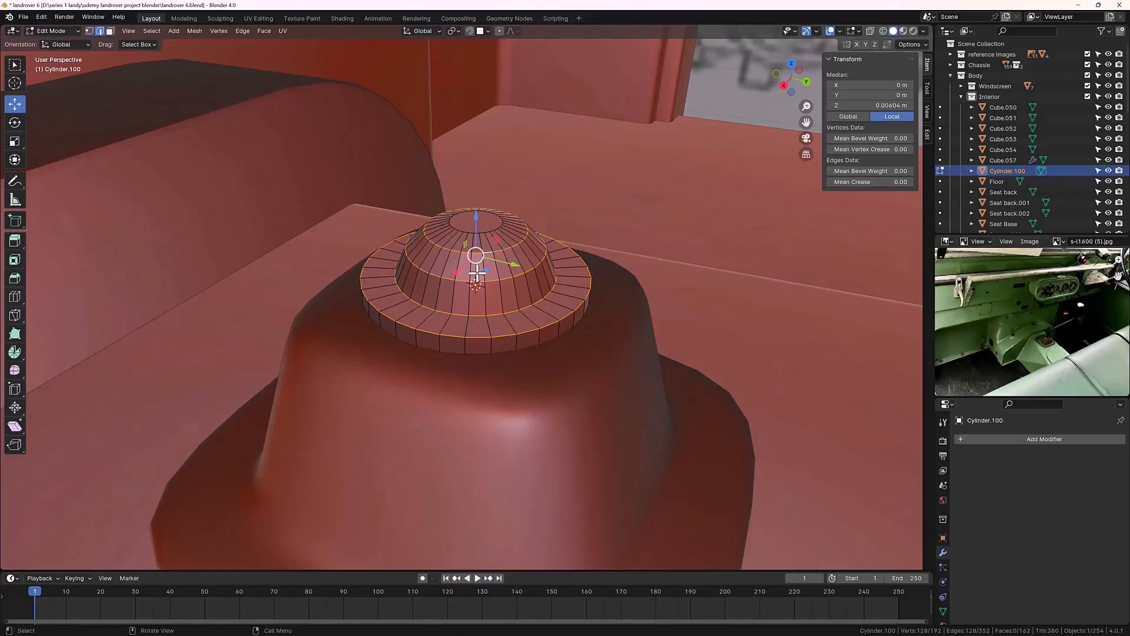
key(ctrl+b)
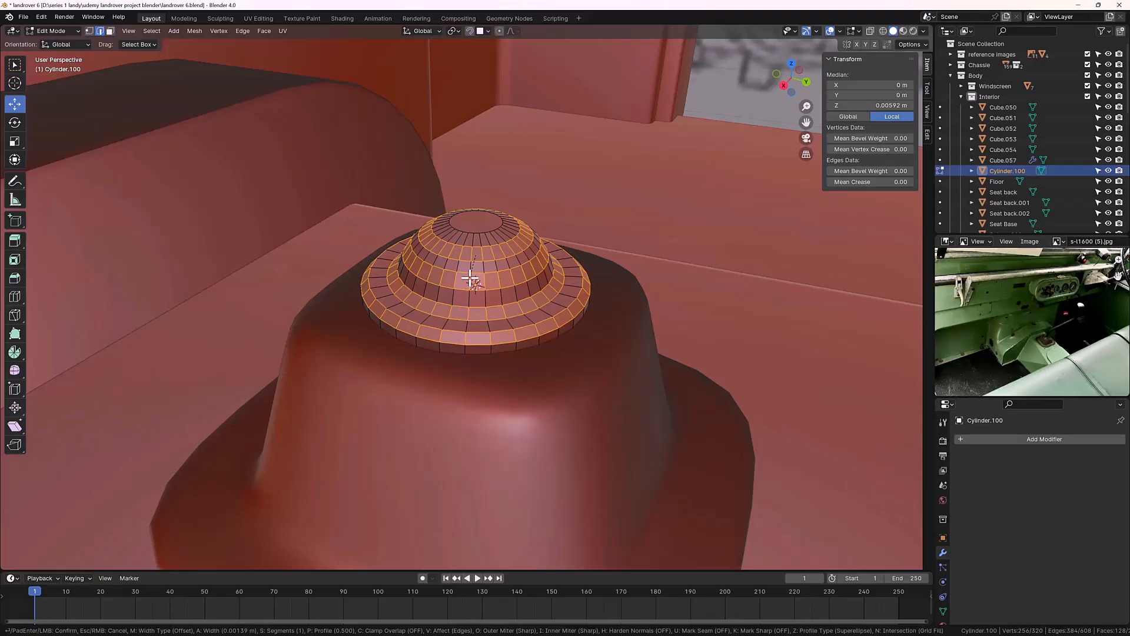
click(472, 281)
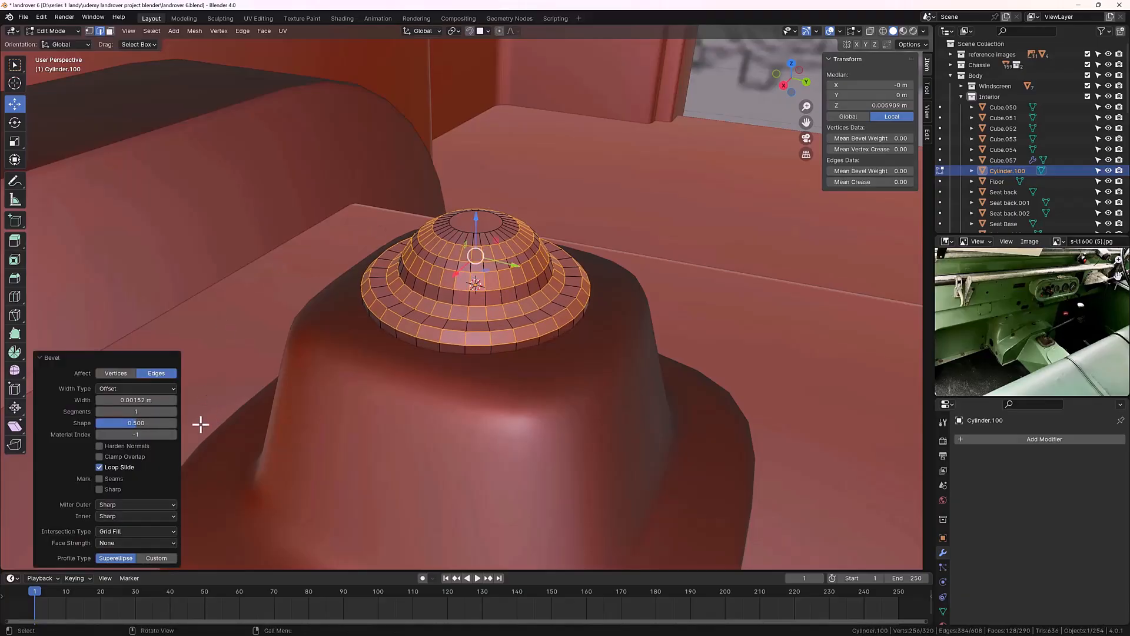
Step: Set the collar's bevel to two segments and return to Object Mode
click(173, 411)
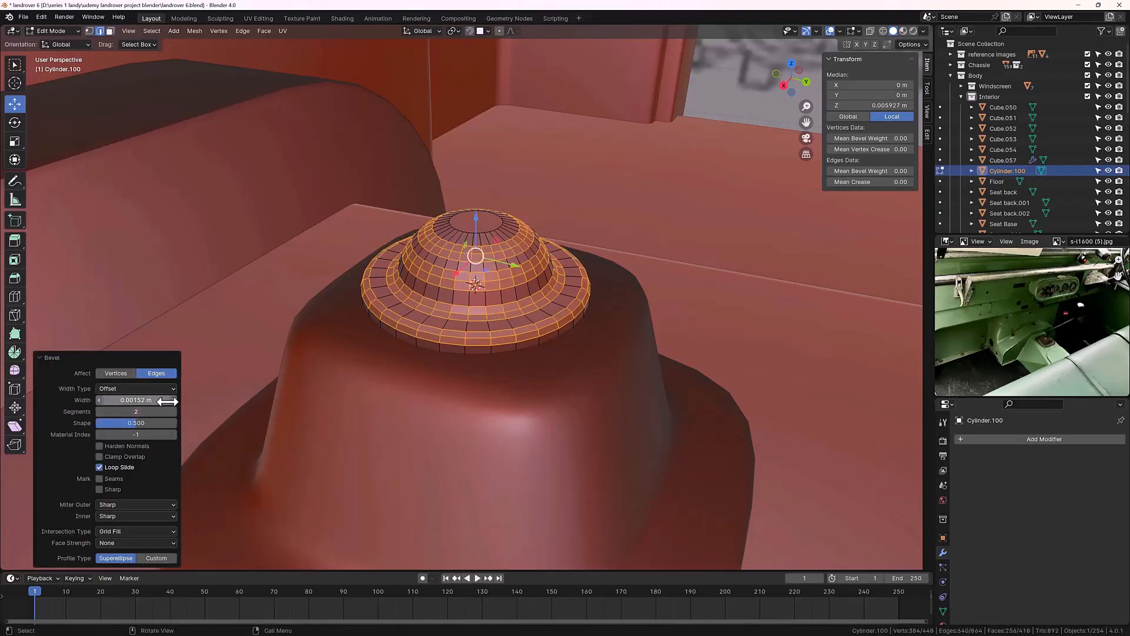
click(739, 103)
middle_drag(739, 103, 587, 229)
key(Tab)
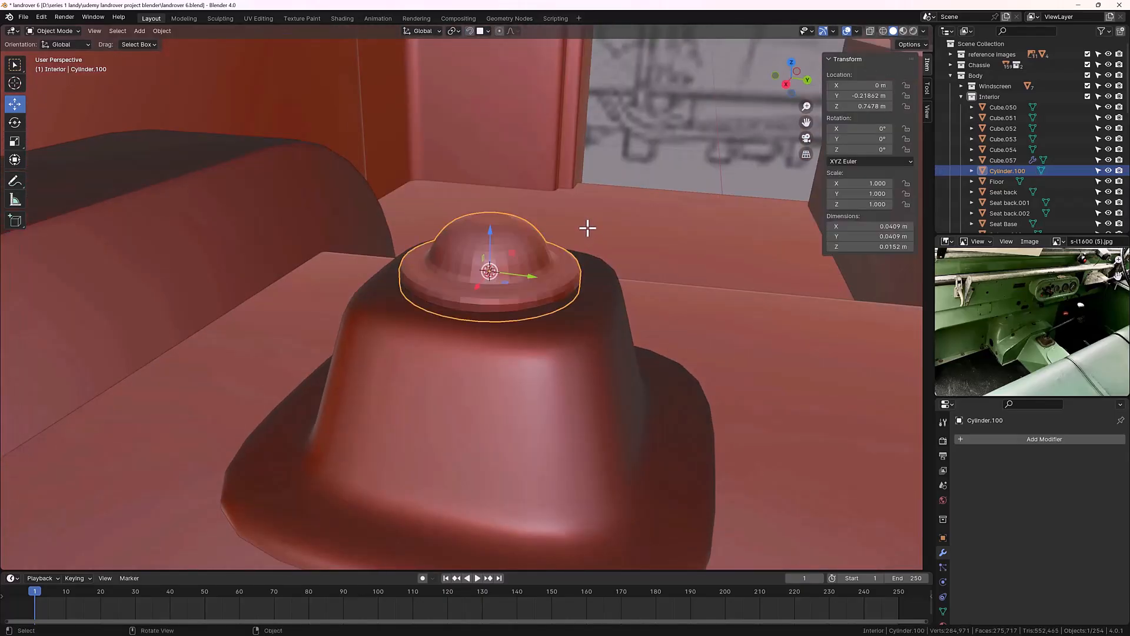
Step: Shade the domed collar smooth with an Auto Smooth angle of about 46.2° and deselect it
right_click(527, 242)
click(527, 242)
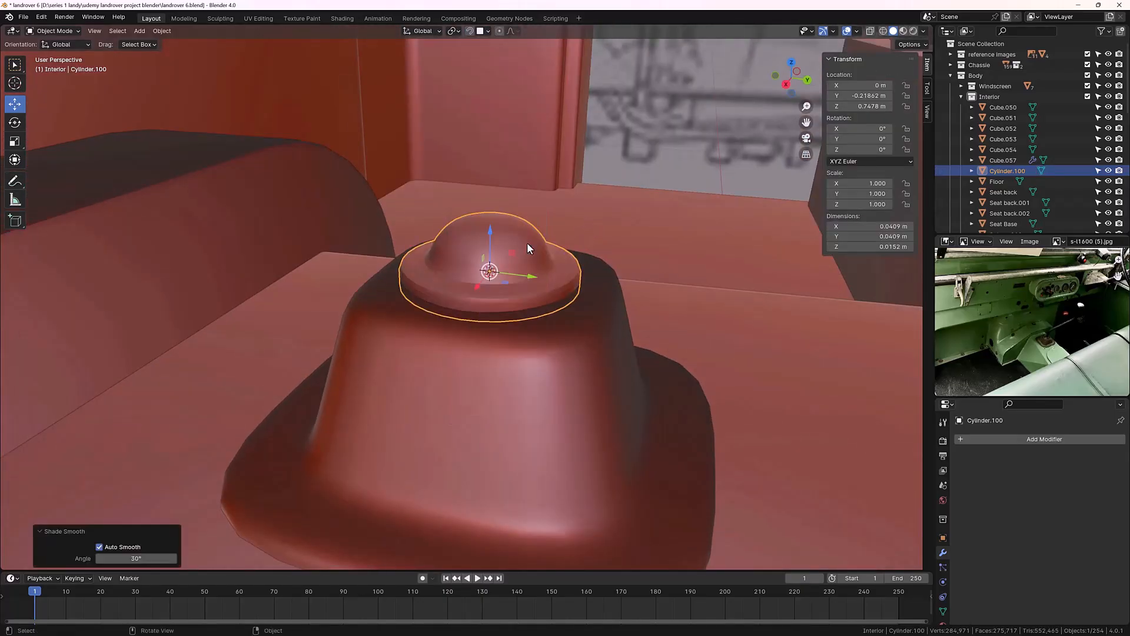
middle_drag(556, 242, 533, 249)
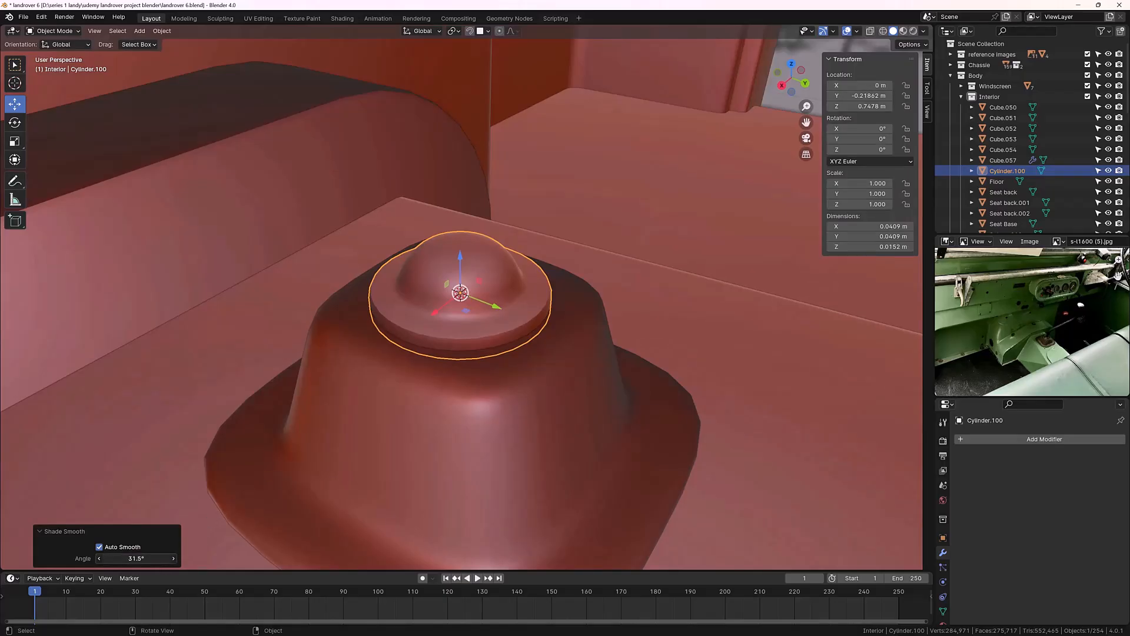
drag(136, 558, 144, 558)
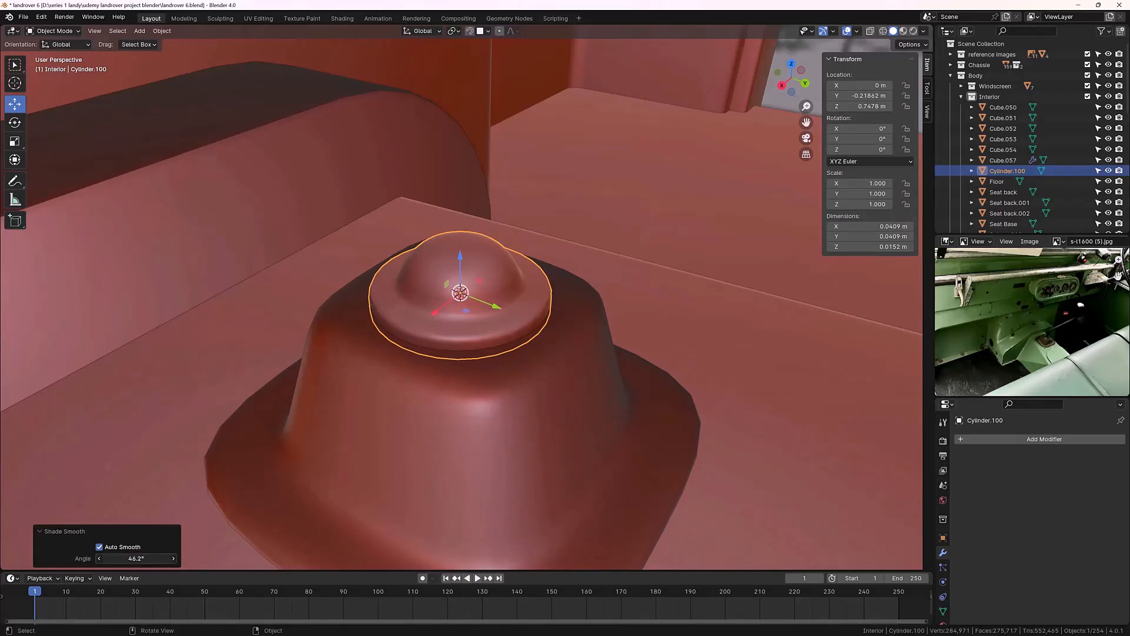
click(775, 108)
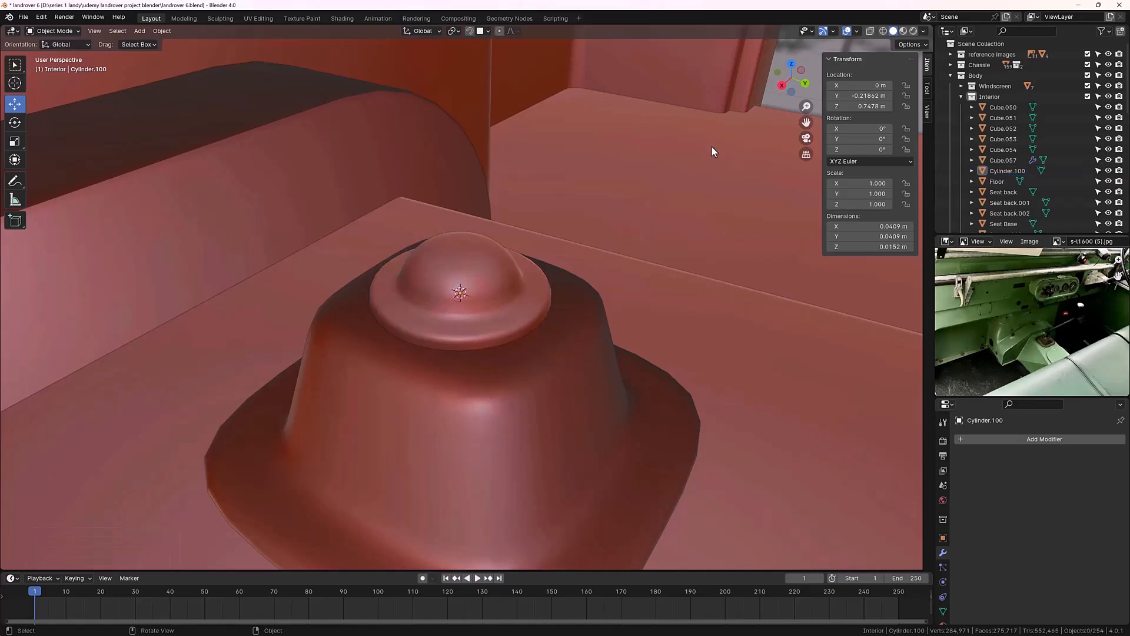
Step: Lower the domed collar about 0.0004 m onto the top of the boot and deselect it
middle_drag(711, 146, 570, 266)
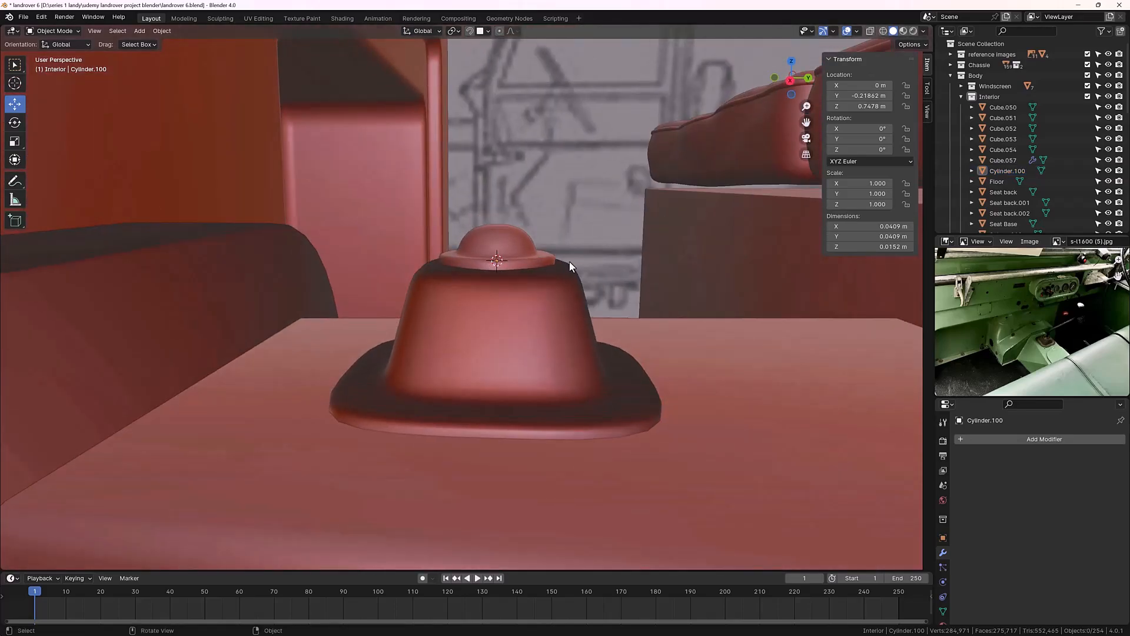
click(510, 249)
drag(497, 221, 498, 225)
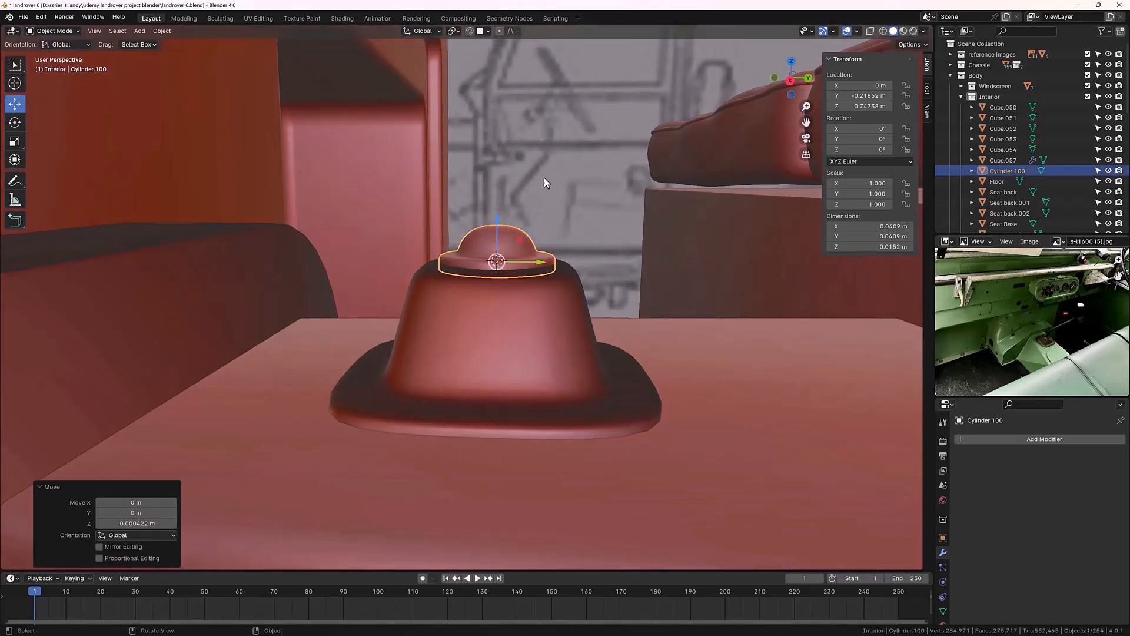
click(546, 174)
Step: Snap the 3D cursor to the top face of the collar's dome in Edit Mode
scroll(549, 165, down, 2)
middle_drag(549, 164, 488, 309)
scroll(489, 312, up, 4)
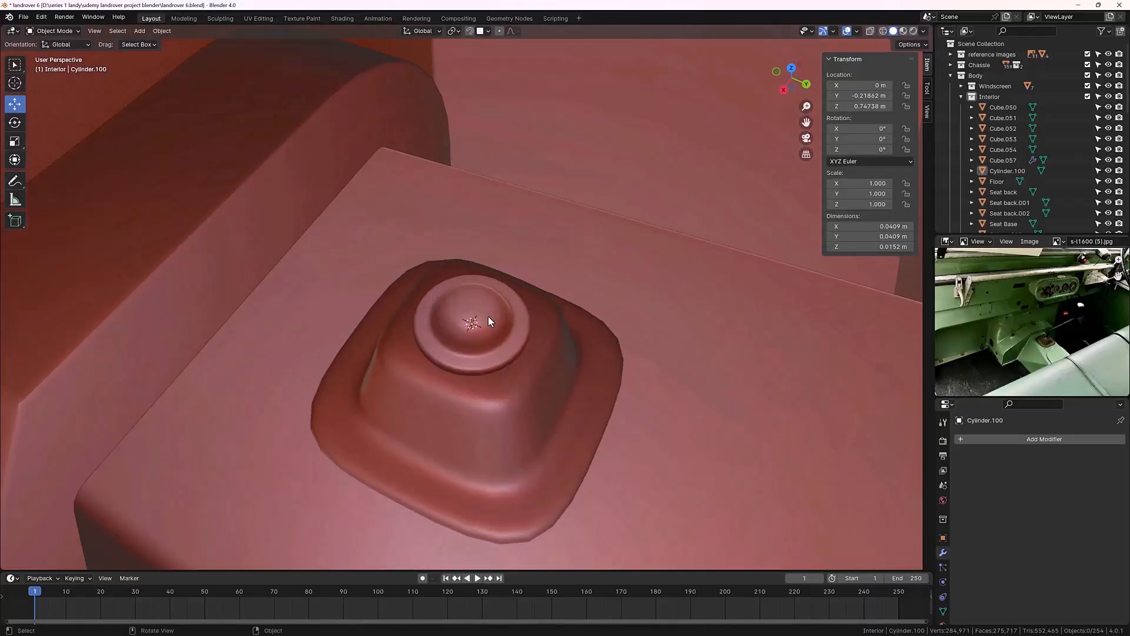
click(502, 310)
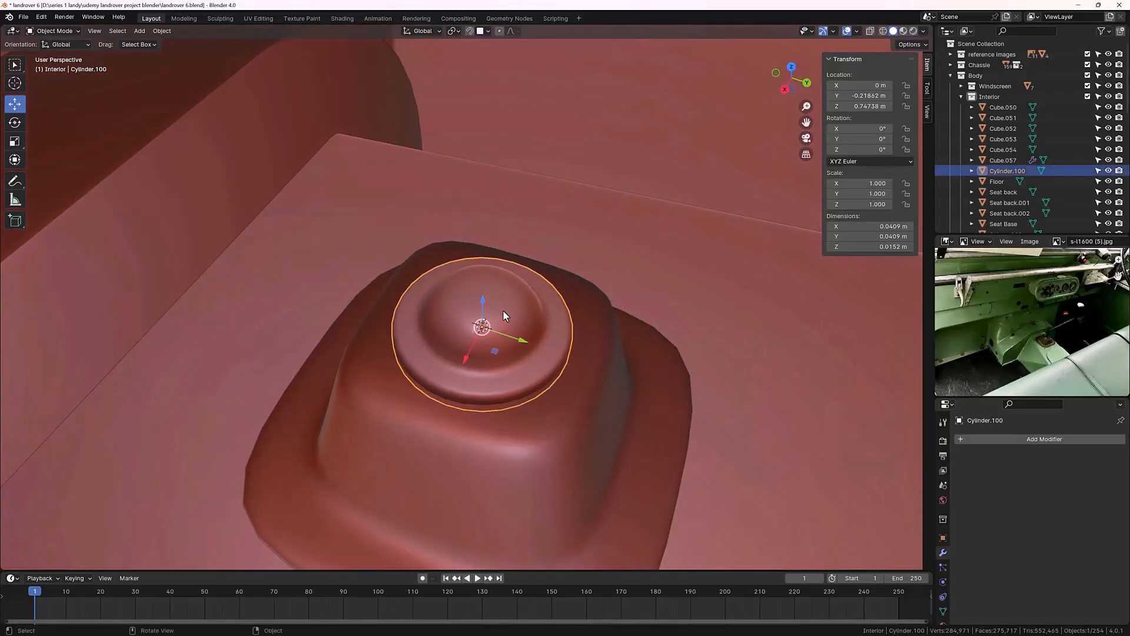
key(Tab)
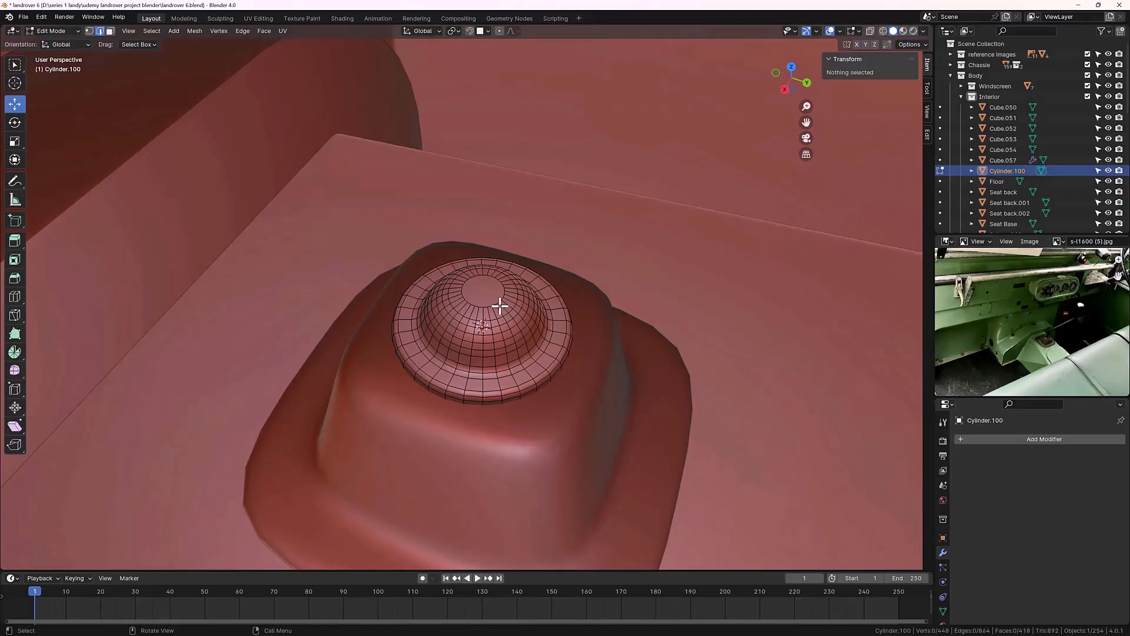
key(3)
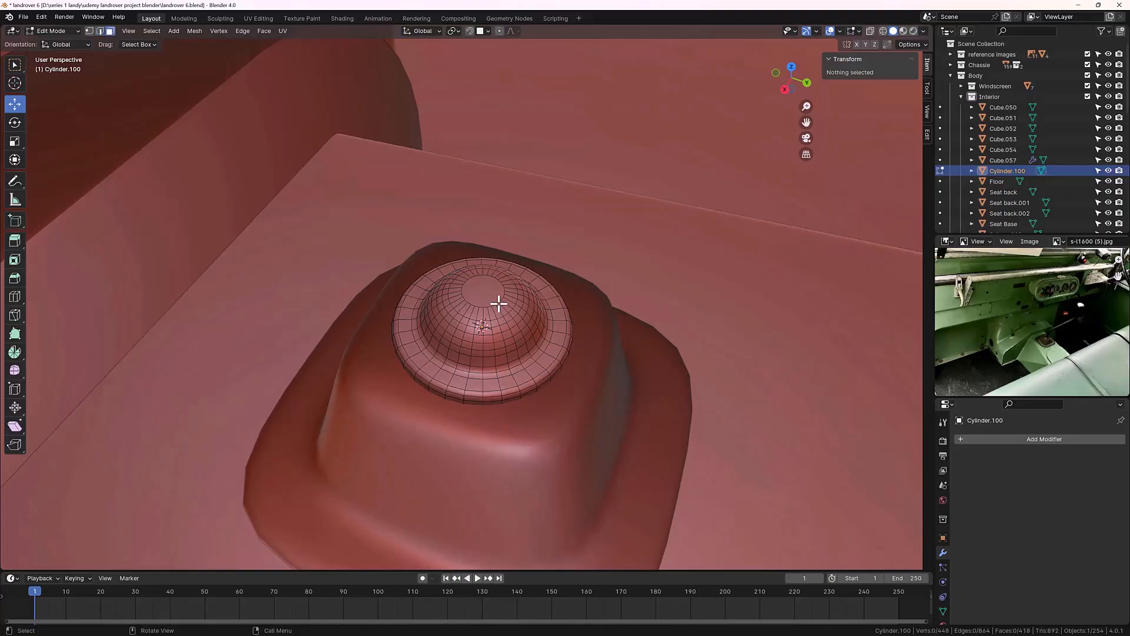
click(483, 289)
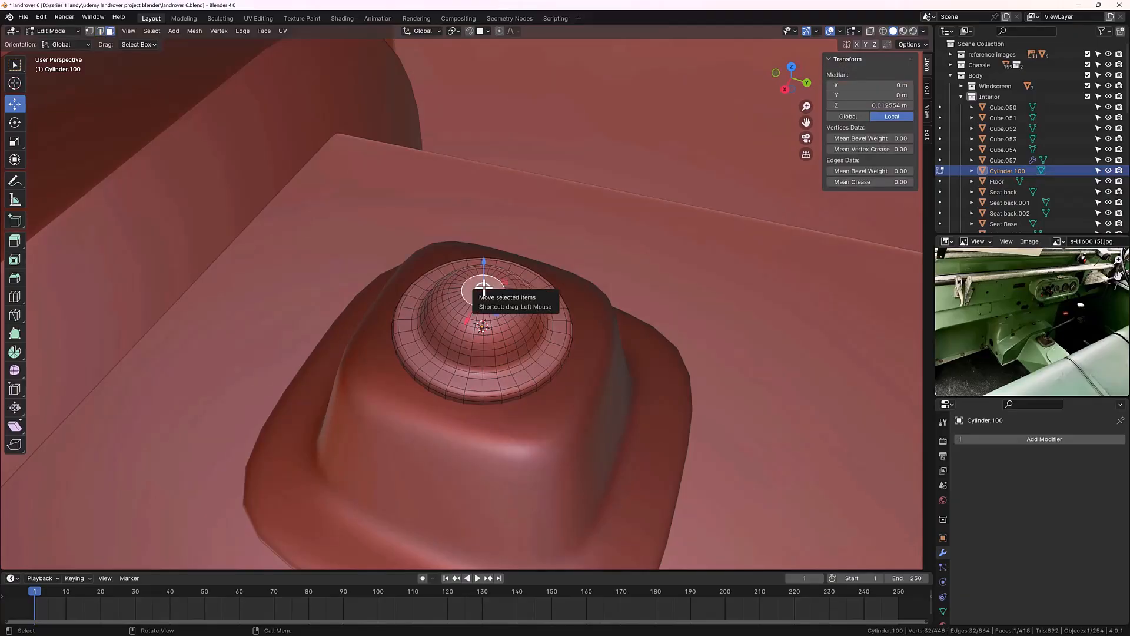
key(shift+s)
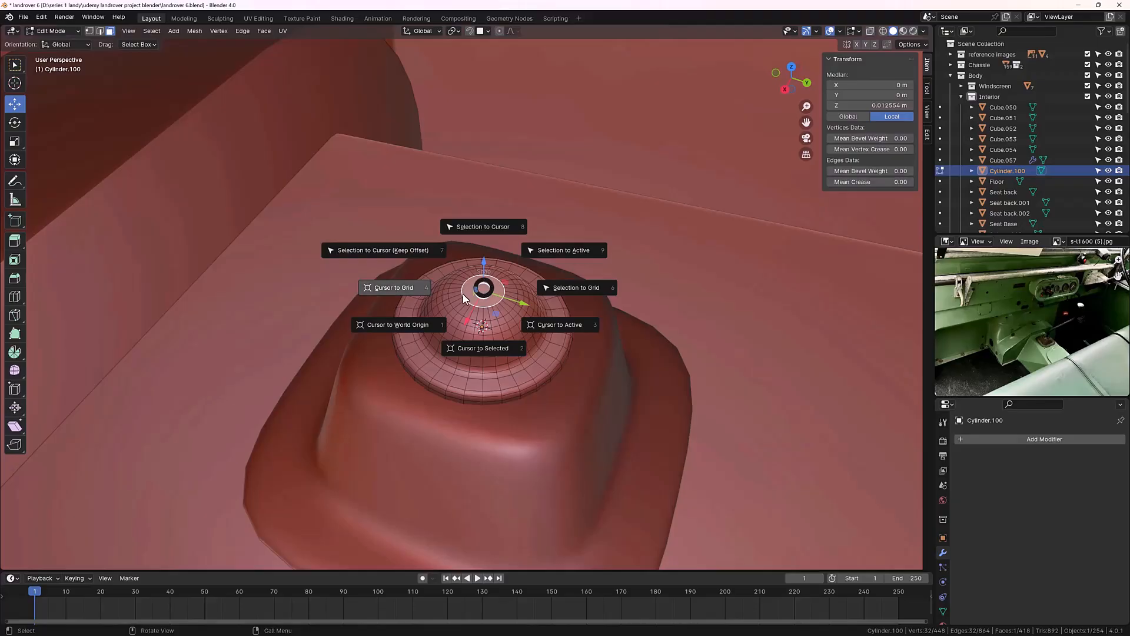
click(483, 348)
Step: Leave Edit Mode with the dome's top face and the collar deselected
scroll(489, 349, down, 3)
scroll(483, 337, down, 2)
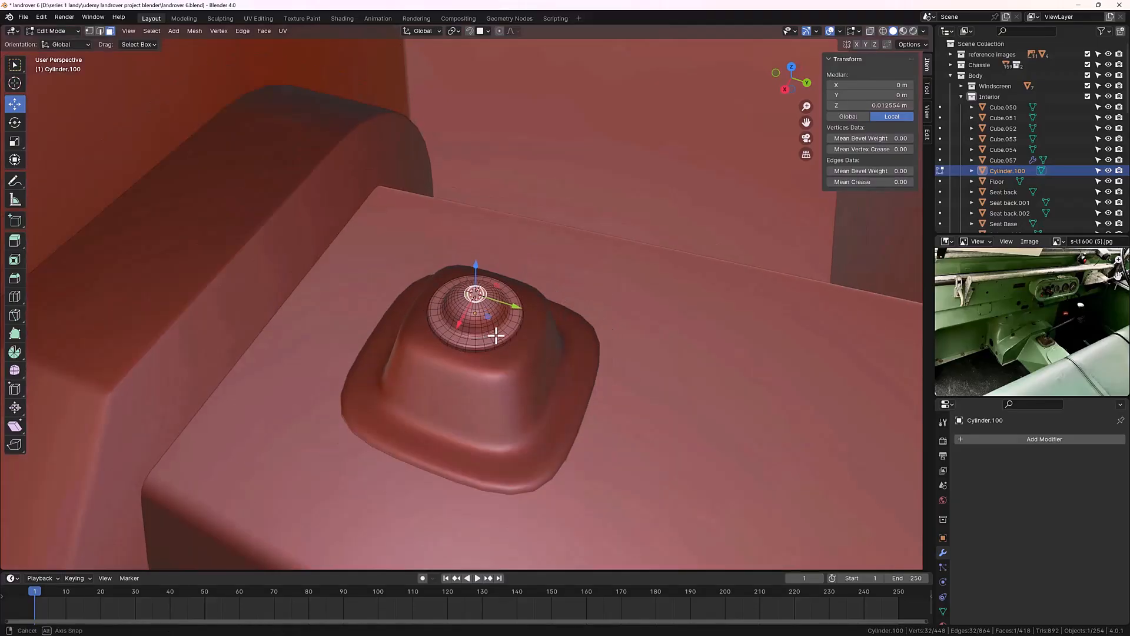
middle_drag(492, 344, 551, 140)
click(548, 95)
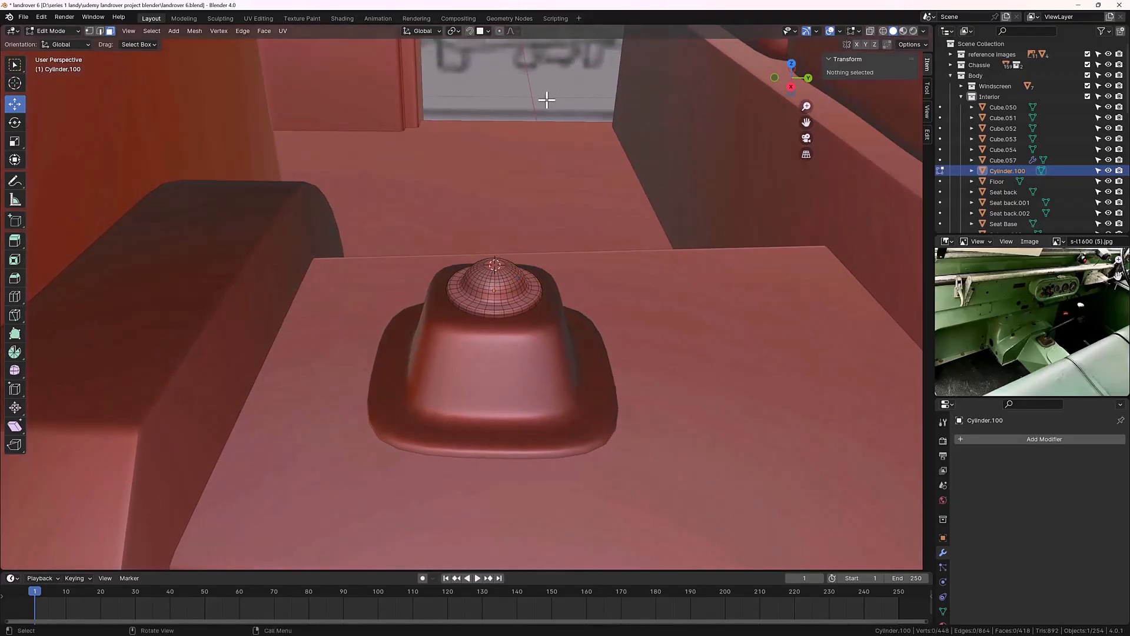
key(Tab)
click(525, 103)
Step: Add a curve path at the 3D cursor on top of the dome, working in the right orthographic view
middle_drag(518, 203, 547, 167)
key(KP_3)
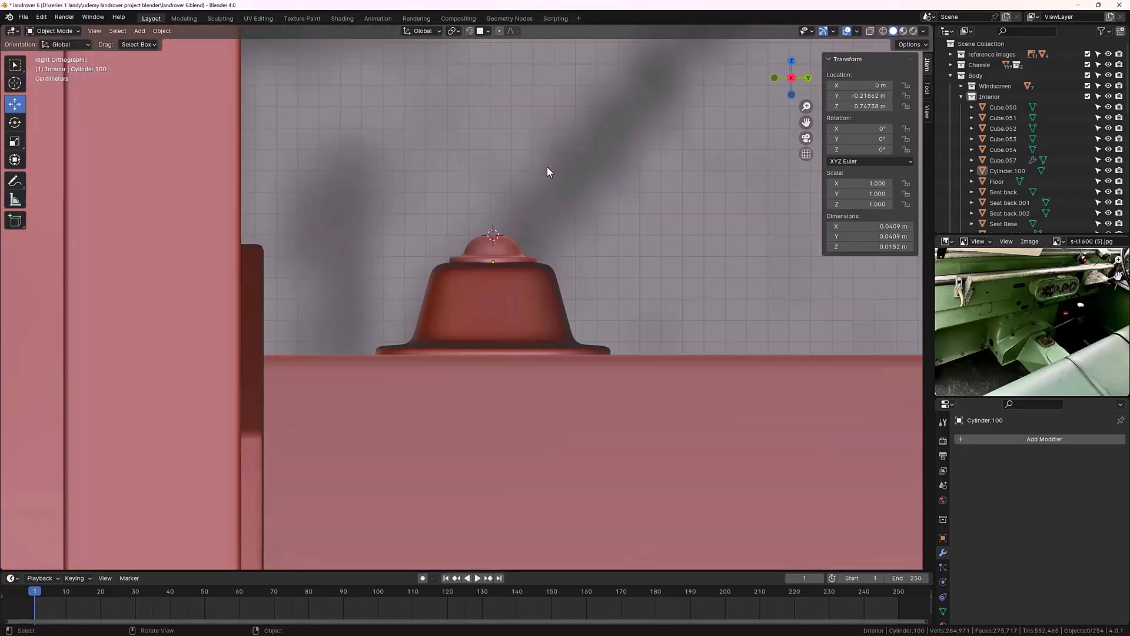
scroll(587, 192, down, 2)
scroll(560, 183, down, 2)
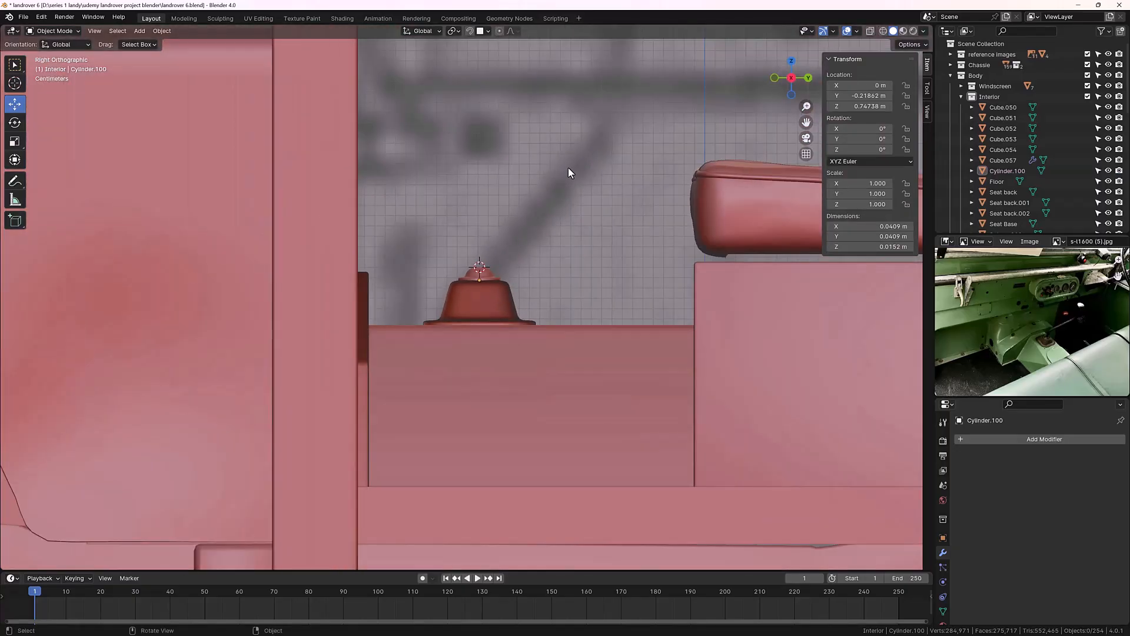
middle_drag(567, 167, 553, 232)
key(KP_3)
scroll(555, 231, down, 2)
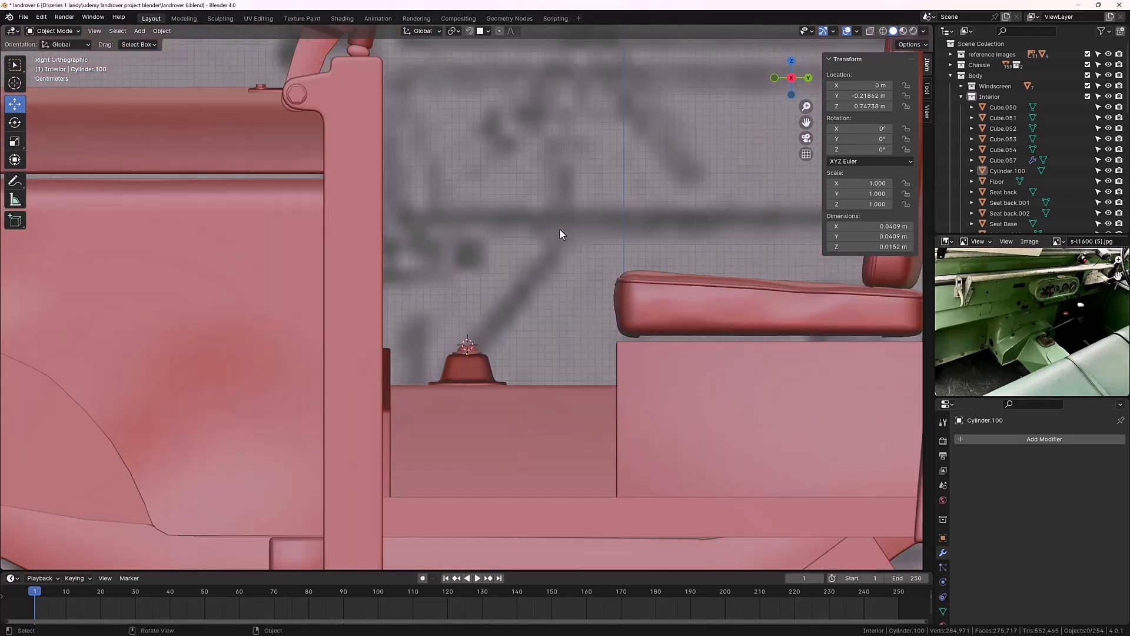
key(shift+a)
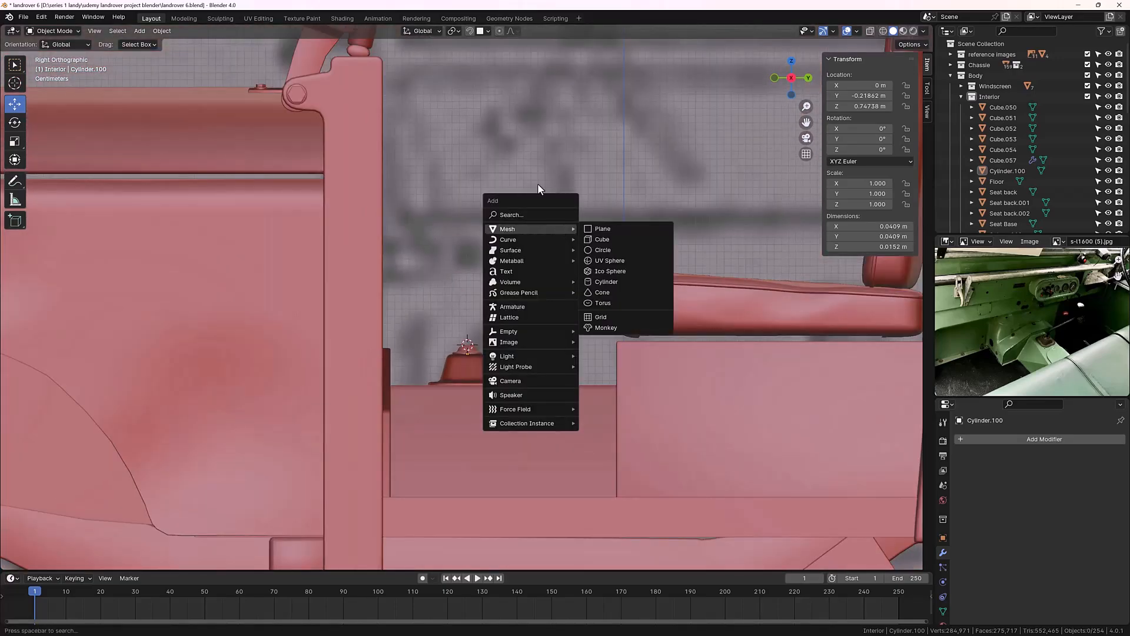
key(shift+a)
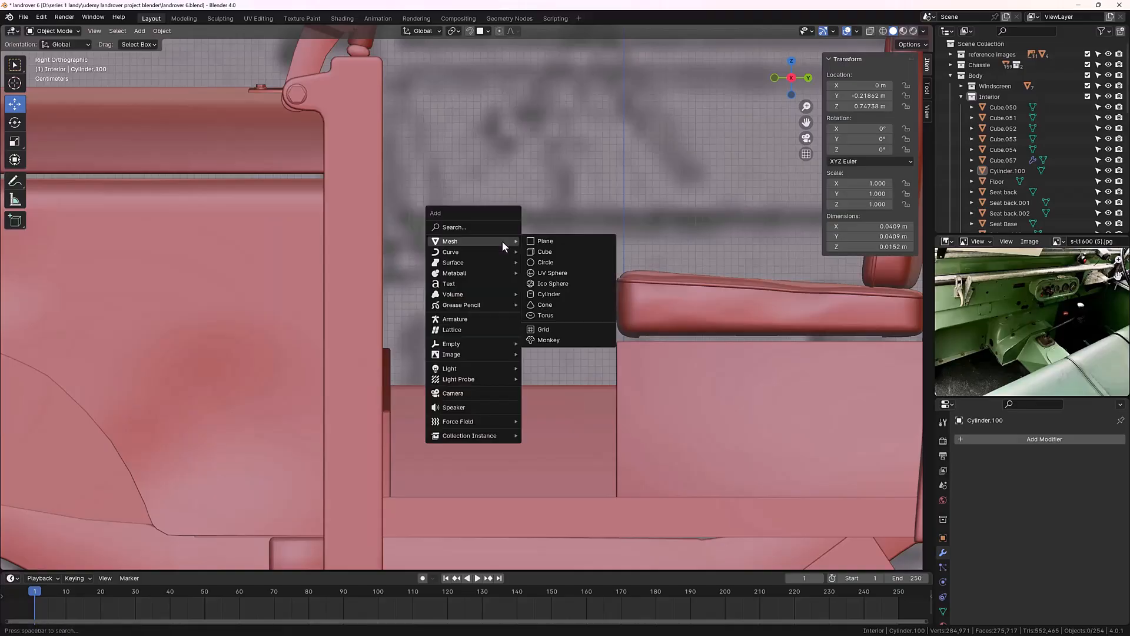
mouse_move(510, 253)
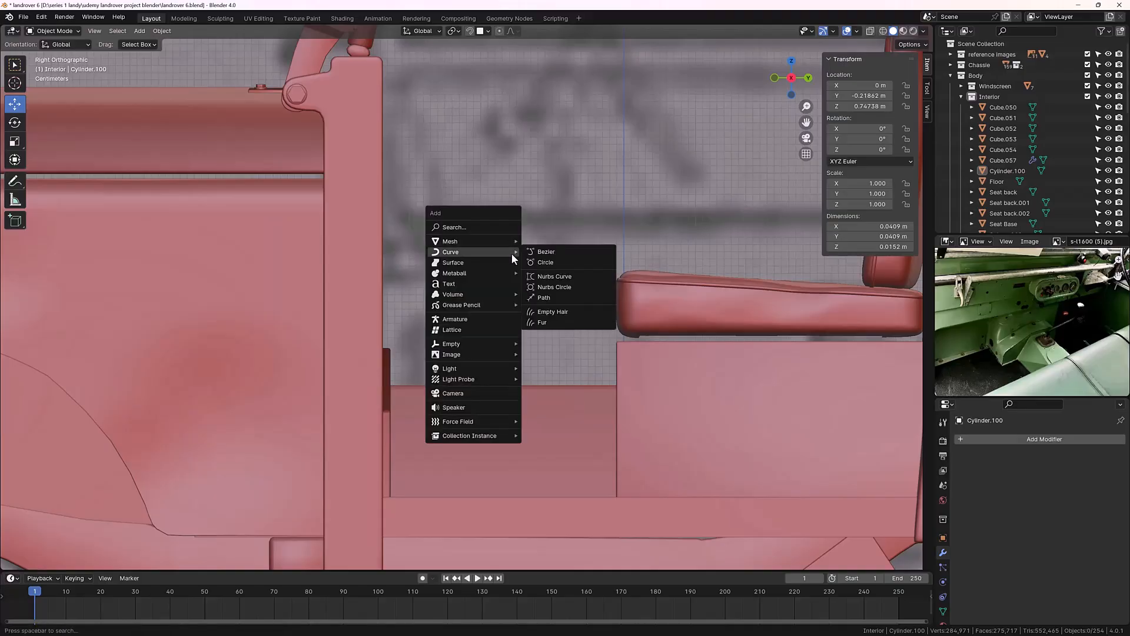
click(563, 298)
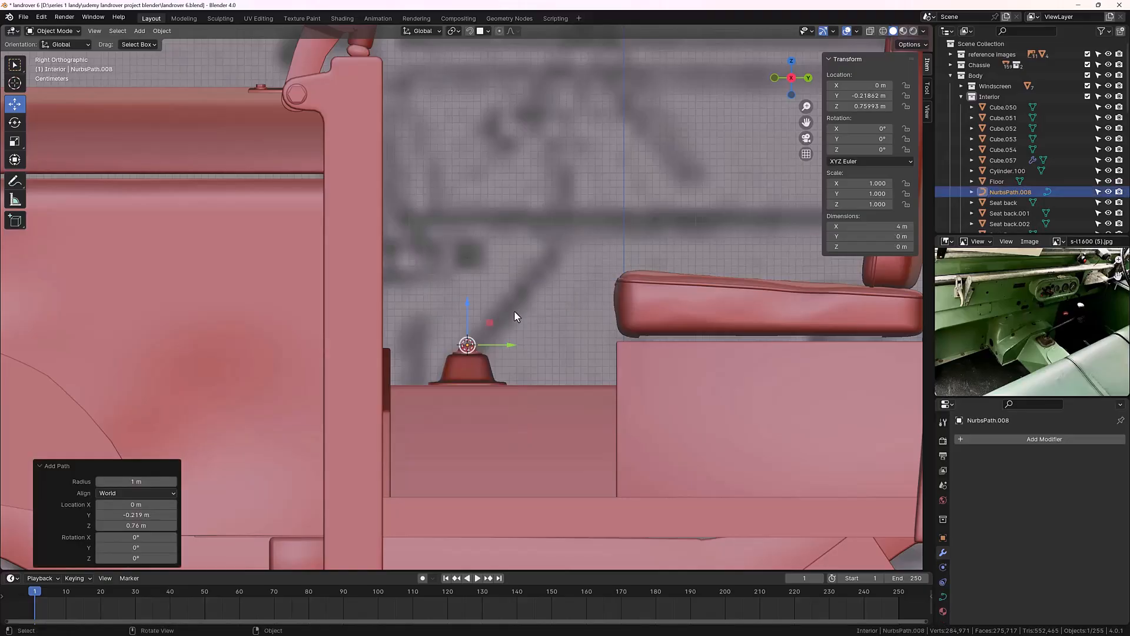
Step: Rotate the new path 90° about the Y axis so it stands upright
text(r)
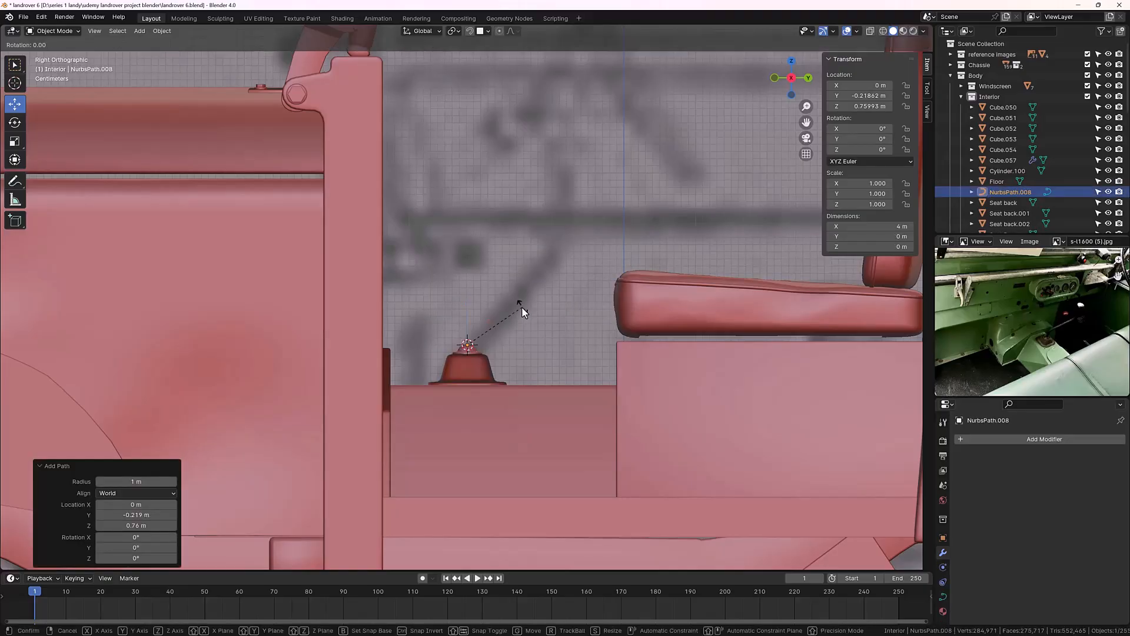
text(y)
text(90)
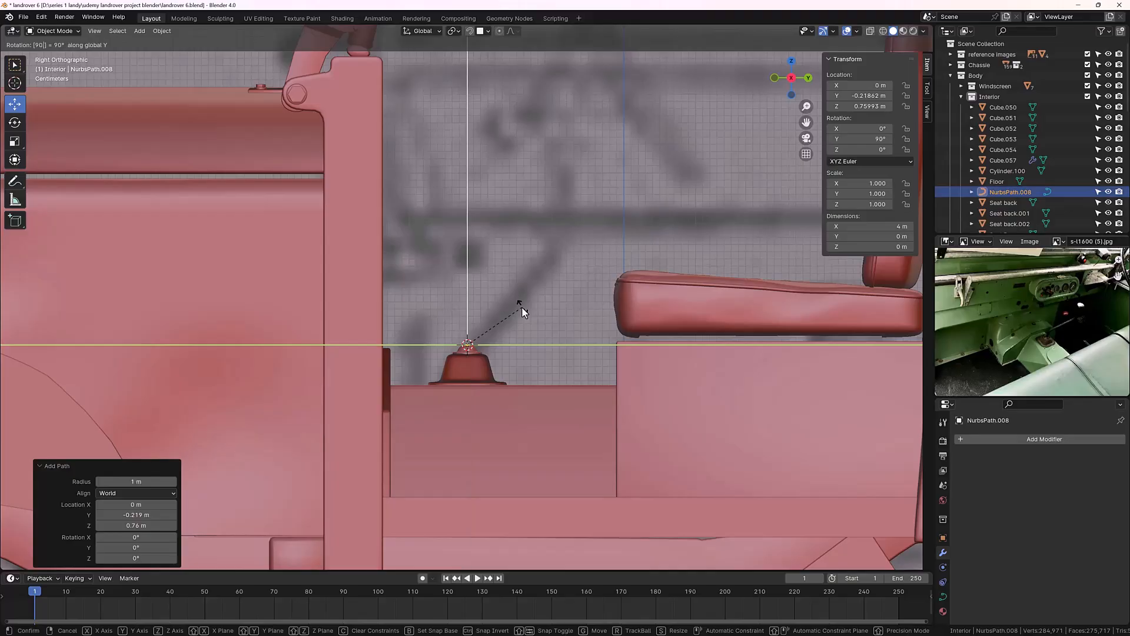
key(Return)
Step: Scale the path down to about 0.045 and raise it to a Z location of about 0.838 m
key(s)
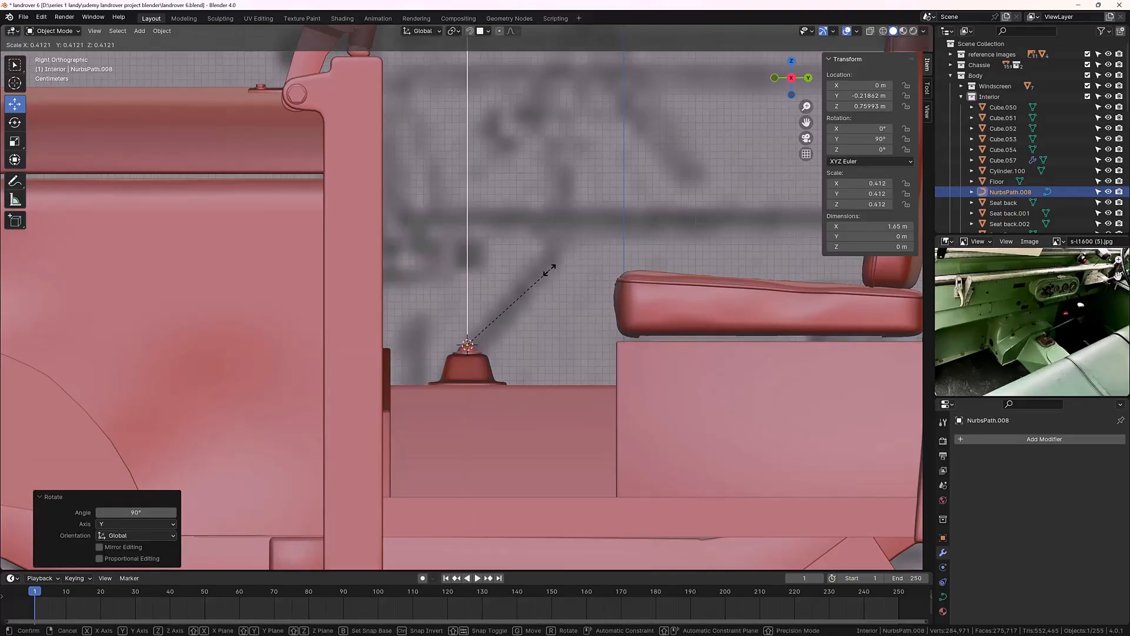
click(507, 307)
scroll(506, 306, down, 4)
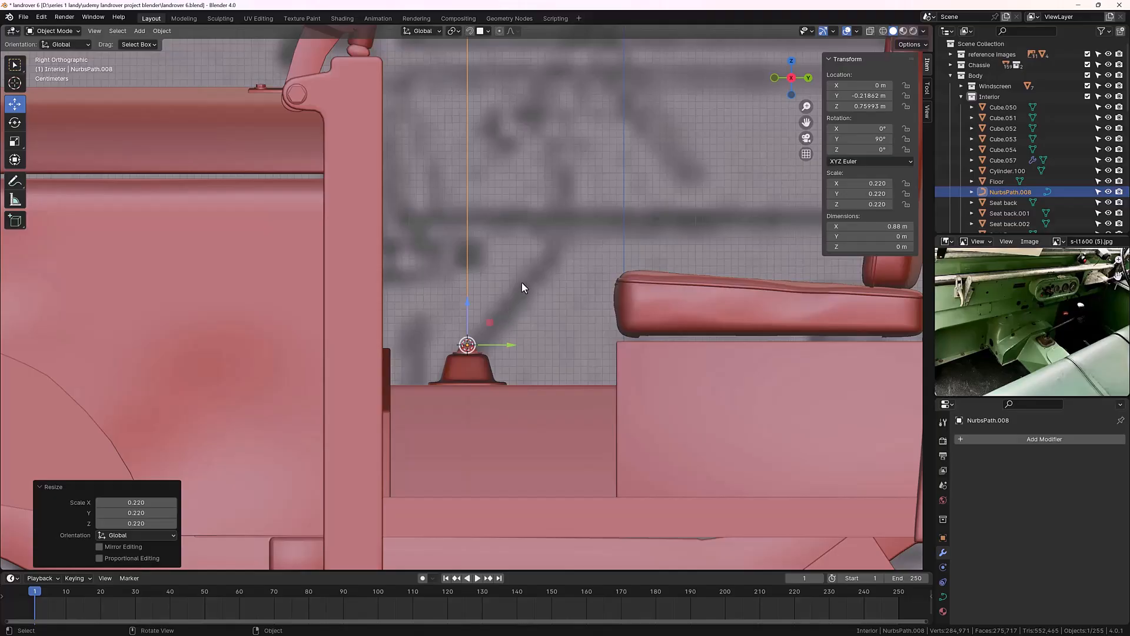
key(s)
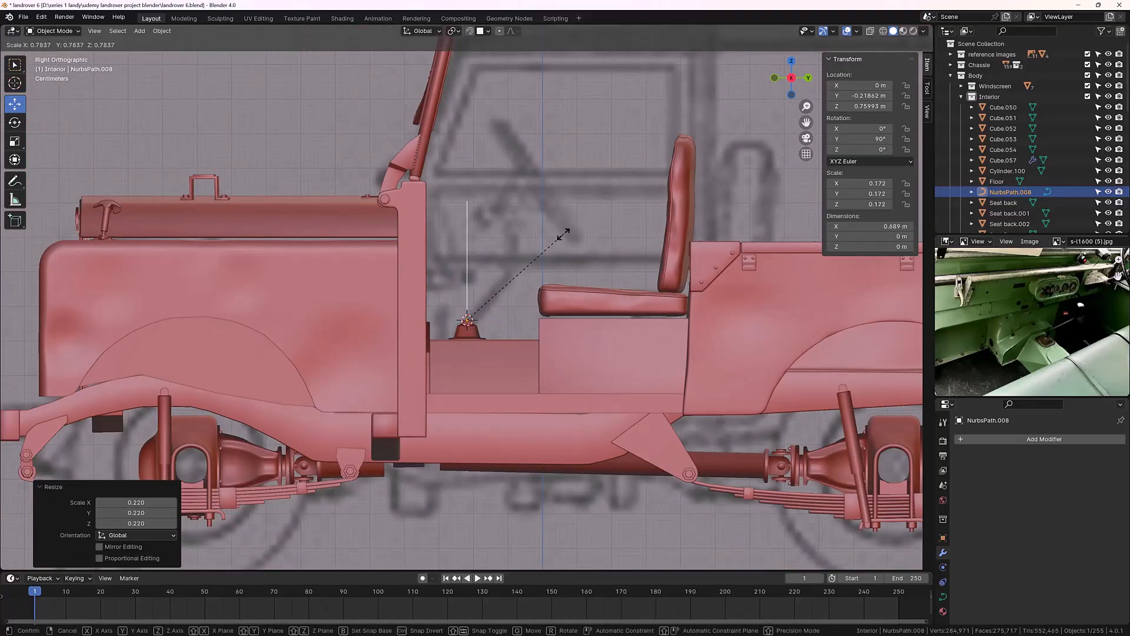
click(492, 311)
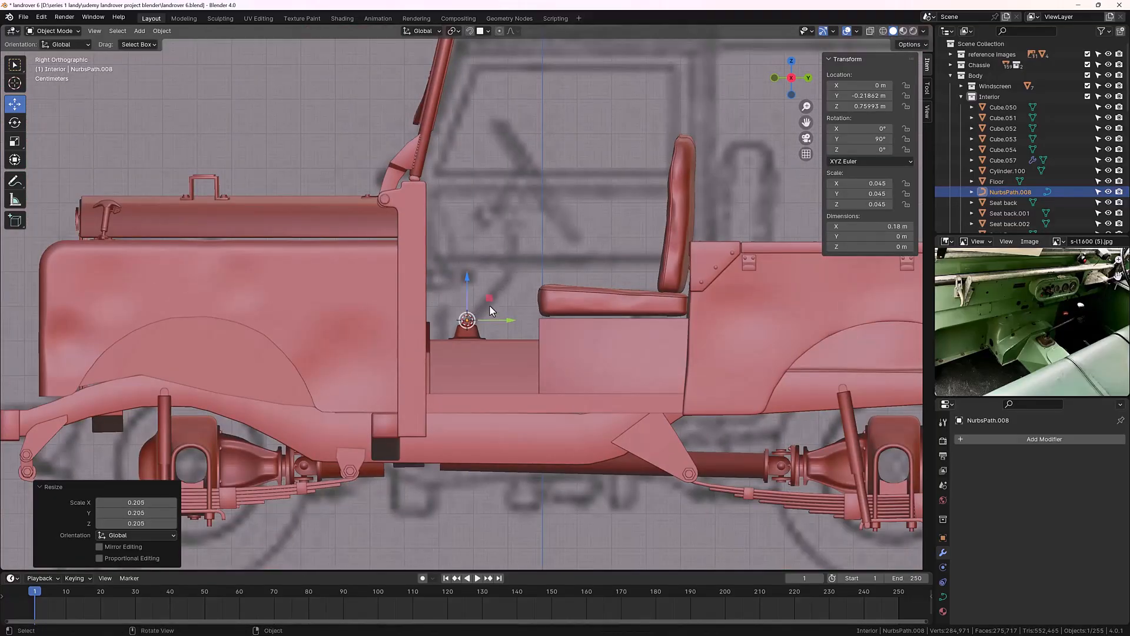
drag(471, 278, 473, 250)
click(572, 265)
Step: Move the path's top control point in Edit Mode toward the seat and up, to about local X -3.323 m, Y 3.658 m
scroll(486, 288, up, 6)
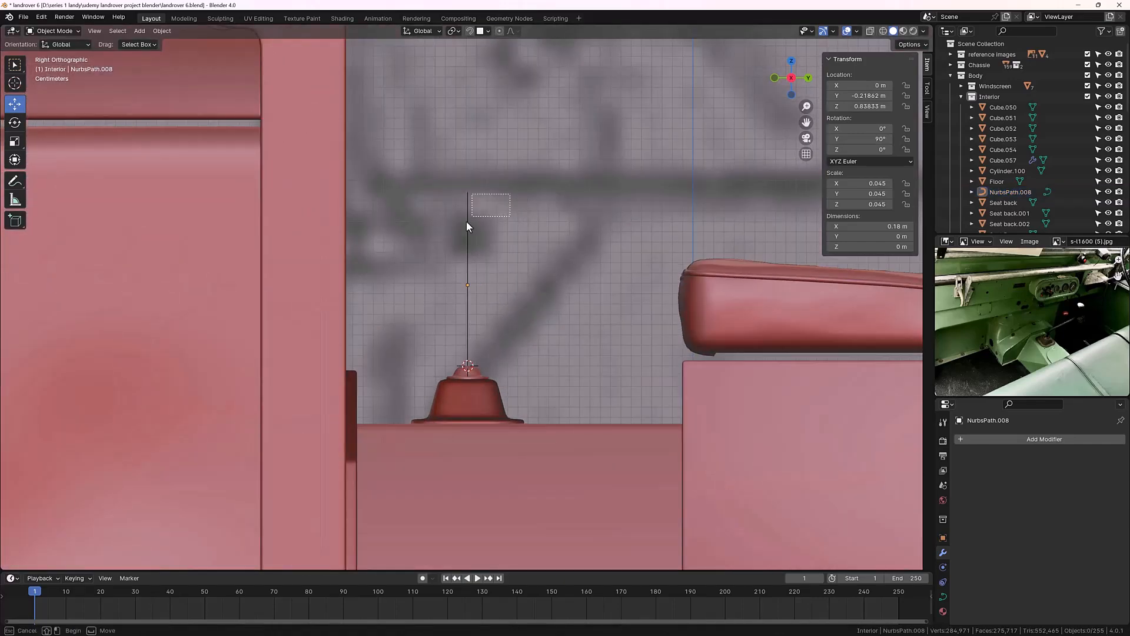
click(467, 223)
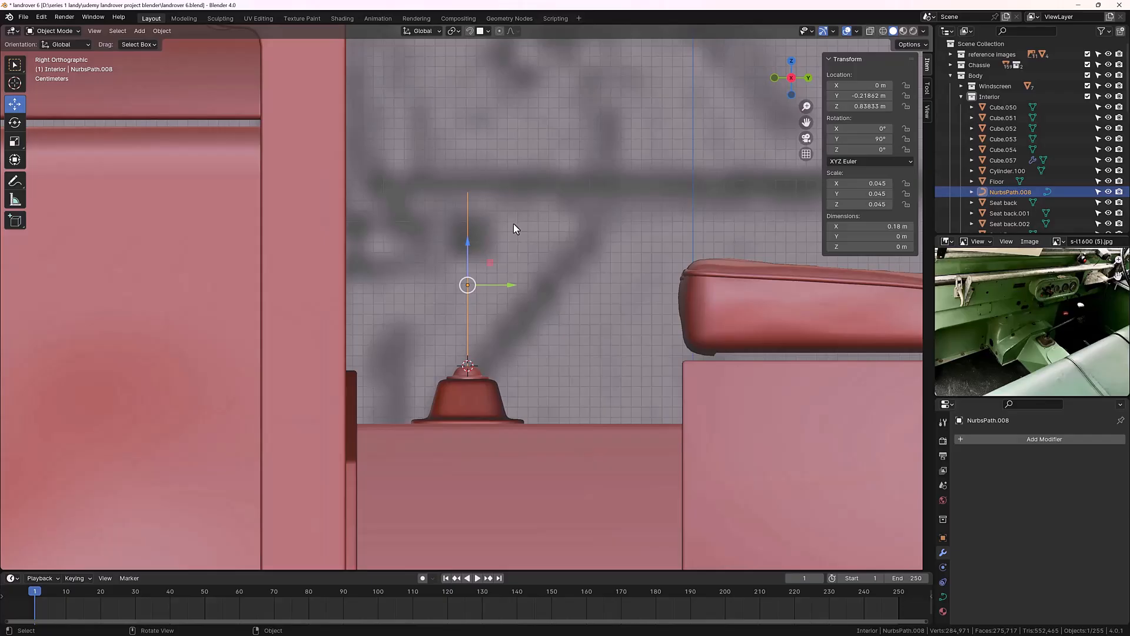
key(Tab)
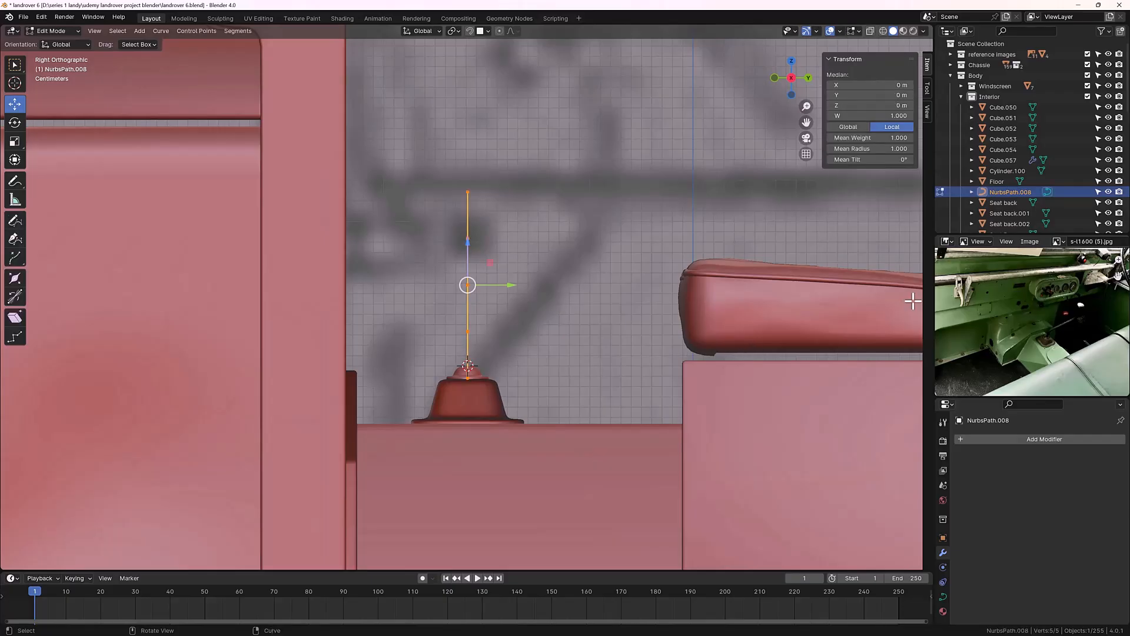
scroll(1055, 343, up, 2)
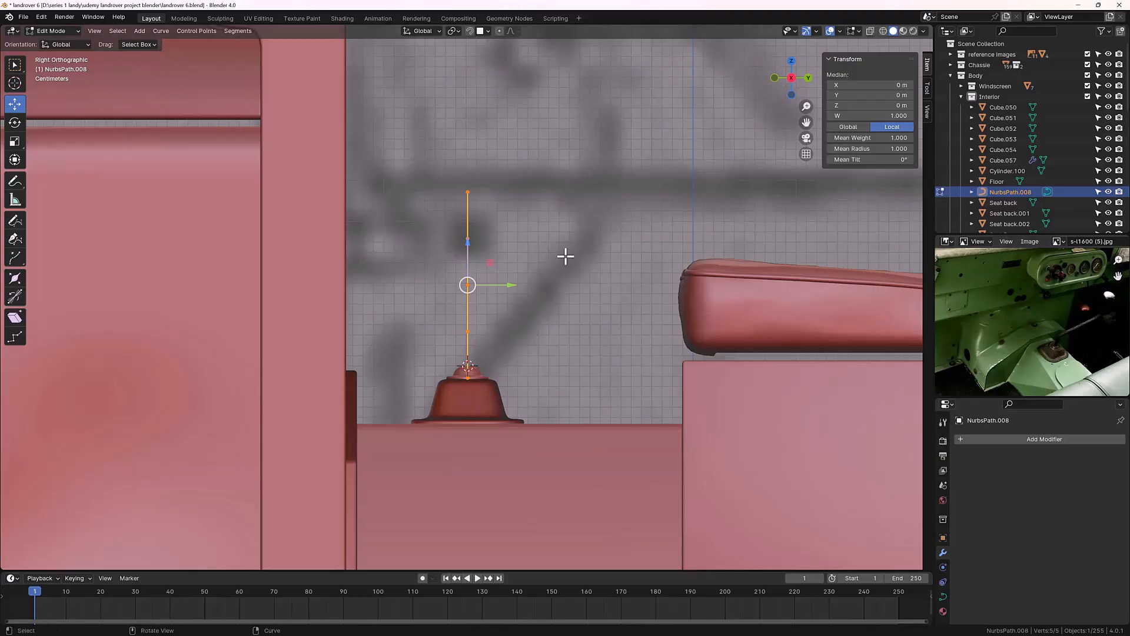
drag(436, 174, 683, 225)
drag(639, 154, 659, 93)
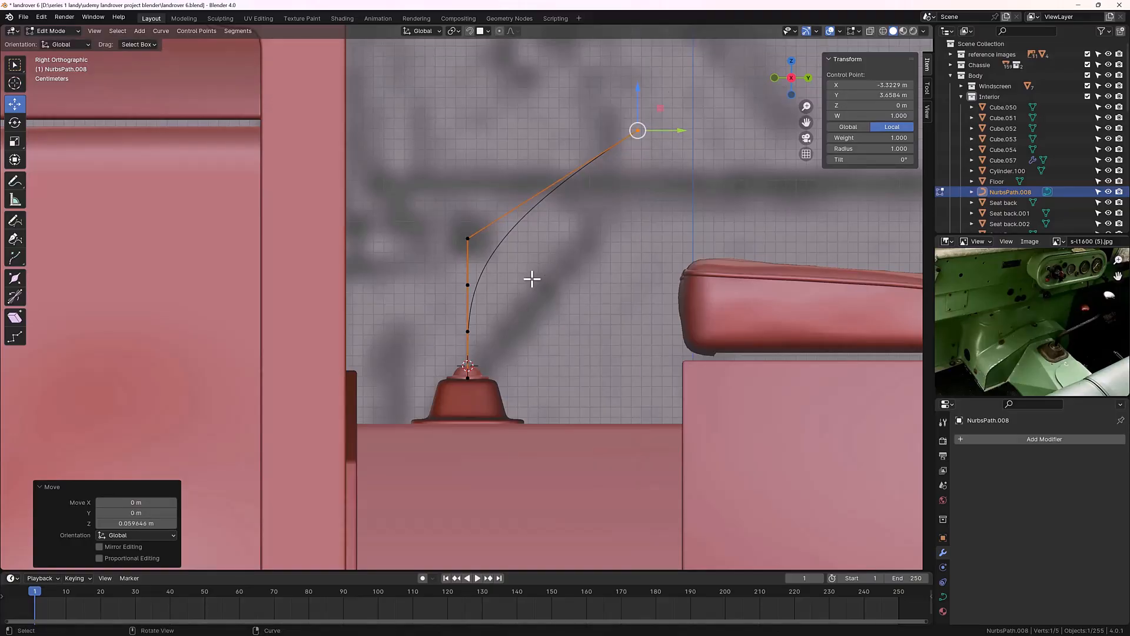
Step: Move the path's second control point from the top up and about 0.163 m along Y, just below the end point
click(468, 238)
drag(472, 206, 484, 120)
drag(507, 161, 676, 214)
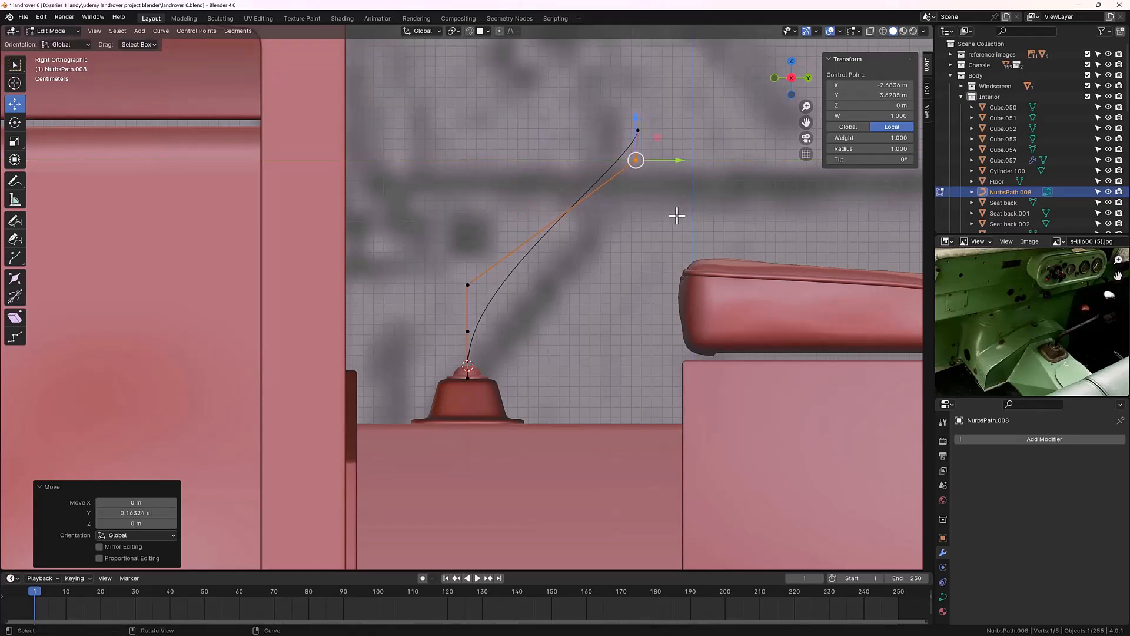
Step: Move the path's middle control point away from the seat to about local Y -0.285 m and subdivide the segment directly below it
click(467, 285)
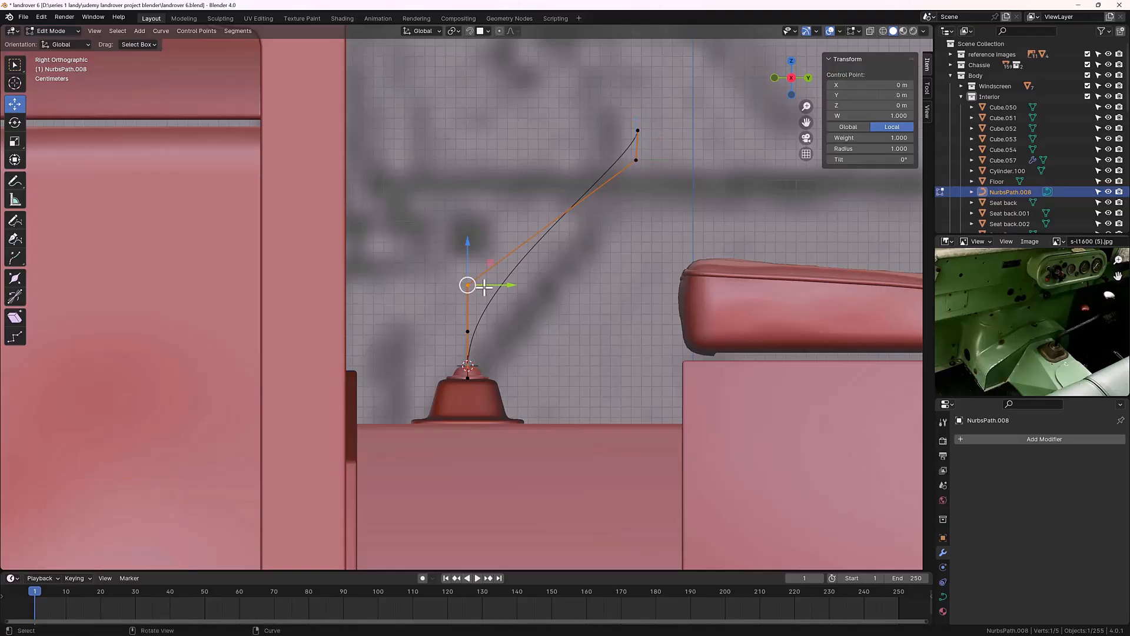
drag(511, 286, 498, 285)
drag(399, 242, 483, 335)
right_click(528, 327)
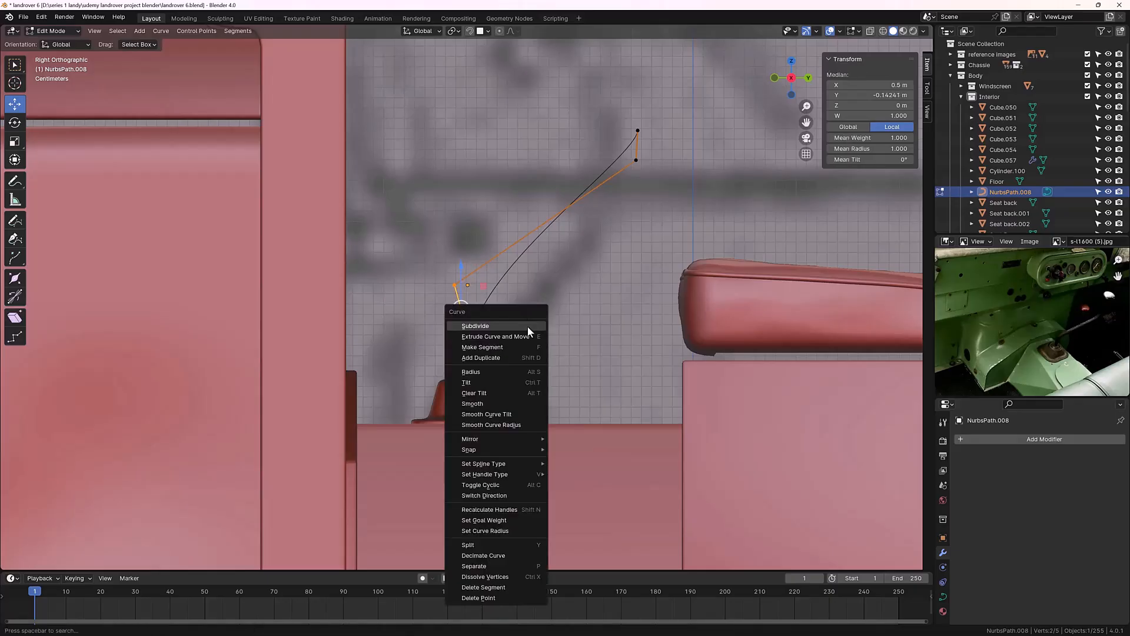
click(528, 328)
click(535, 315)
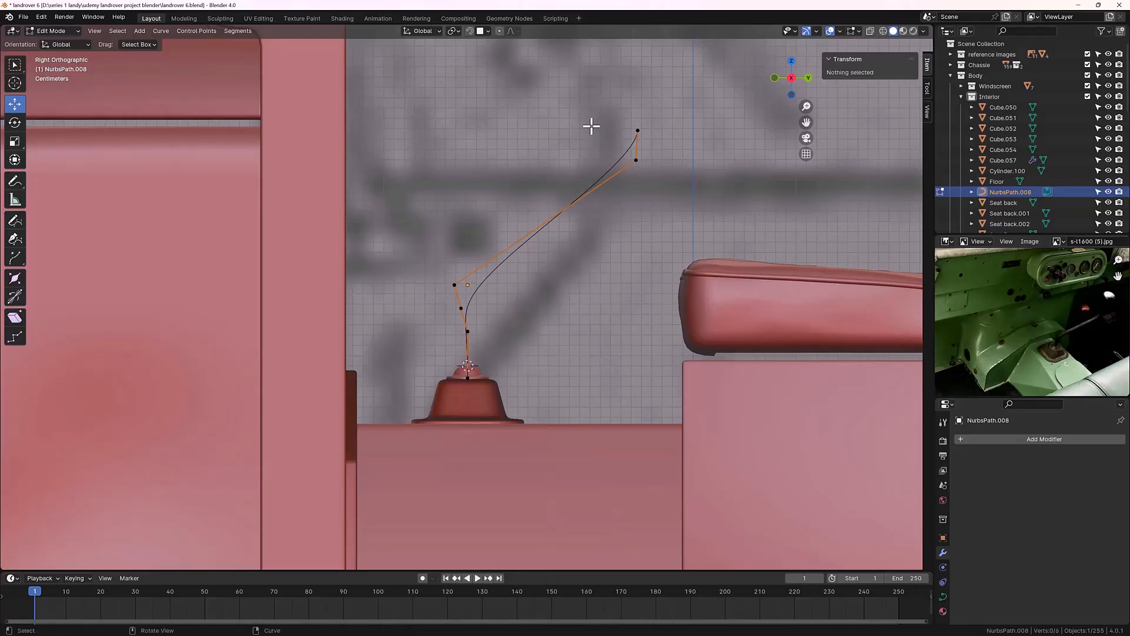
Step: Subdivide the short segment between the path's top two control points
drag(590, 99, 656, 186)
right_click(656, 186)
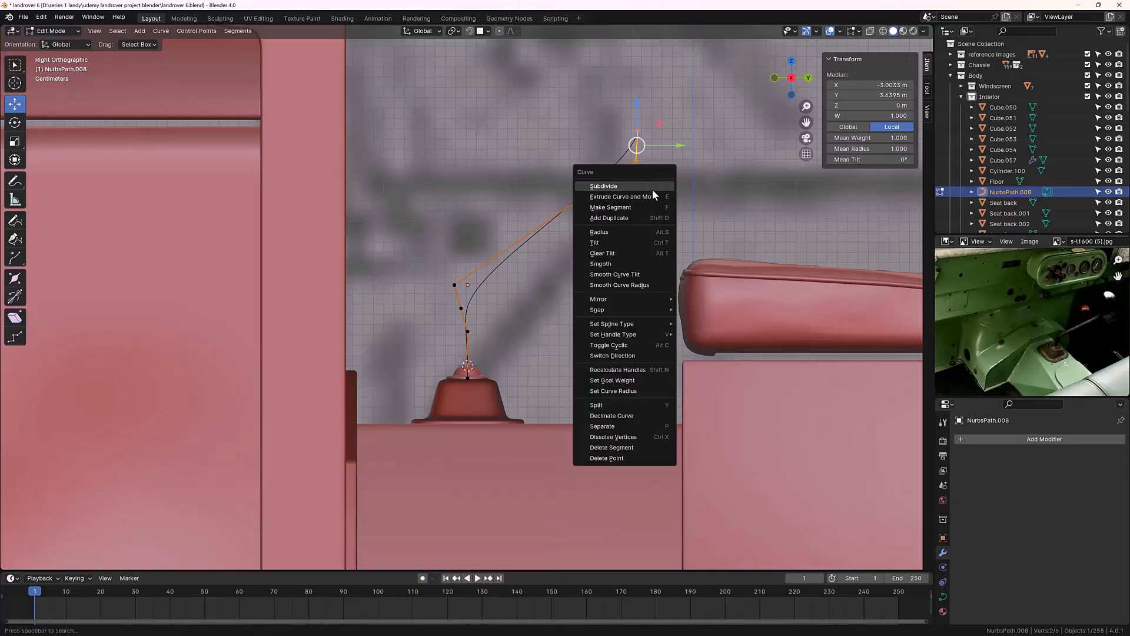
click(653, 186)
click(623, 216)
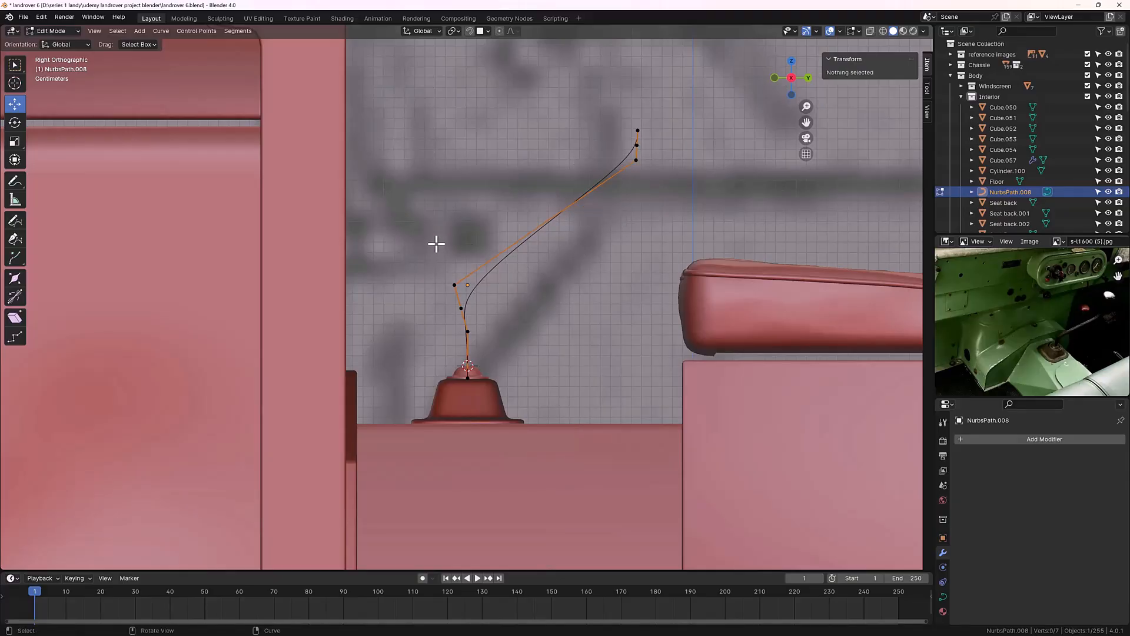
Step: Subdivide the long diagonal segment between the lower and upper bends with 2 cuts
drag(431, 242, 469, 299)
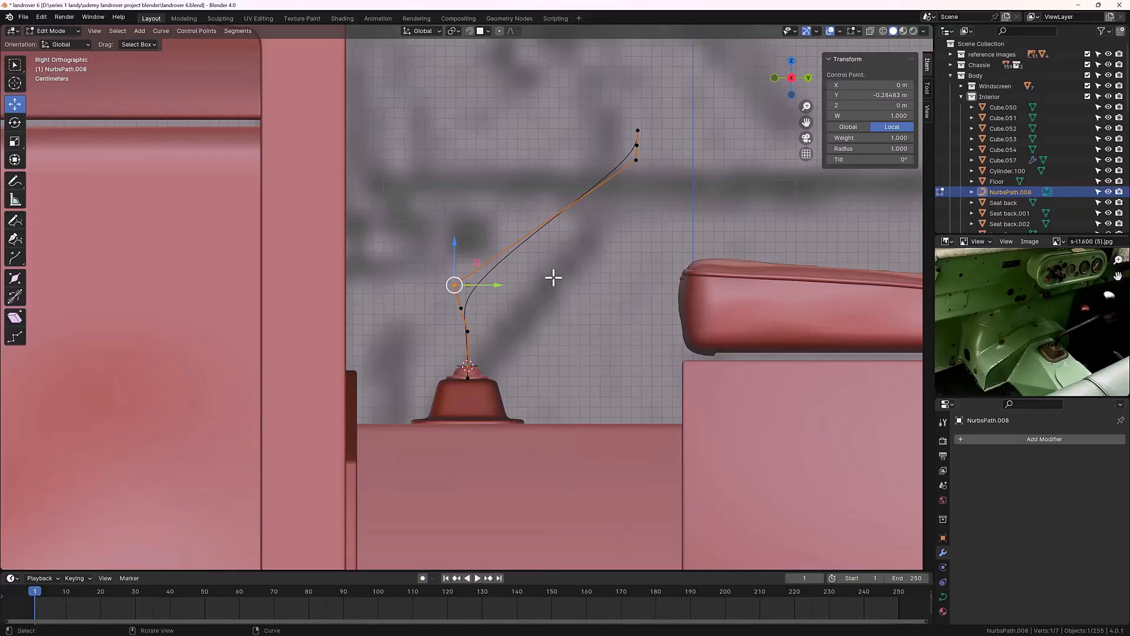
shift+click(638, 161)
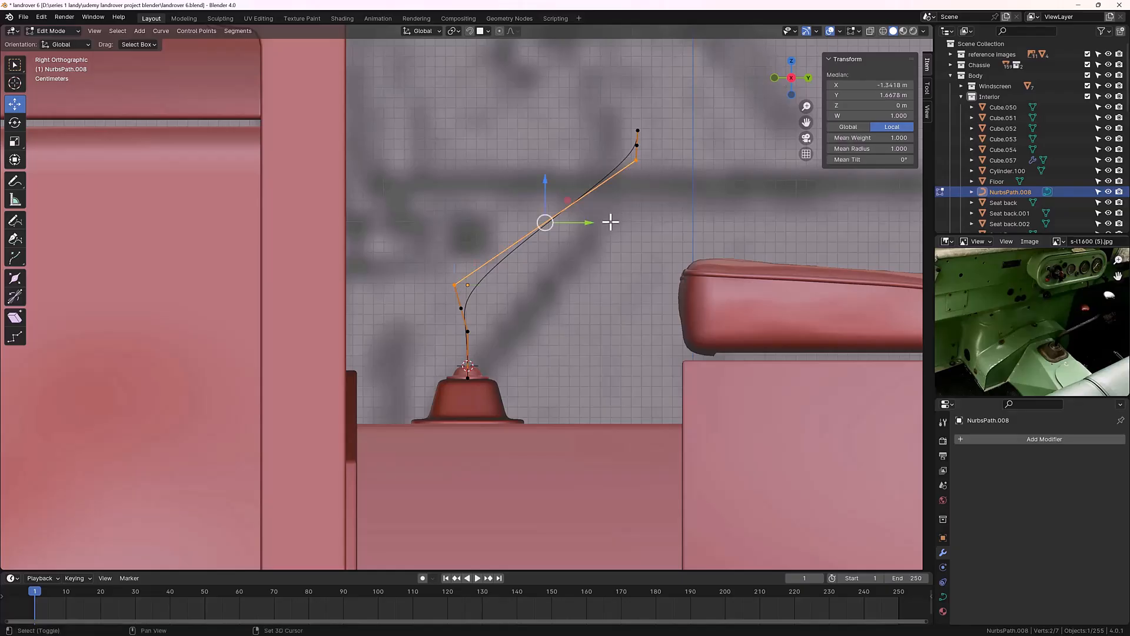
right_click(610, 222)
click(608, 221)
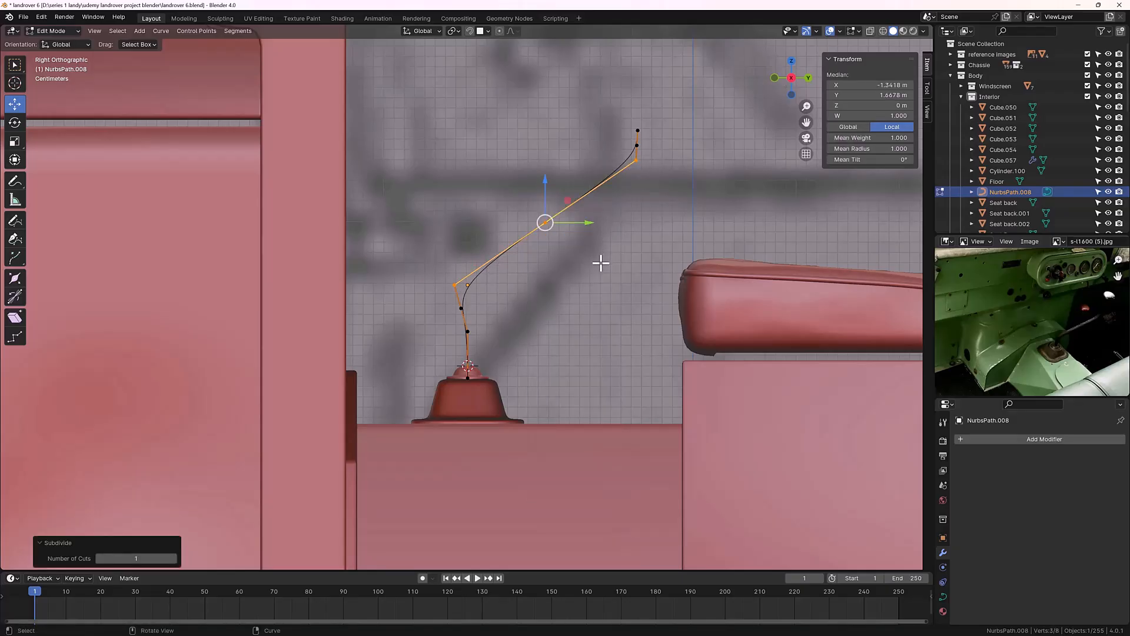
scroll(601, 263, up, 1)
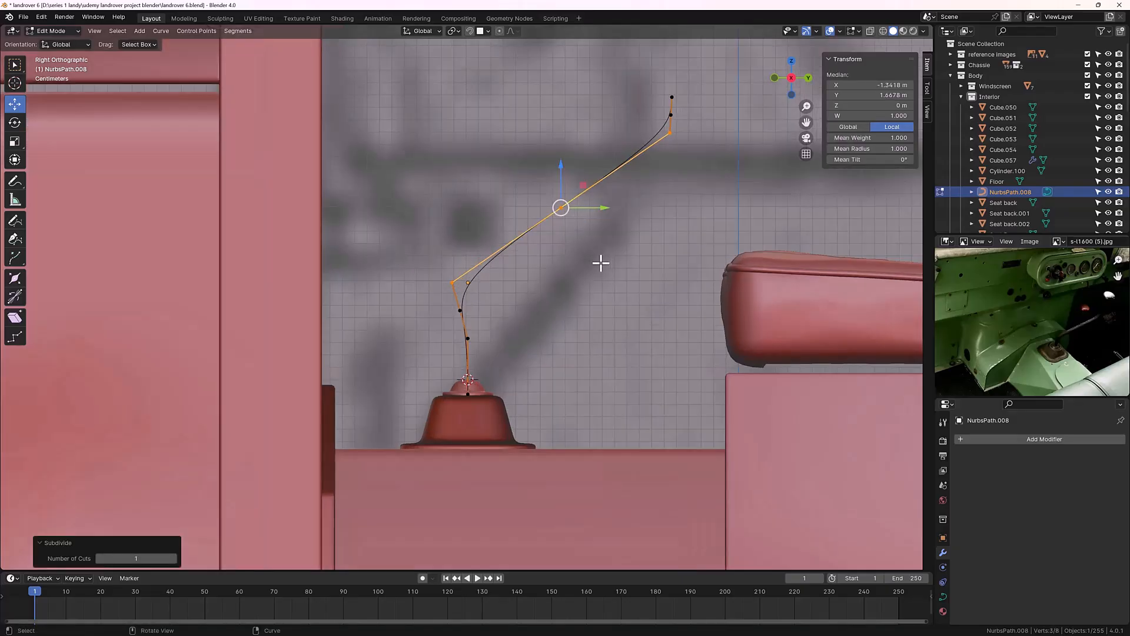
click(170, 558)
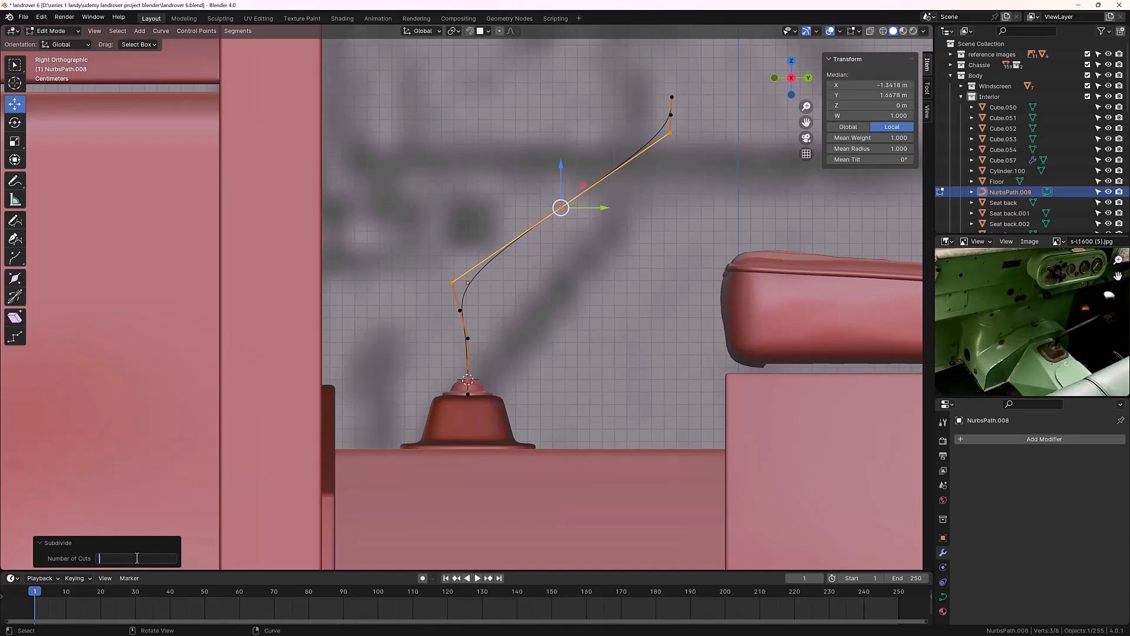
key(Return)
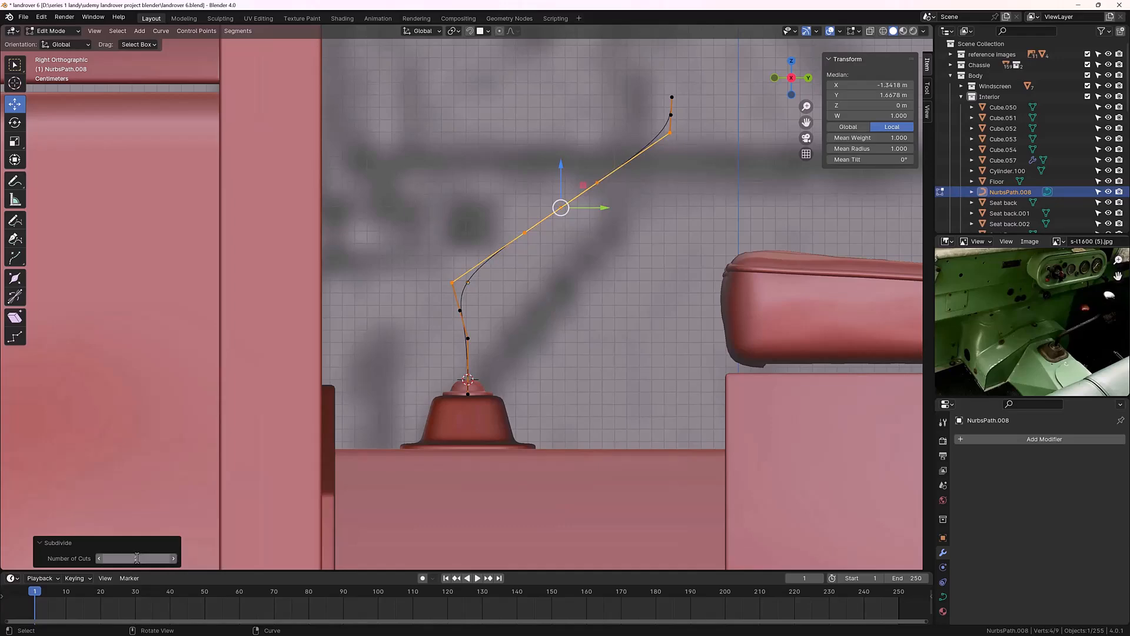
click(521, 345)
Step: Move the lower bend's corner control point about 0.013 m along Y, back above the boot's centre
scroll(467, 288, up, 1)
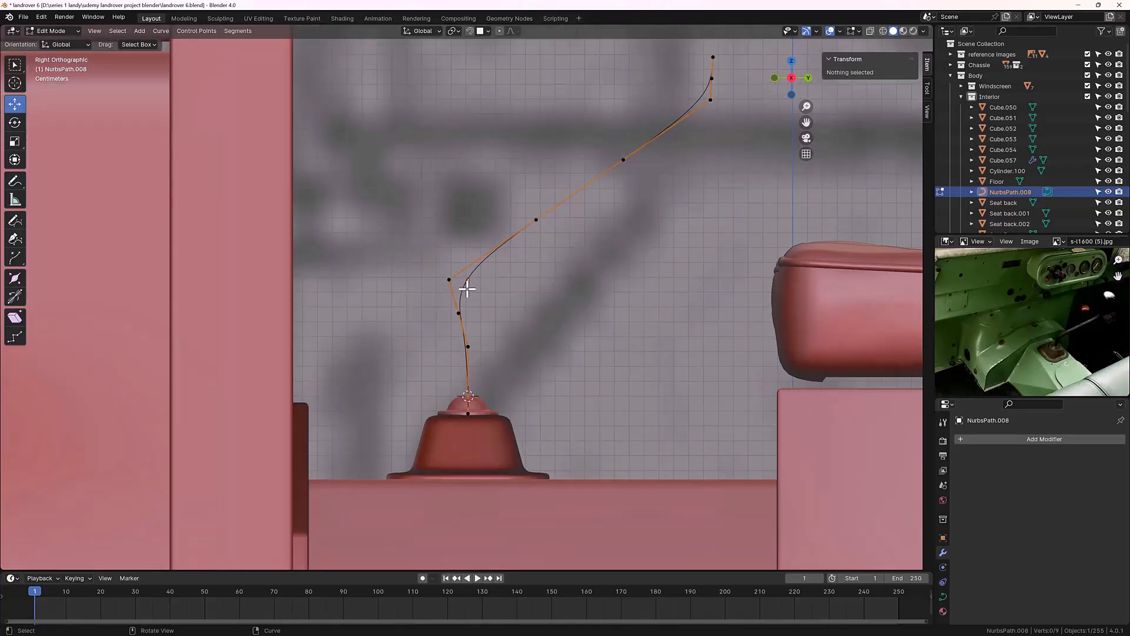
scroll(469, 295, up, 1)
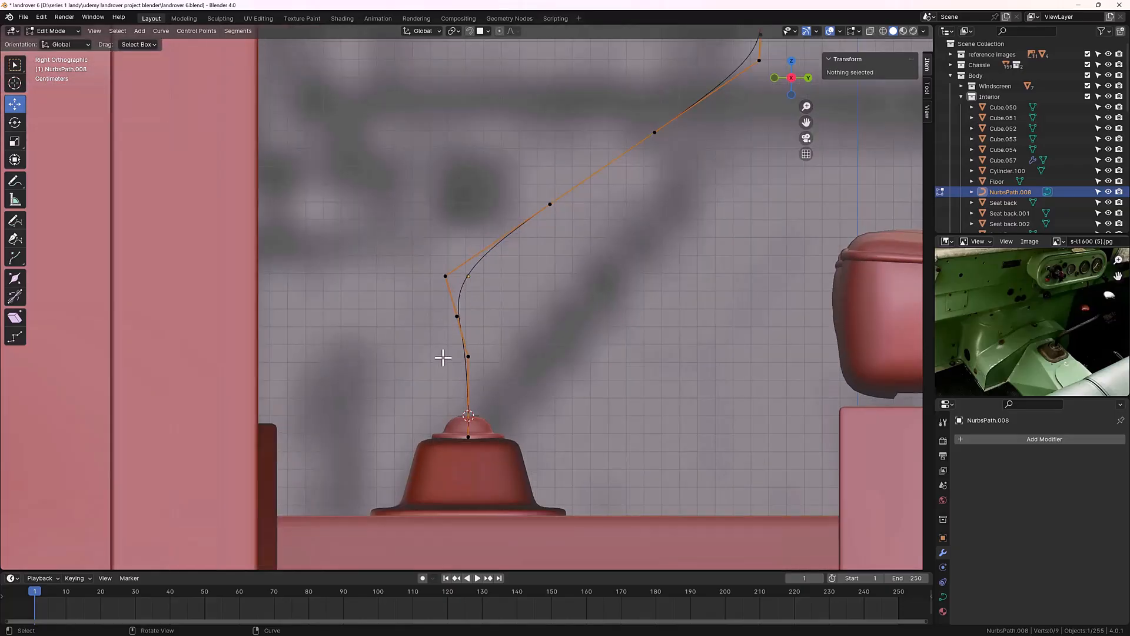
click(445, 275)
key(g)
key(y)
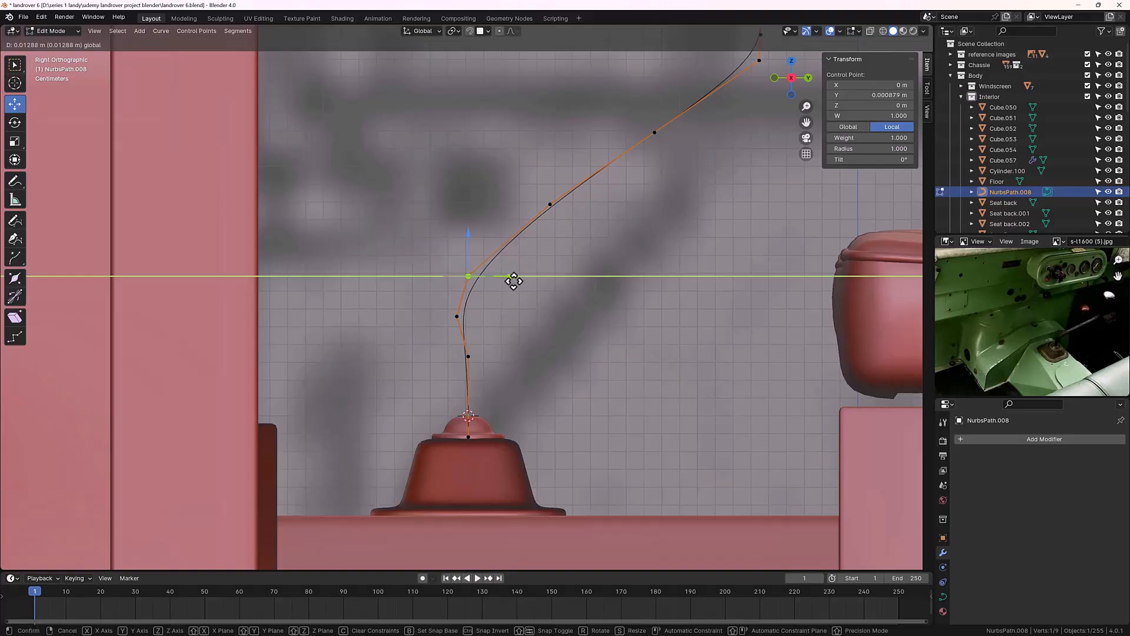
click(513, 281)
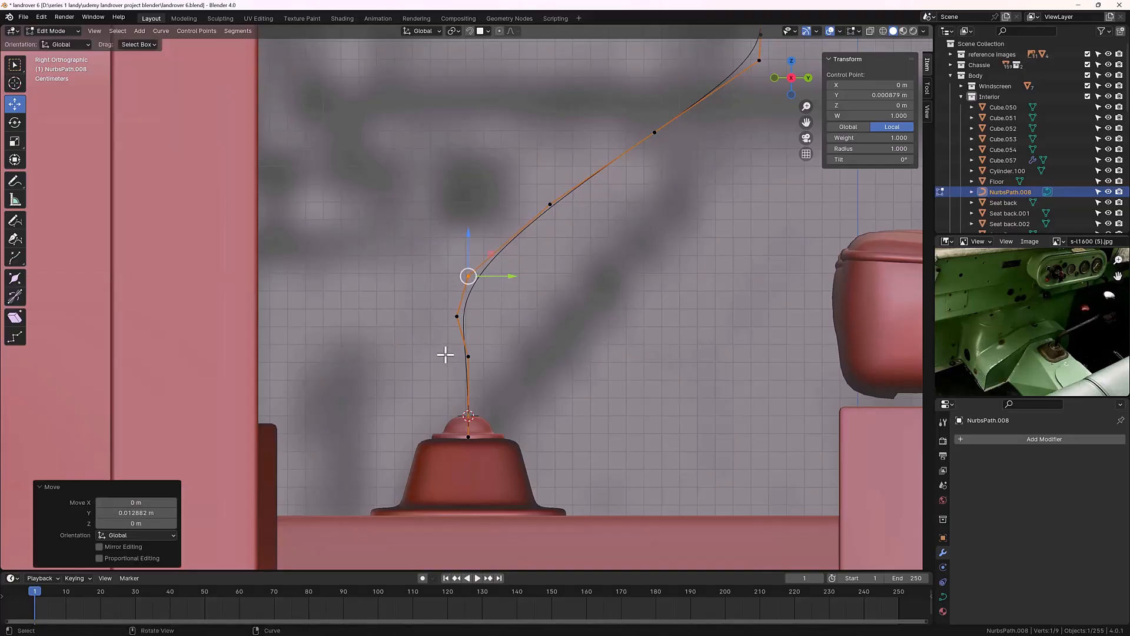
Step: Nudge the lower bend's corner point and the two points below it slightly toward the seat, with the corner at about local Y 0.041 m
click(470, 357)
mouse_move(517, 357)
mouse_down()
mouse_move(527, 358)
mouse_move(507, 355)
mouse_move(509, 318)
mouse_up()
click(456, 317)
mouse_move(430, 248)
mouse_down()
mouse_move(478, 285)
mouse_move(520, 281)
mouse_move(510, 281)
mouse_up()
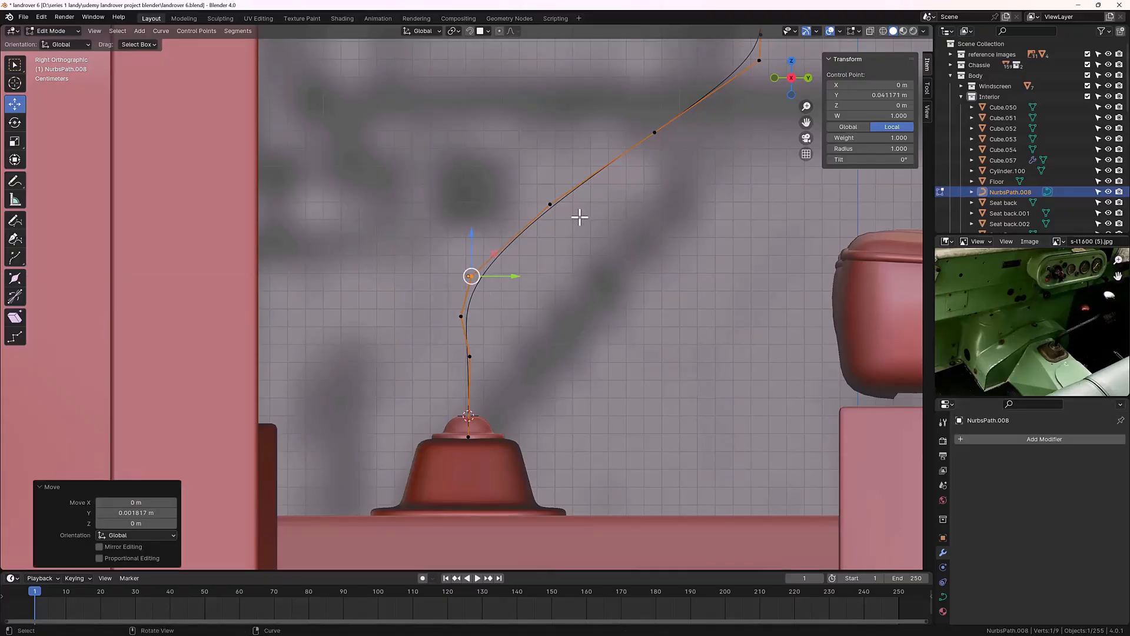
Step: Move the control points above and below the lower bend close to its corner, to about local X -0.169, Y 0.270 m and X 0.251, Y -0.047 m
drag(517, 171, 574, 218)
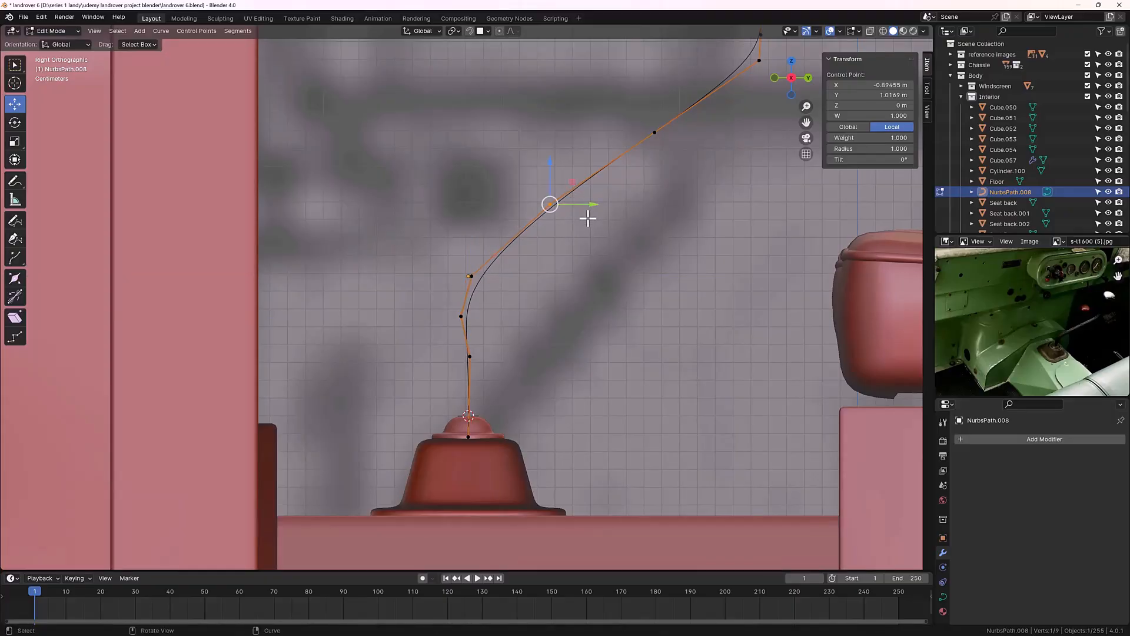
key(g)
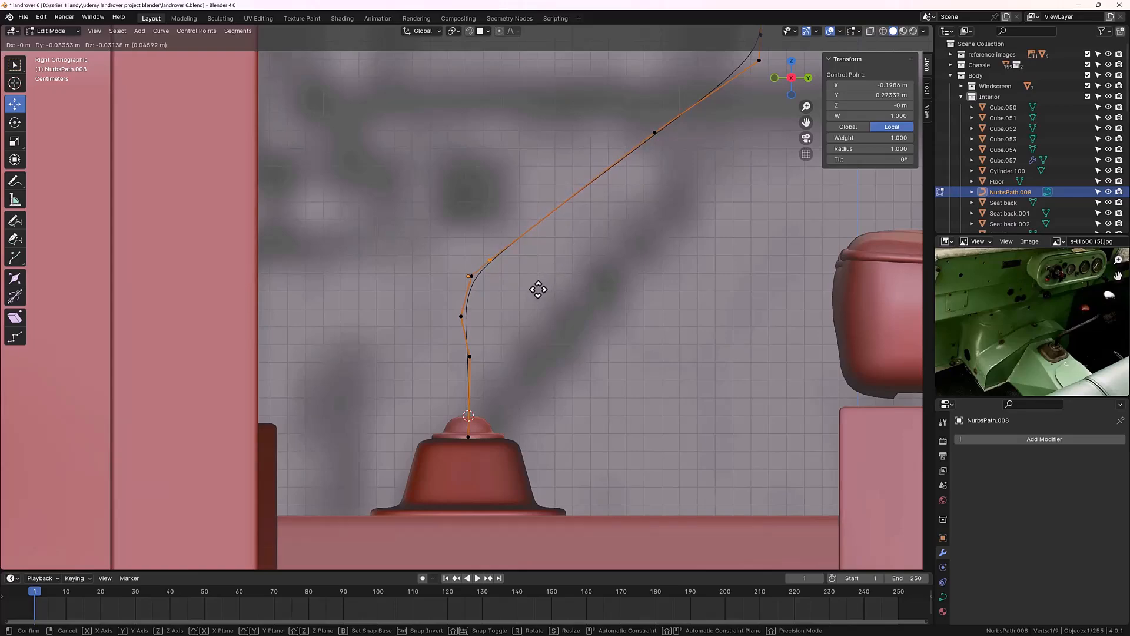
click(538, 289)
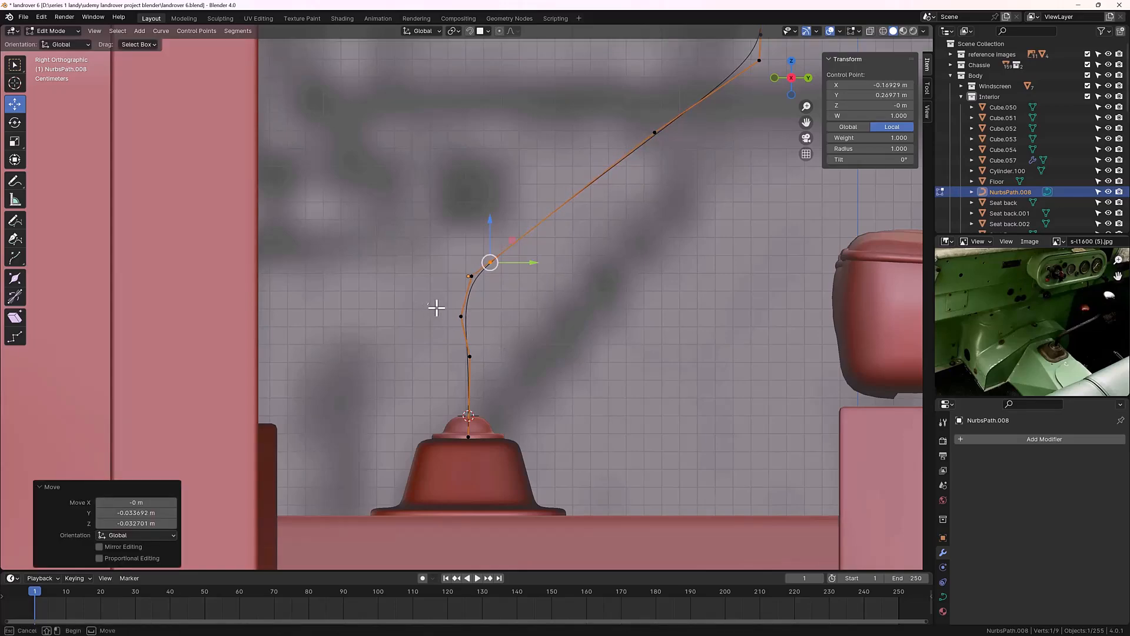
click(461, 316)
key(g)
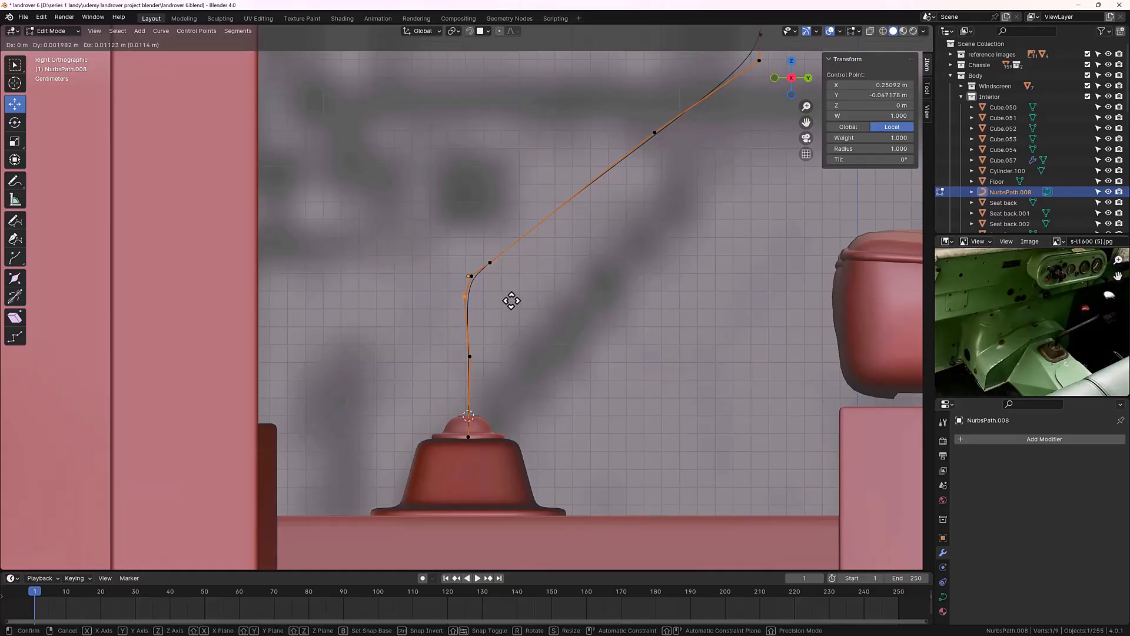
click(511, 301)
click(597, 272)
Step: Lower the upper bend's corner control point by about 0.015 m, to about local X -2.353 m, Y 3.635 m
scroll(606, 275, down, 2)
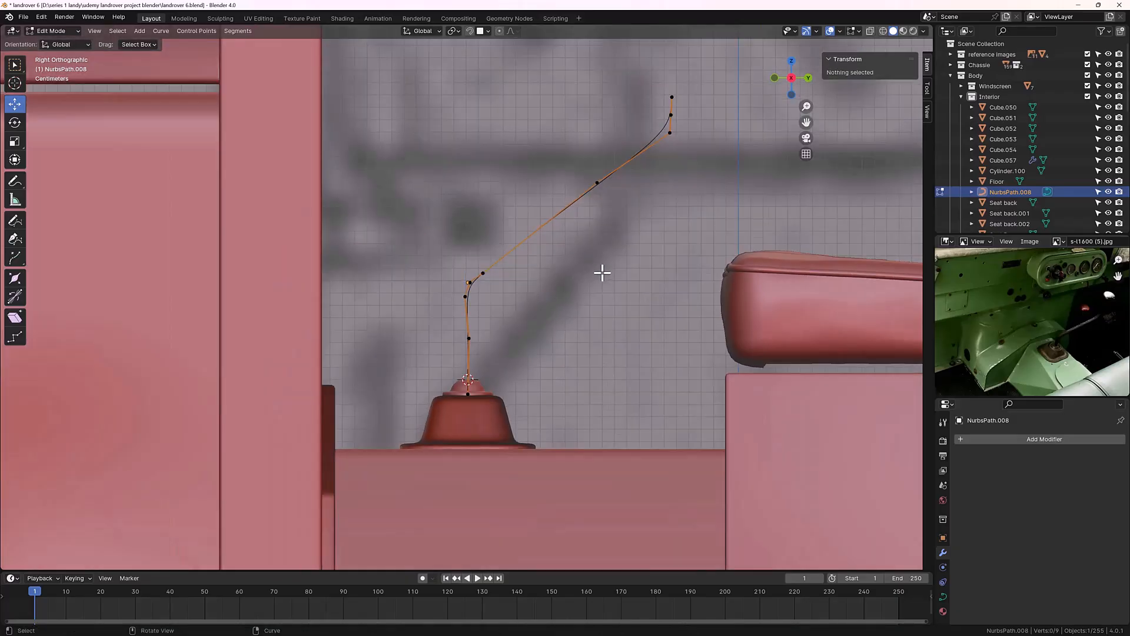
shift+middle_drag(616, 255, 545, 356)
shift+middle_drag(597, 258, 552, 316)
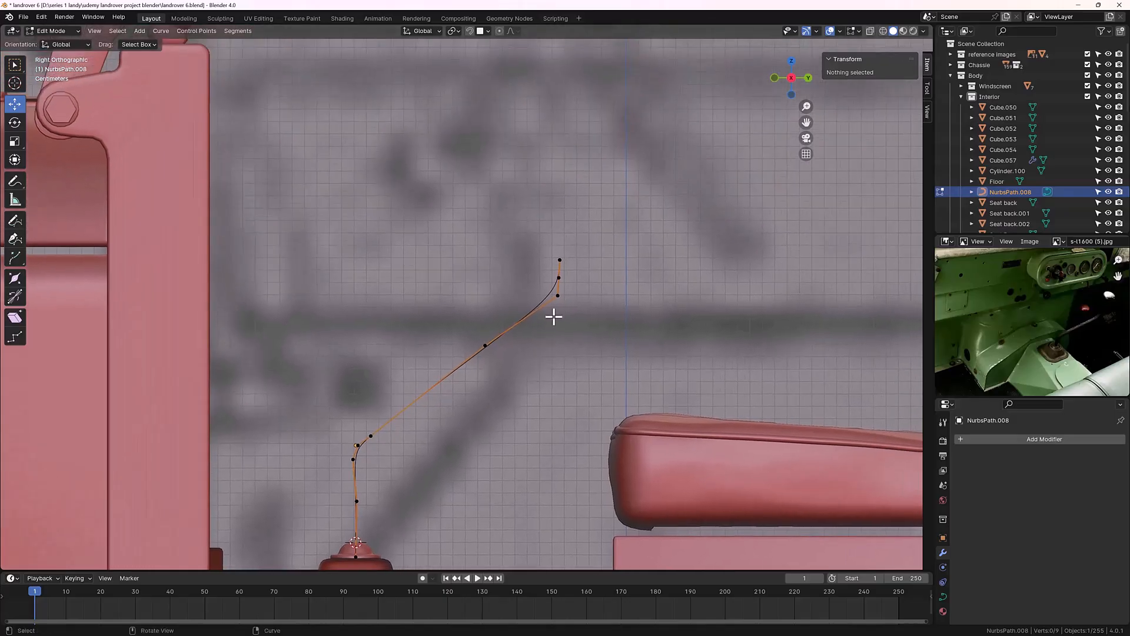
scroll(565, 301, up, 5)
shift+middle_drag(636, 304, 523, 309)
drag(532, 278, 611, 316)
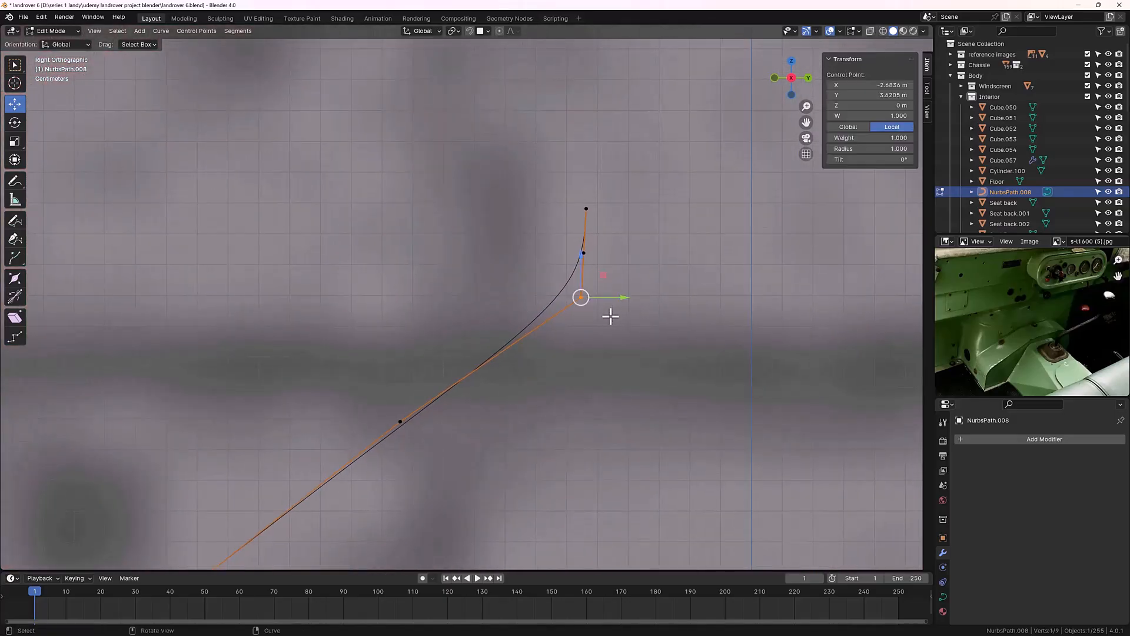
key(g)
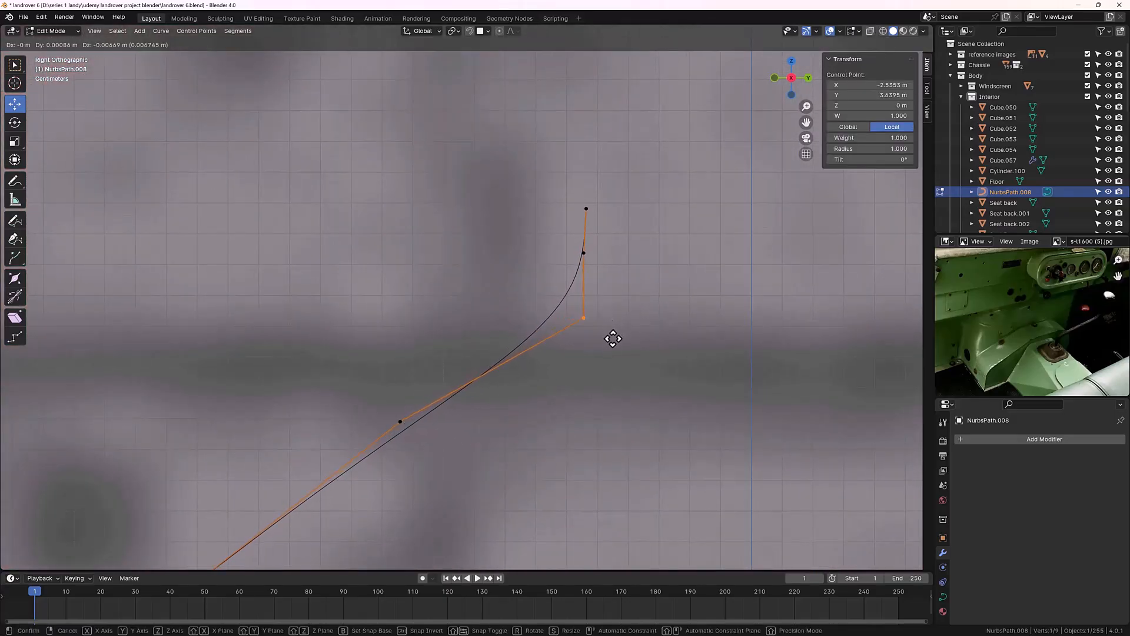
click(612, 362)
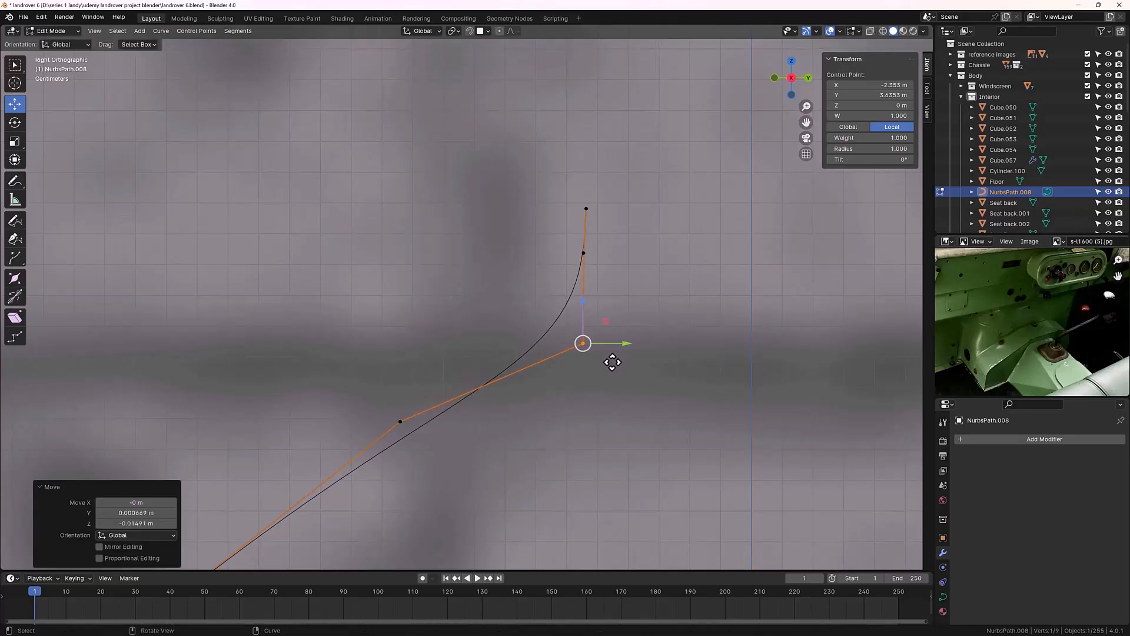
Step: Tighten the upper bend by moving the diagonal's control point to about local X -2.264 m, Y 3.561 m and the point above the corner down beside it
drag(373, 398, 405, 427)
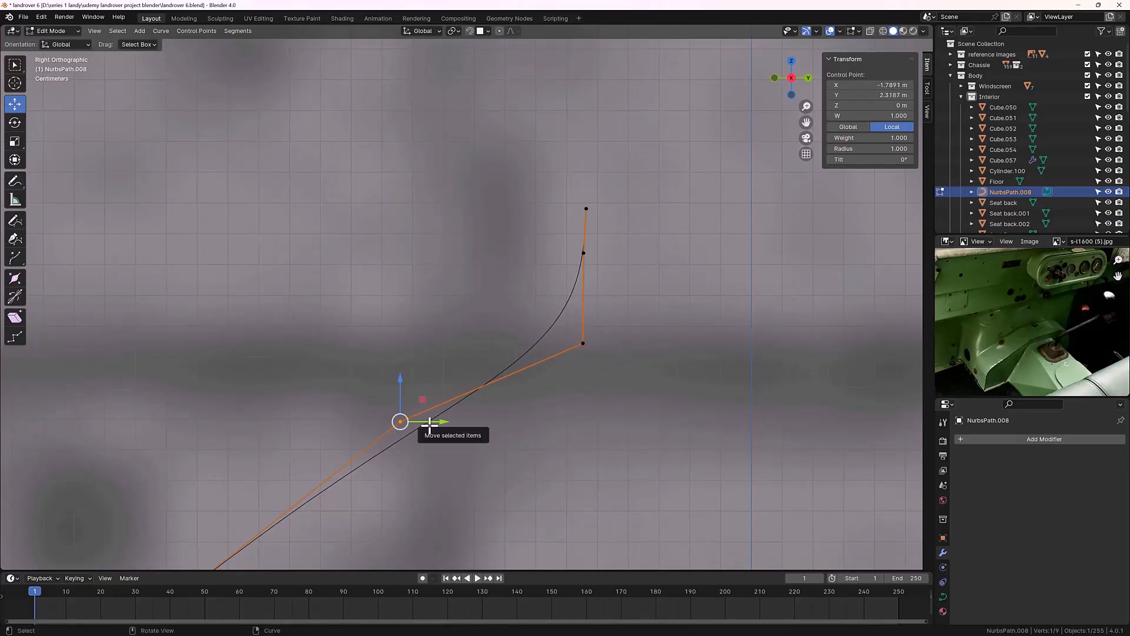
key(g)
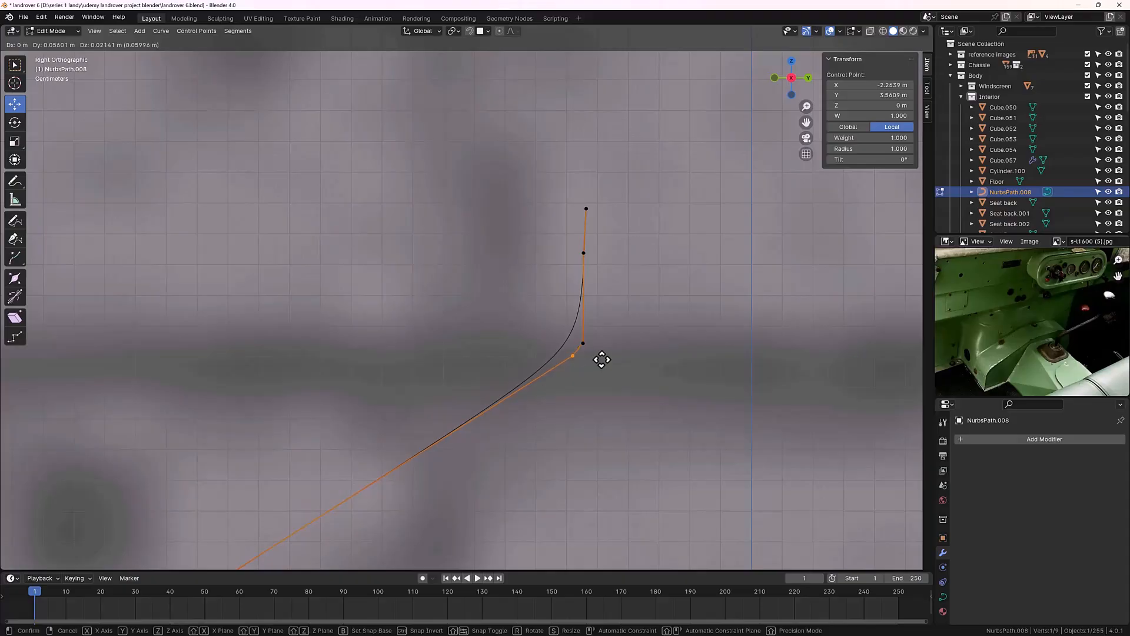
click(601, 359)
click(596, 265)
key(g)
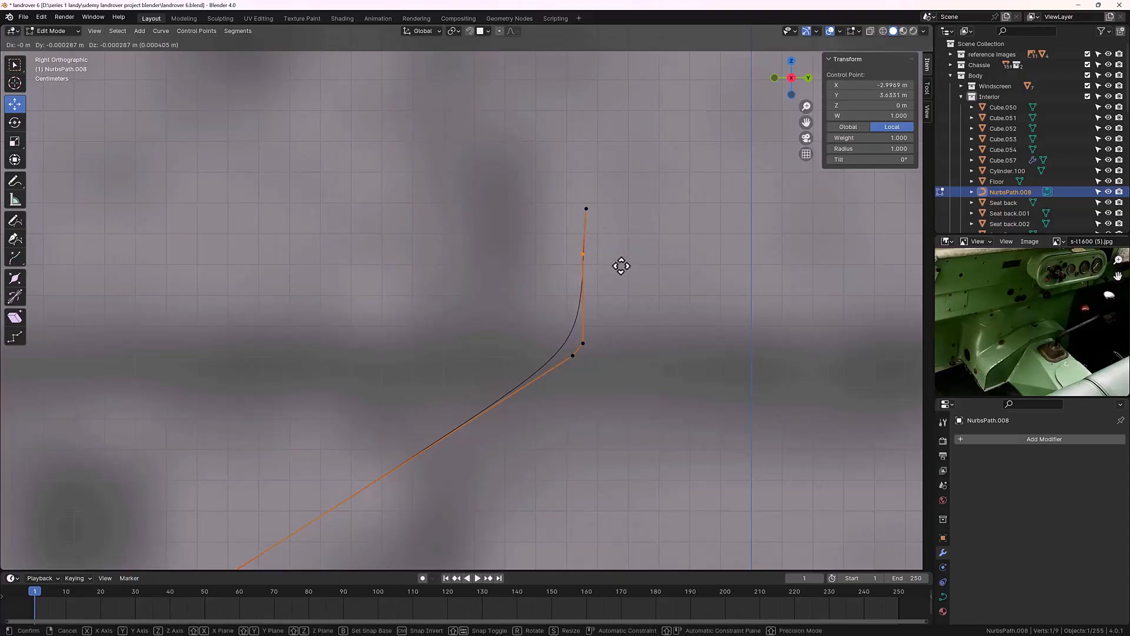
click(623, 330)
click(623, 347)
Step: Lower the three control points of the lower bend together along Z, closer to the domed collar
scroll(623, 349, down, 2)
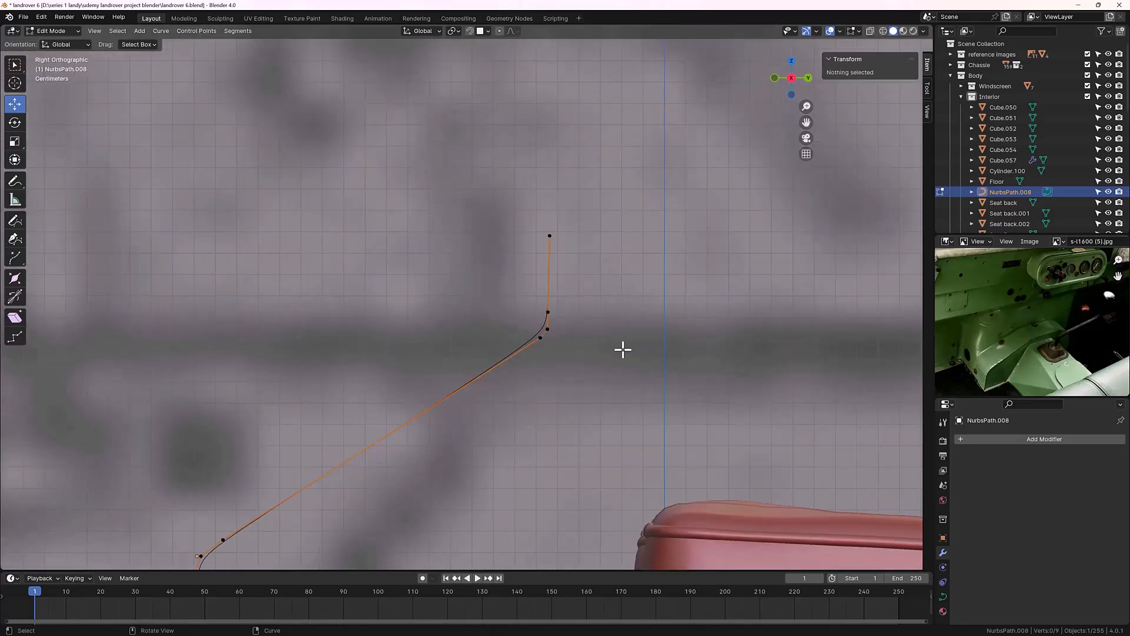
scroll(571, 349, down, 2)
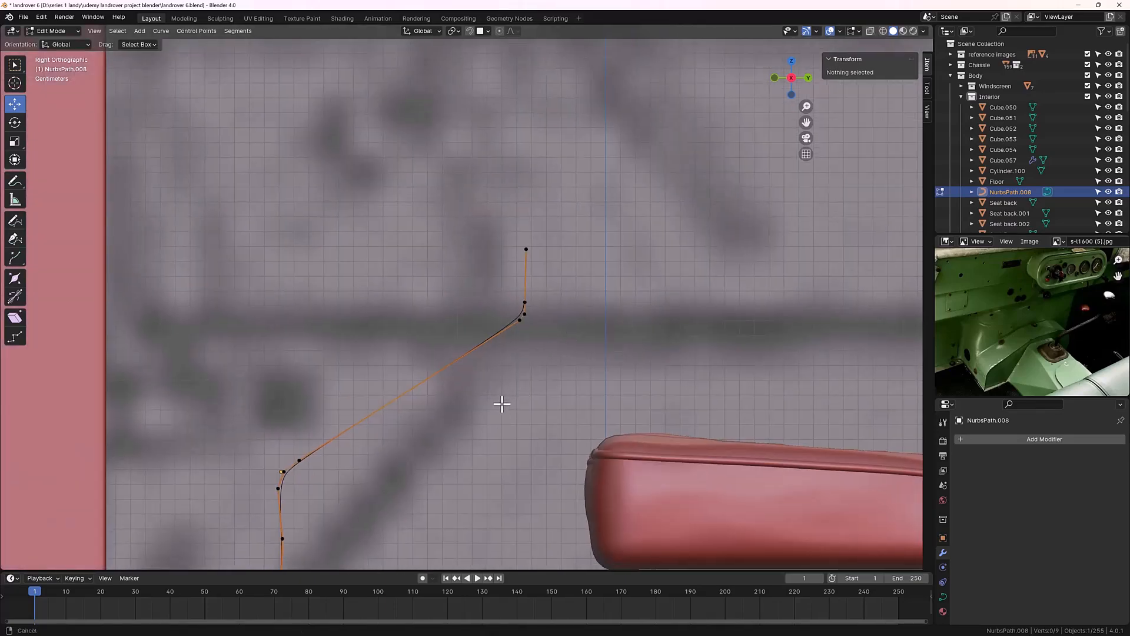
shift+middle_drag(502, 404, 594, 280)
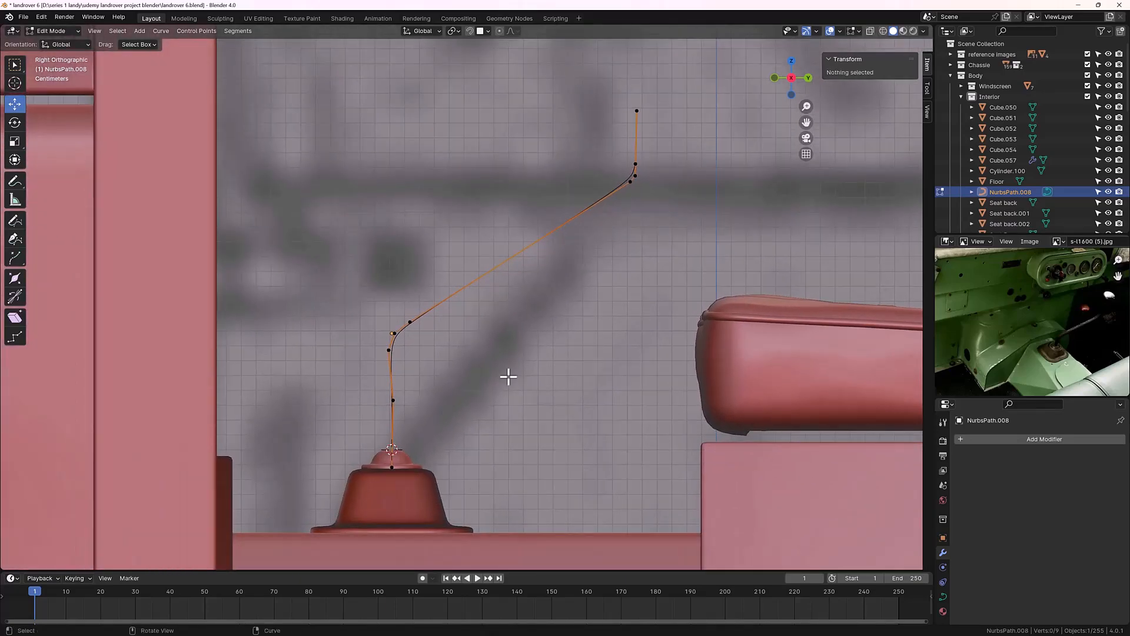
shift+middle_drag(508, 376, 527, 316)
scroll(406, 357, up, 2)
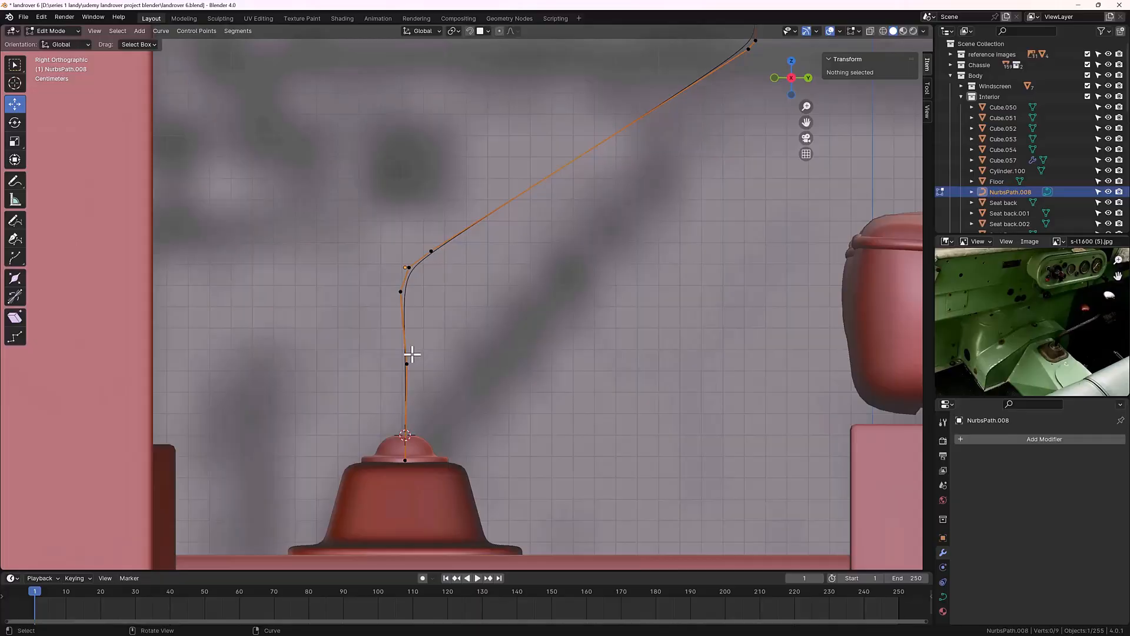
drag(333, 210, 451, 312)
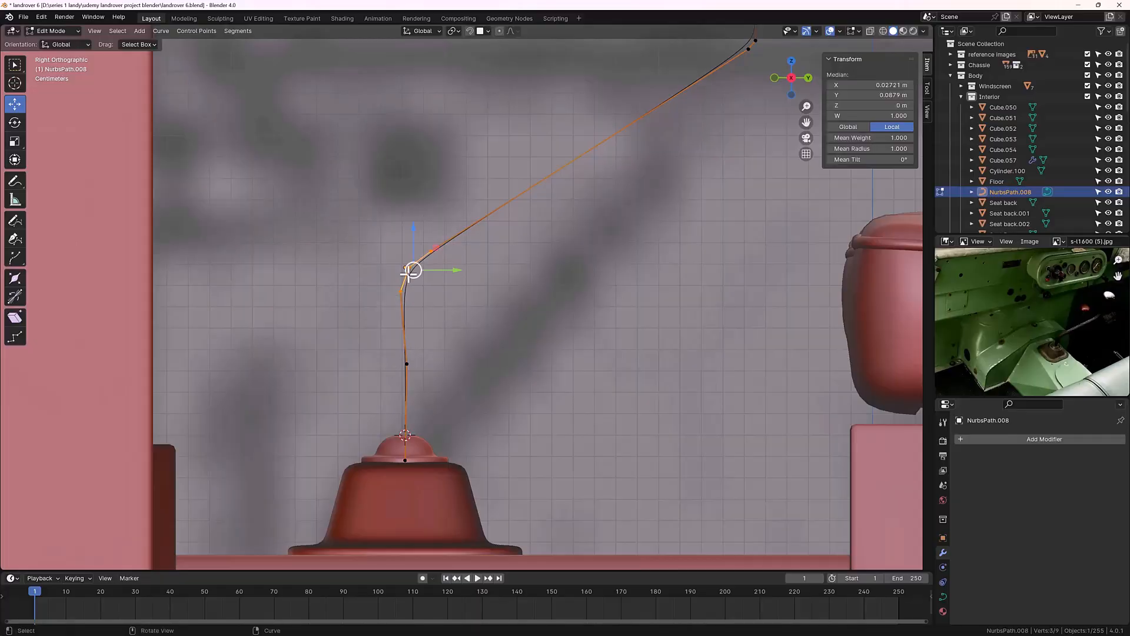
drag(411, 226, 403, 272)
Step: Lower the single control point beneath the lower bend along Z to just above the domed collar
click(407, 356)
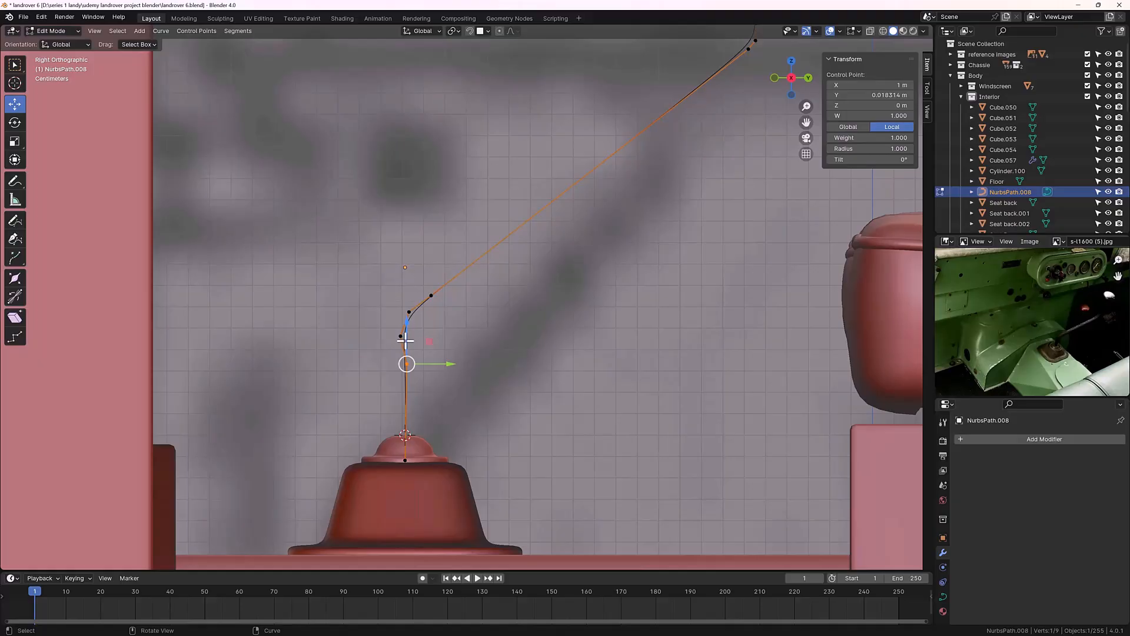
drag(409, 320, 398, 352)
click(557, 330)
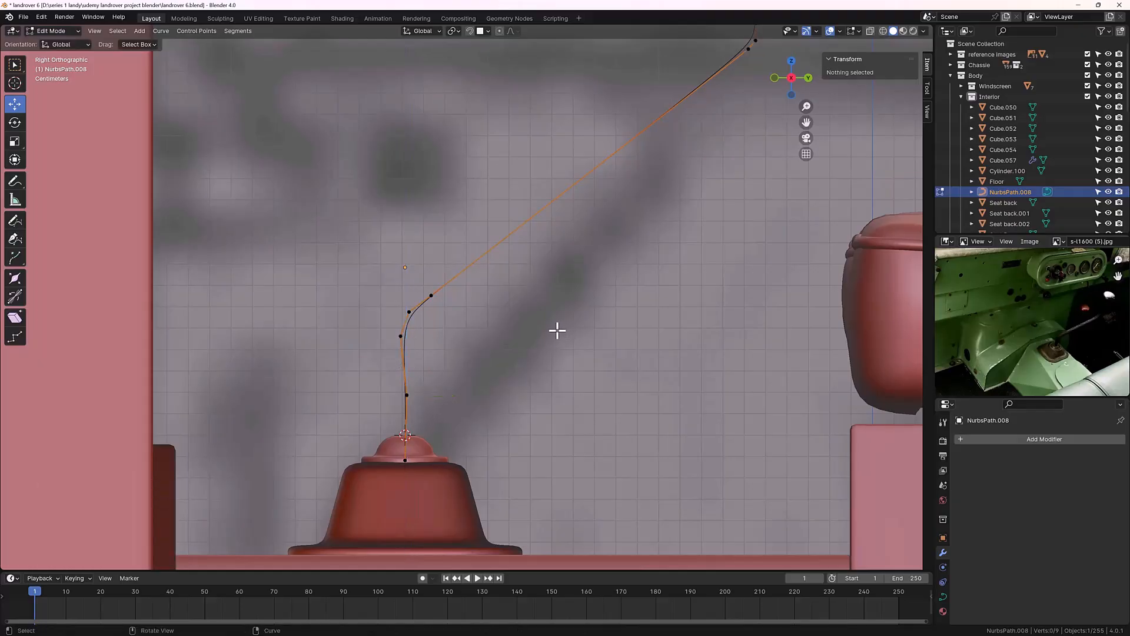
Step: Give the gear lever curve a round bevel with a depth of 0.12 m so it becomes a solid-looking shaft
middle_drag(556, 331, 612, 346)
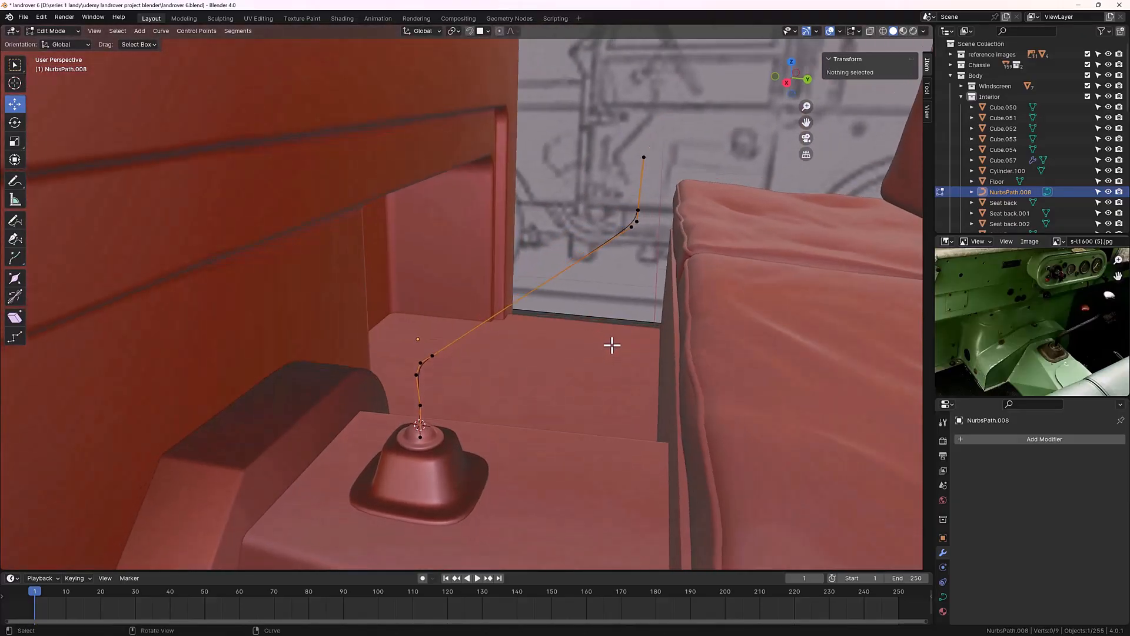
click(943, 597)
scroll(1004, 559, down, 6)
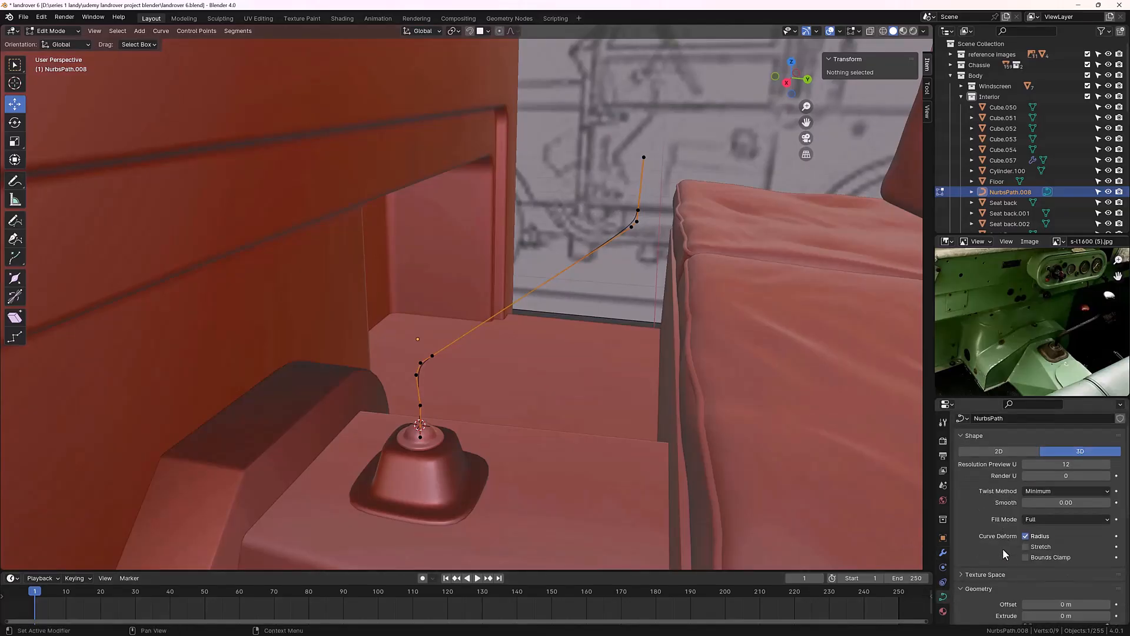
click(1089, 553)
text(0.05)
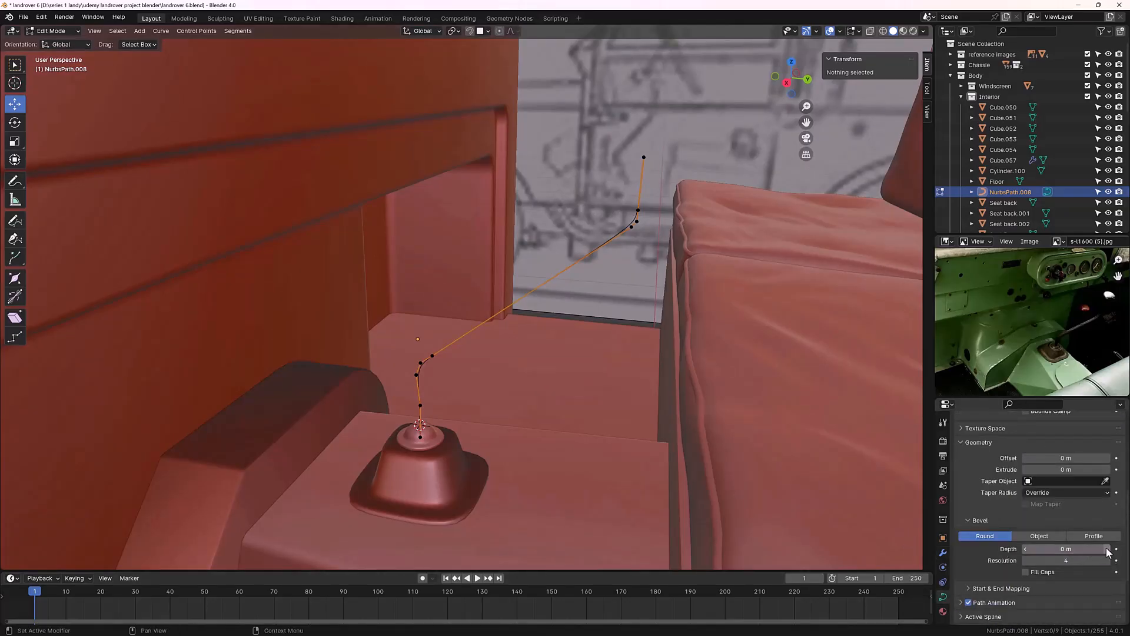
key(Return)
click(1108, 550)
click(1109, 550)
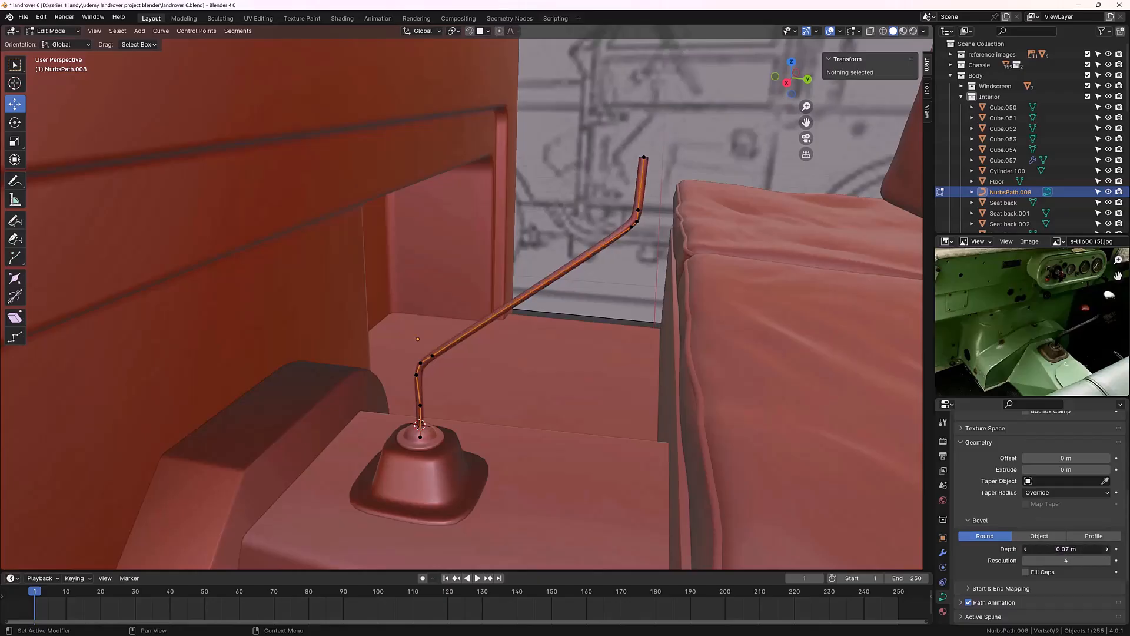
click(1108, 549)
click(1109, 550)
click(1109, 550)
middle_drag(500, 313, 531, 295)
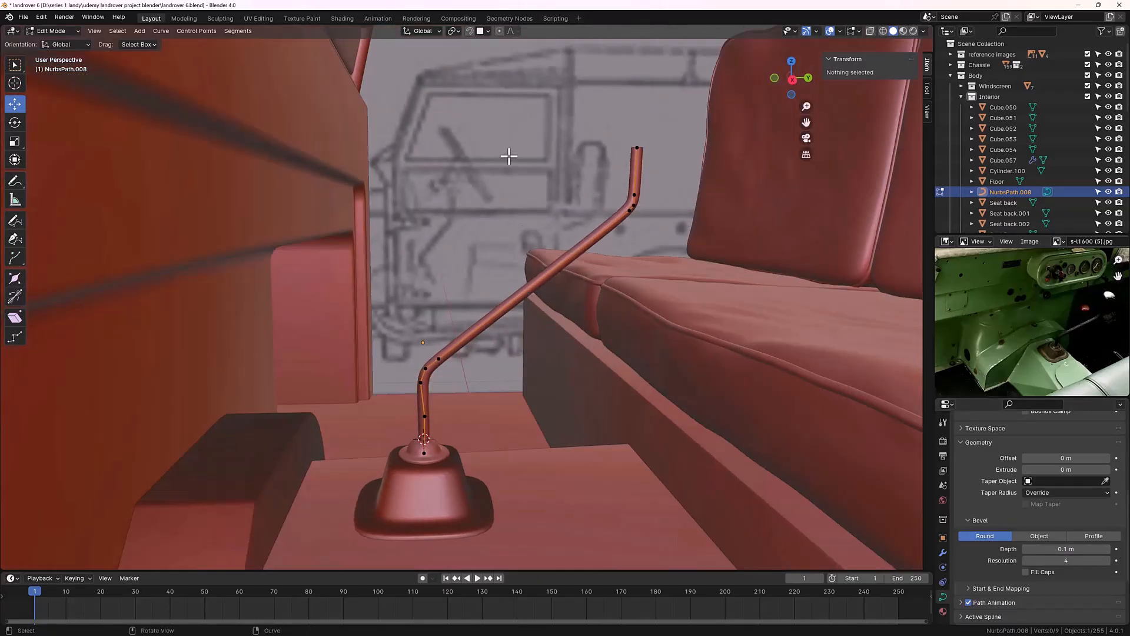
middle_drag(507, 156, 570, 213)
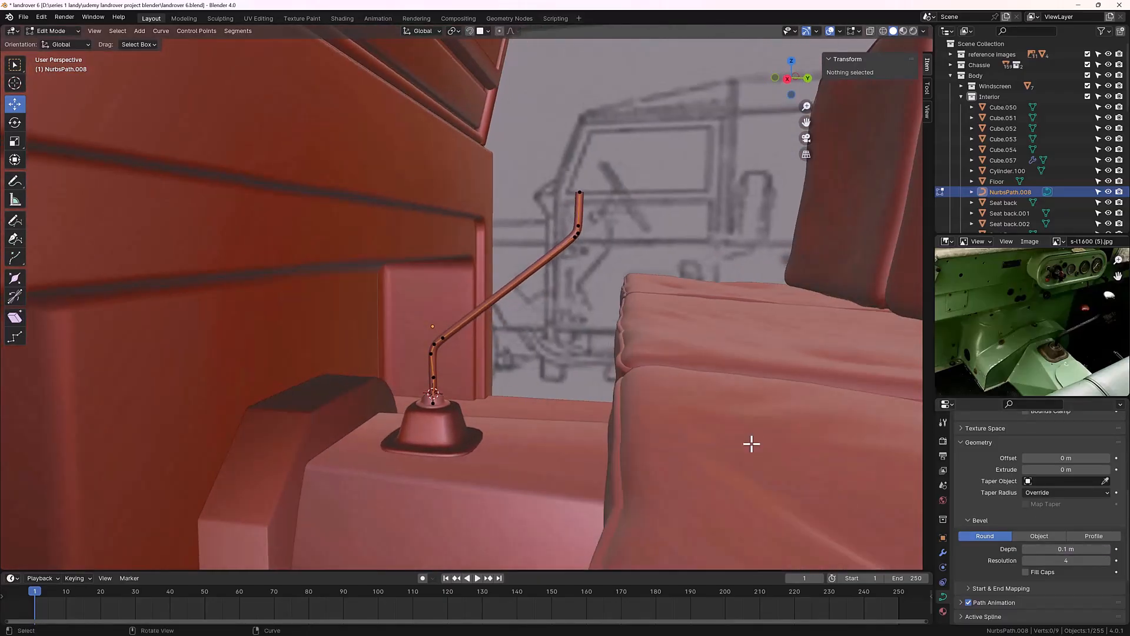
click(1108, 549)
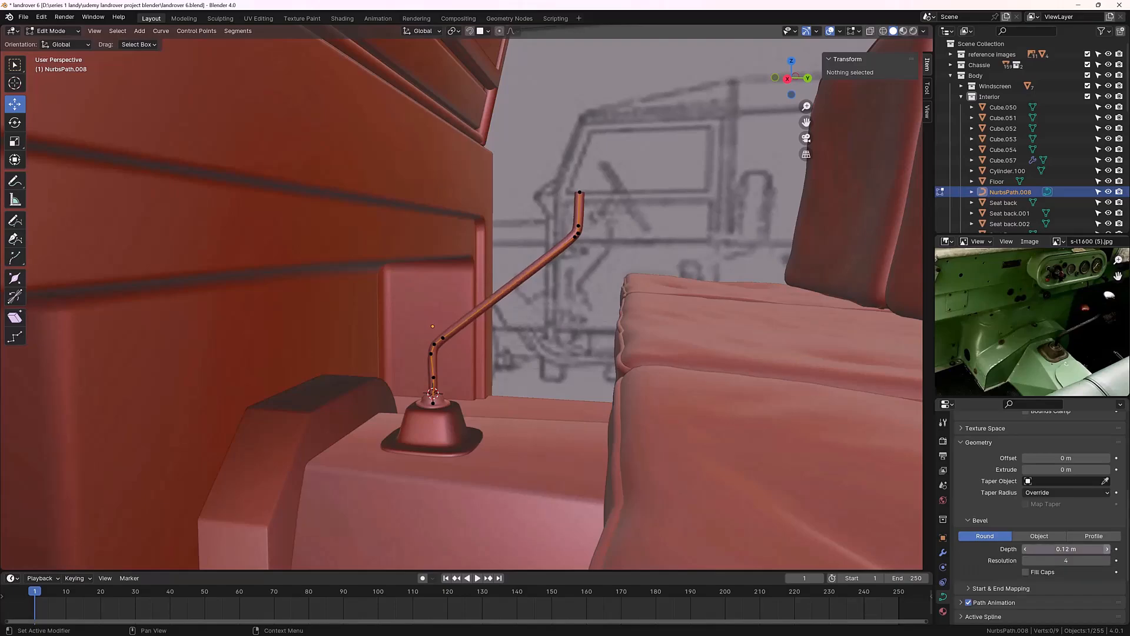
Step: Reduce the gear lever curve's preview resolution U to 5
middle_drag(651, 189, 606, 239)
scroll(1057, 509, up, 6)
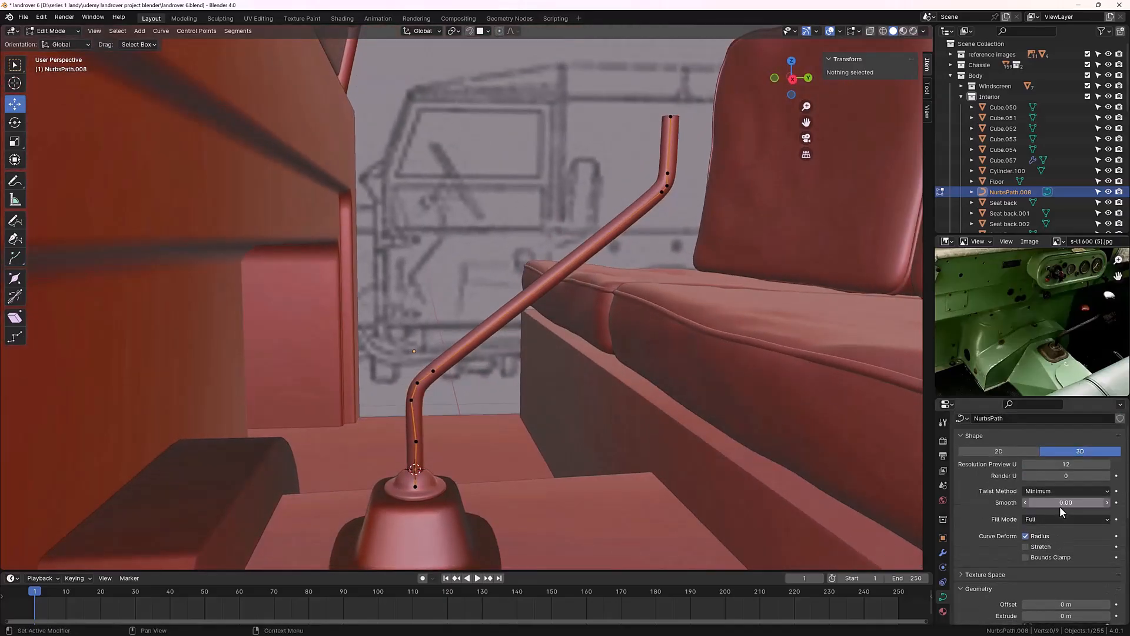
scroll(1059, 506, up, 1)
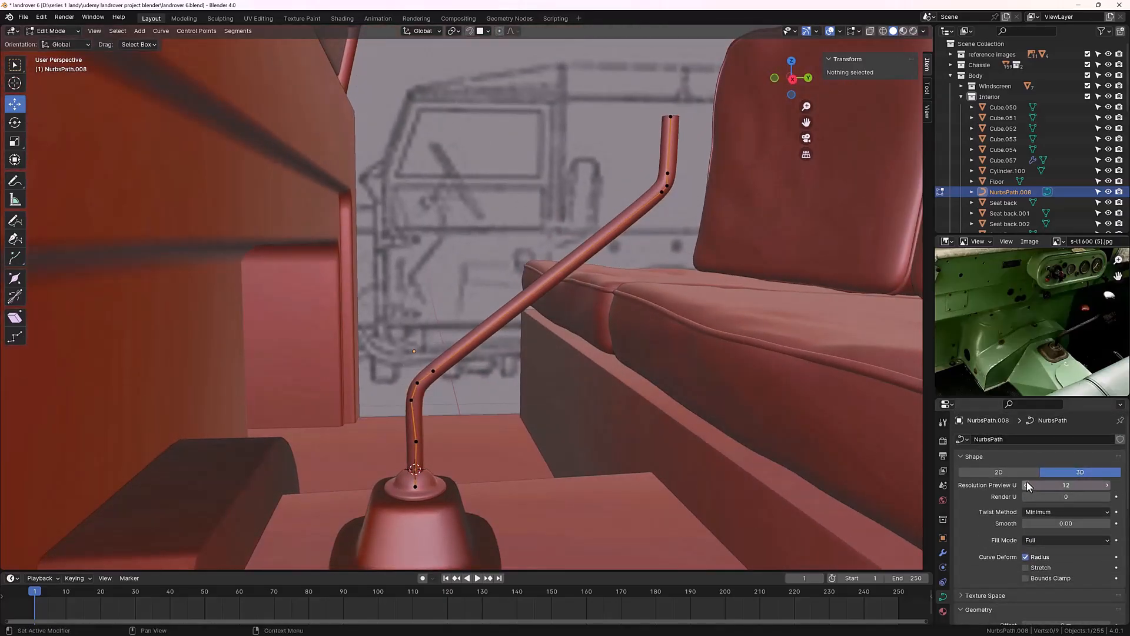
drag(1027, 482, 1010, 481)
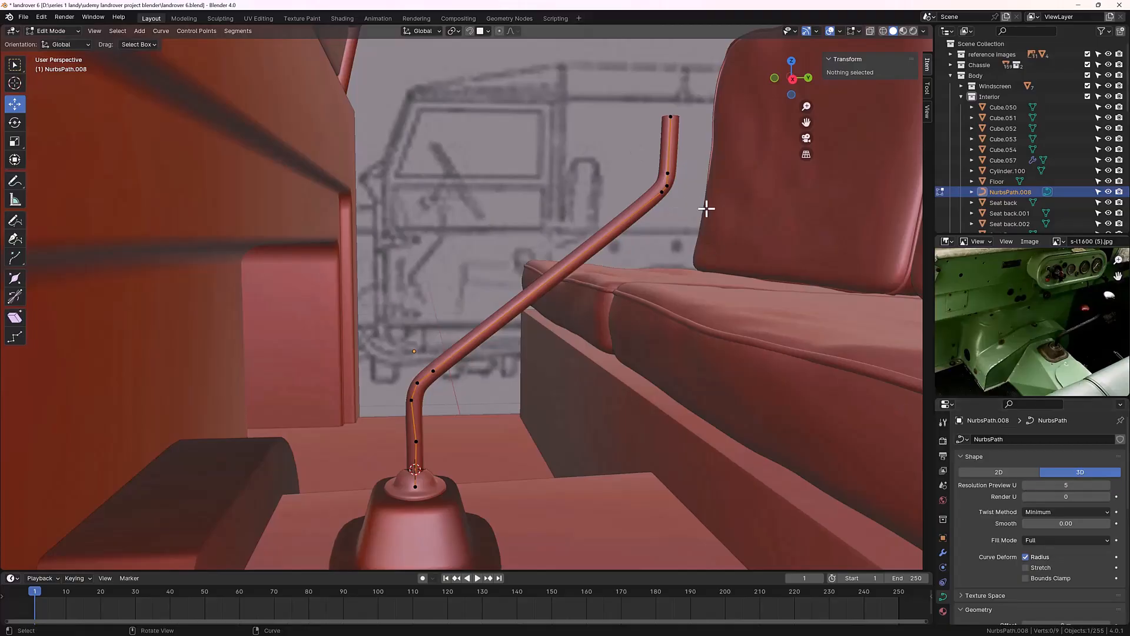
Step: Reduce the bevel resolution of the gear lever shaft to 3
middle_drag(707, 207, 655, 247)
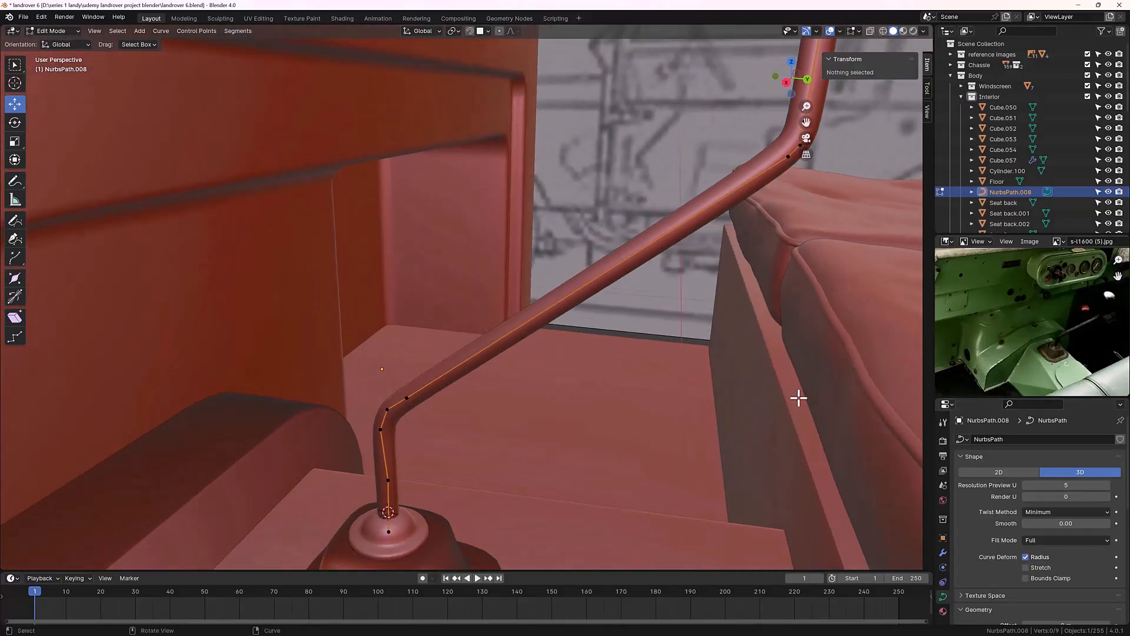
scroll(1031, 551, down, 10)
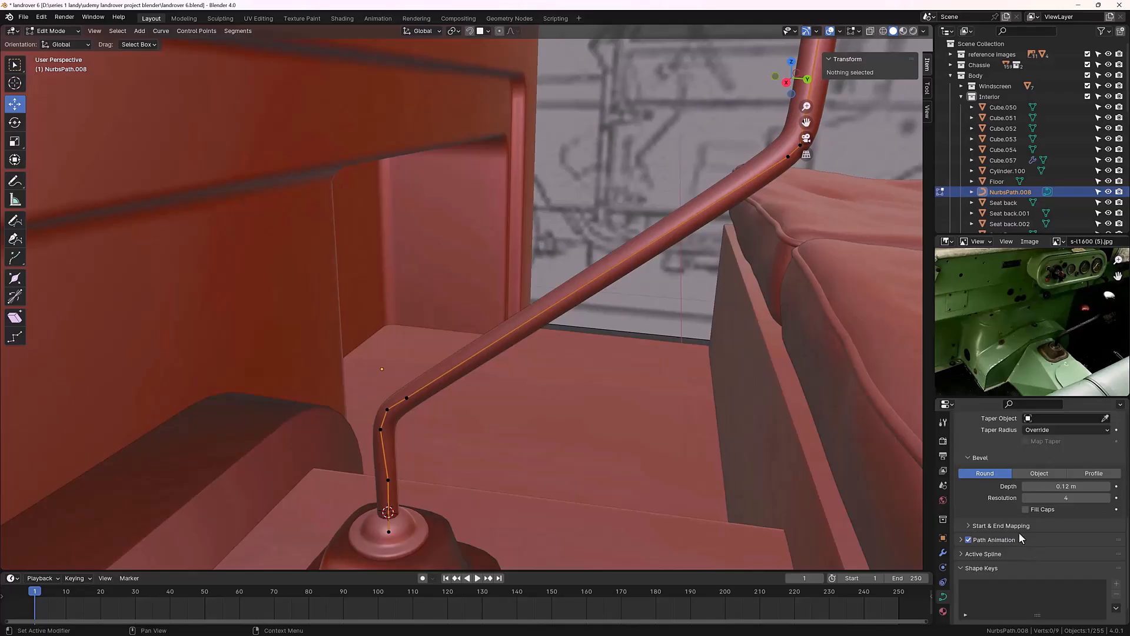
drag(1027, 498, 1063, 492)
middle_drag(683, 279, 653, 305)
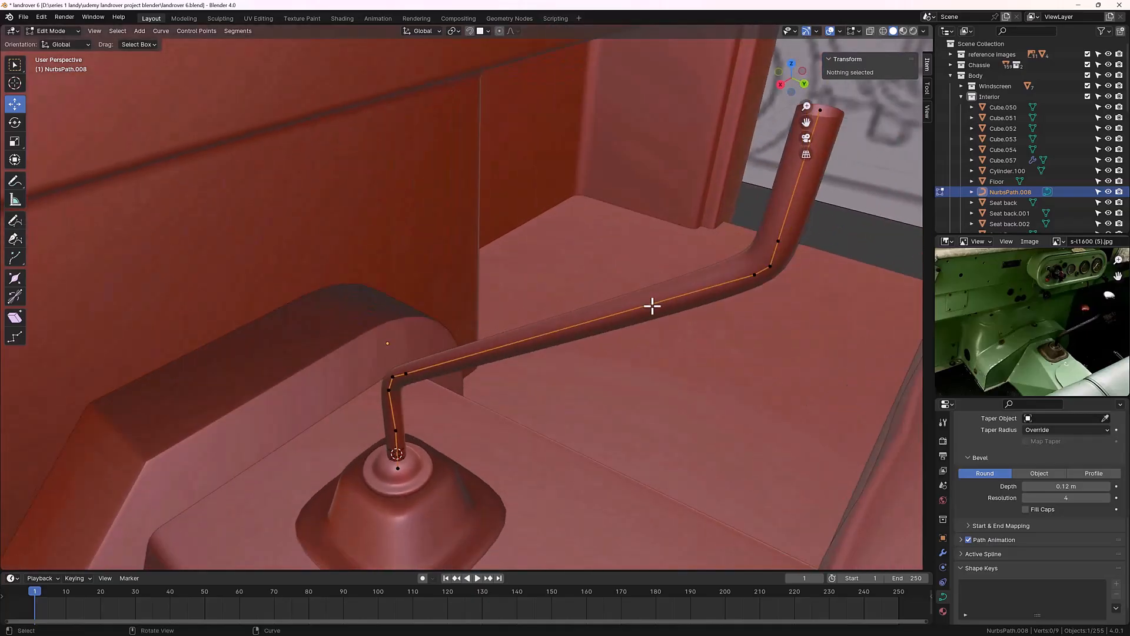
click(1026, 498)
middle_drag(842, 213, 716, 297)
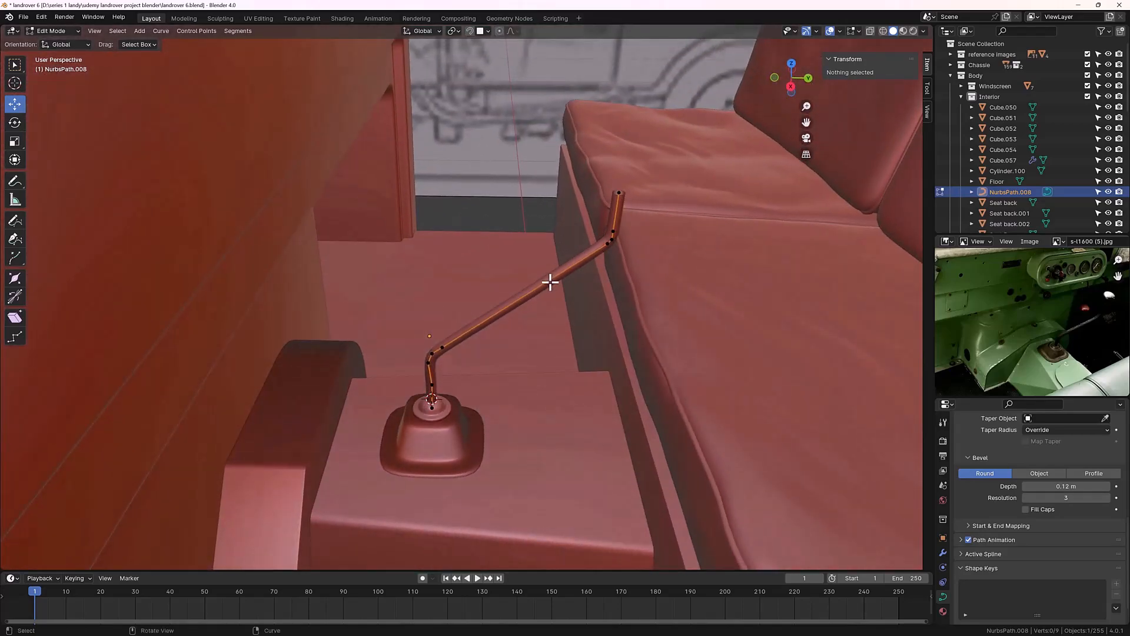
Step: Leave Edit Mode and convert the gear lever shaft from a curve to a mesh
key(Tab)
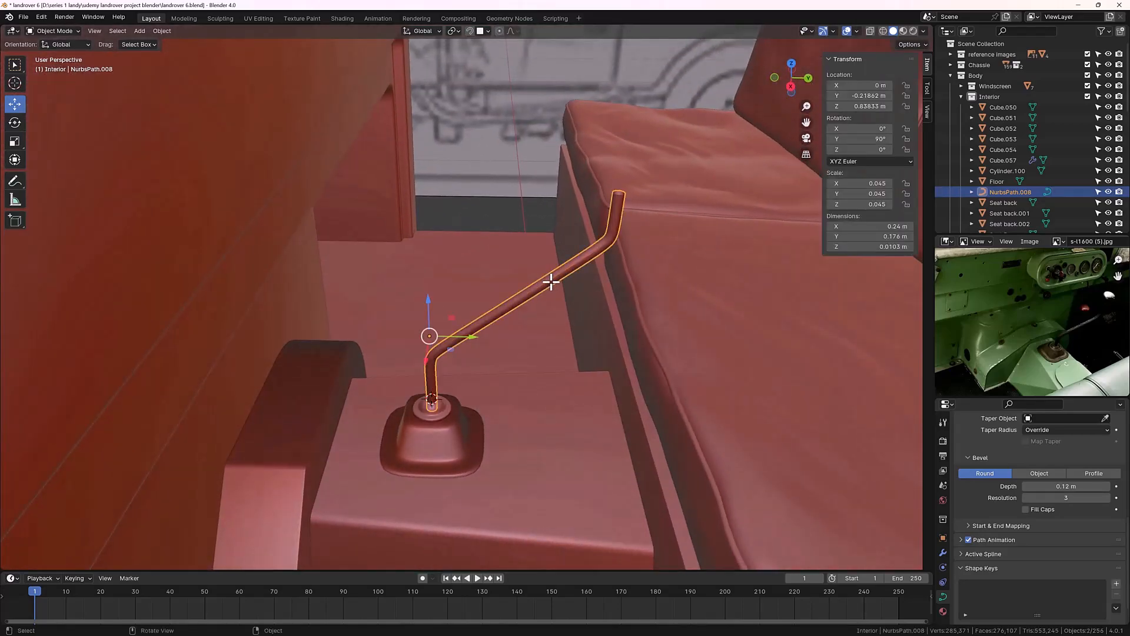
click(497, 131)
middle_drag(496, 131, 553, 283)
scroll(559, 282, up, 3)
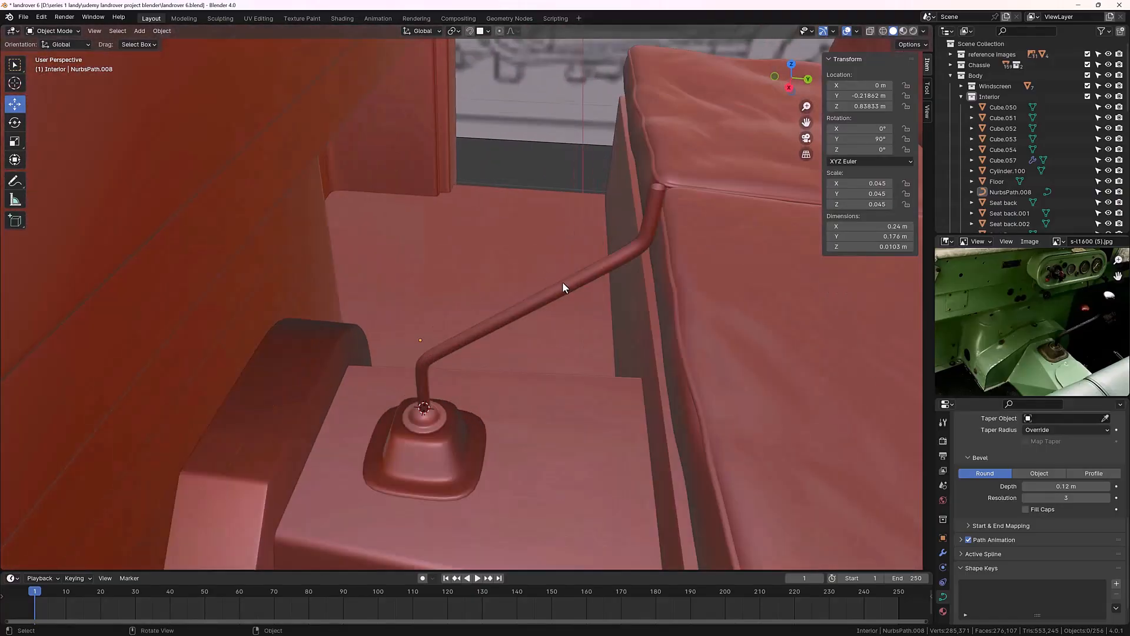
click(567, 283)
right_click(566, 284)
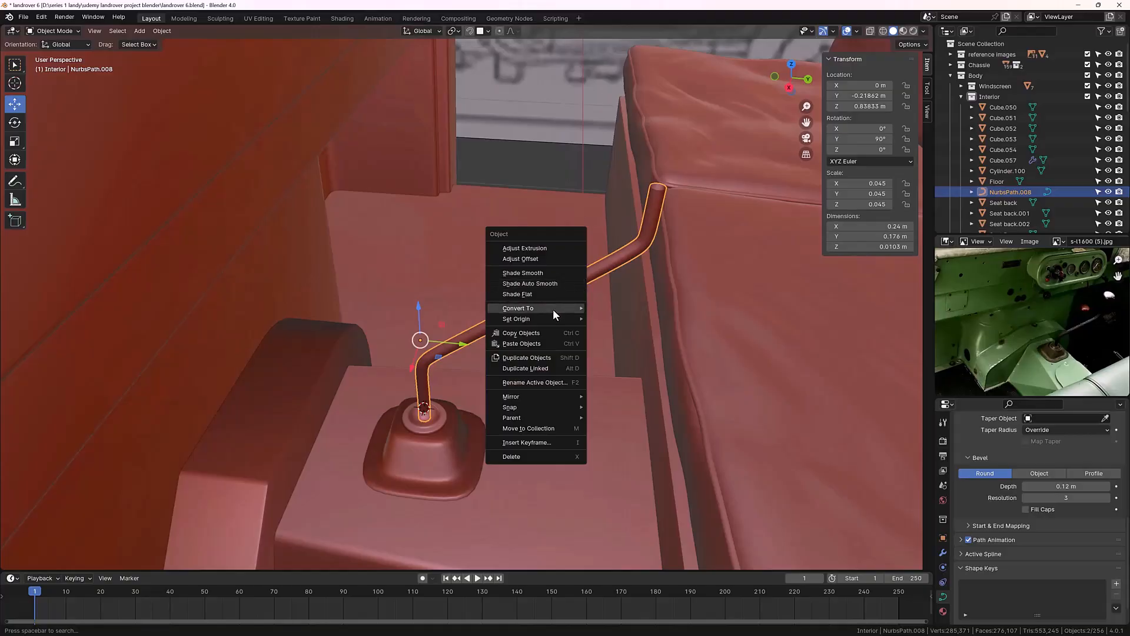
mouse_move(553, 309)
click(605, 320)
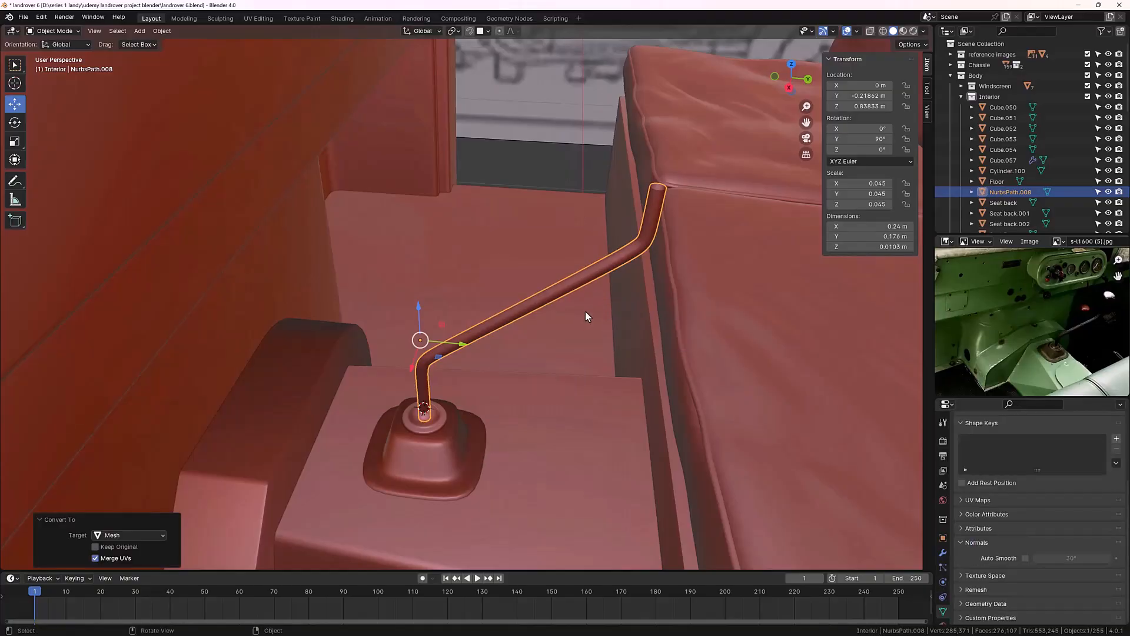
Step: Select the open edge loop at the shaft's upper end in Edit Mode and snap the 3D cursor to it
shift+middle_drag(584, 286, 491, 344)
scroll(539, 280, up, 2)
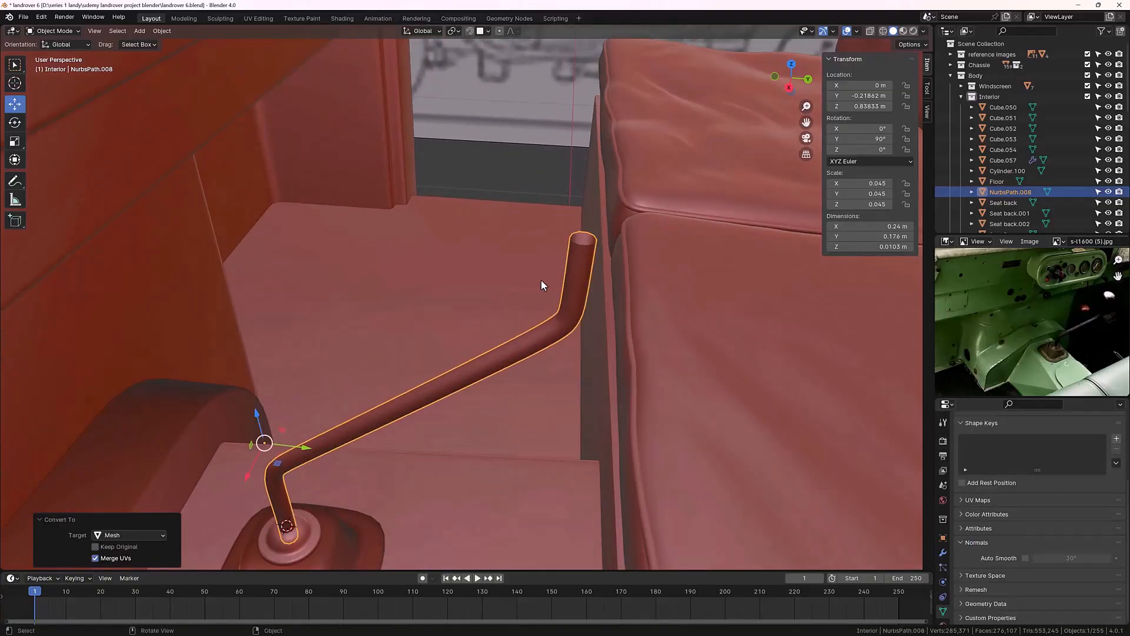
key(Tab)
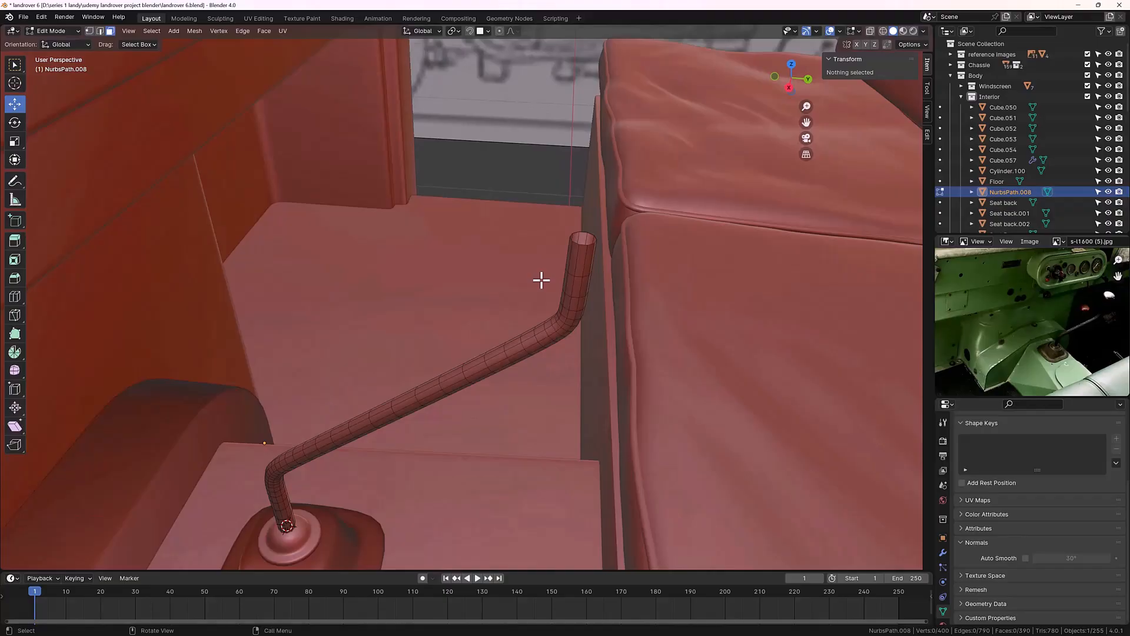
middle_drag(635, 247, 612, 262)
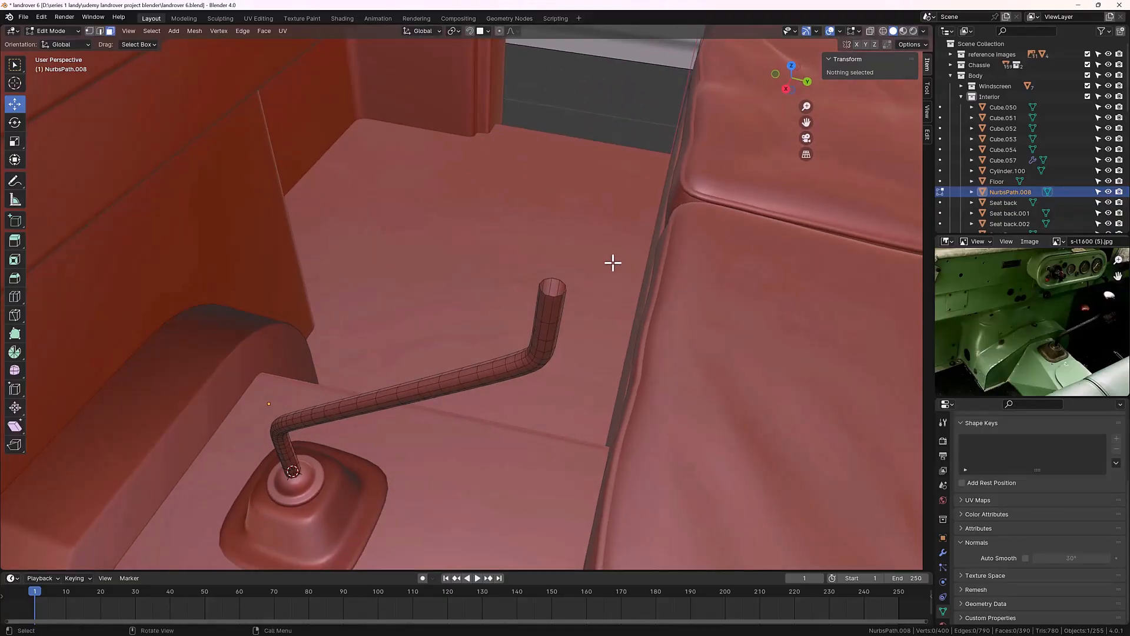
key(2)
alt+click(551, 296)
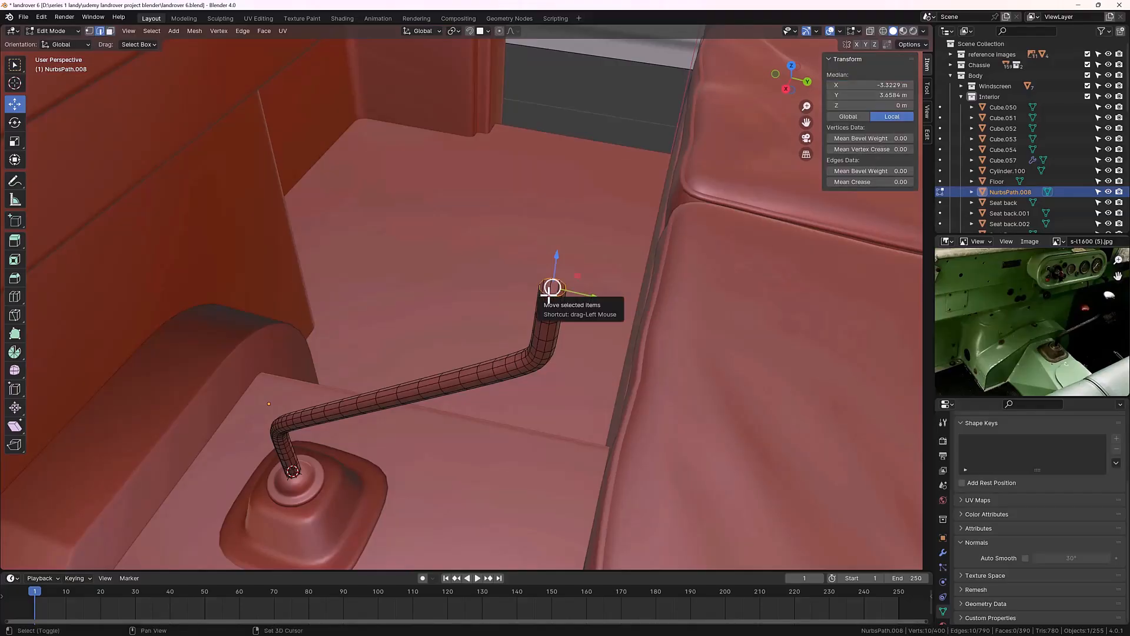
key(shift+s)
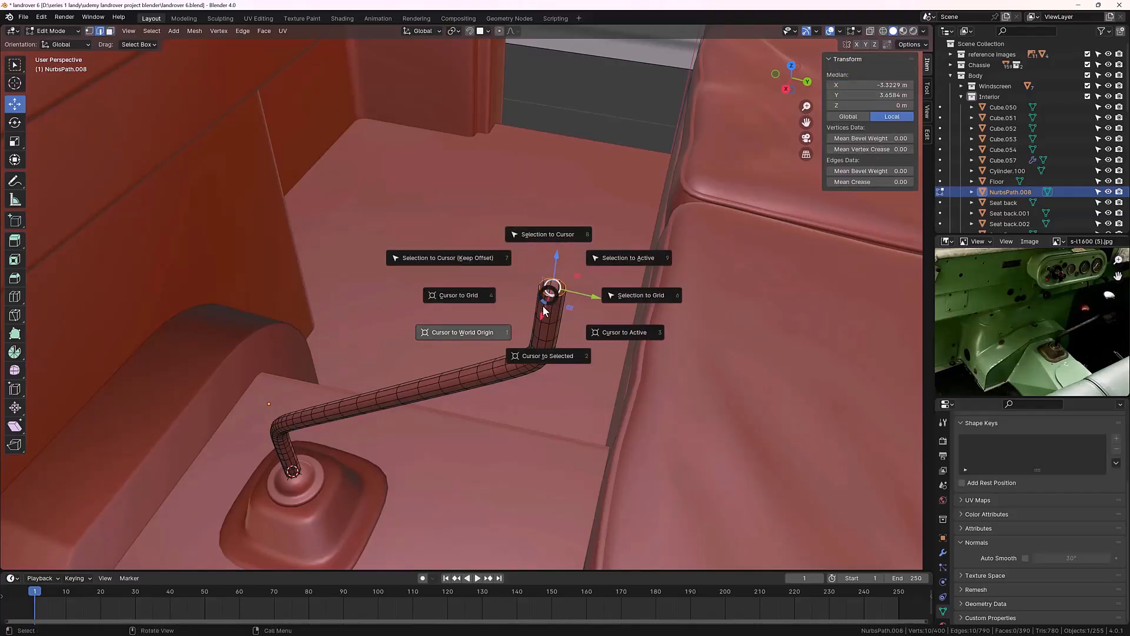
click(542, 360)
mouse_move(518, 336)
middle_down()
mouse_move(537, 315)
mouse_move(511, 346)
middle_up()
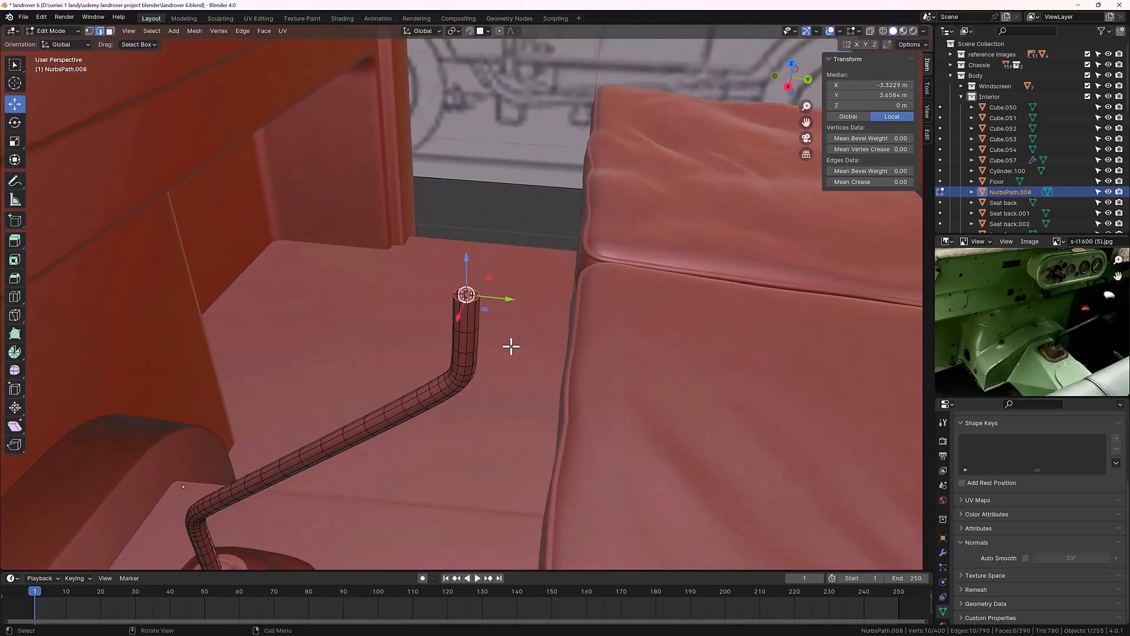
Step: Add a separate cylinder mesh at the shaft's upper end and scale it down to about 0.037 m in all dimensions
key(Tab)
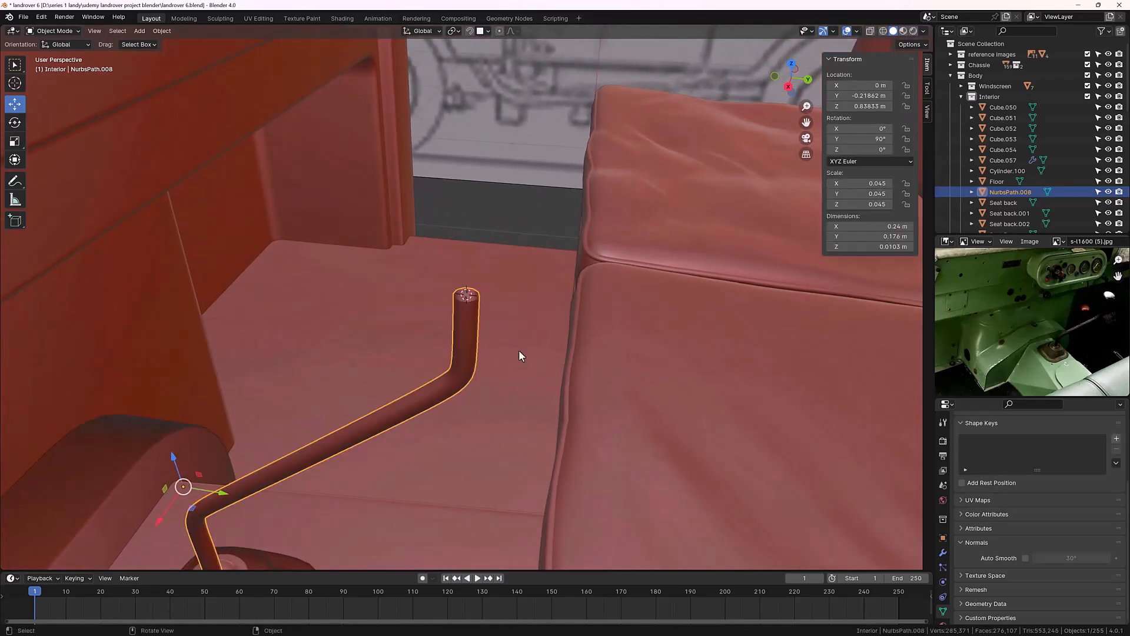
key(shift+a)
mouse_move(539, 335)
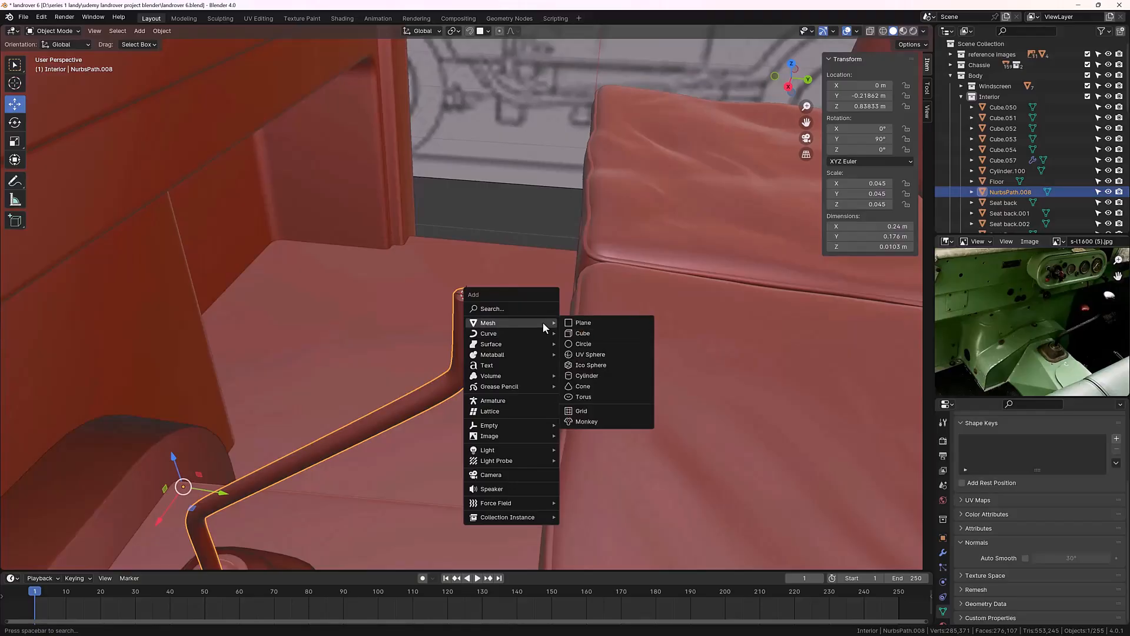
click(587, 375)
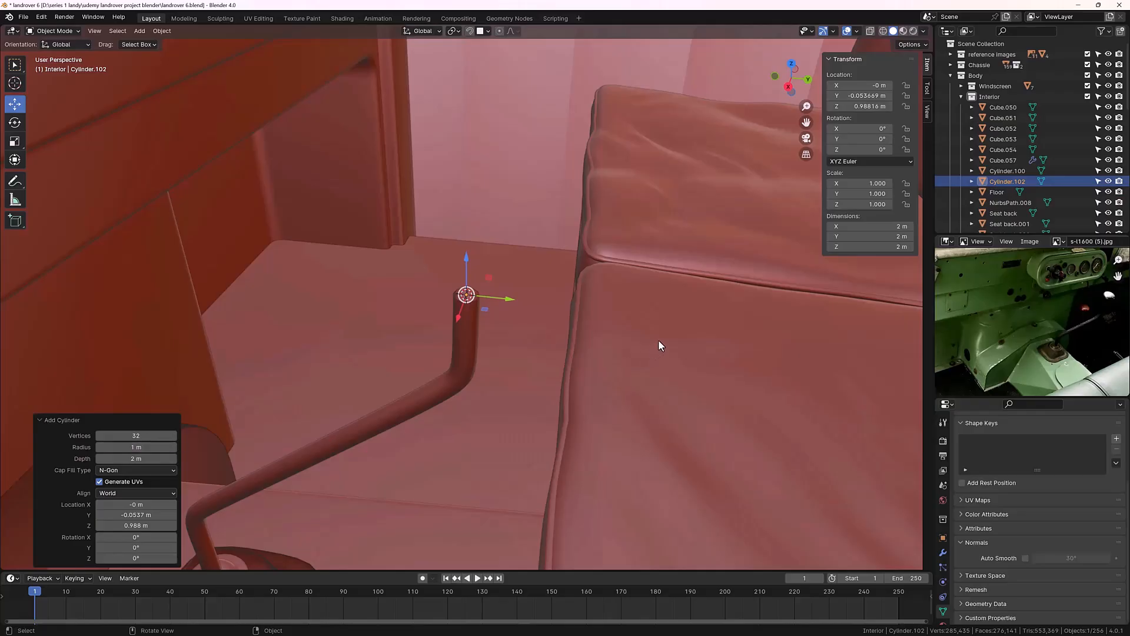
key(s)
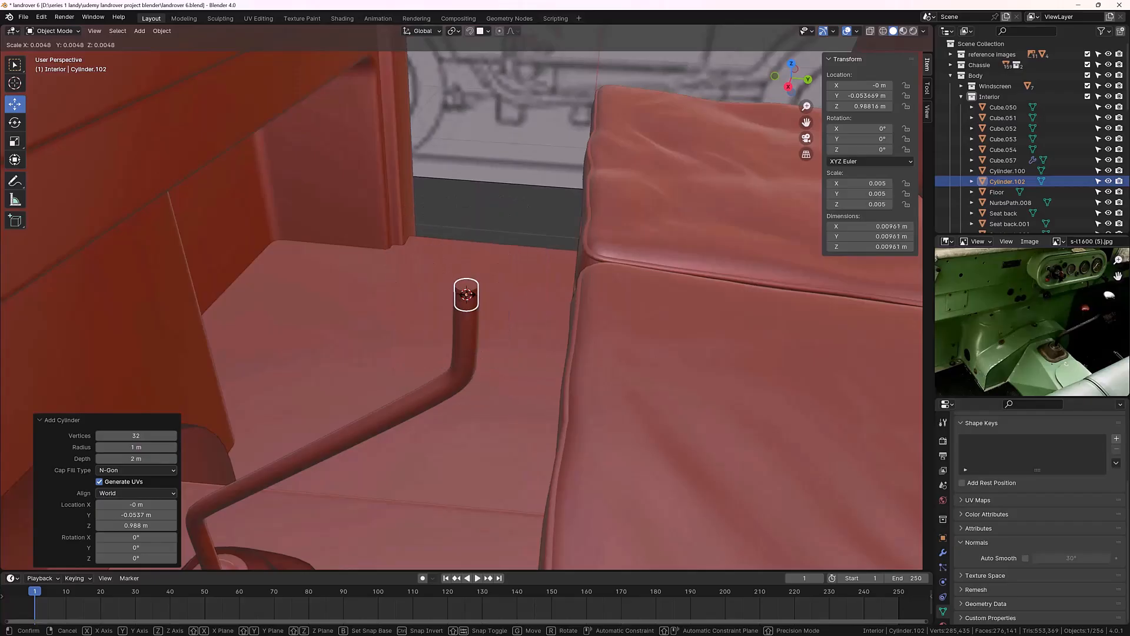
click(470, 324)
middle_drag(471, 324, 481, 292)
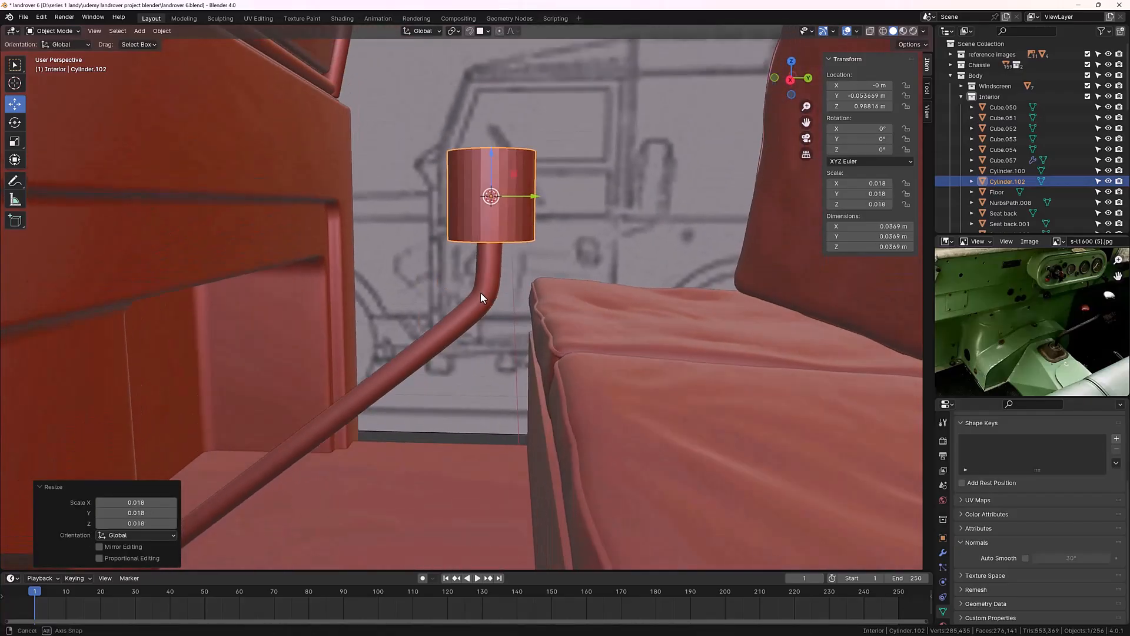
Step: Scale the knob cylinder up by 1.2 to about 0.044 m across and flatten it along Z to about 0.025 m high
key(s)
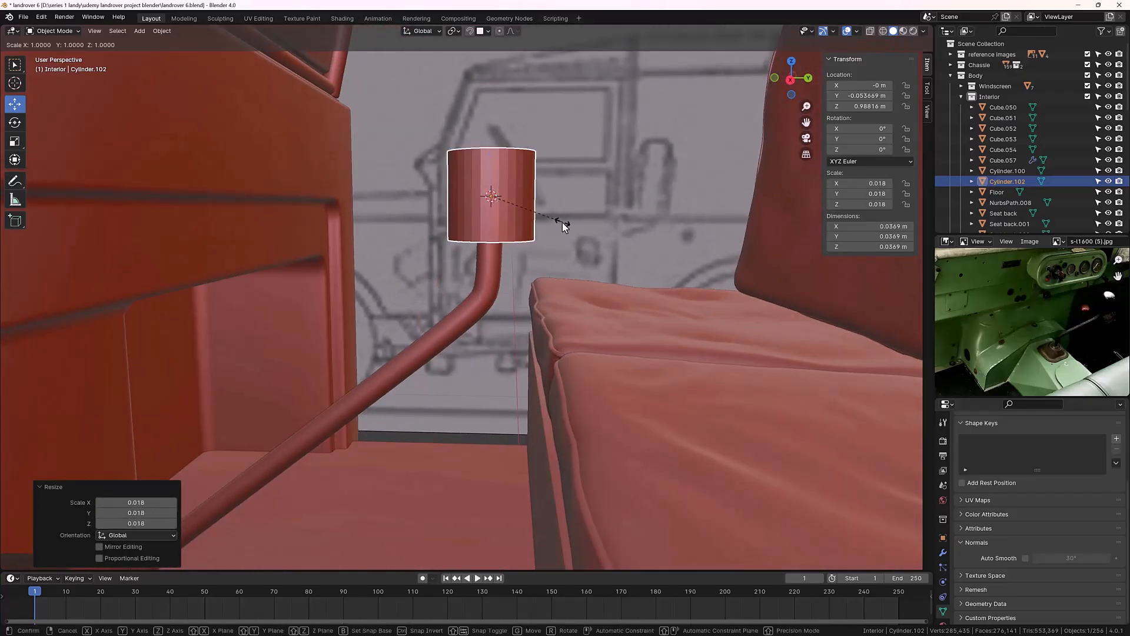
click(580, 222)
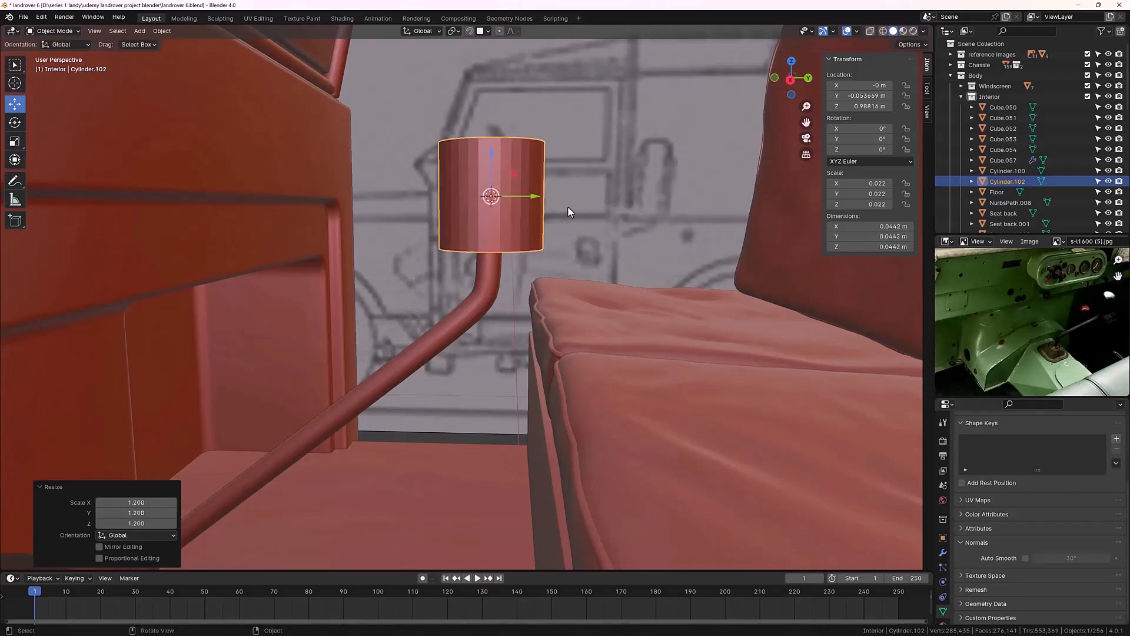
key(s)
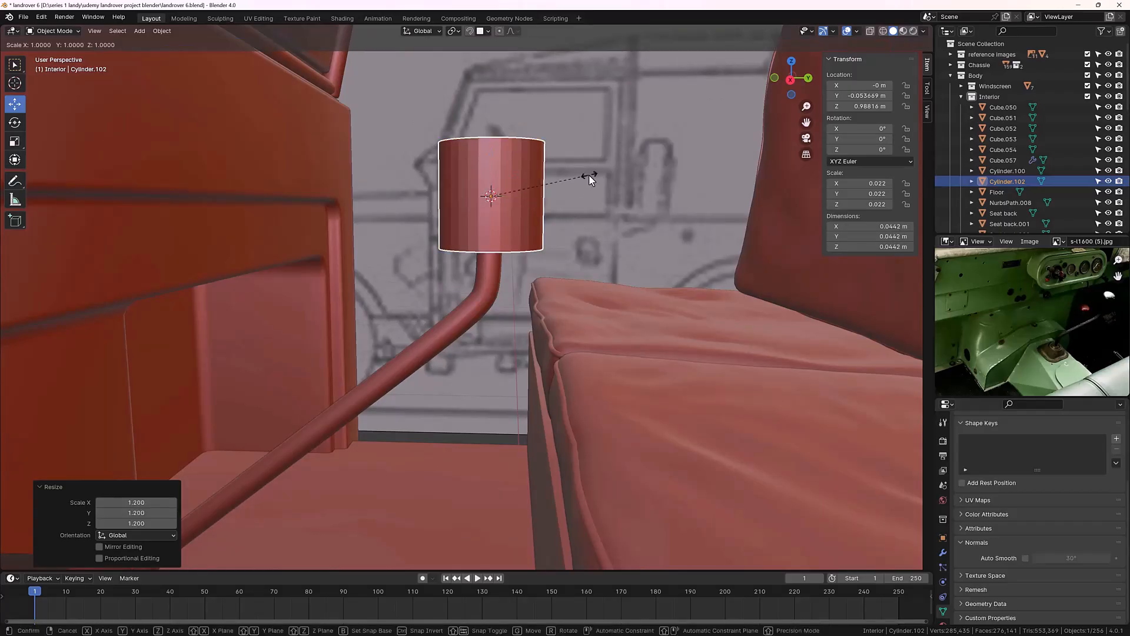
key(z)
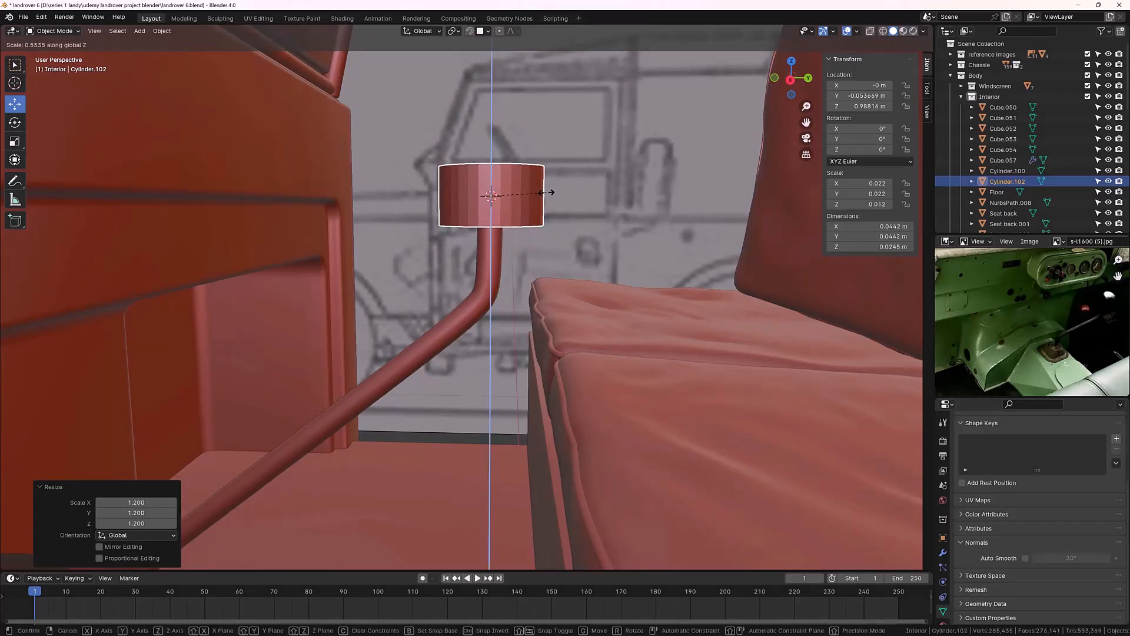
click(559, 189)
scroll(580, 184, down, 3)
click(582, 186)
mouse_move(583, 186)
middle_down()
mouse_move(575, 213)
mouse_move(513, 272)
mouse_move(598, 220)
mouse_move(592, 193)
middle_up()
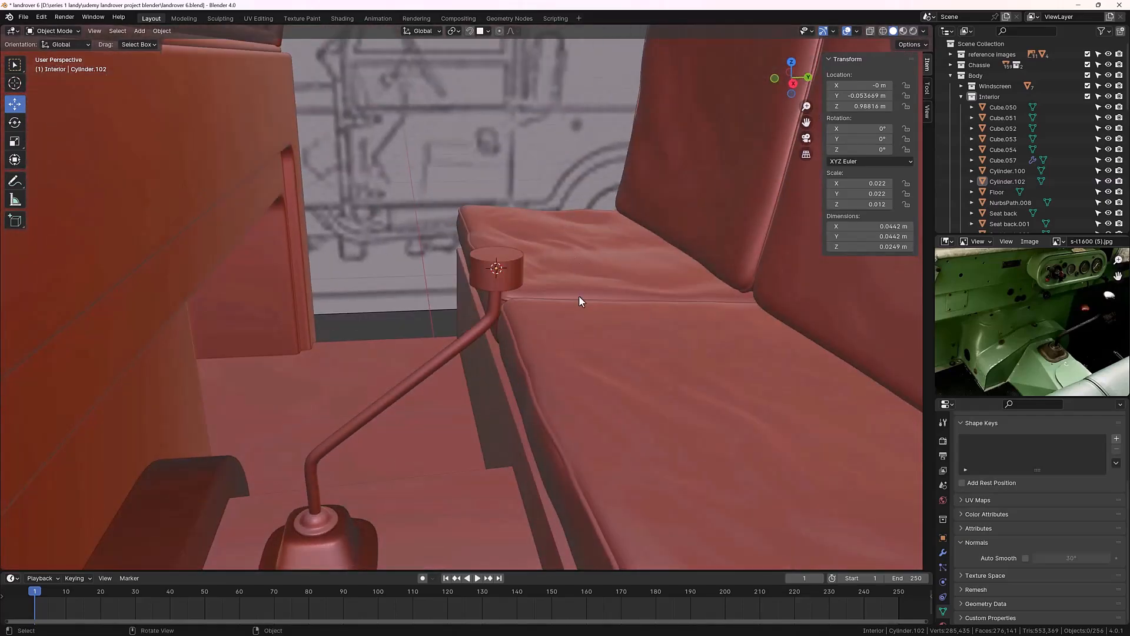
Step: Scale the gear lever's knob cylinder up uniformly to about 0.0515 m in diameter and 0.029 m high
middle_drag(580, 301, 509, 277)
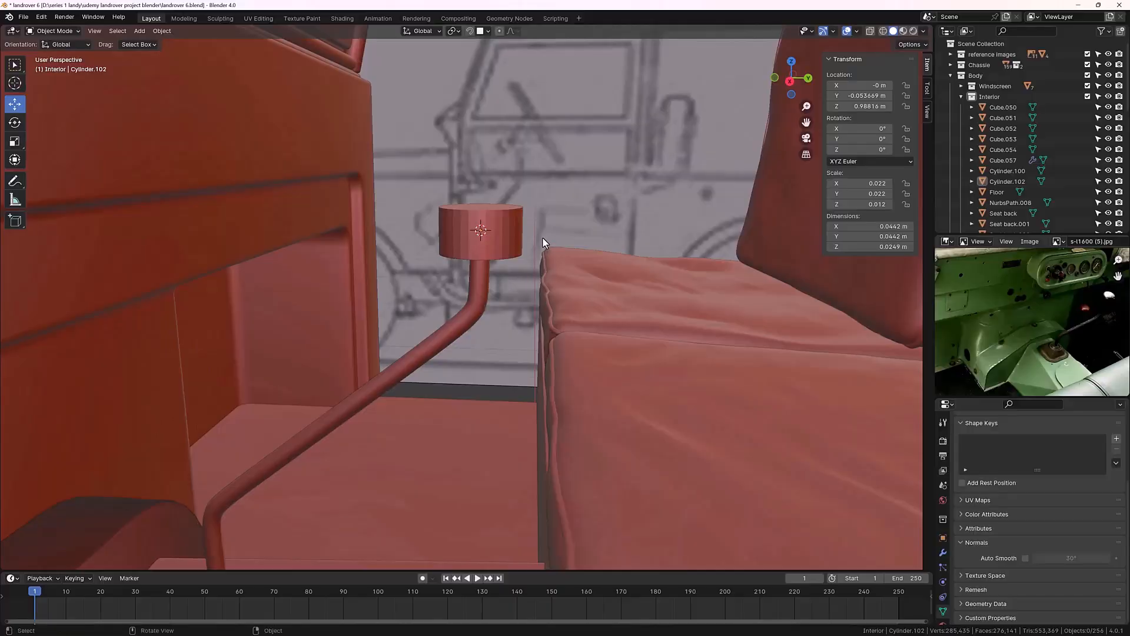
click(504, 231)
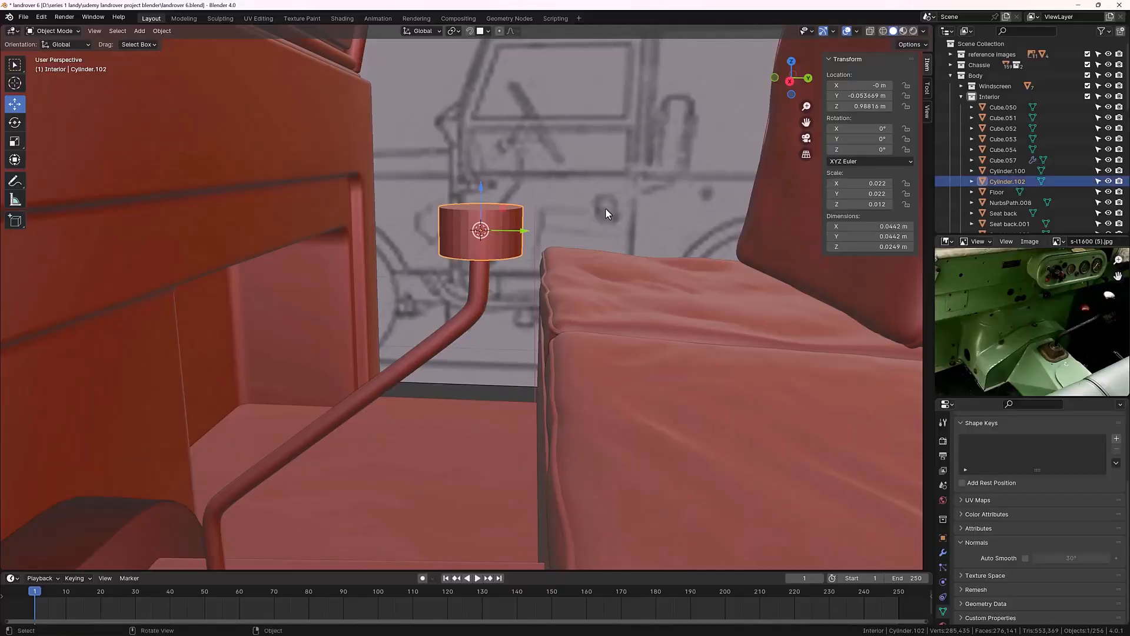
key(s)
click(592, 197)
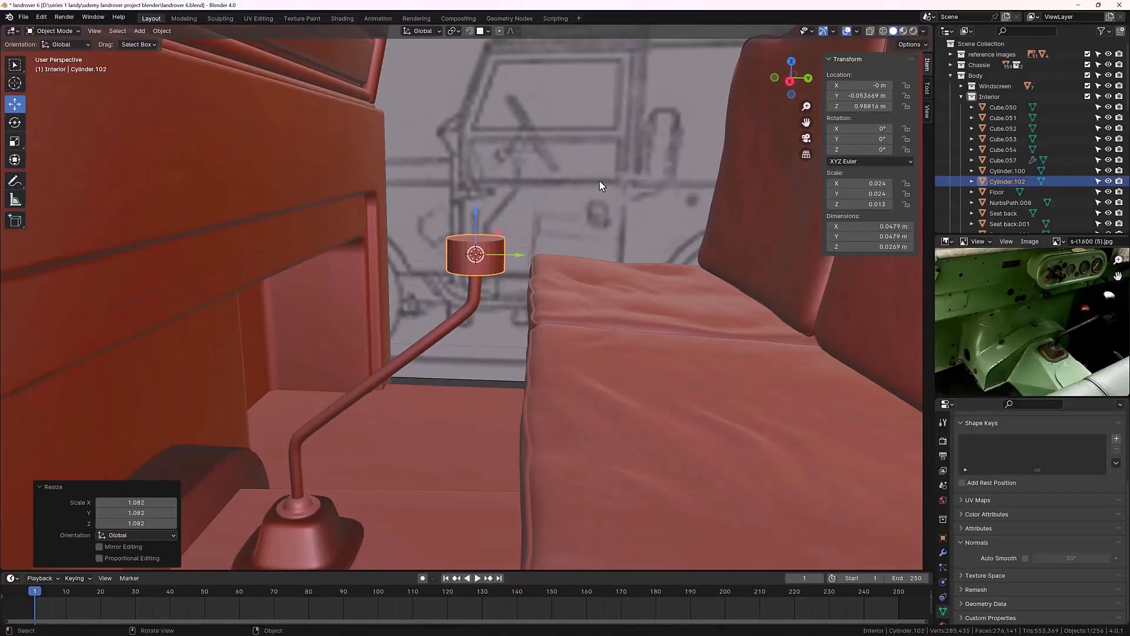
click(600, 180)
middle_drag(599, 180, 516, 234)
click(520, 219)
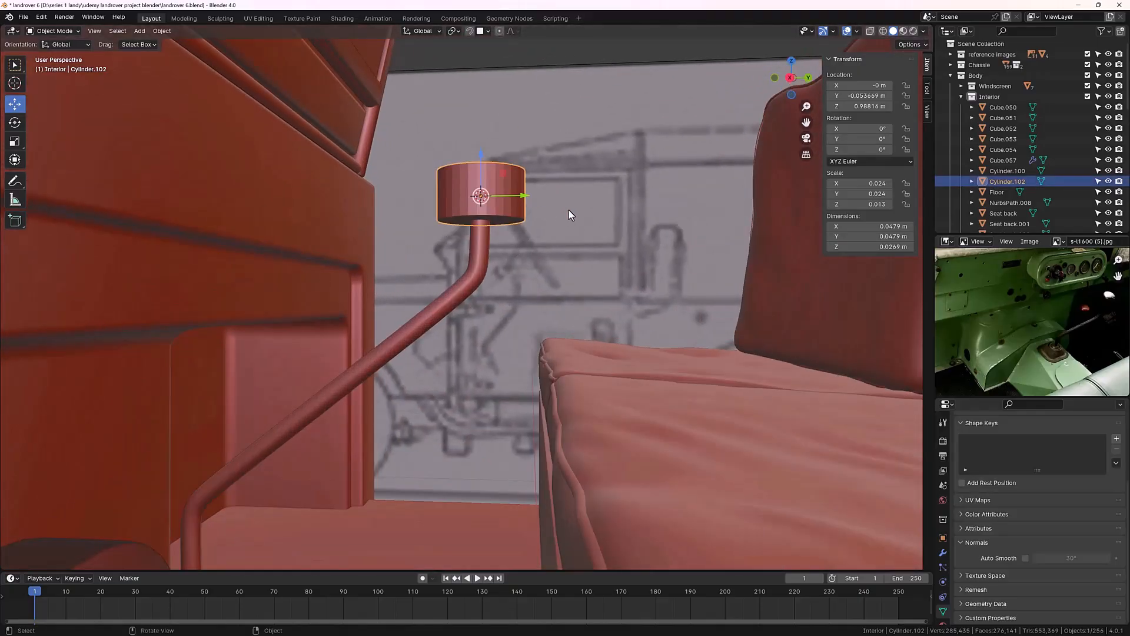
key(s)
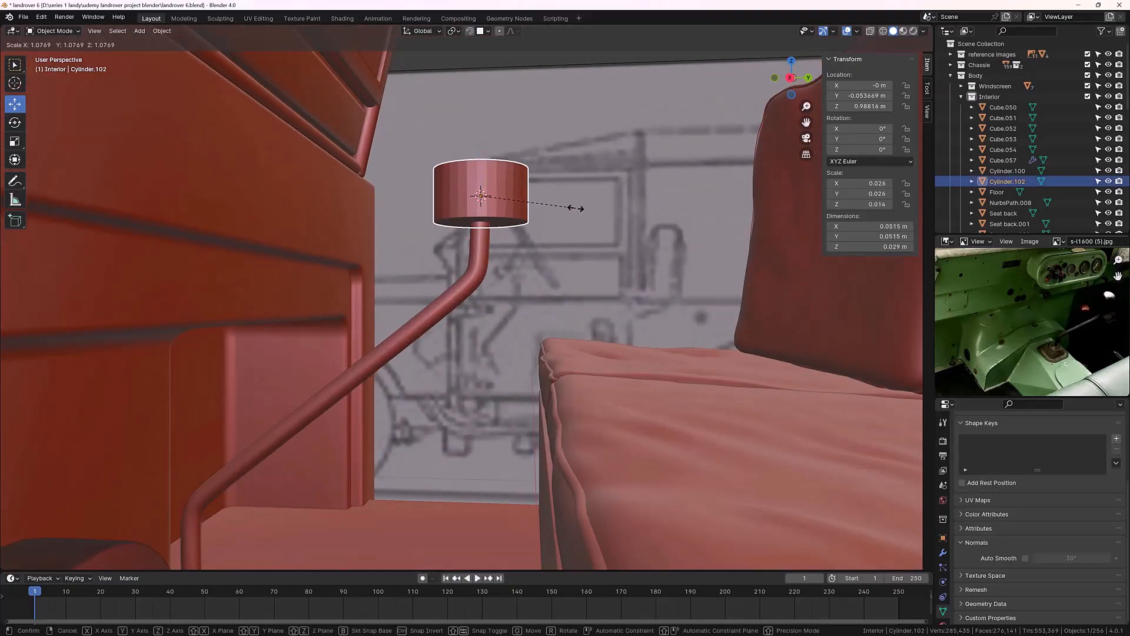
click(587, 228)
click(585, 225)
mouse_move(584, 225)
middle_down()
mouse_move(528, 292)
mouse_move(574, 243)
middle_up()
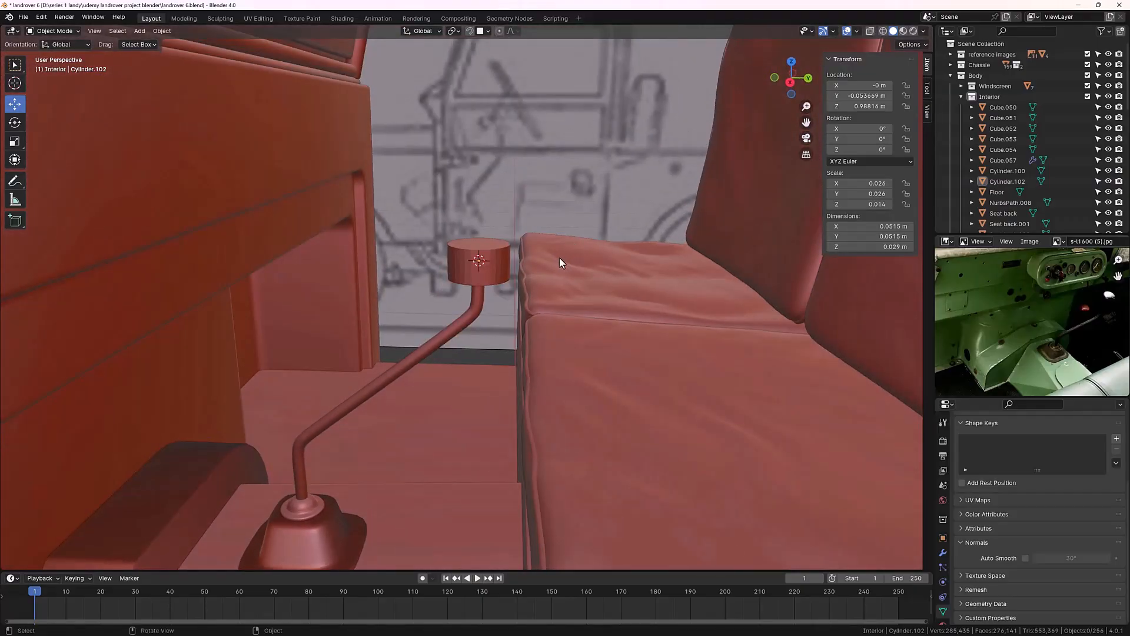
Step: Apply the rotation and scale of the gear lever's knob cylinder
click(479, 277)
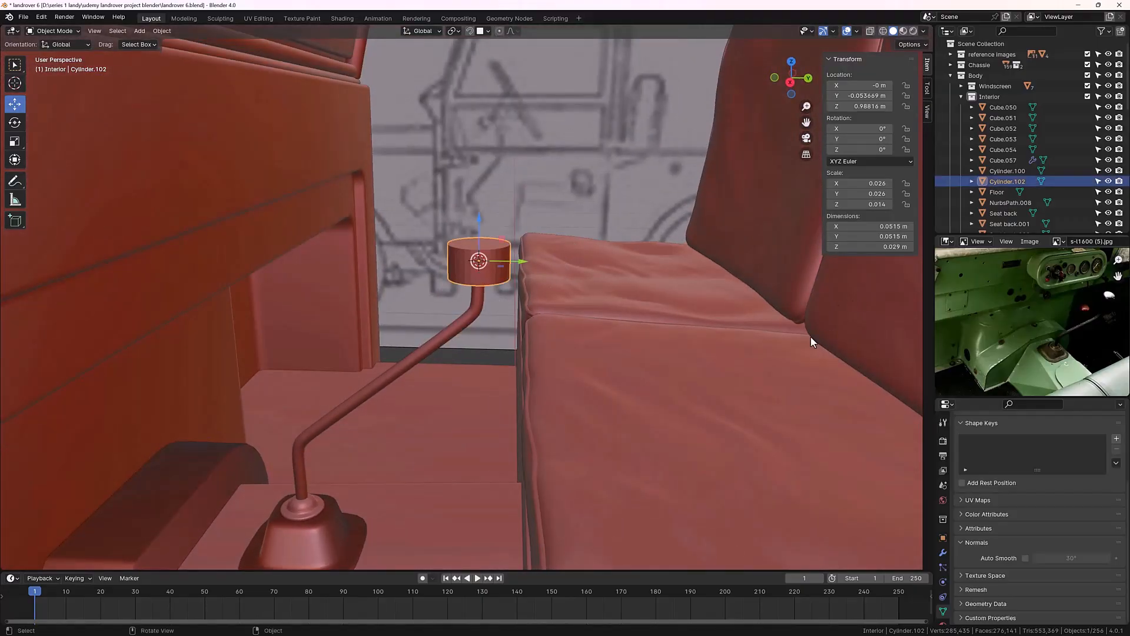
key(ctrl+a)
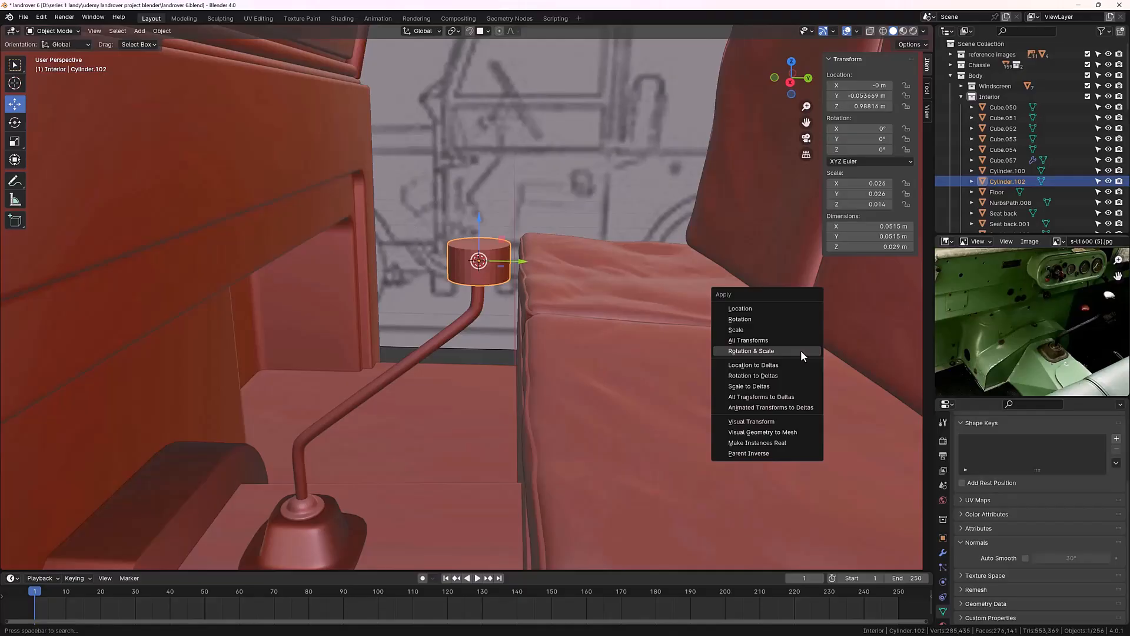
click(797, 352)
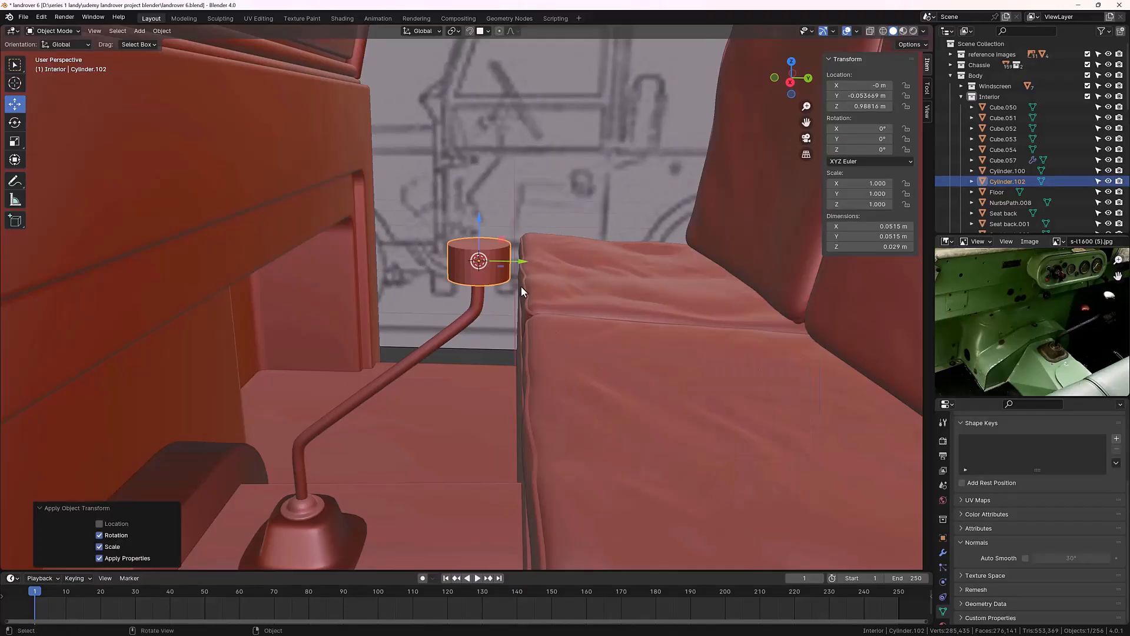
Step: Add one centred horizontal loop cut around the side of the knob cylinder's mesh
key(Tab)
scroll(502, 269, up, 1)
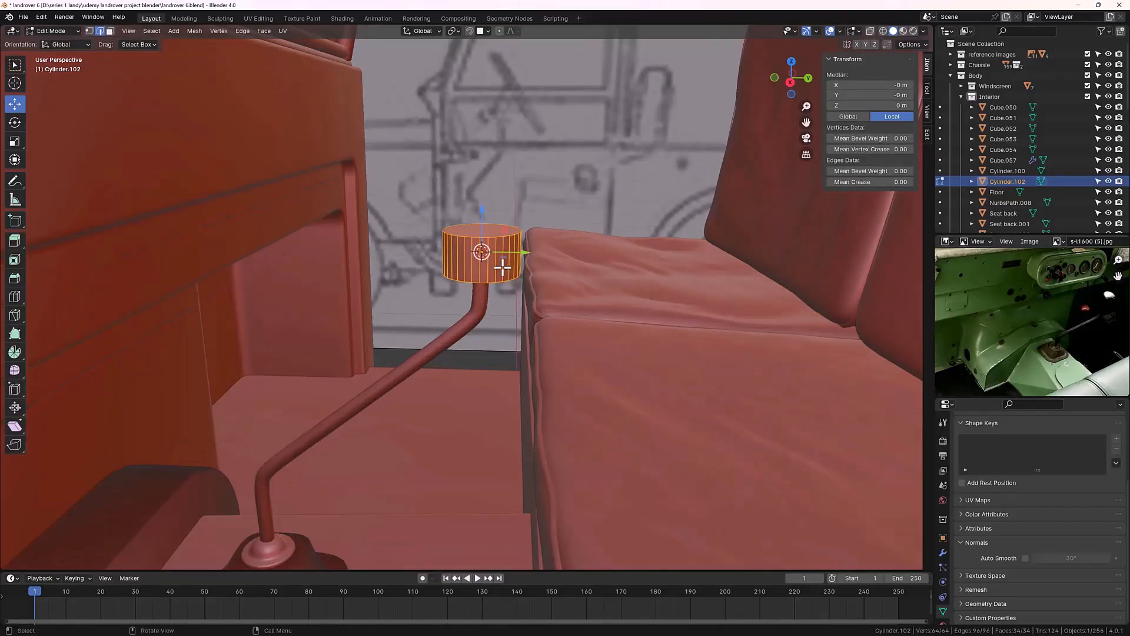
scroll(502, 268, up, 1)
click(504, 255)
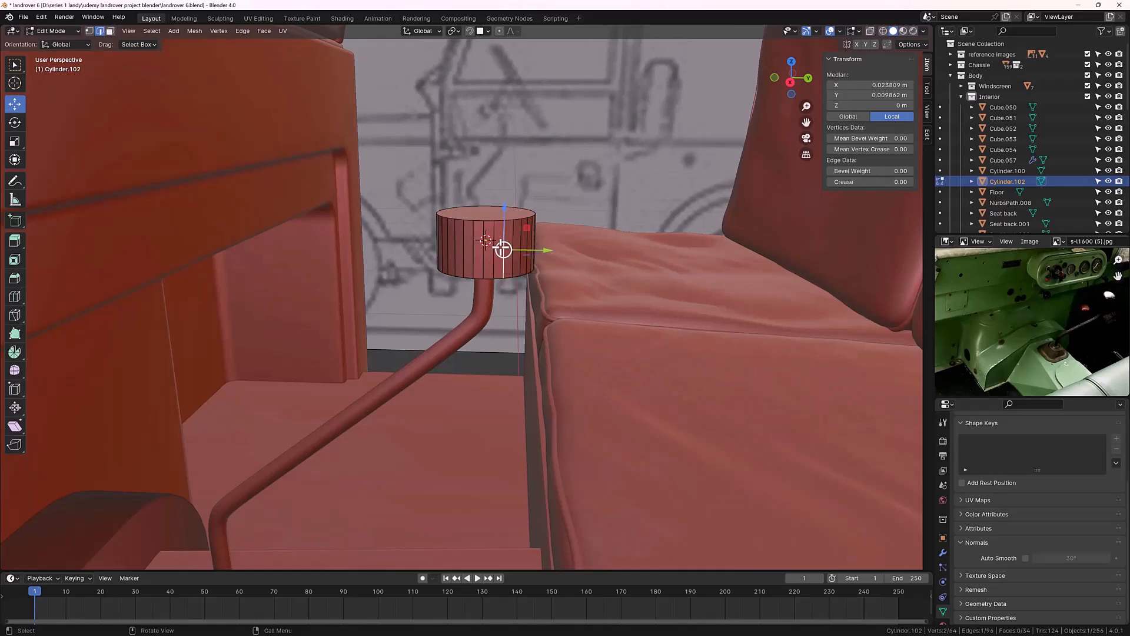
key(ctrl+r)
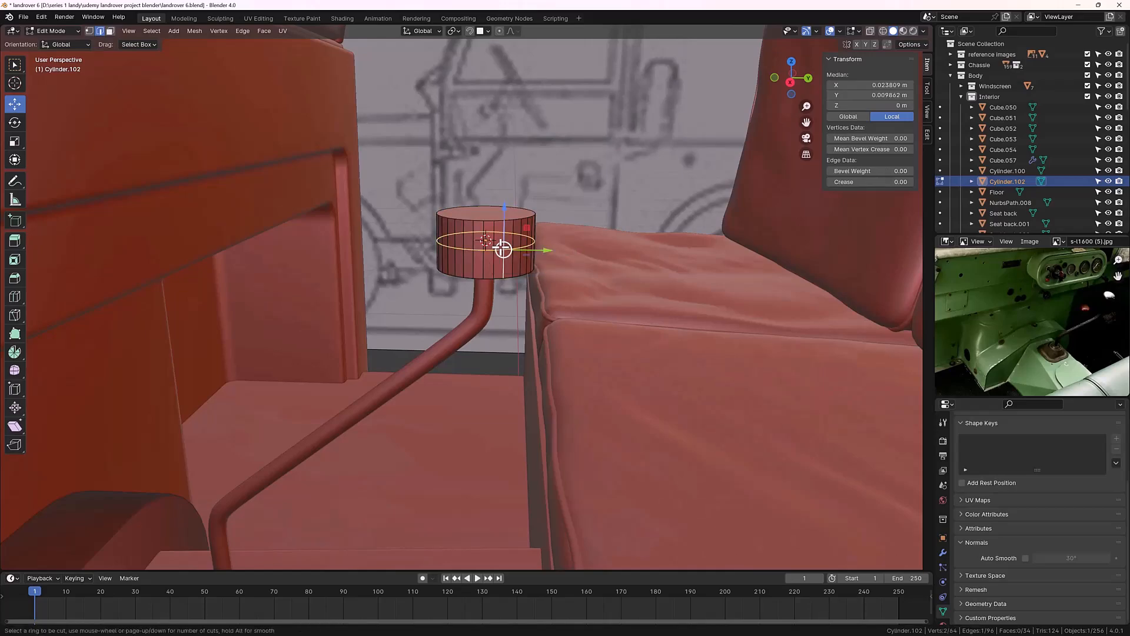
click(504, 249)
right_click(503, 248)
click(550, 149)
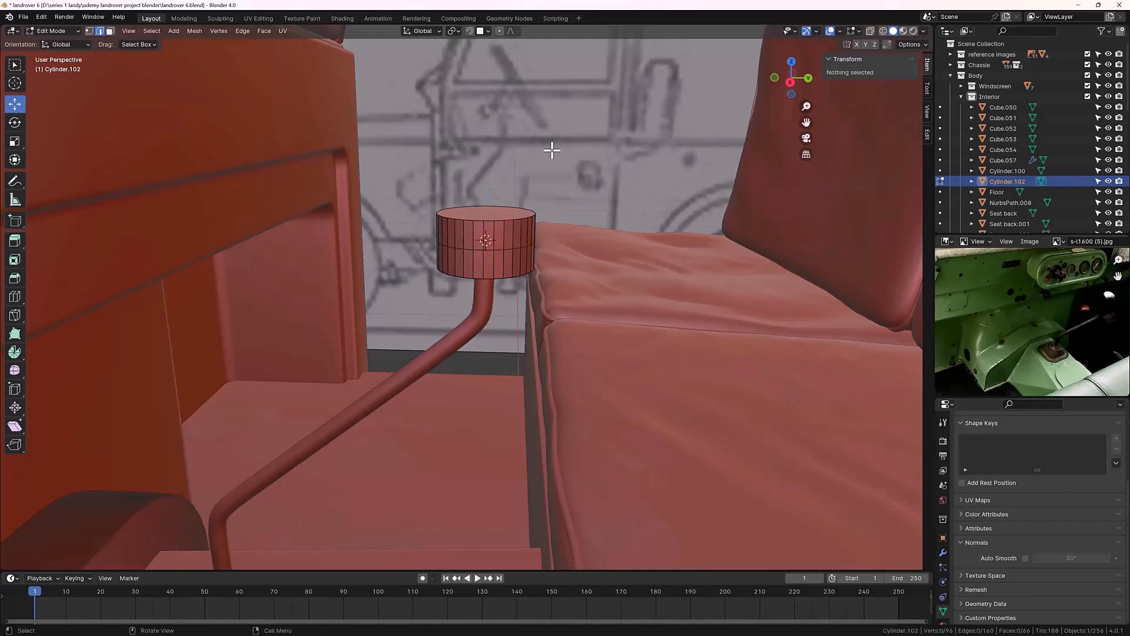
Step: Scale the knob's top and bottom faces inward together by a factor of about 0.77 to taper both ends
middle_drag(550, 149, 542, 175)
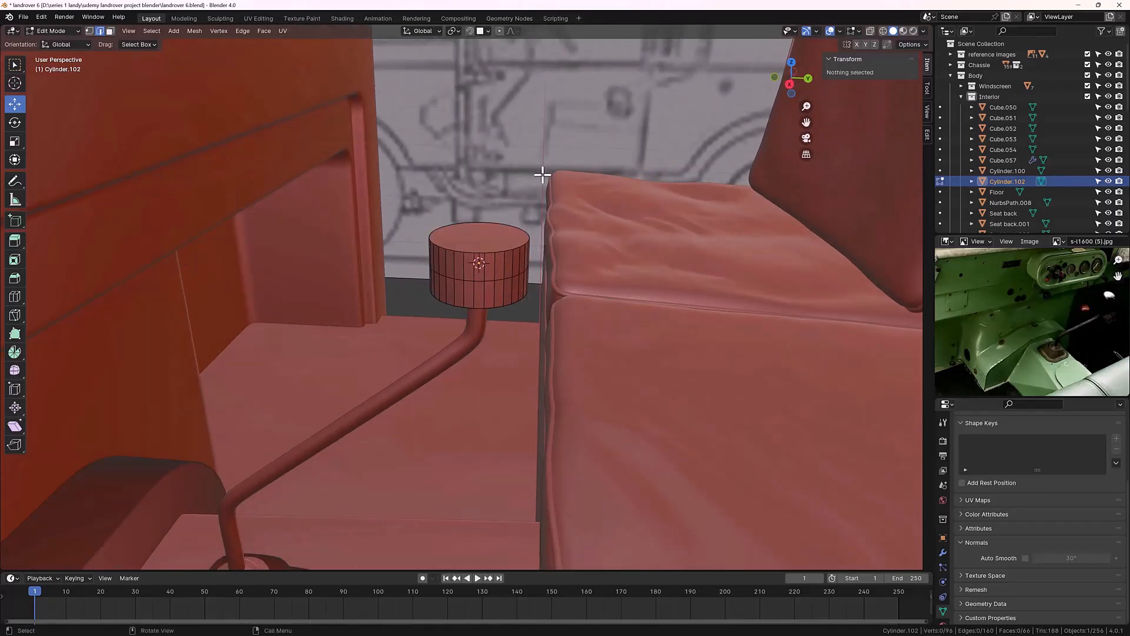
key(3)
click(505, 232)
middle_drag(578, 159, 586, 99)
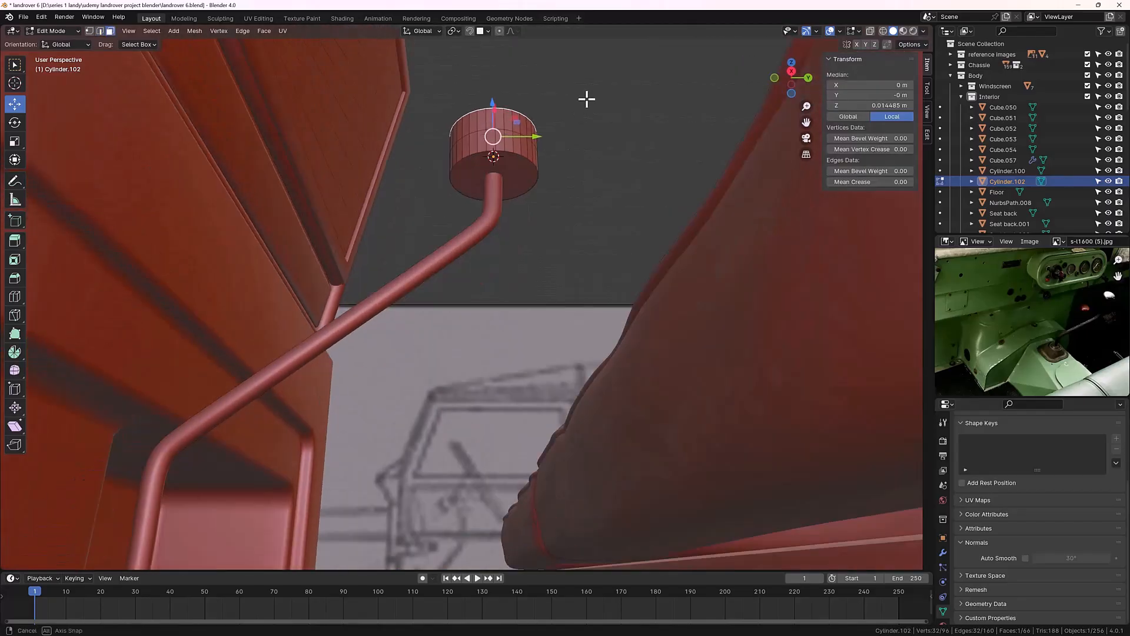
shift+click(528, 178)
middle_drag(528, 178, 593, 179)
key(s)
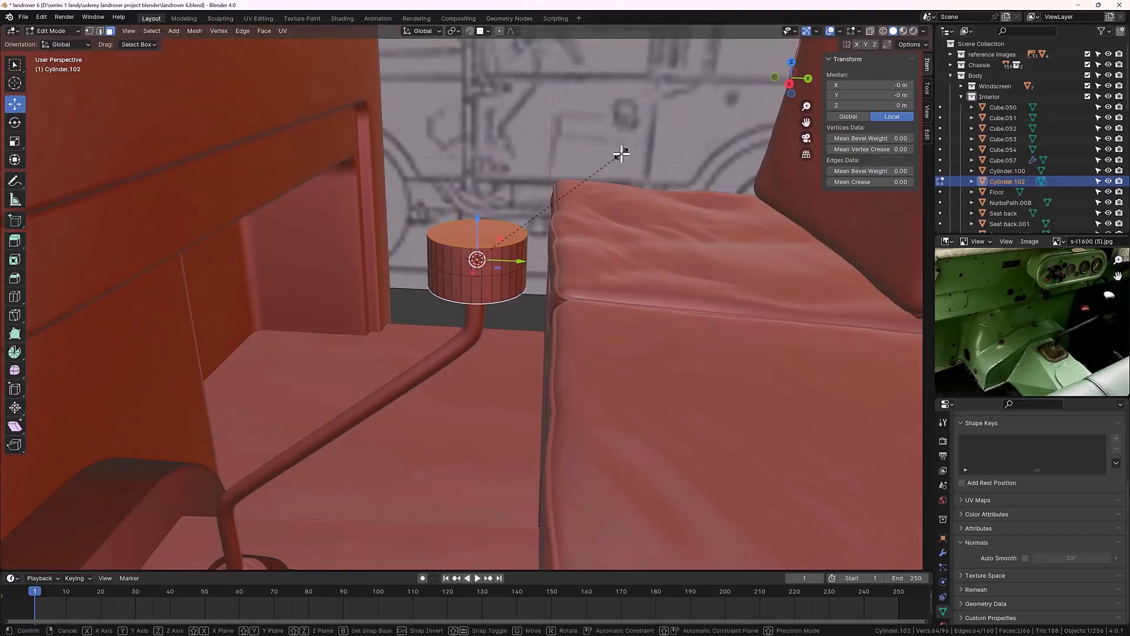
click(583, 172)
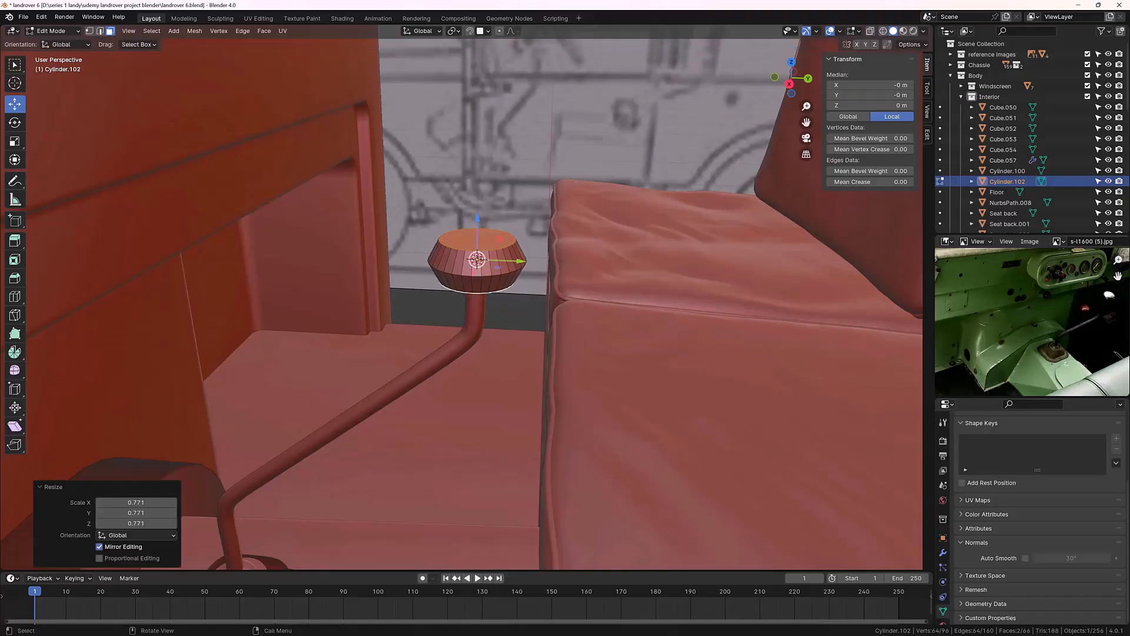
click(514, 141)
Step: Inset the knob's top face by about 0.0053 m and raise the inner face about 0.0024 m along Z
scroll(473, 181, down, 1)
mouse_move(472, 180)
middle_down()
mouse_move(500, 144)
mouse_move(477, 144)
mouse_move(464, 175)
middle_up()
scroll(475, 263, up, 3)
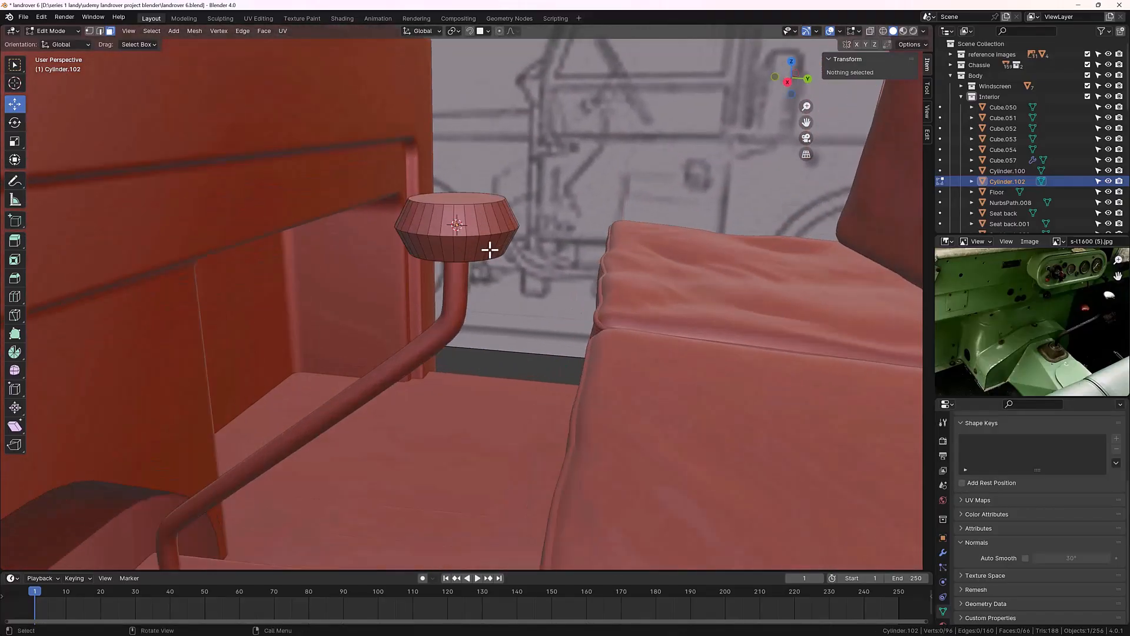
key(2)
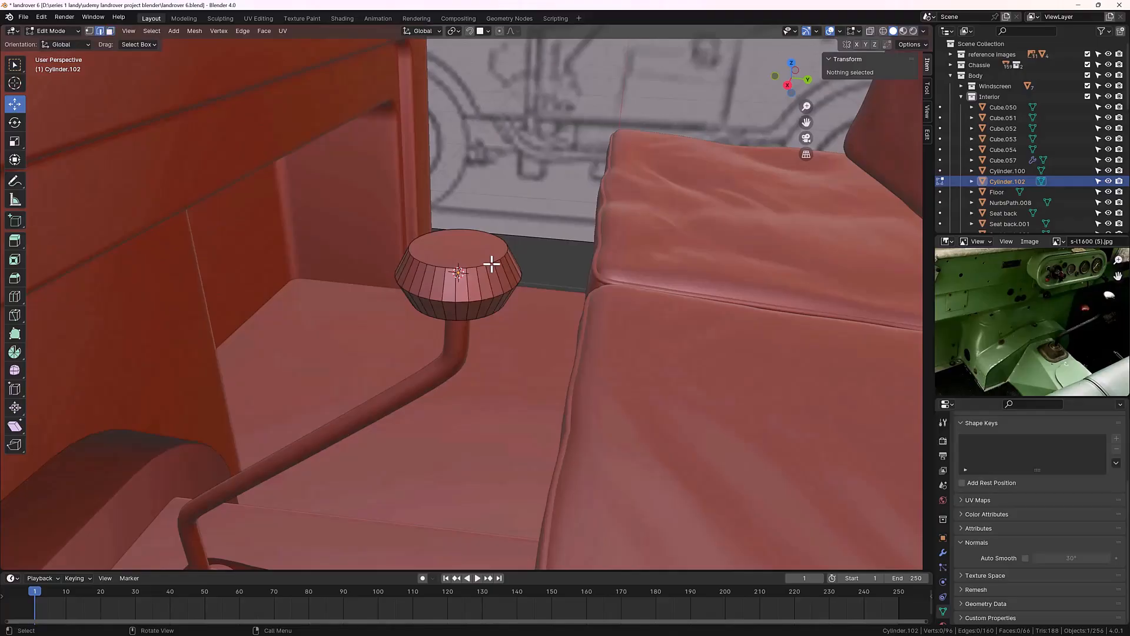
scroll(486, 275, up, 1)
scroll(489, 277, up, 2)
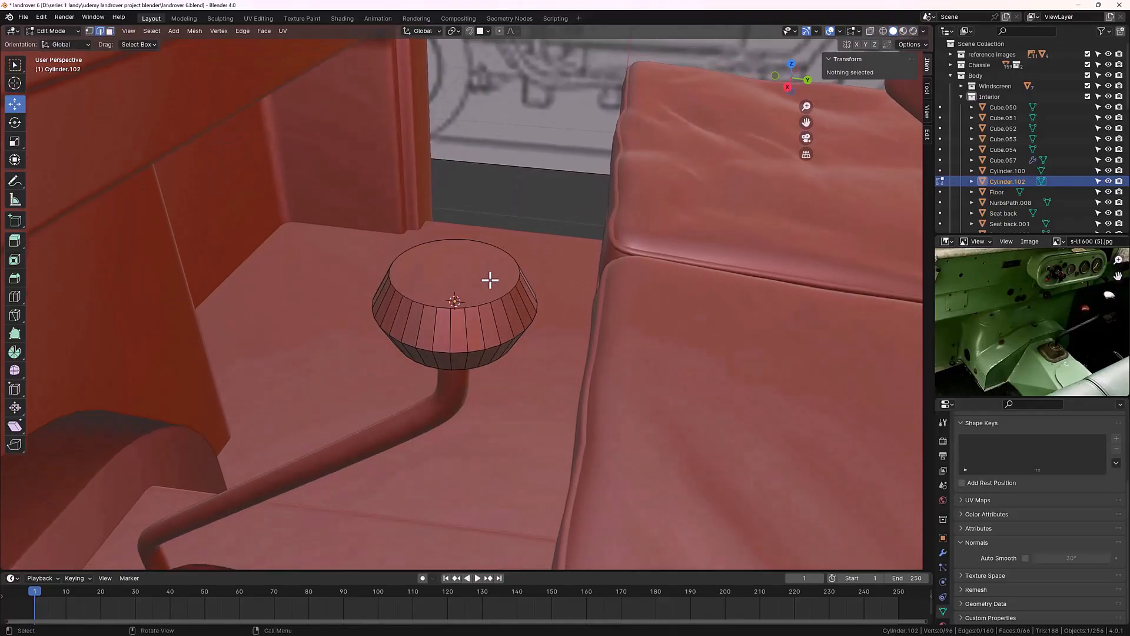
middle_drag(495, 284, 497, 277)
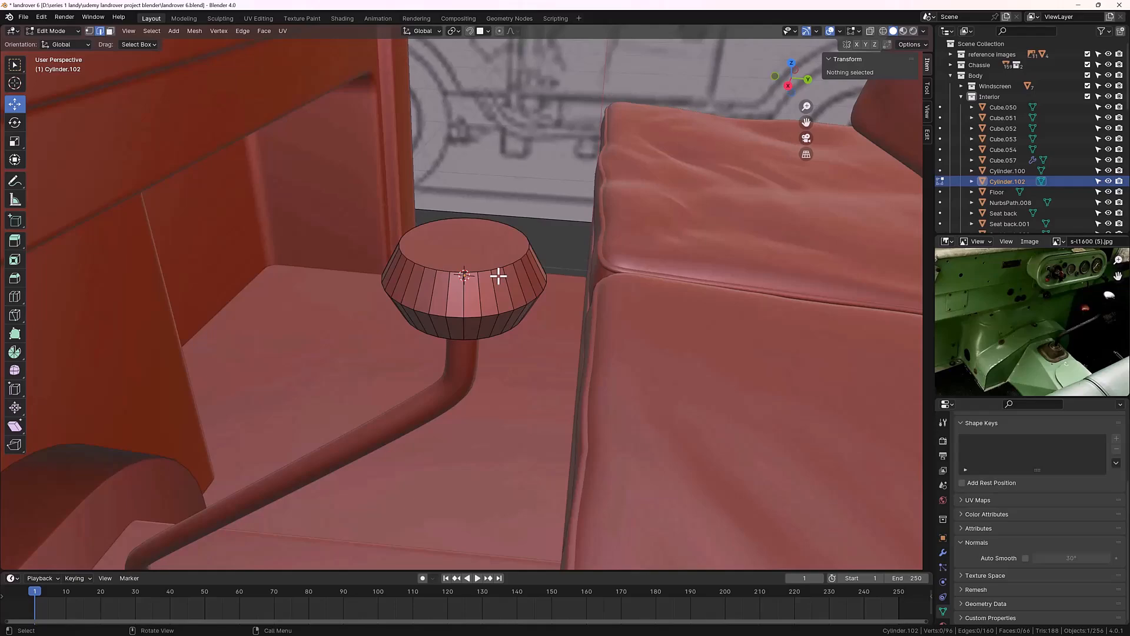
key(3)
click(481, 253)
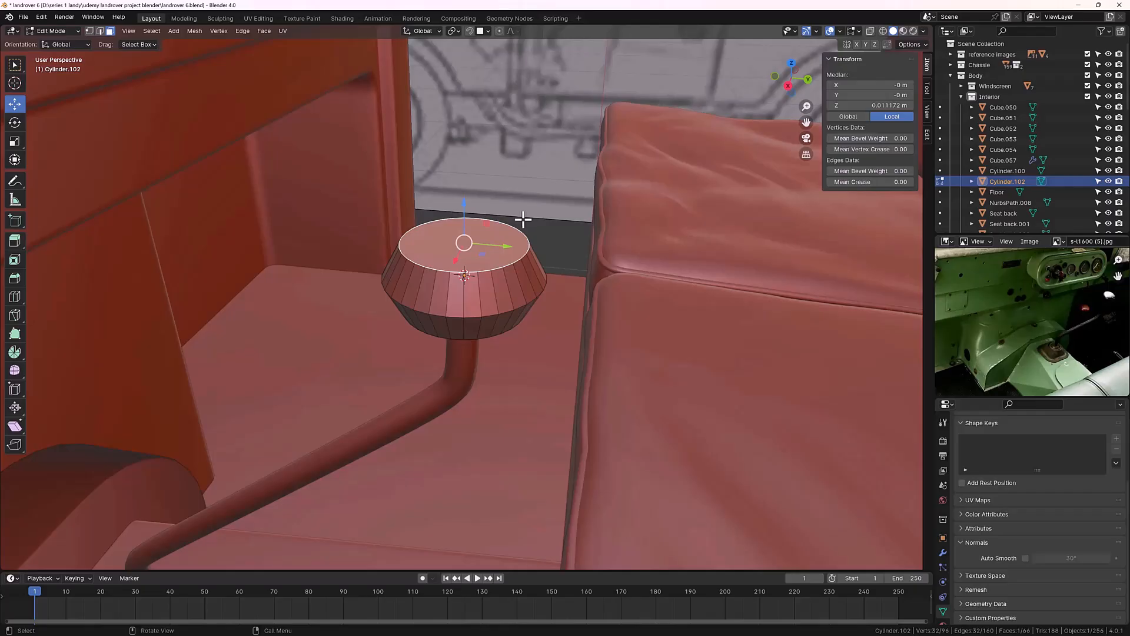
key(i)
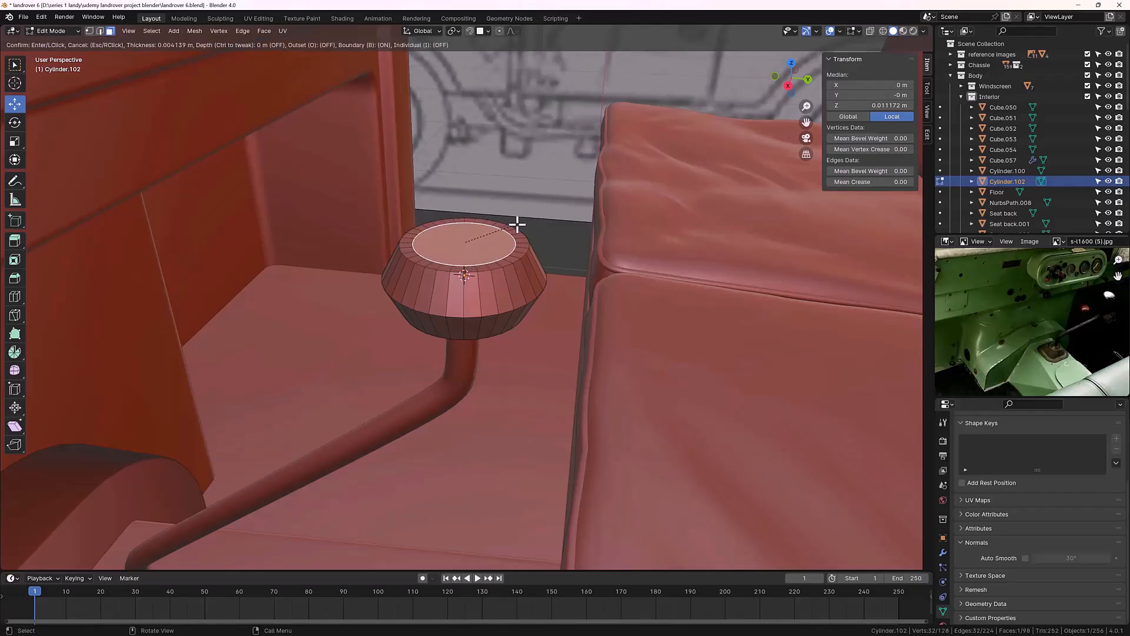
click(513, 229)
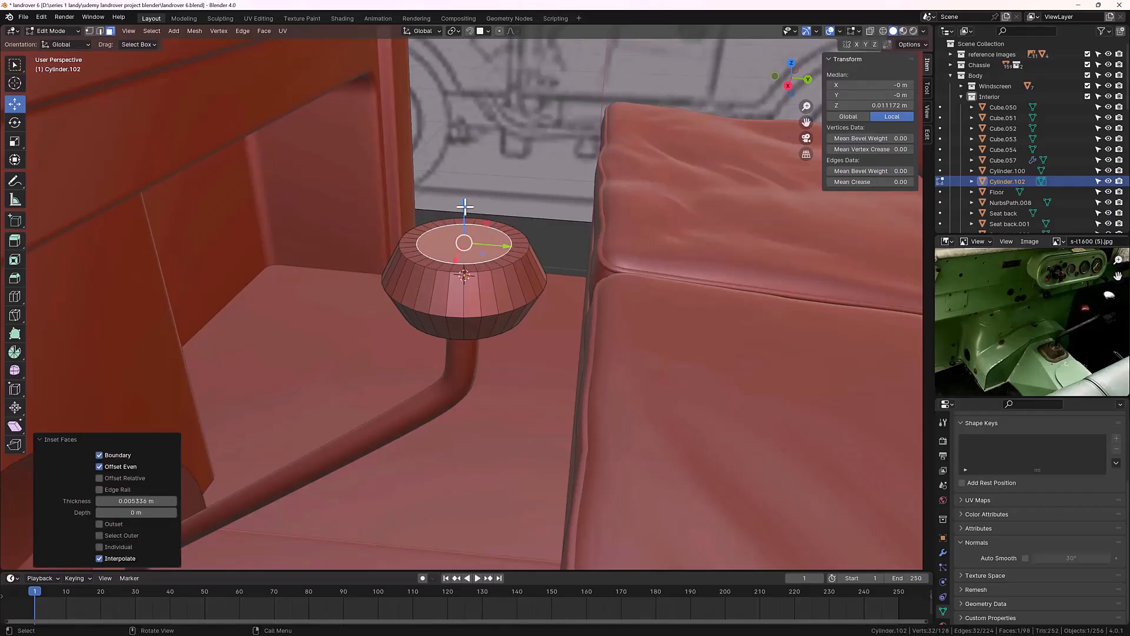
drag(465, 204, 468, 198)
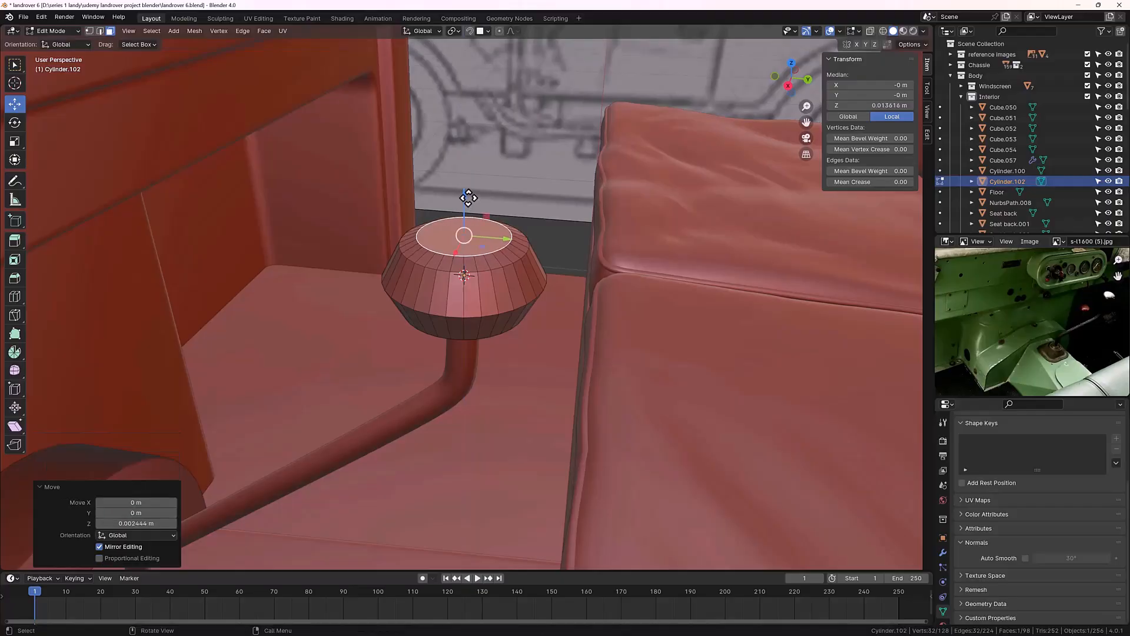
click(495, 143)
Step: Bevel the knob's two top edge loops and its bottom edge loop about 0.003 m wide with 2 segments
scroll(492, 145, down, 2)
middle_drag(489, 194, 551, 179)
key(2)
scroll(498, 219, up, 1)
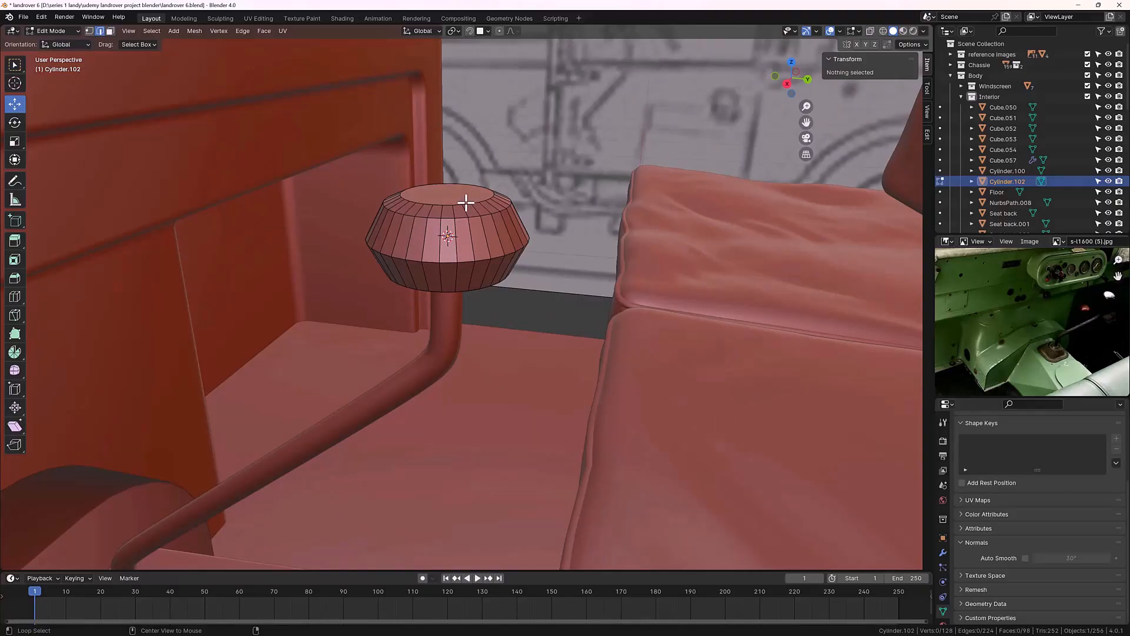
alt+click(468, 206)
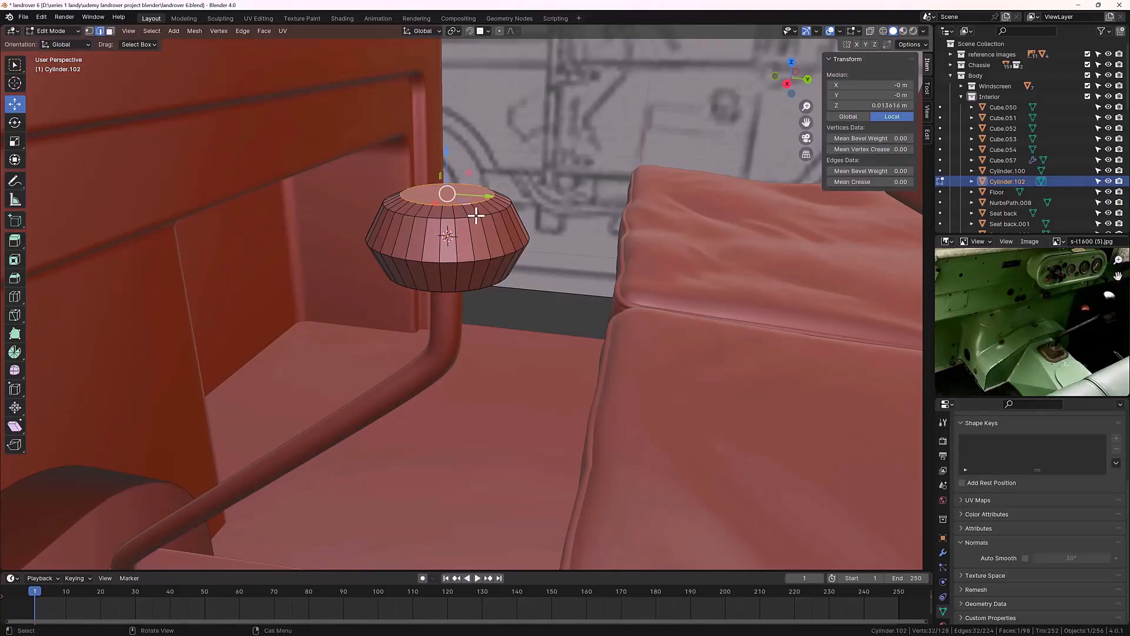
alt+shift+click(476, 217)
mouse_move(476, 218)
middle_down()
mouse_move(485, 240)
mouse_move(485, 200)
middle_up()
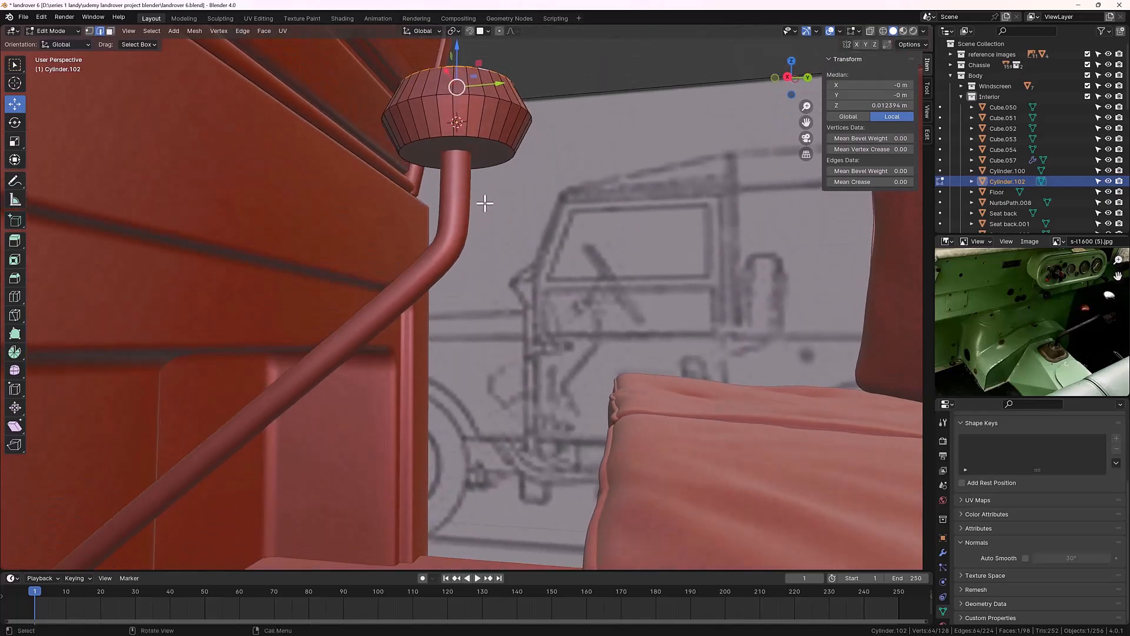
alt+shift+click(482, 139)
middle_drag(588, 184, 569, 205)
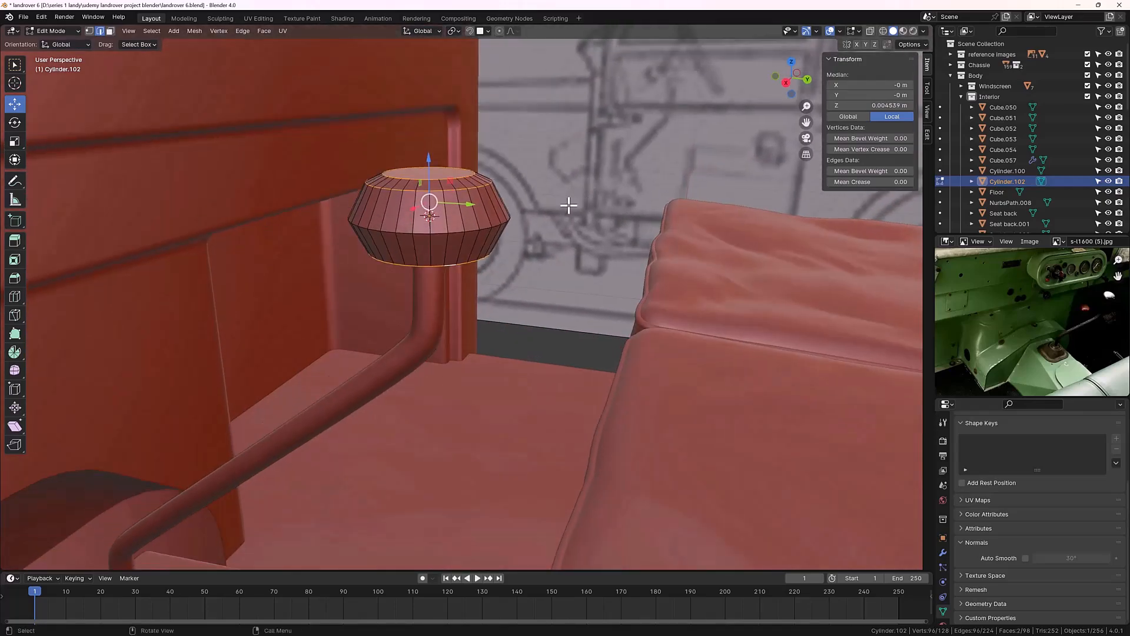
key(ctrl+b)
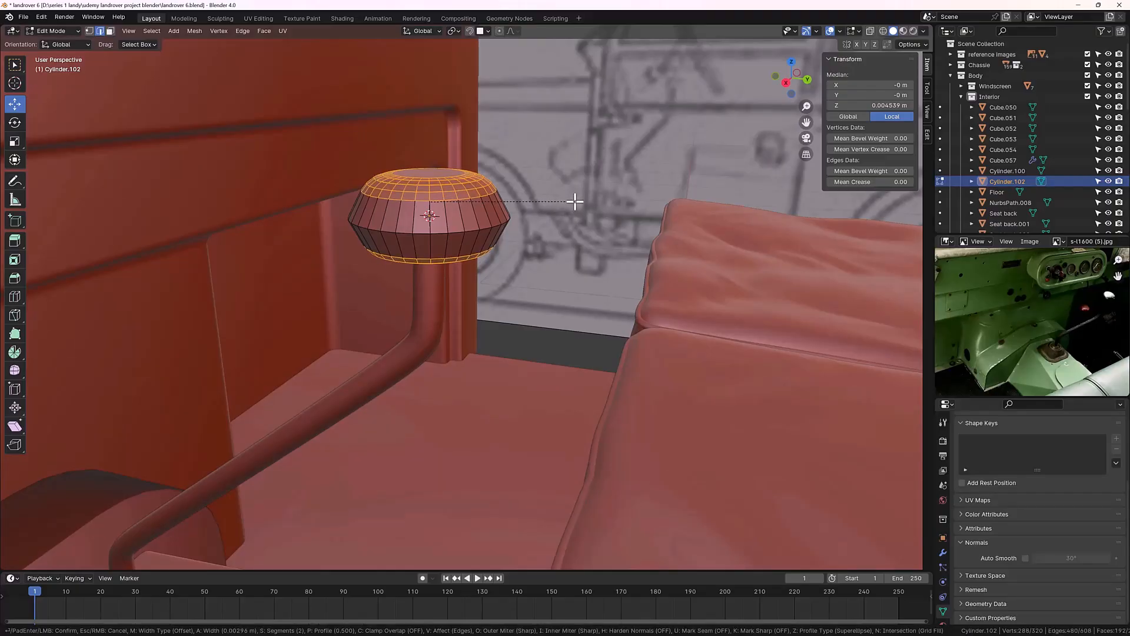
click(575, 202)
click(606, 182)
Step: Bevel the edge loop around the knob's widest middle about 0.007 m wide with 4 segments
mouse_move(591, 176)
middle_down()
mouse_move(603, 215)
mouse_move(588, 241)
mouse_move(555, 217)
middle_up()
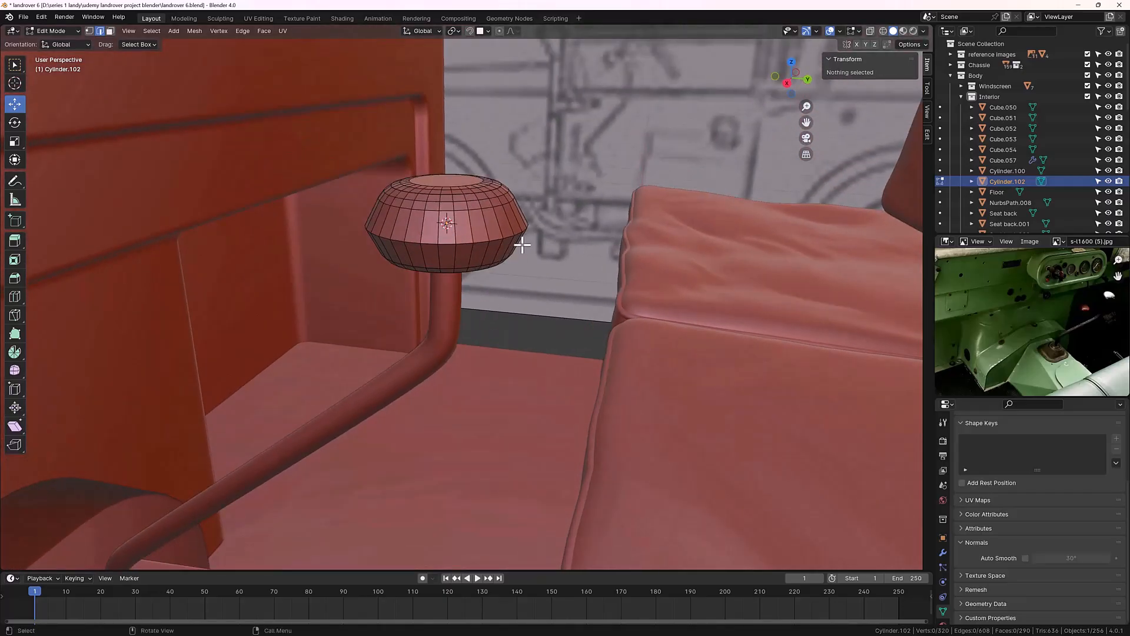
scroll(522, 245, up, 2)
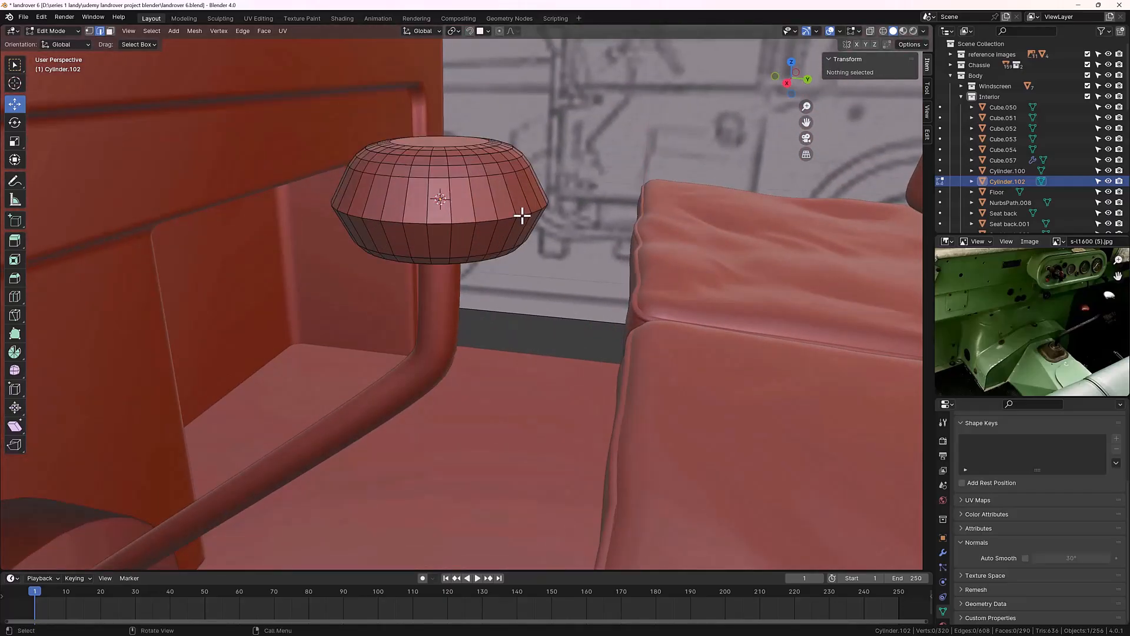
alt+click(522, 215)
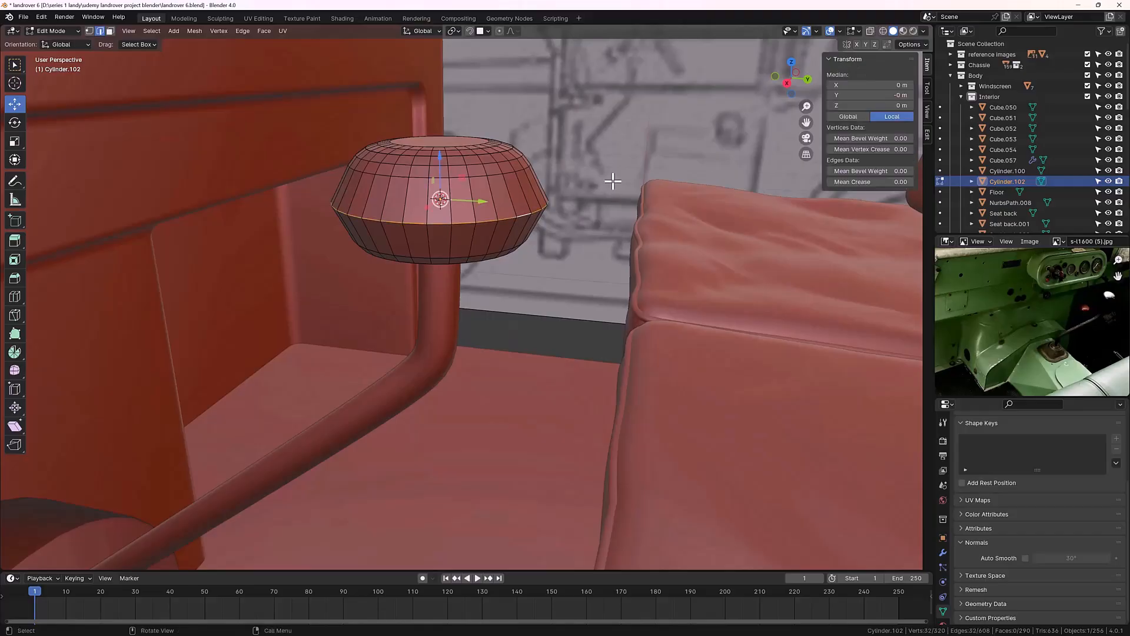
key(ctrl+b)
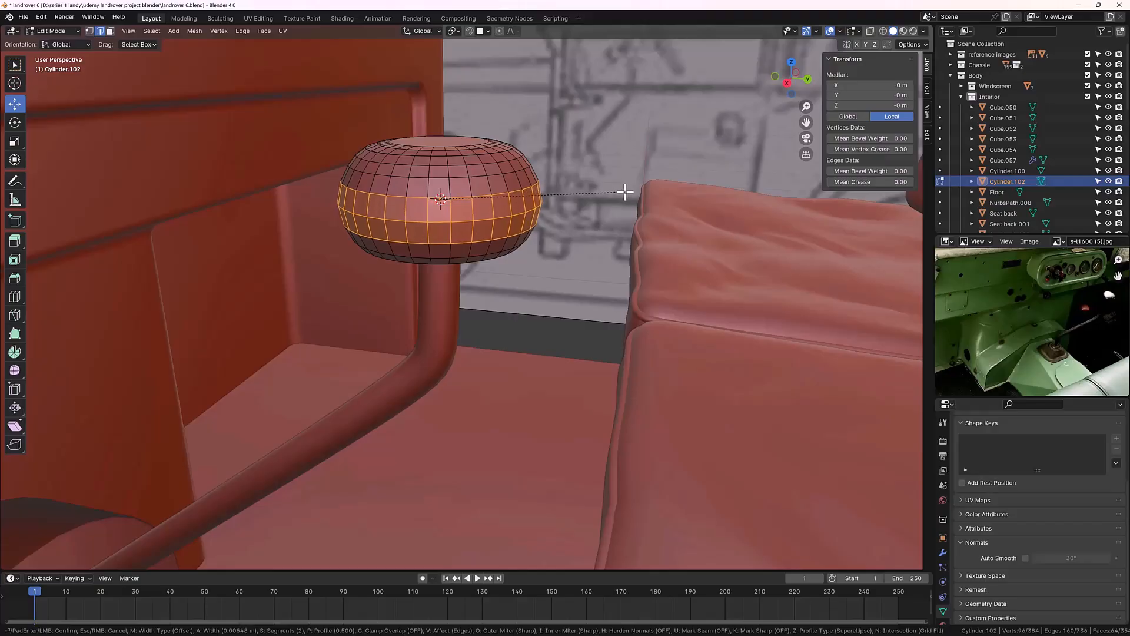
scroll(627, 193, up, 2)
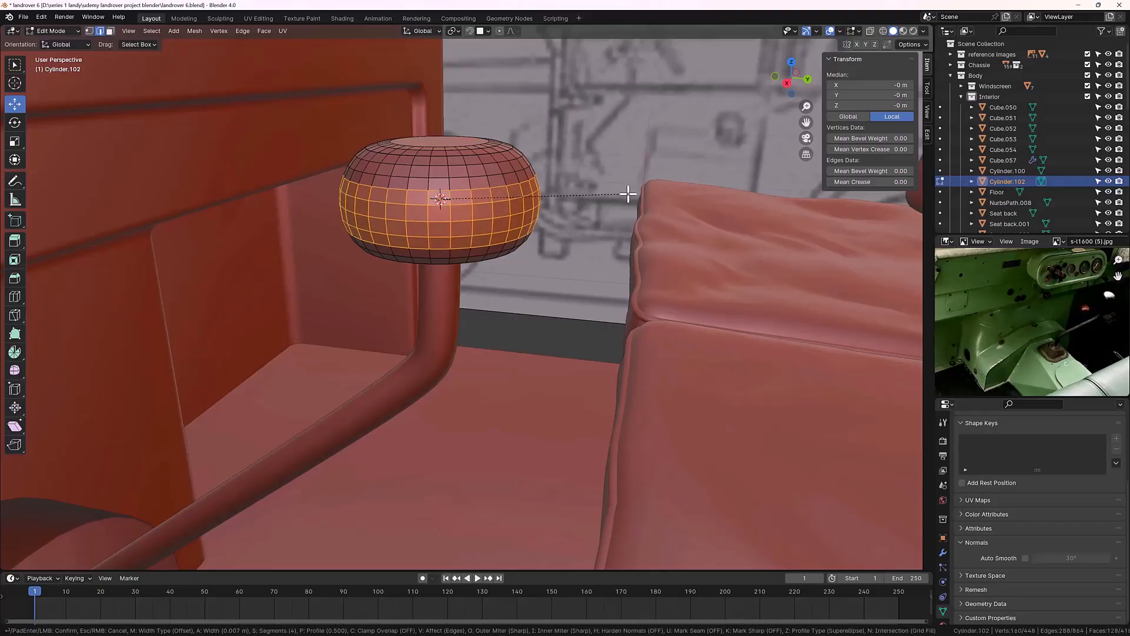
click(627, 194)
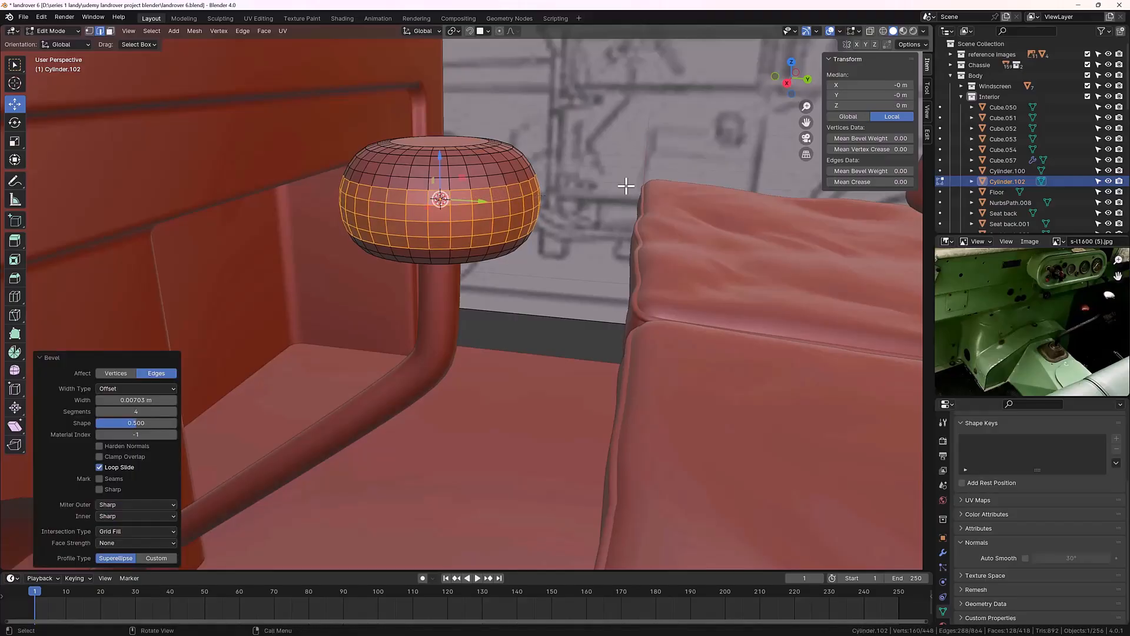
Step: Return to Object Mode and apply Shade Auto Smooth to the knob
click(576, 131)
middle_drag(576, 132, 541, 192)
key(Tab)
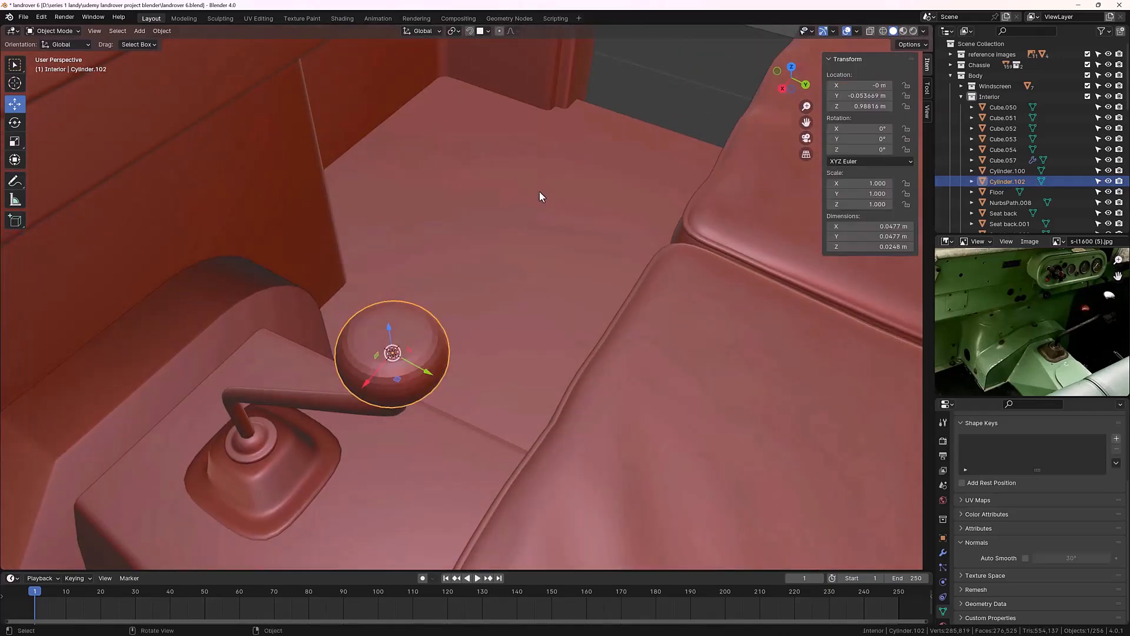
click(622, 100)
middle_drag(622, 101, 564, 184)
click(499, 233)
right_click(499, 232)
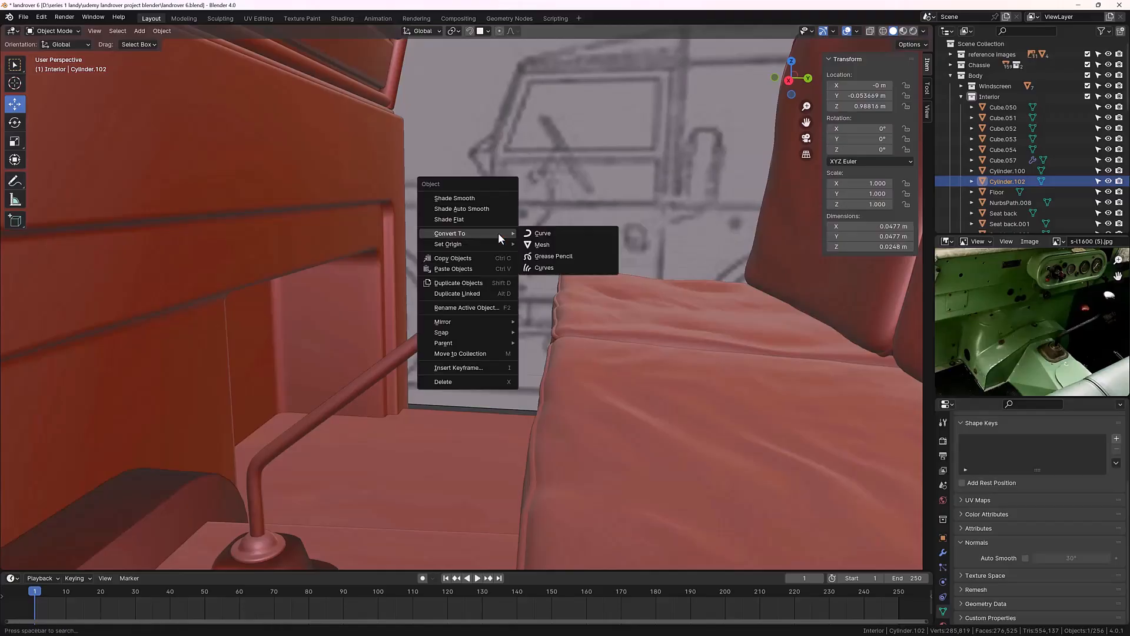
click(488, 207)
click(489, 204)
middle_drag(489, 203, 542, 238)
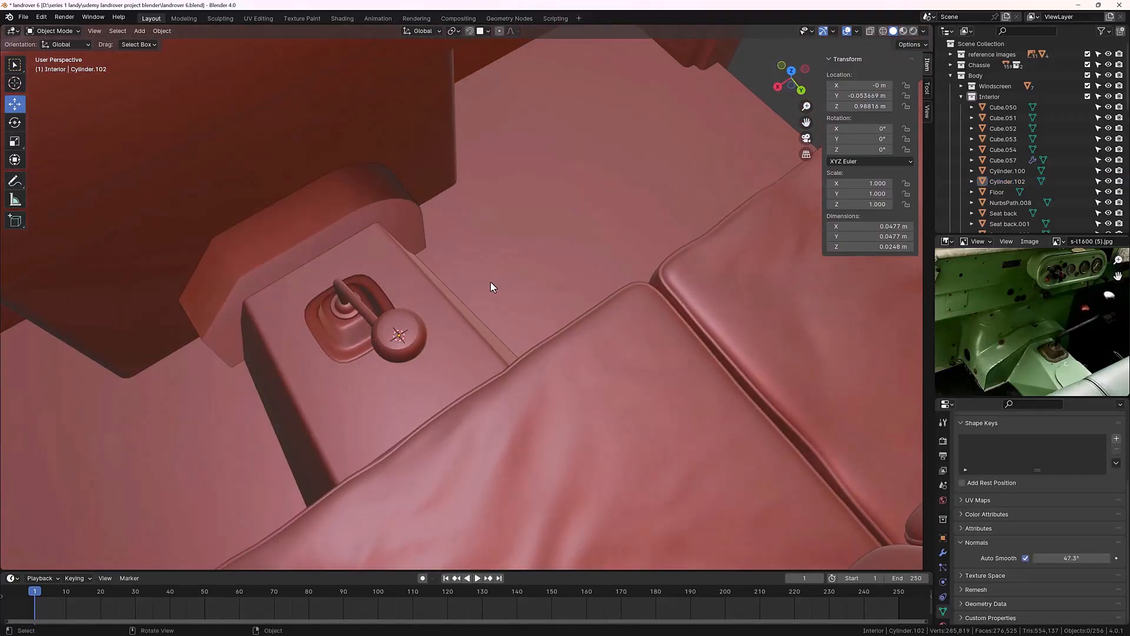
Step: Inset the flat circular face on top of the knob by about 0.00076 m in Edit Mode
middle_drag(489, 285, 441, 236)
click(449, 222)
key(Tab)
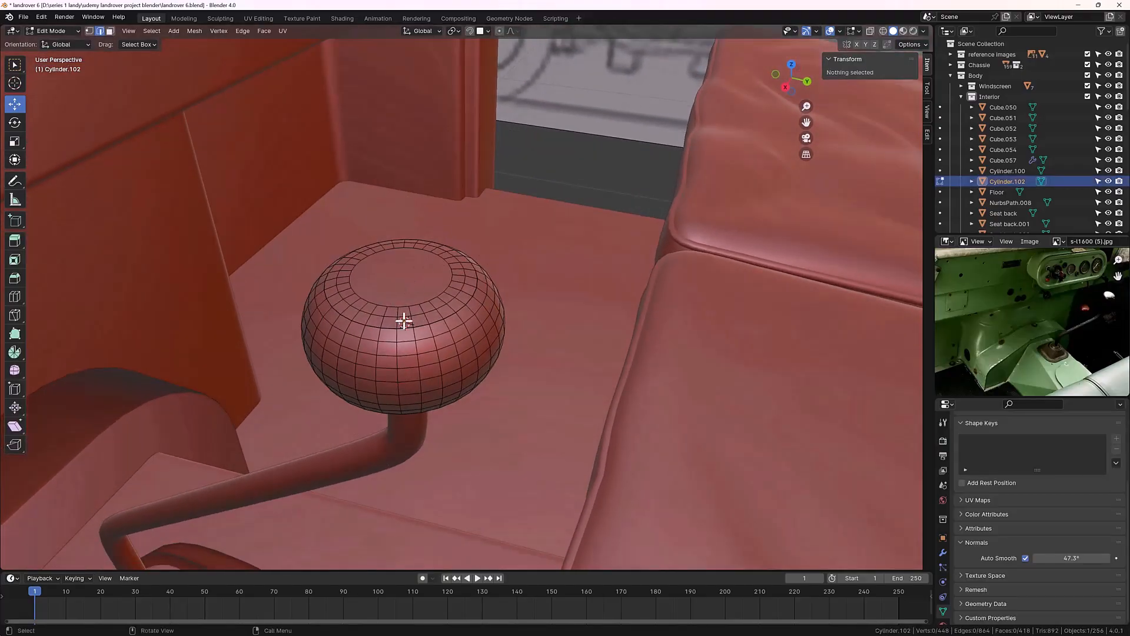
scroll(406, 315, up, 4)
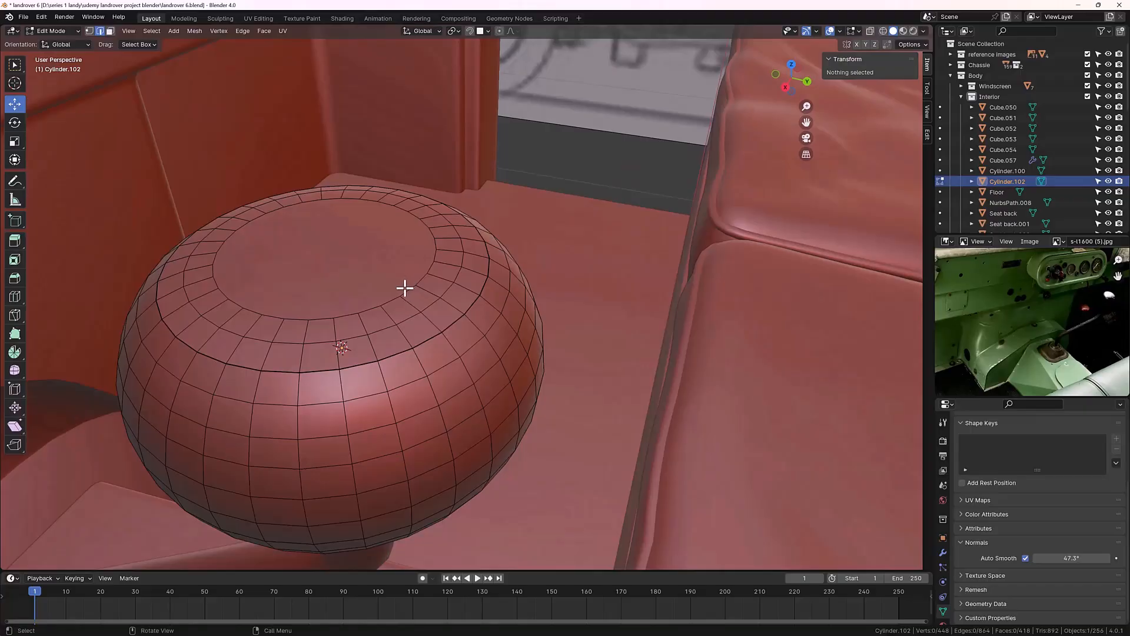
scroll(410, 292, up, 4)
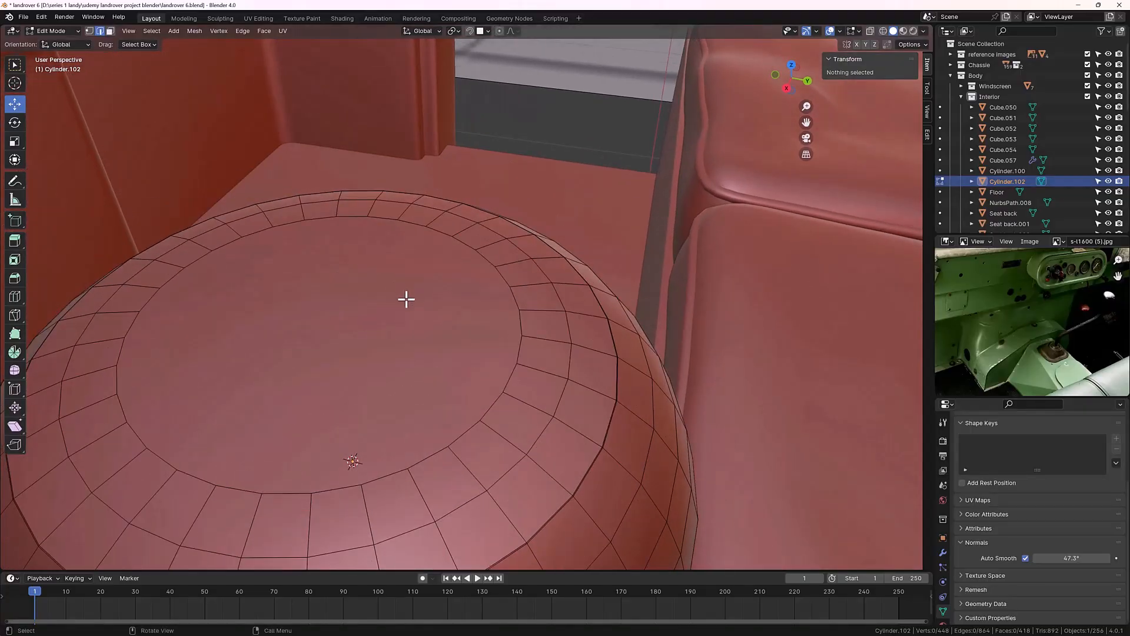
key(3)
click(404, 307)
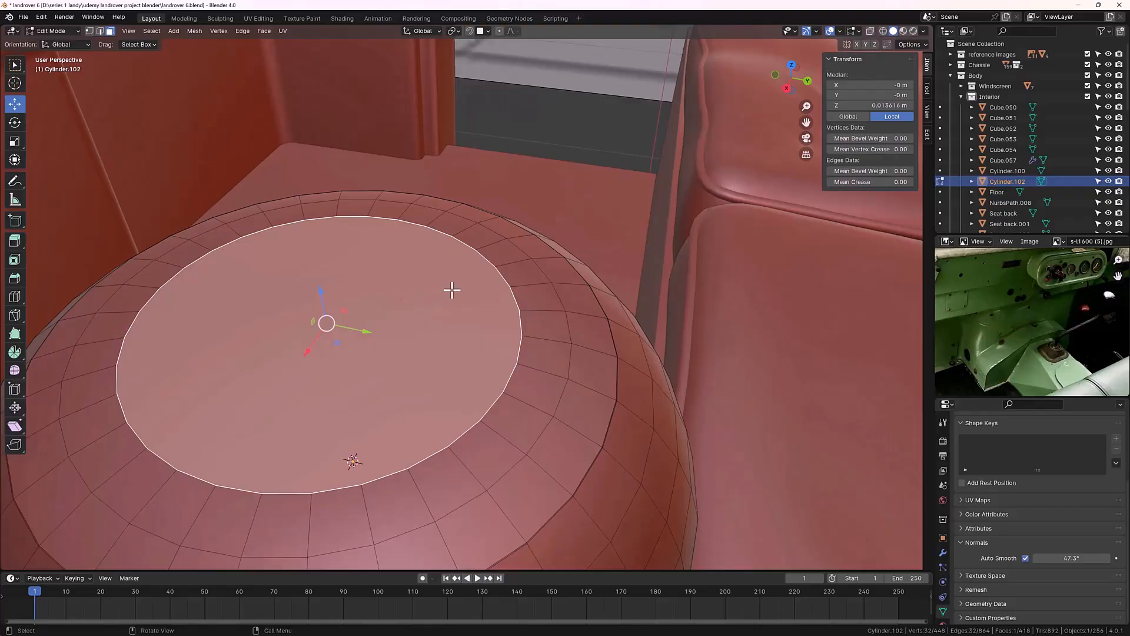
key(i)
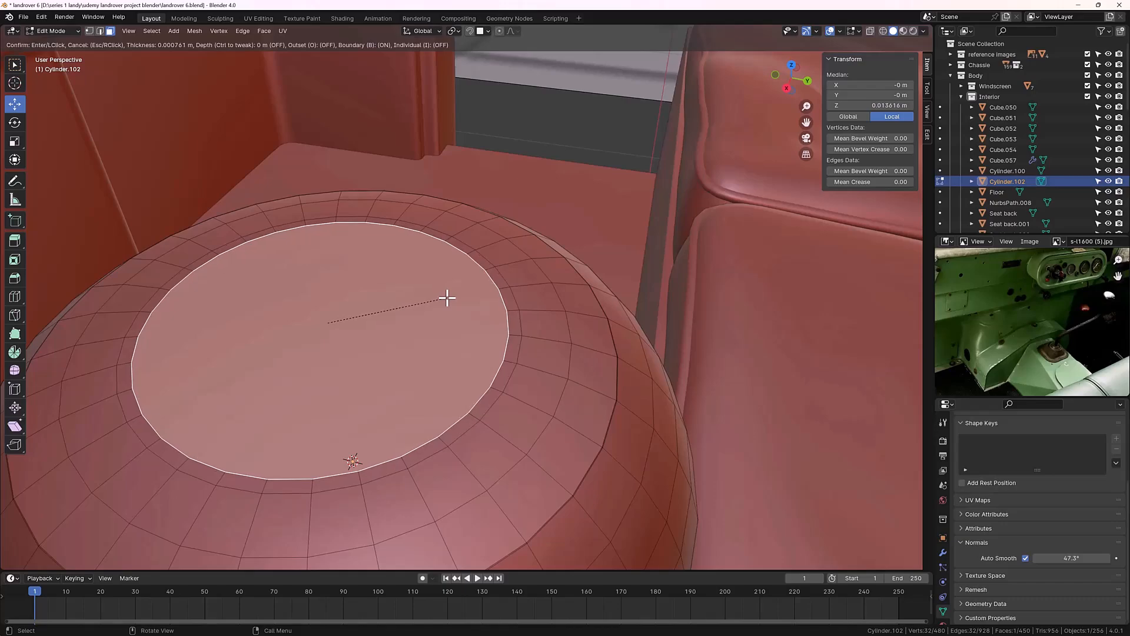
click(447, 299)
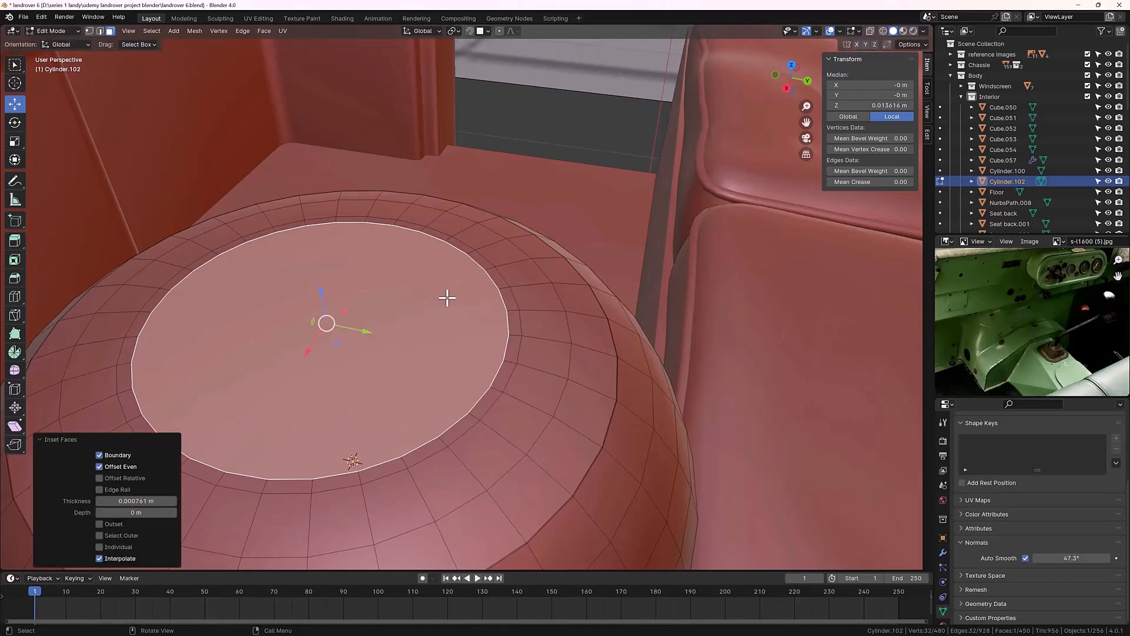
Step: Extrude the narrow ring of faces around the knob's top face about 0.0005 m downward to form a groove
click(544, 111)
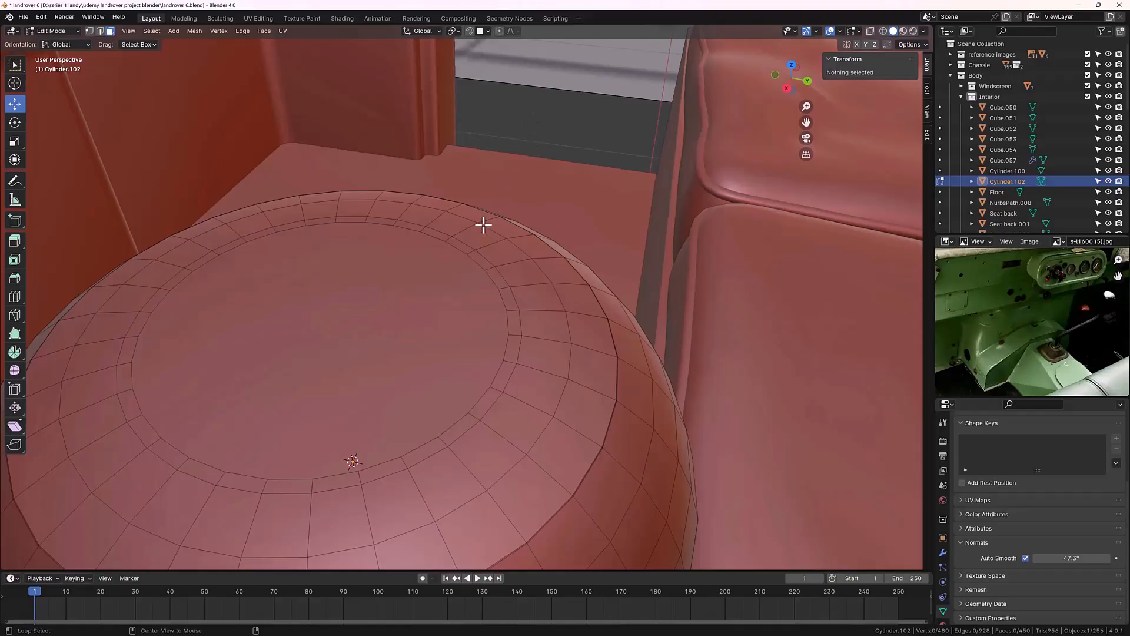
alt+click(449, 239)
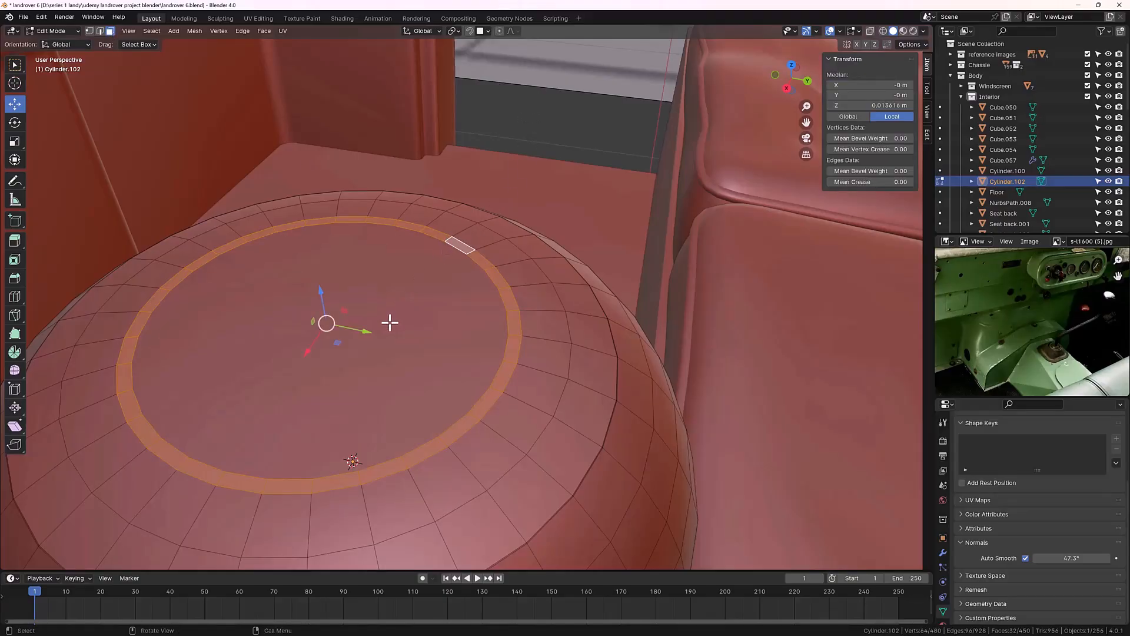
middle_drag(390, 321, 396, 308)
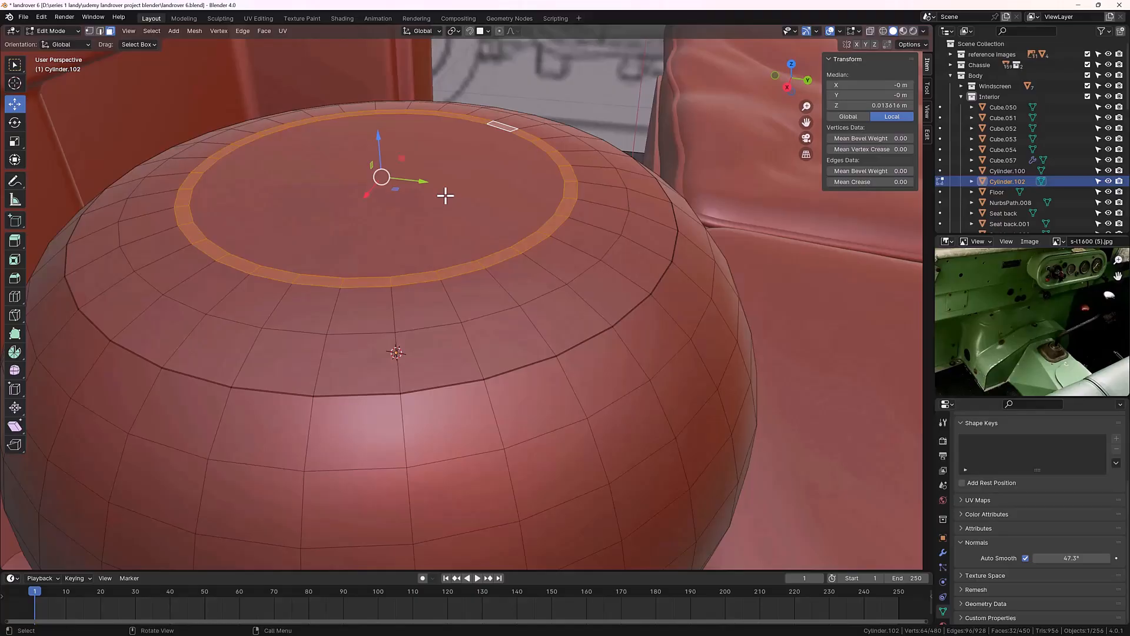
key(e)
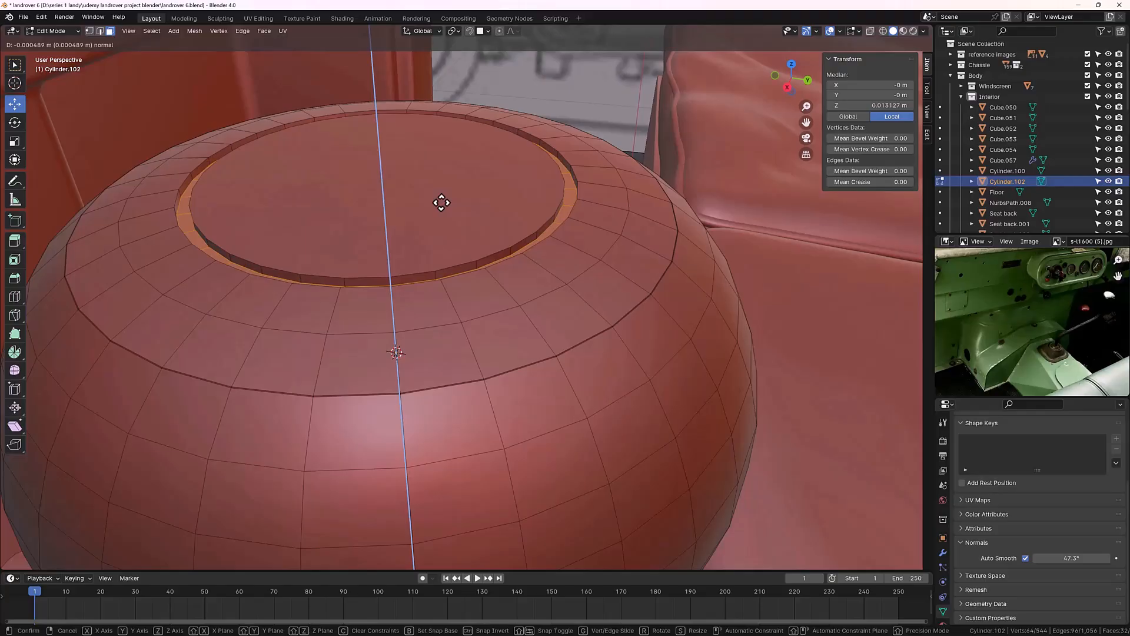
click(442, 202)
click(585, 89)
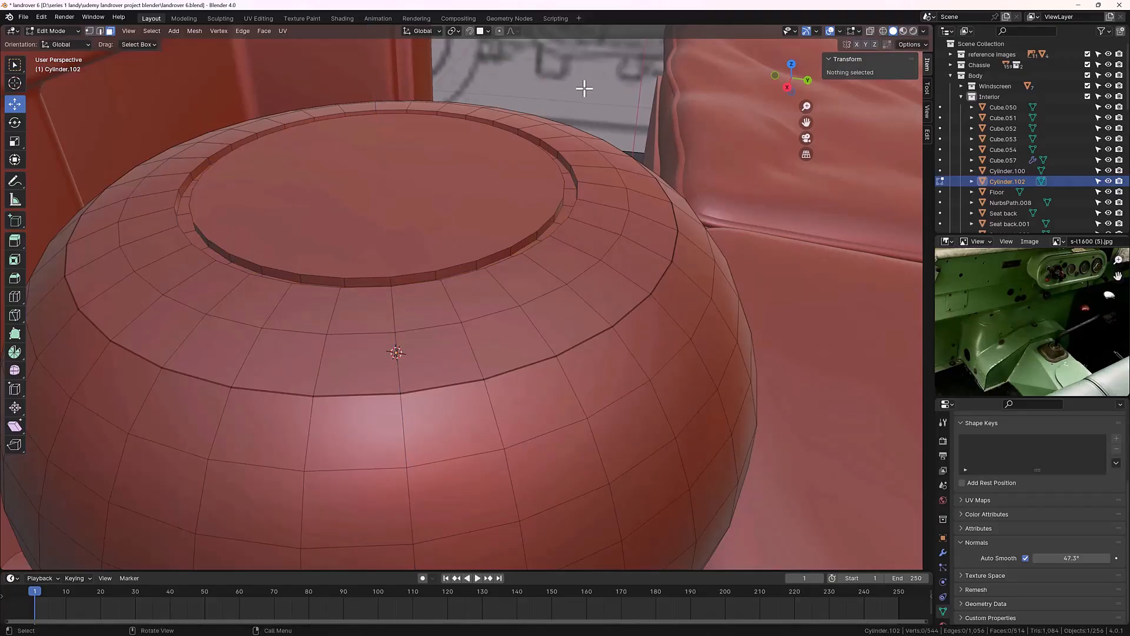
Step: Bevel the inner and outer rim edge loops of the knob's top groove about 0.00043 m wide with 2 segments
key(2)
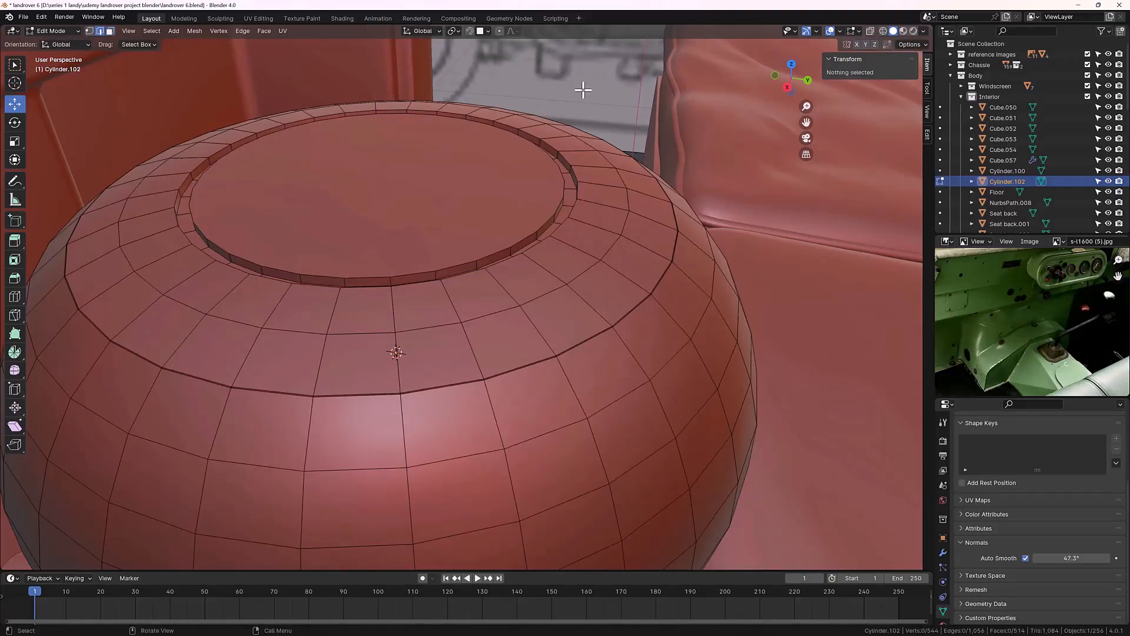
alt+click(567, 158)
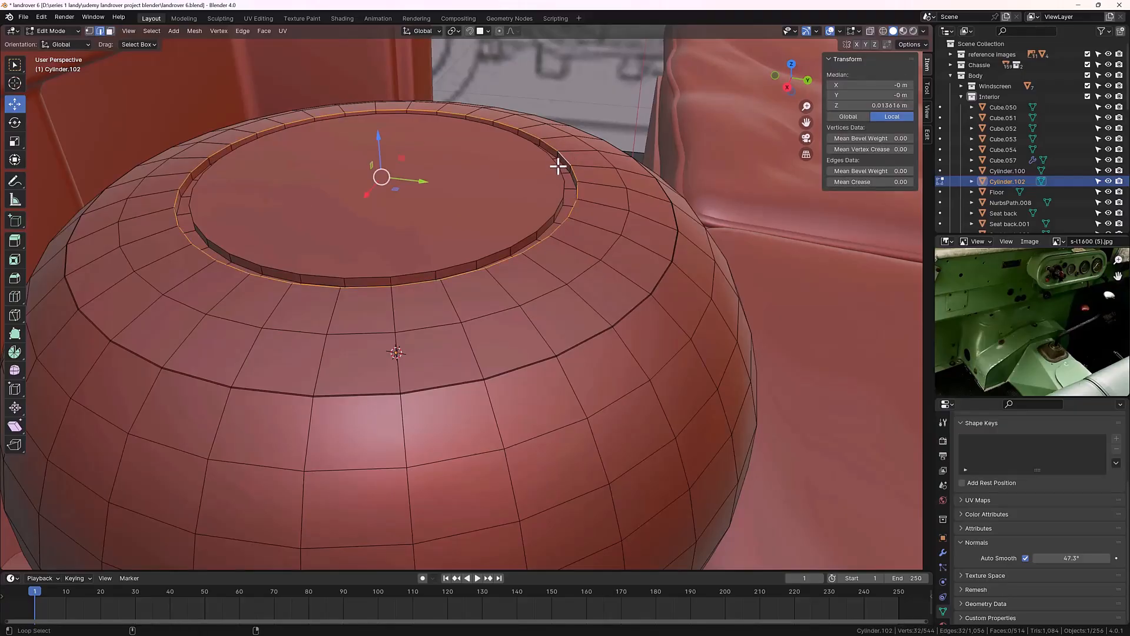
alt+shift+click(556, 164)
middle_drag(563, 182, 511, 293)
scroll(512, 276, down, 6)
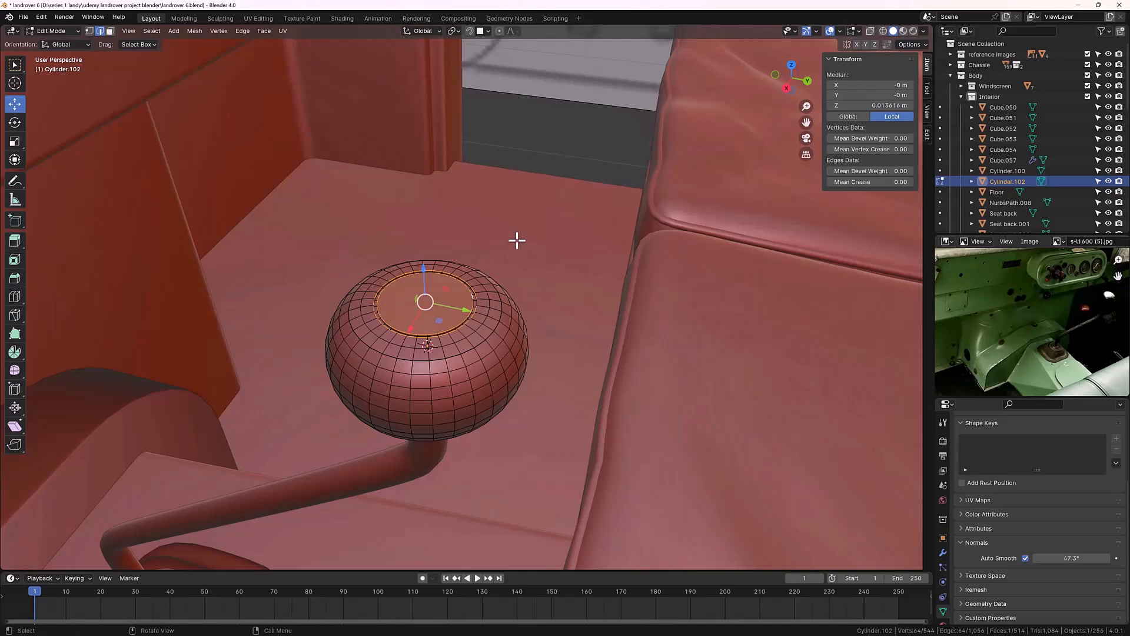
key(ctrl+b)
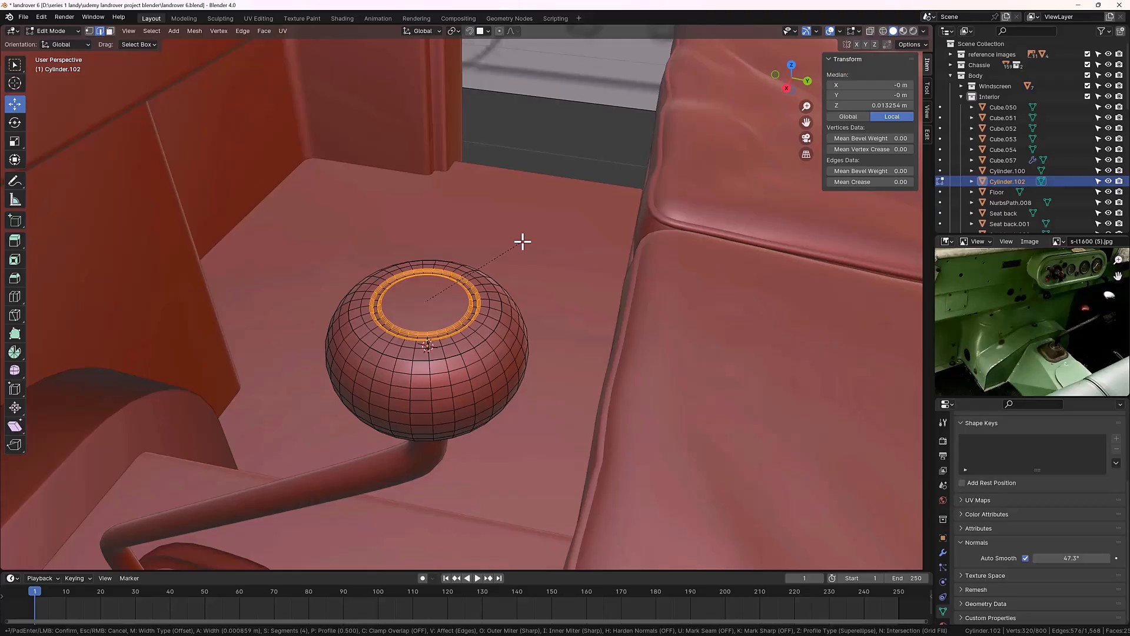
click(522, 242)
scroll(477, 308, up, 6)
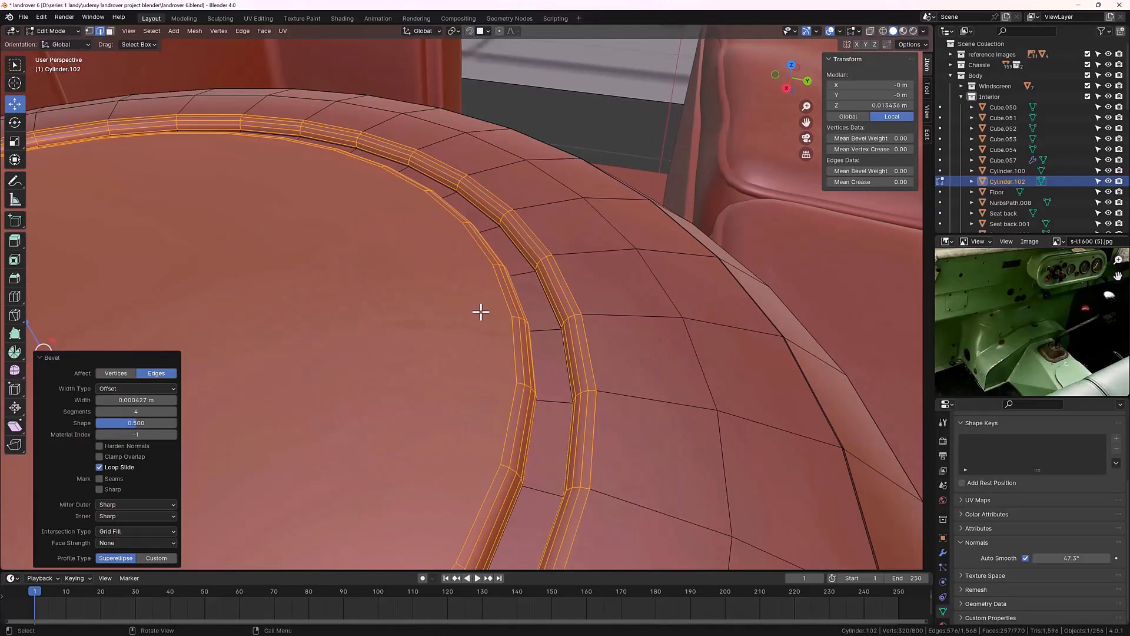
click(99, 410)
click(99, 411)
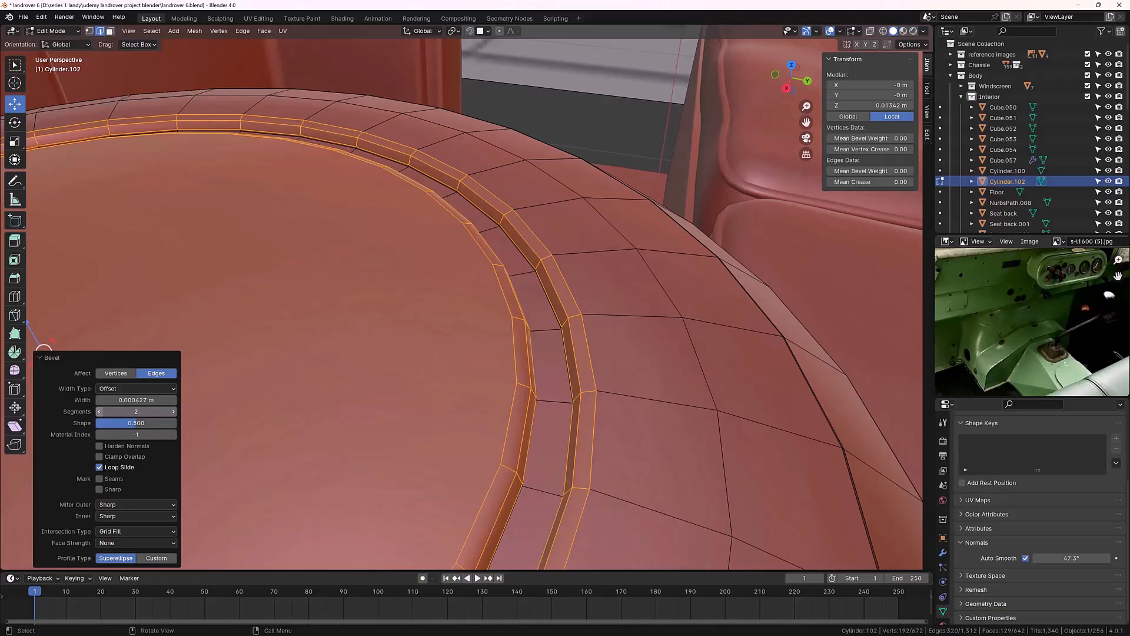
click(583, 107)
Step: Examine the knob's shading in Object Mode around the top groove and the hard line on its upper shoulder
scroll(555, 180, down, 7)
middle_drag(555, 189, 561, 180)
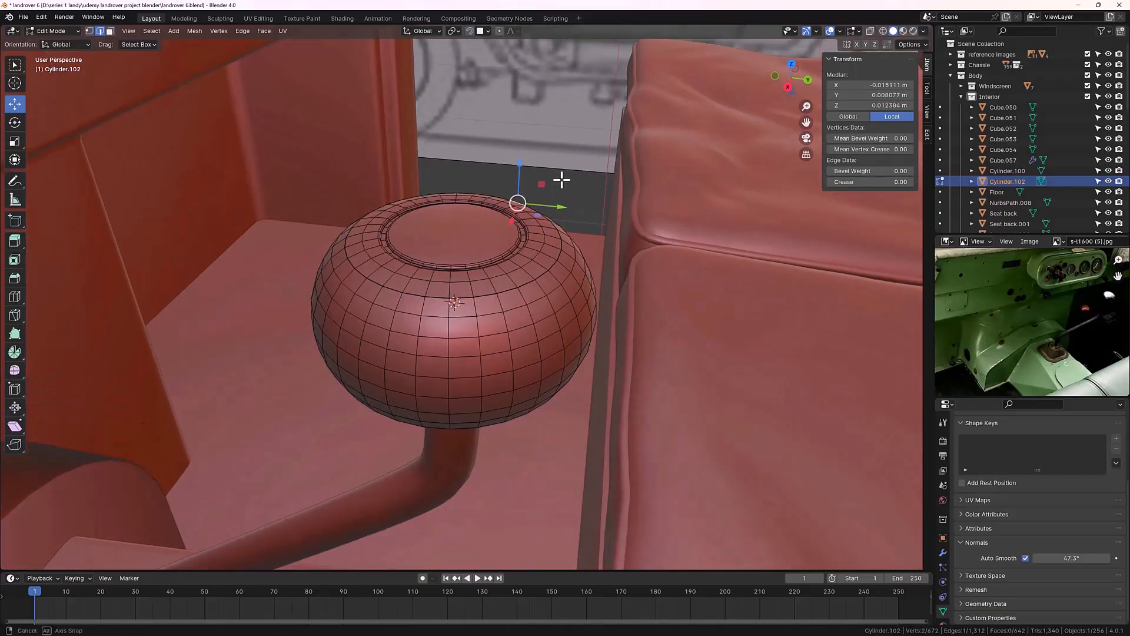
key(Tab)
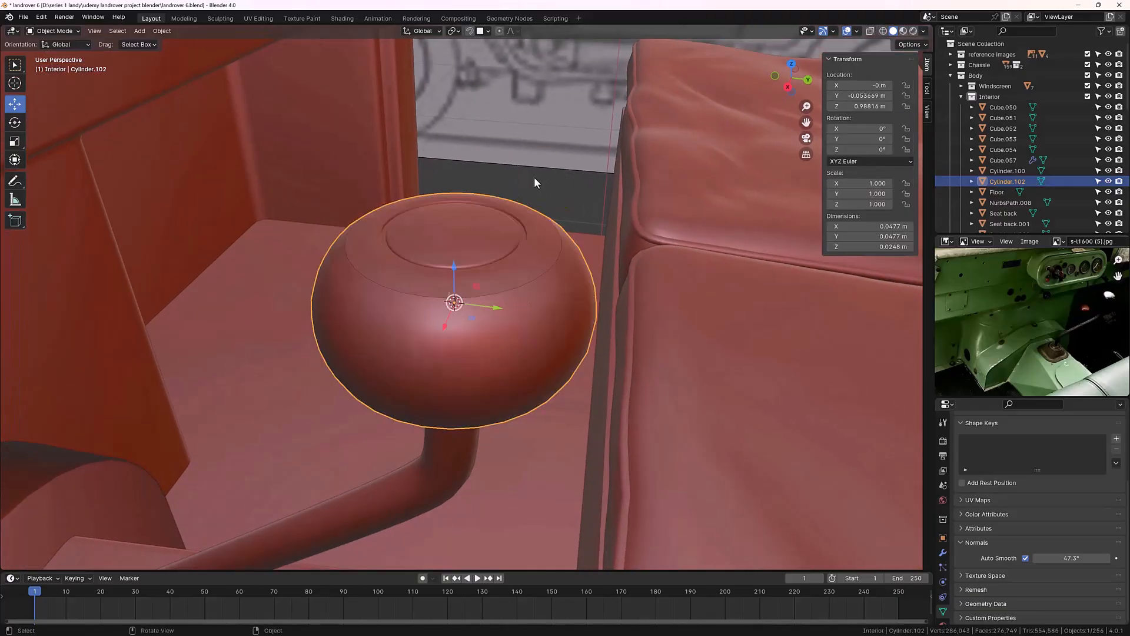
mouse_move(518, 180)
middle_down()
mouse_move(524, 151)
mouse_move(513, 182)
middle_up()
scroll(510, 271, up, 2)
scroll(518, 284, up, 4)
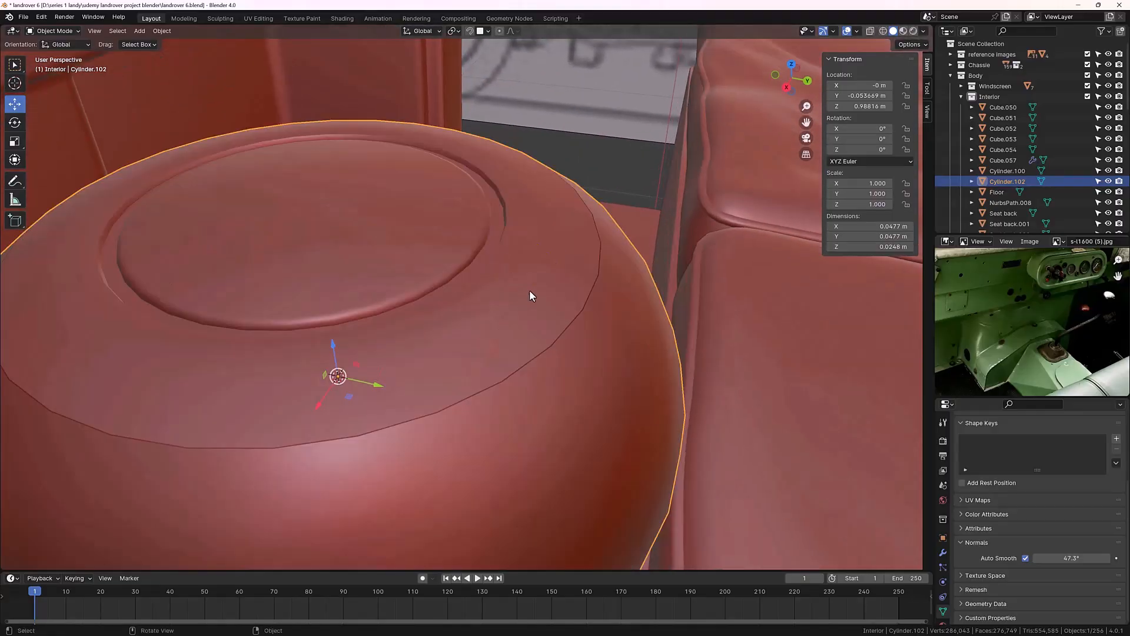
middle_drag(530, 291, 541, 289)
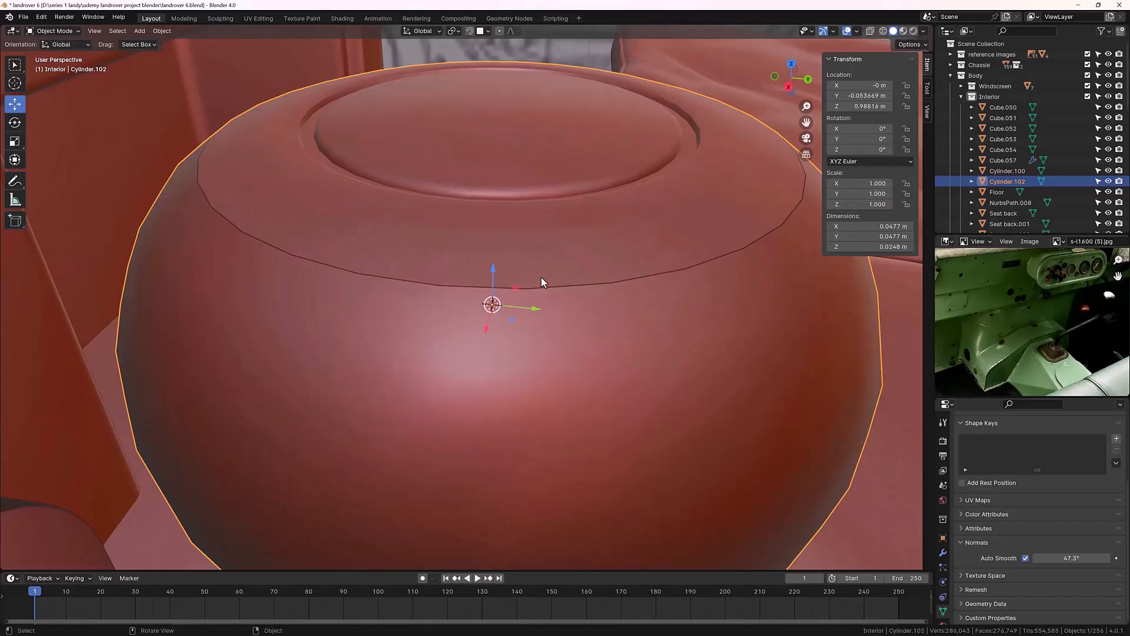
Step: Dissolve the lower of the two nearly coincident edge loops on the knob's upper shoulder in Edit Mode
key(Tab)
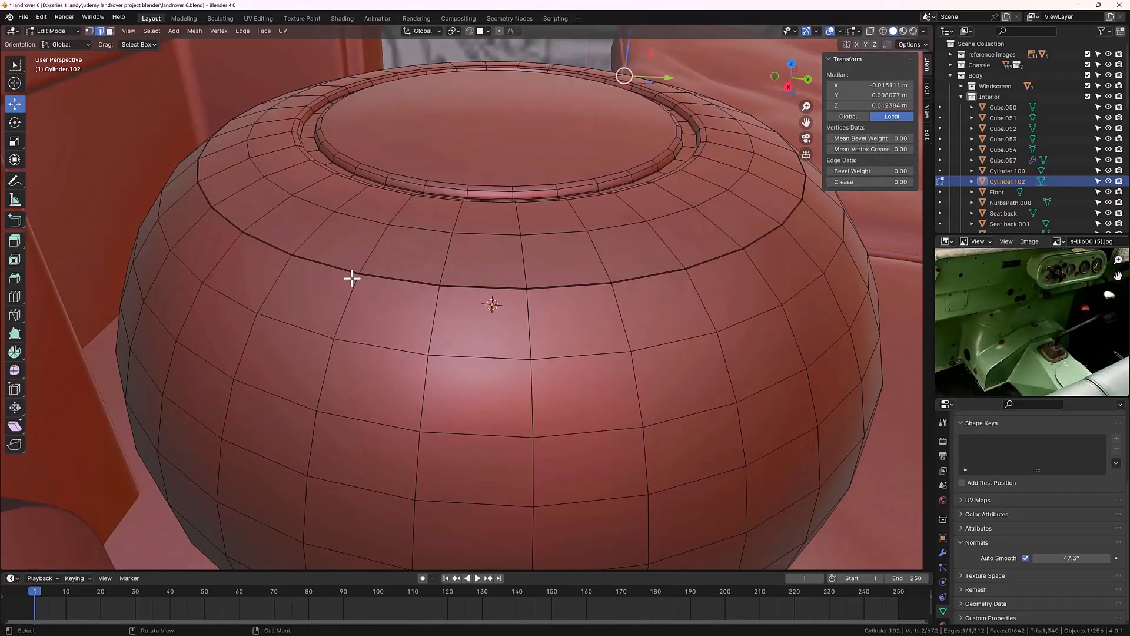
scroll(352, 275, up, 4)
scroll(352, 273, down, 4)
scroll(359, 271, up, 7)
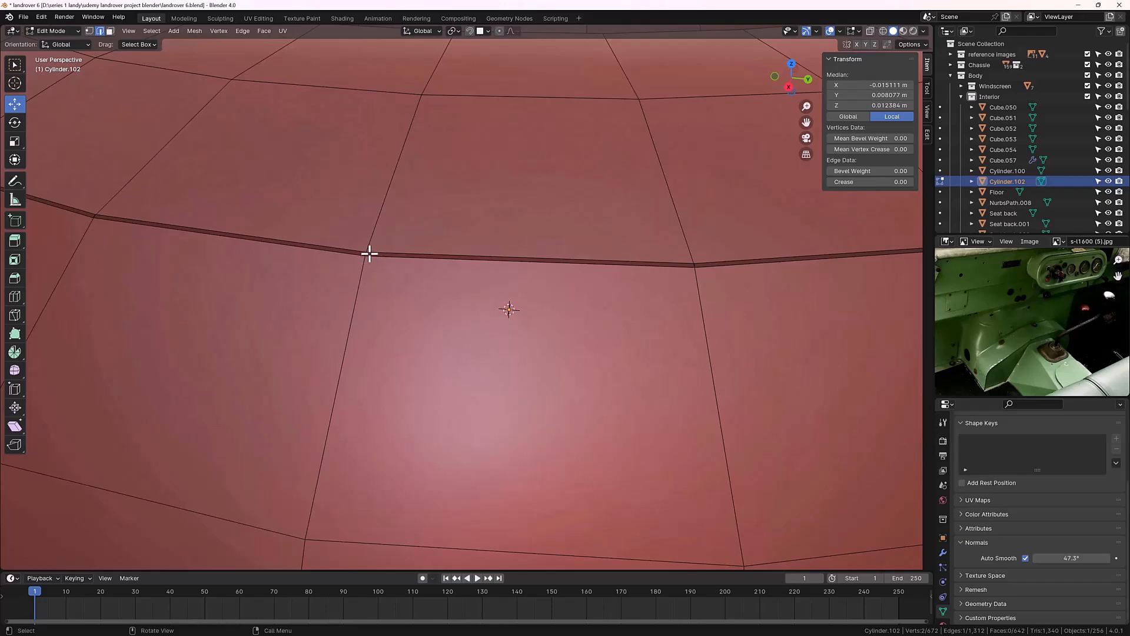
scroll(370, 253, down, 5)
middle_drag(371, 253, 356, 277)
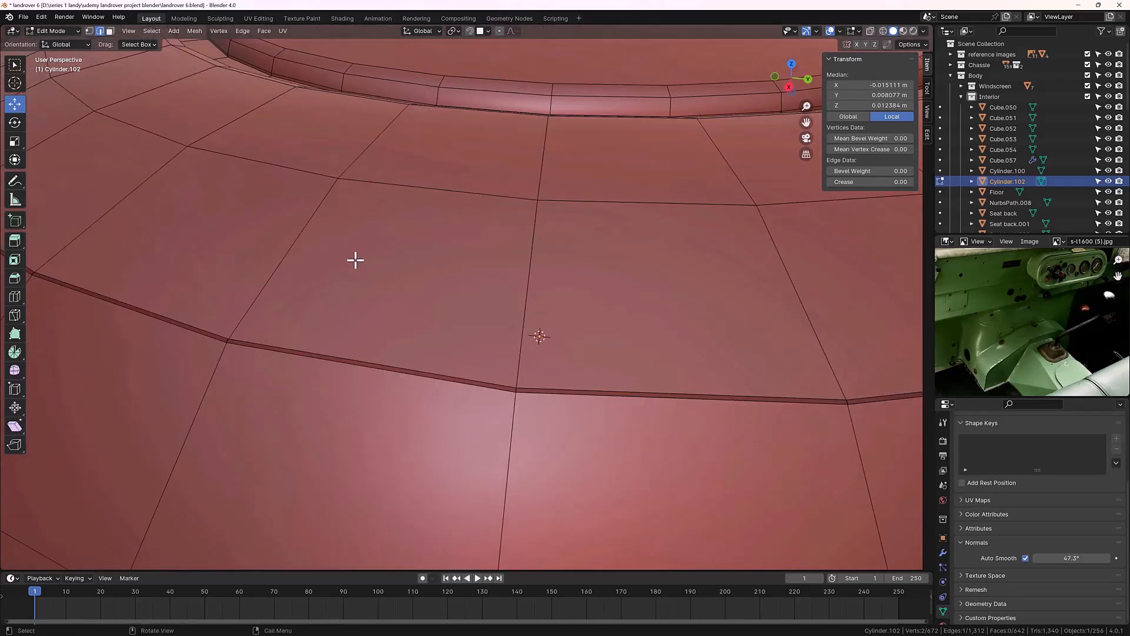
alt+click(346, 364)
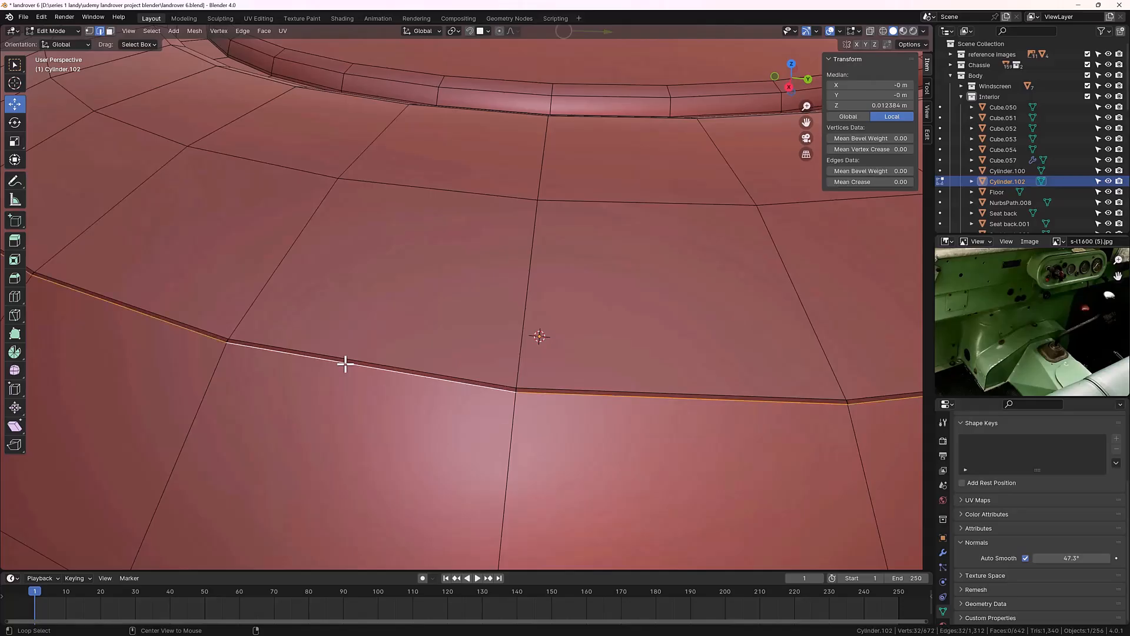
right_click(340, 375)
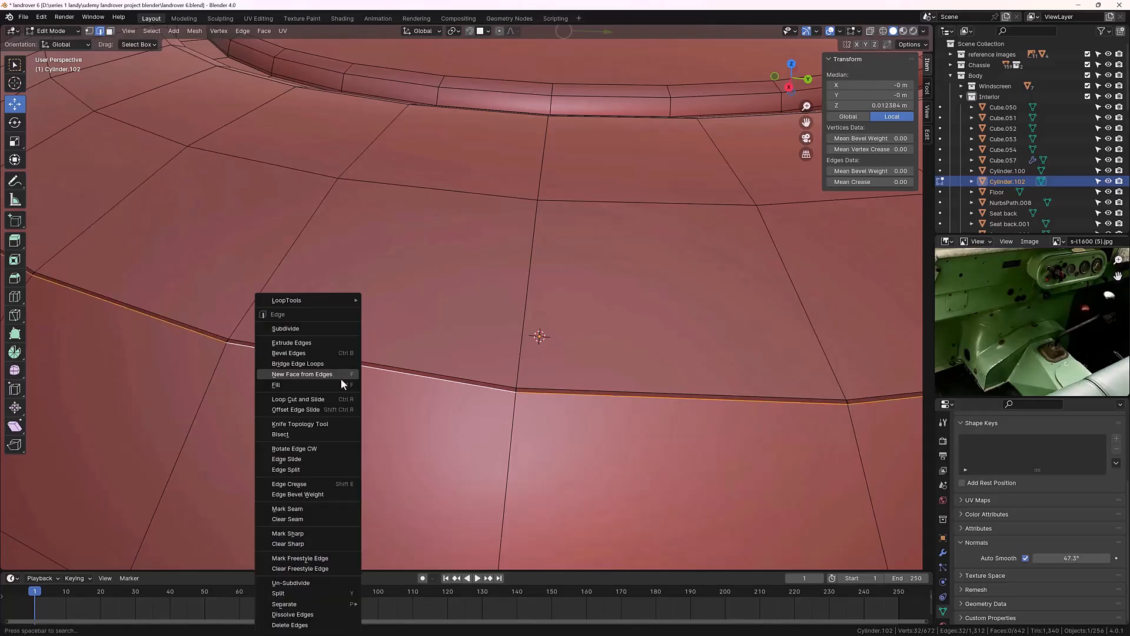
click(311, 614)
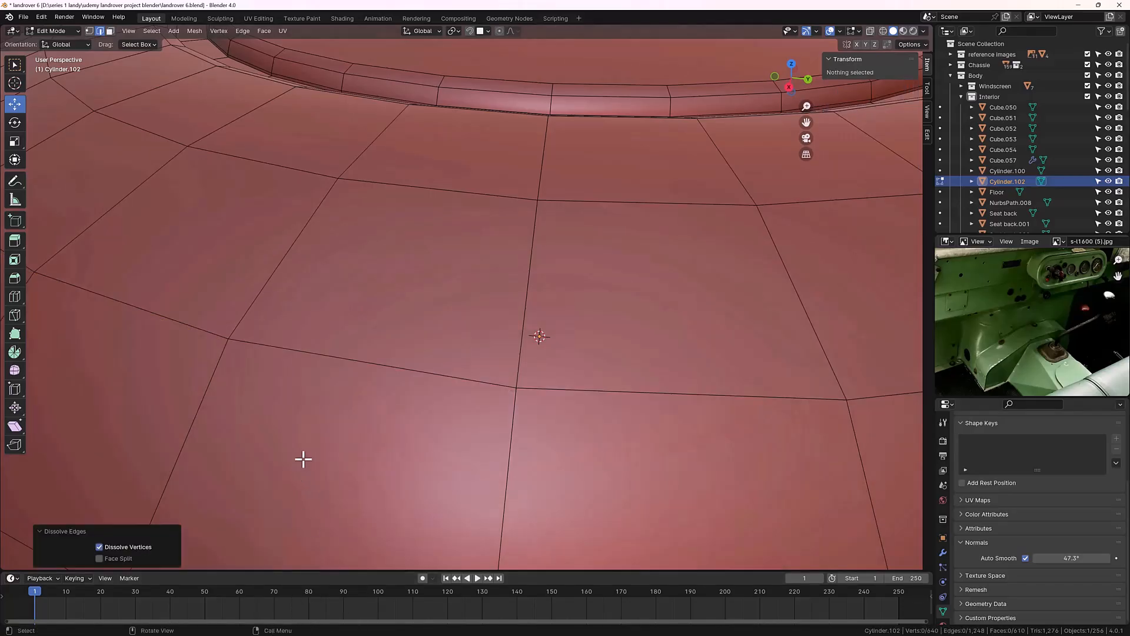
scroll(305, 457, down, 6)
middle_drag(432, 323, 416, 323)
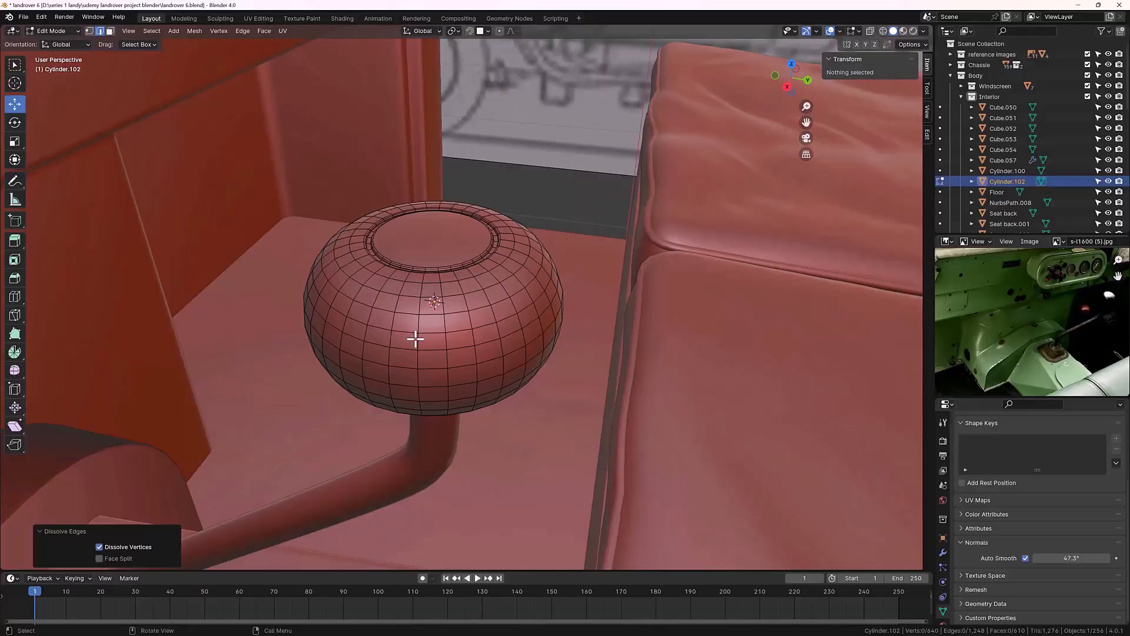
Step: Return to Object Mode, deselect the knob, check it within the interior and save the file
key(Tab)
click(499, 162)
scroll(498, 163, down, 2)
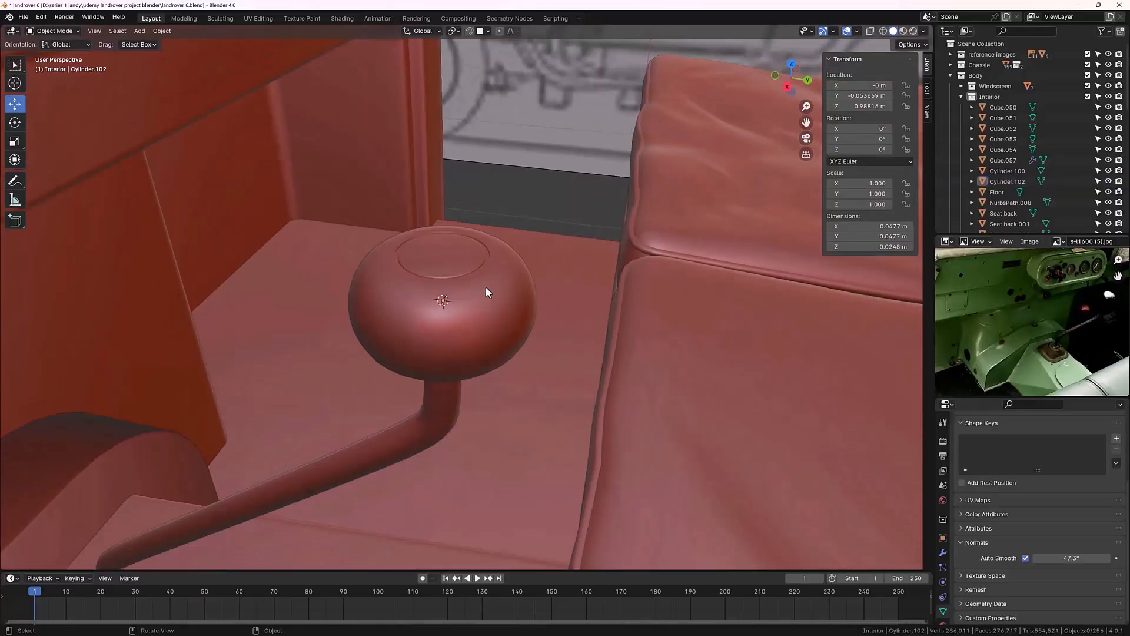
middle_drag(485, 288, 476, 346)
scroll(478, 256, down, 3)
scroll(489, 253, down, 5)
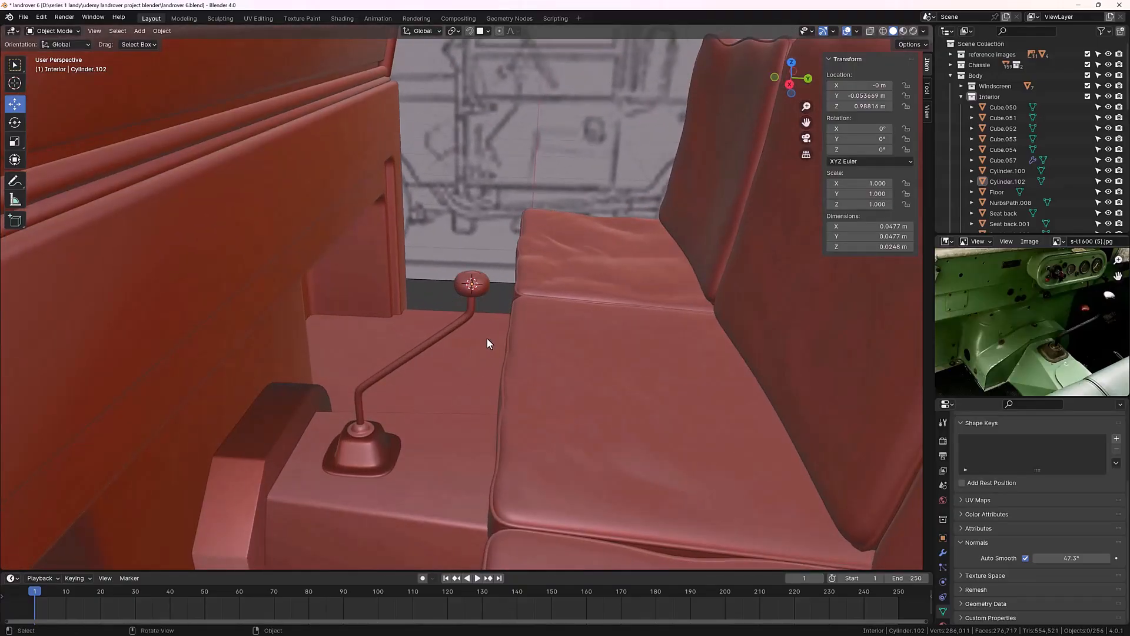
key(ctrl+s)
scroll(469, 289, down, 5)
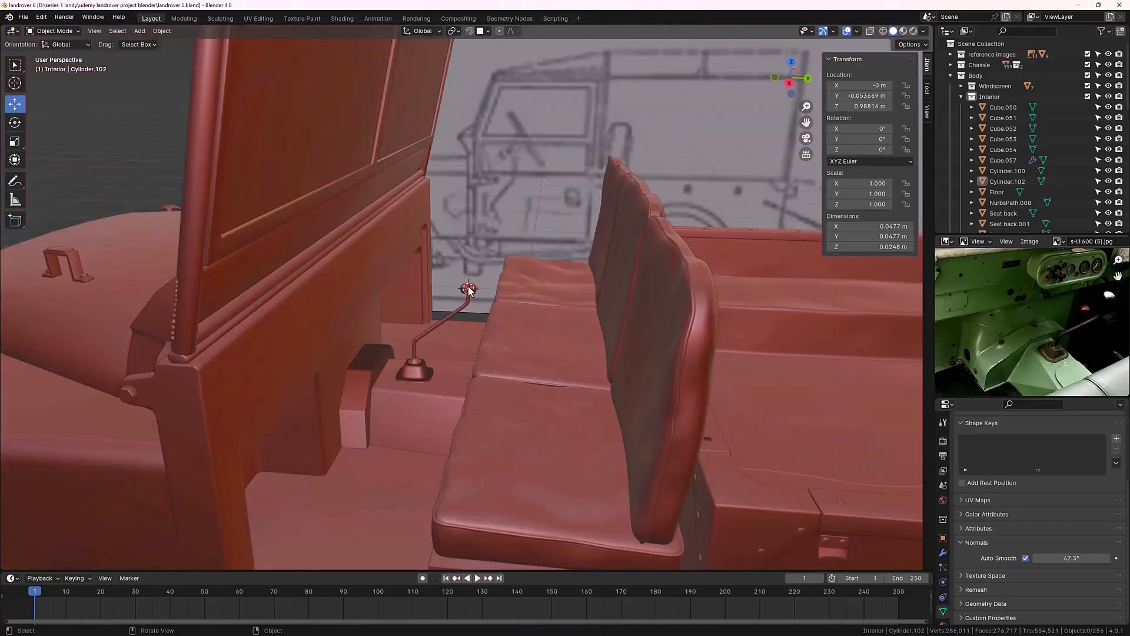
Step: Open the reference image s-l1600 (1).jpg in the image editor and enlarge it around the yellow and red levers
scroll(473, 288, up, 6)
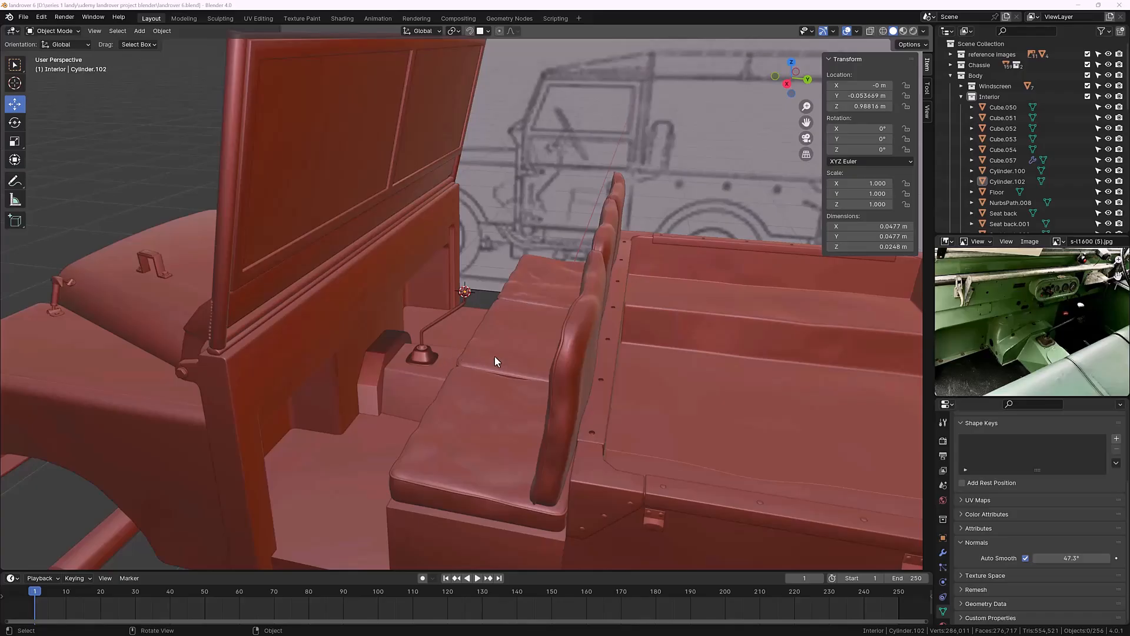
mouse_move(495, 356)
middle_down()
mouse_move(412, 387)
mouse_move(318, 382)
mouse_move(457, 398)
mouse_move(501, 352)
middle_up()
scroll(501, 352, up, 2)
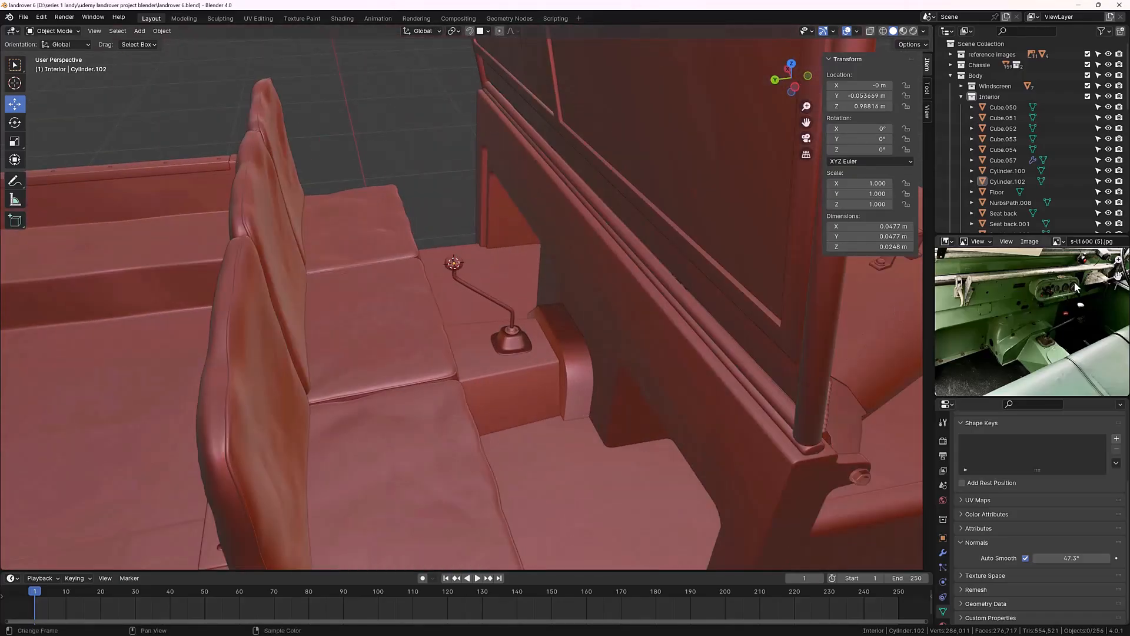
click(1029, 243)
click(986, 263)
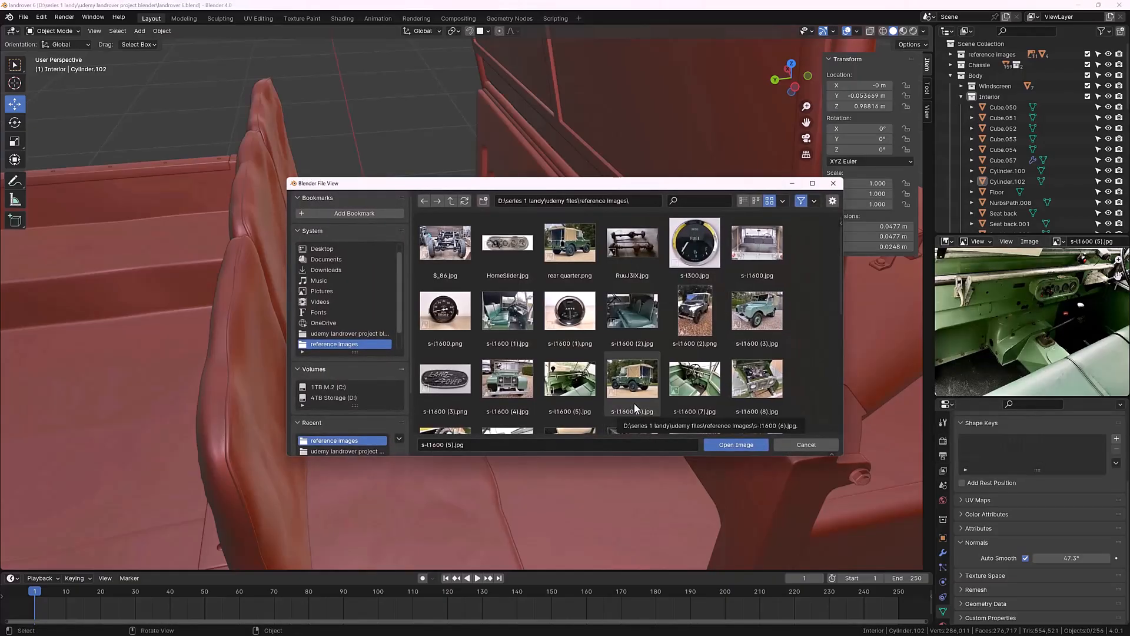
click(508, 311)
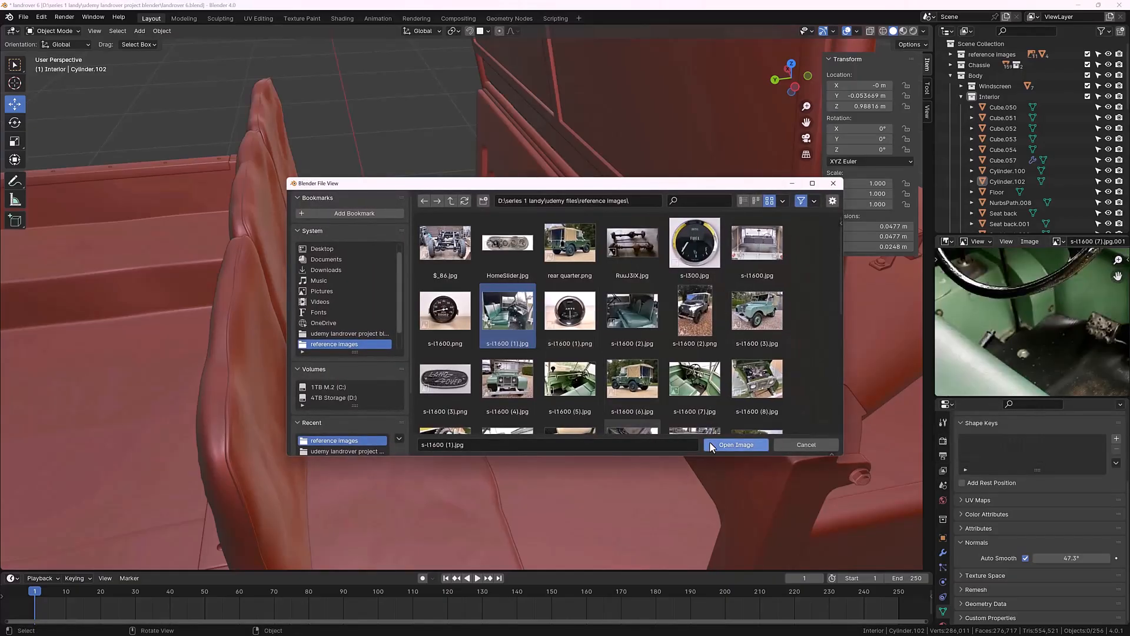
click(716, 445)
scroll(1038, 336, up, 4)
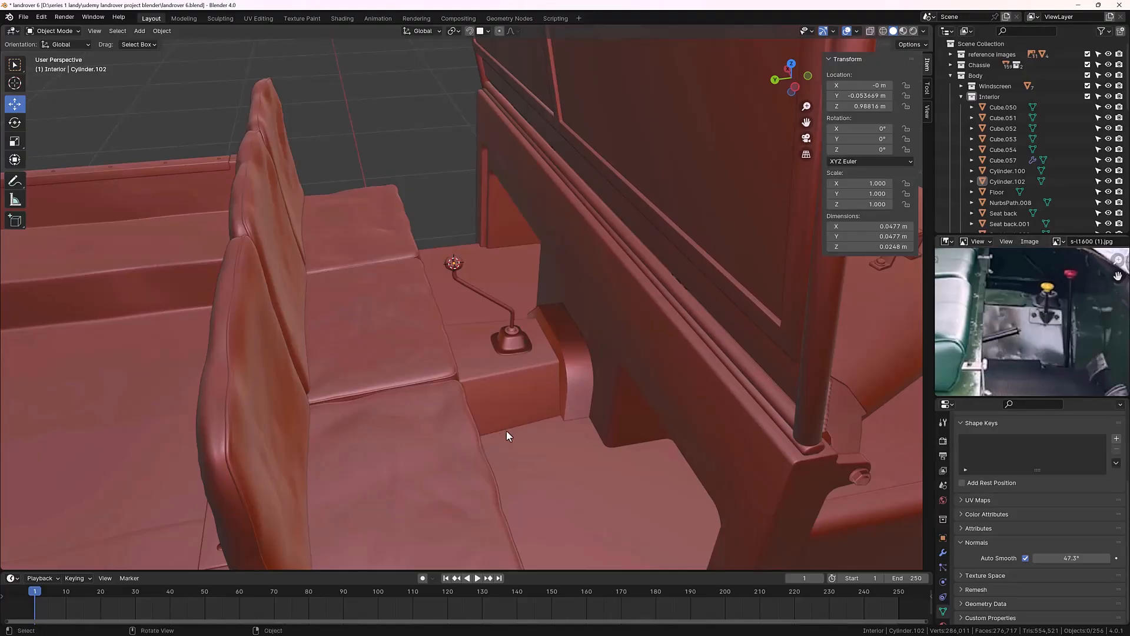
Step: Compare the lever area with the reference photo, then isolate the transmission tunnel and the gear lever's base collar in Local View
middle_drag(507, 430, 647, 407)
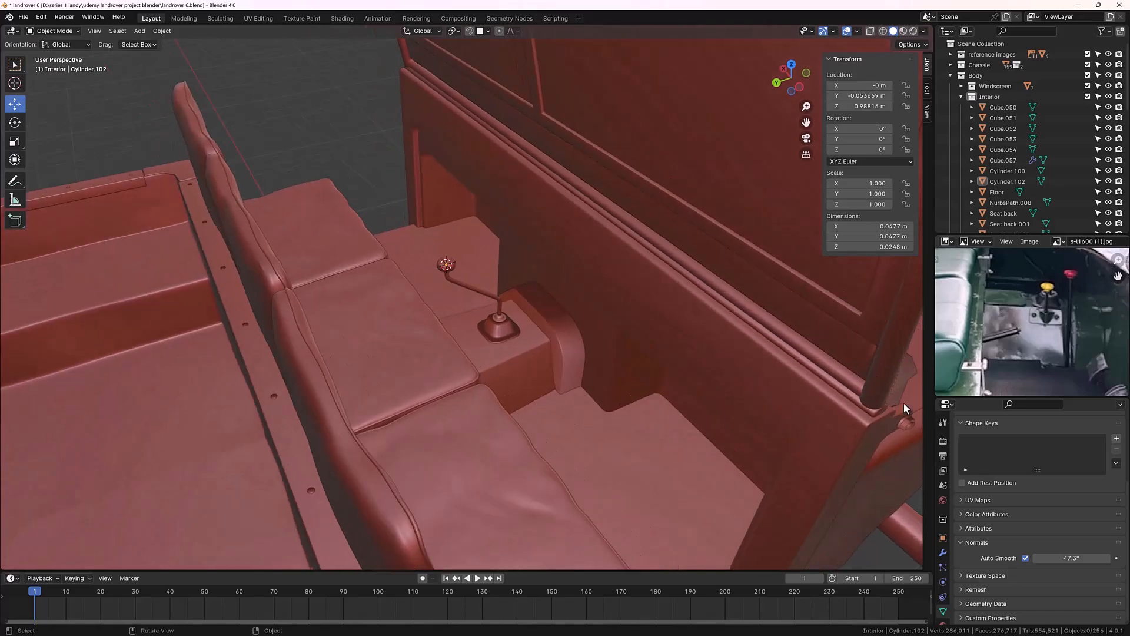
scroll(1042, 323, up, 3)
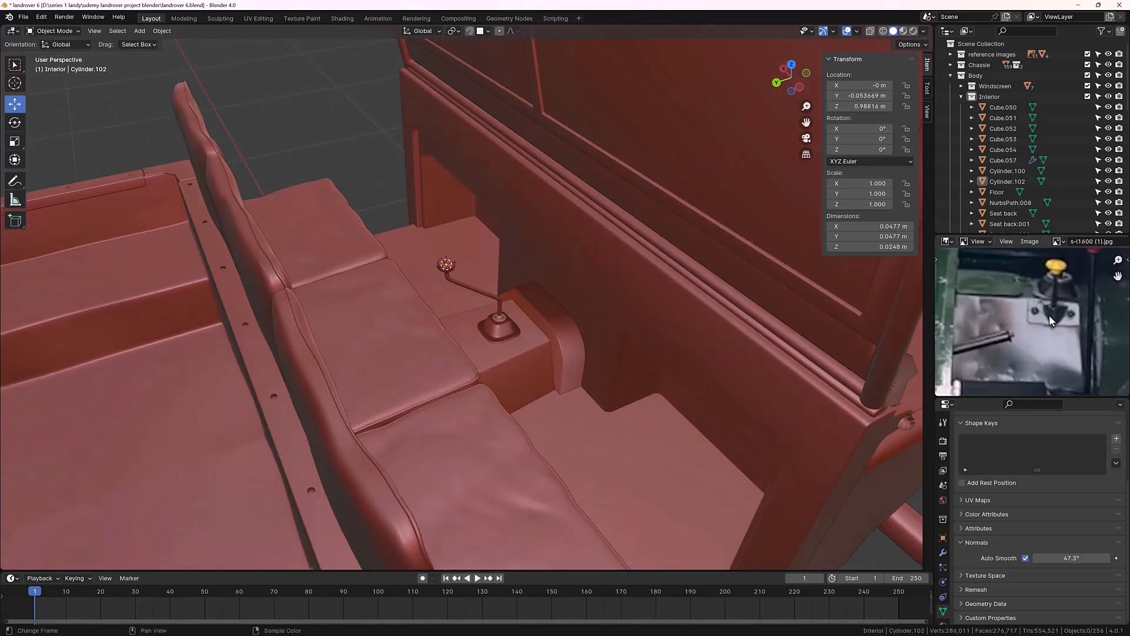
scroll(1049, 314, down, 2)
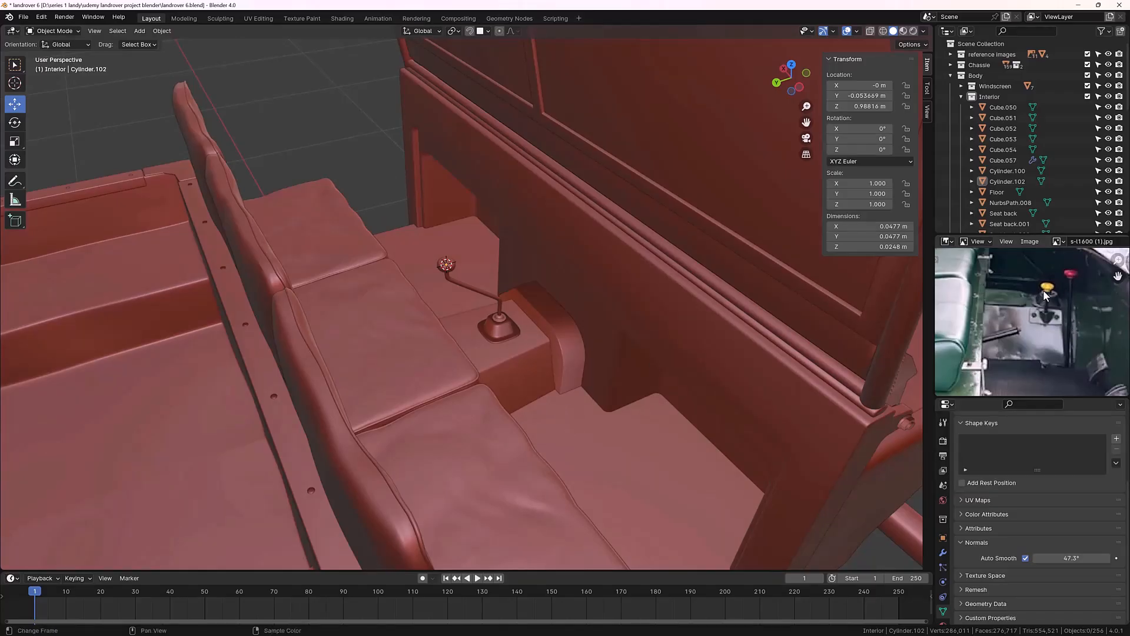
middle_drag(559, 361, 529, 390)
scroll(530, 398, up, 4)
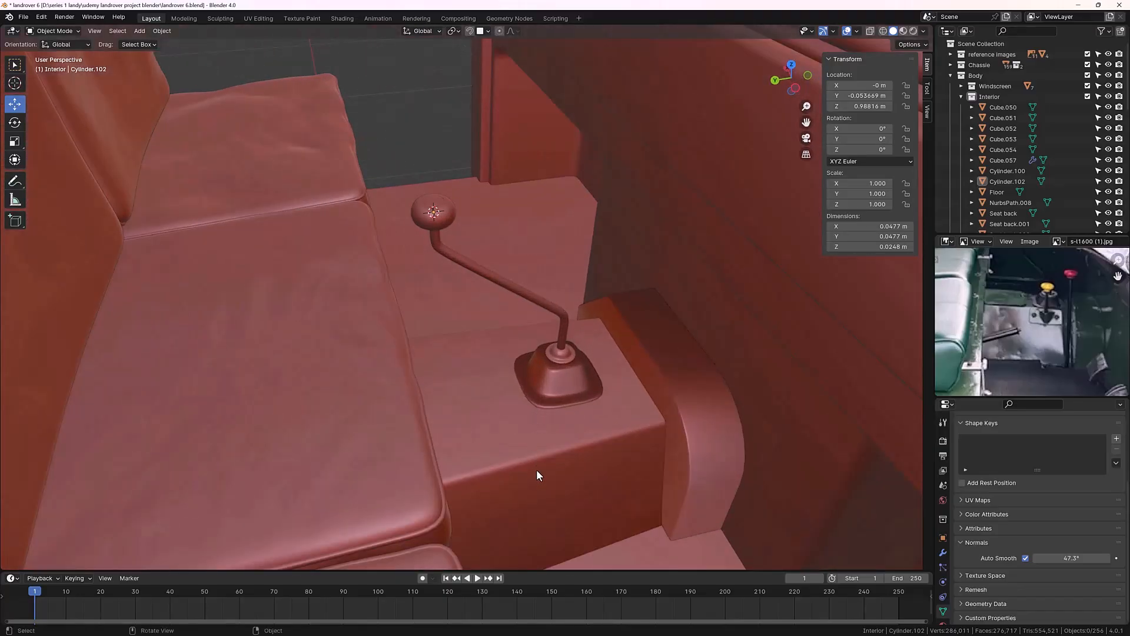
click(538, 471)
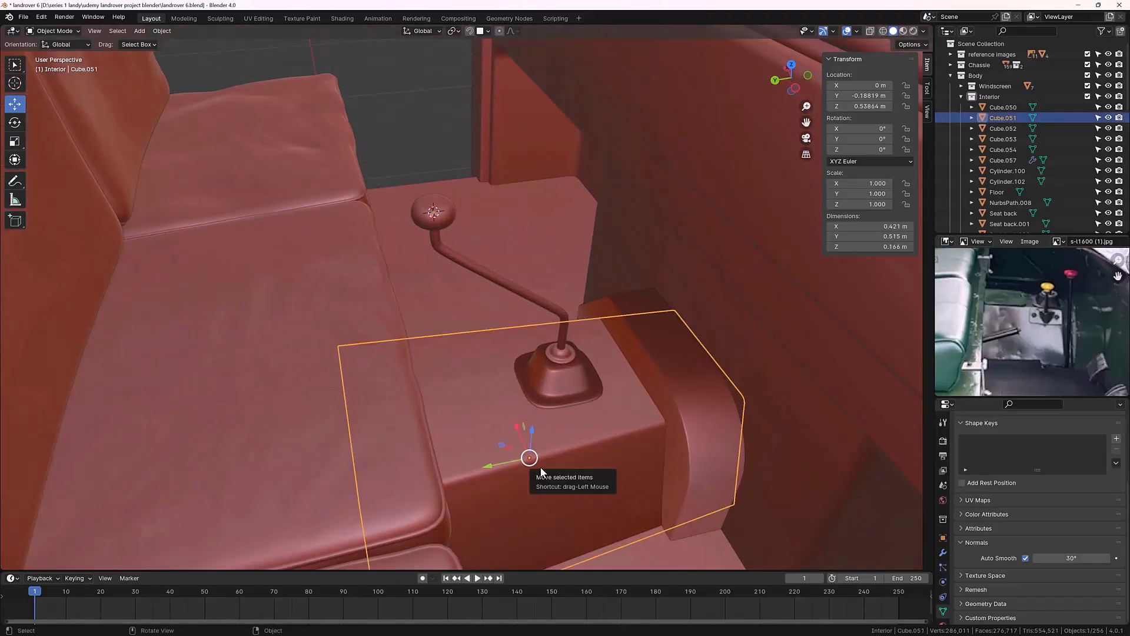
shift+click(559, 358)
middle_drag(552, 377, 544, 405)
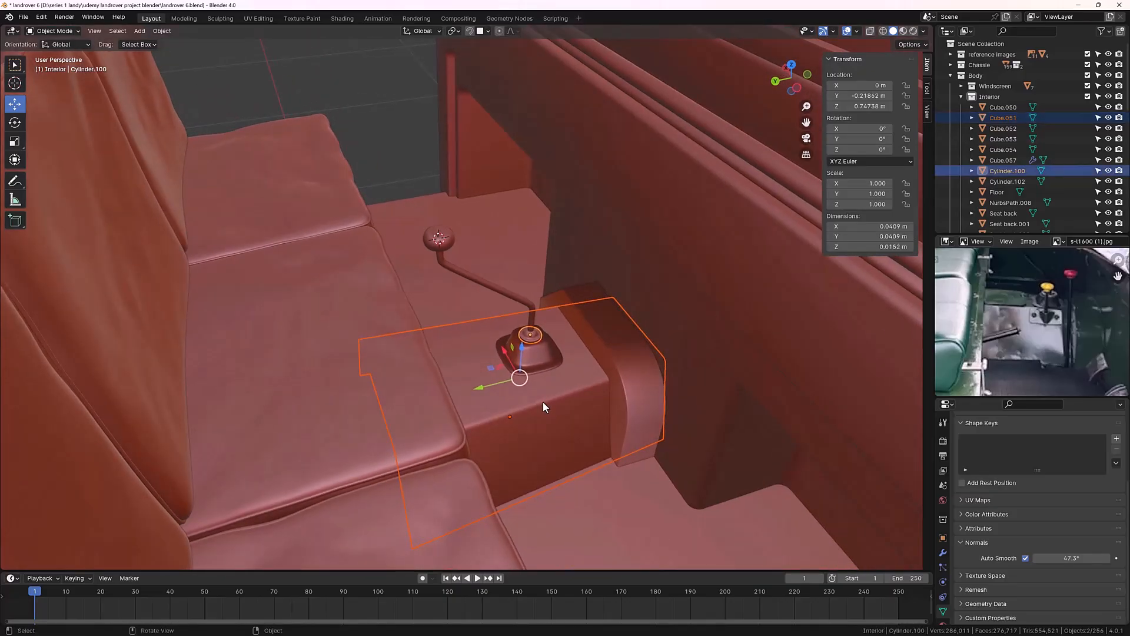
key(KP_Divide)
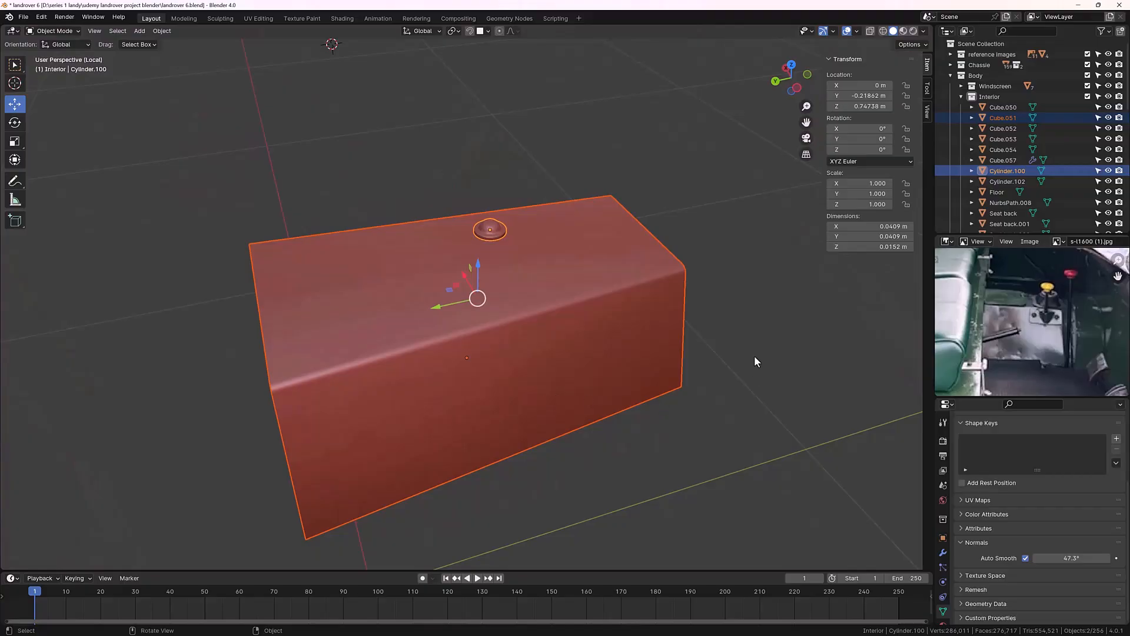
click(761, 383)
middle_drag(761, 383, 655, 395)
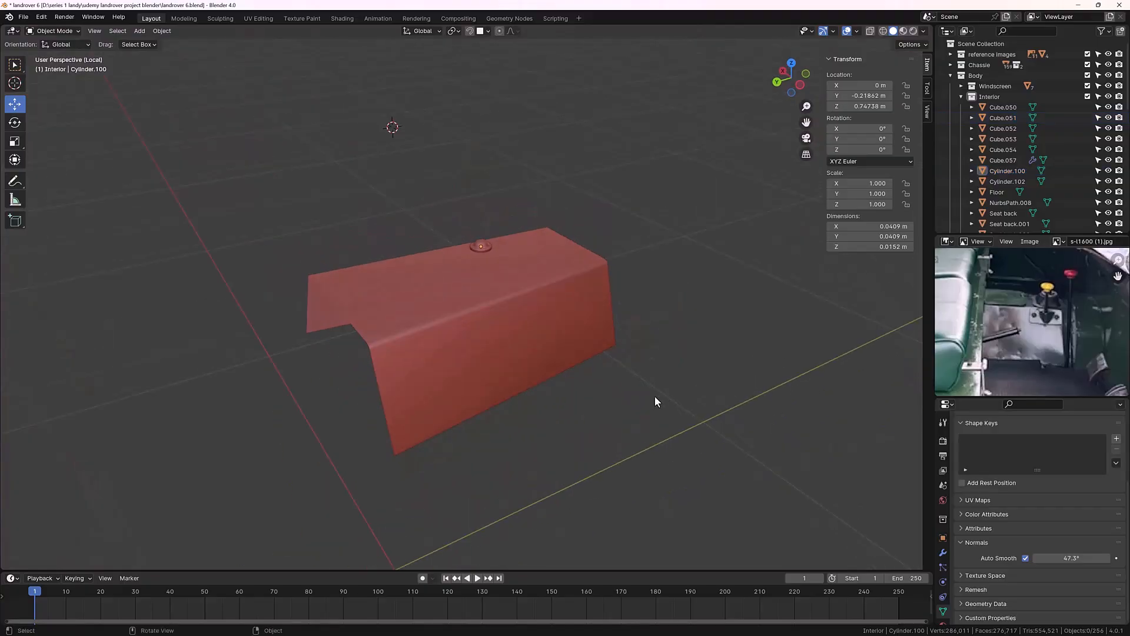
Step: Add two loop cuts across the transmission tunnel in Edit Mode and slide them toward its bulkhead end
click(540, 344)
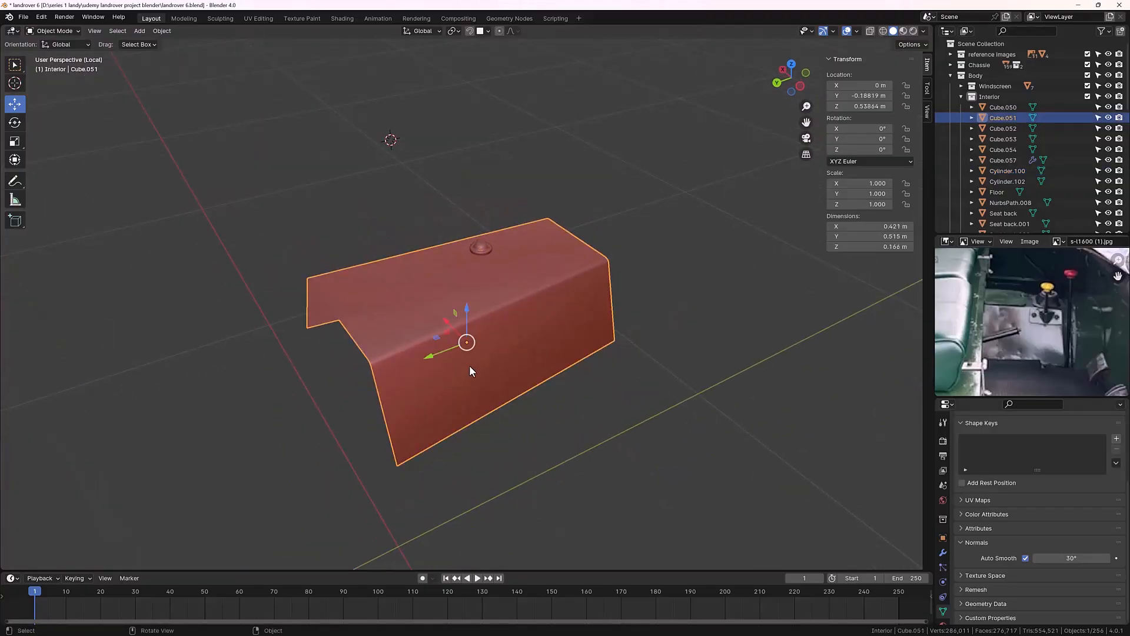
key(Tab)
middle_drag(472, 371, 436, 381)
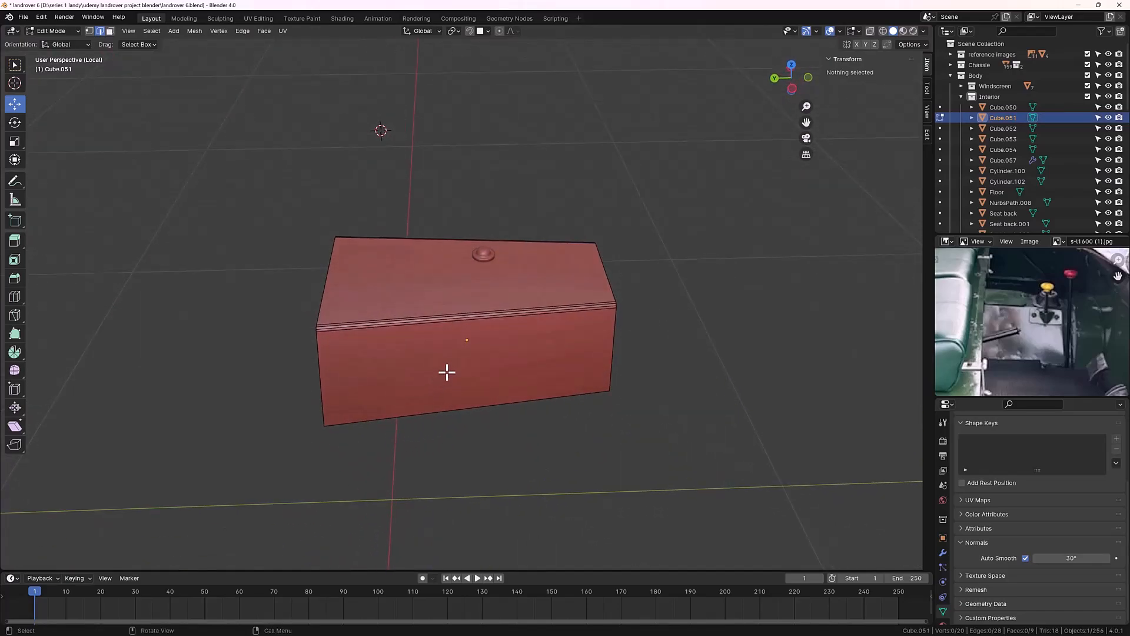
click(469, 313)
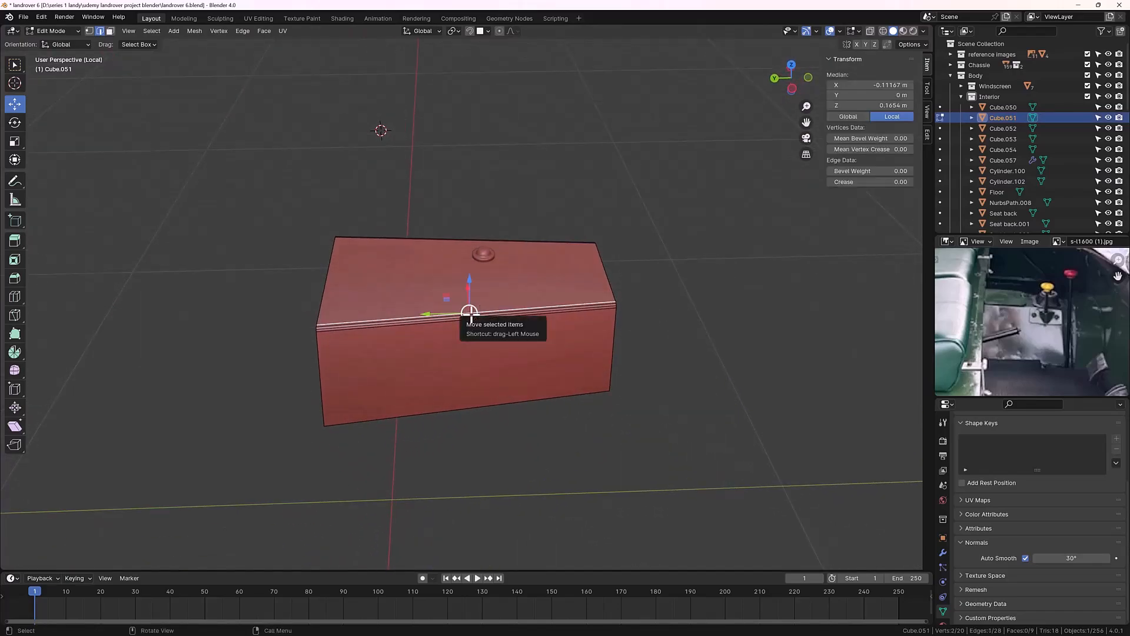
key(ctrl+r)
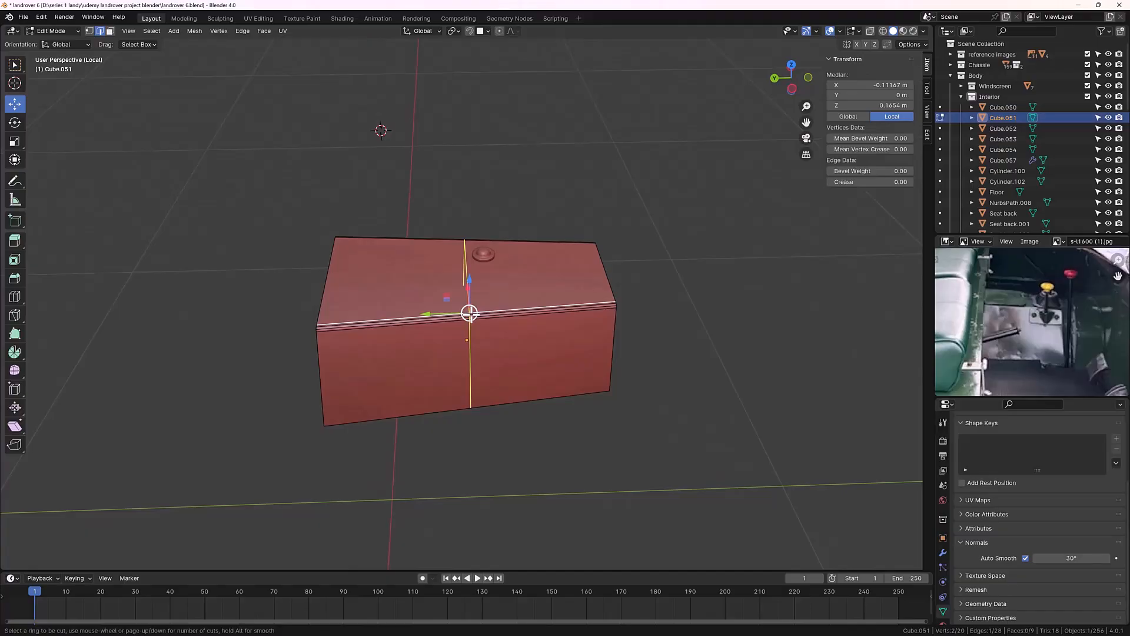
scroll(470, 313, up, 1)
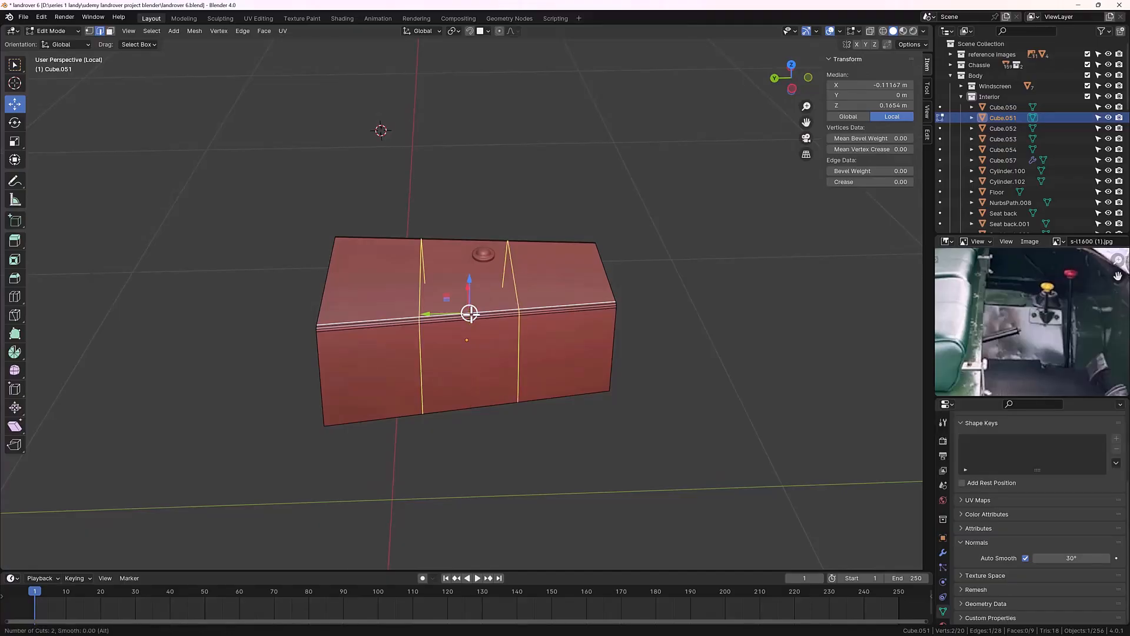
click(469, 312)
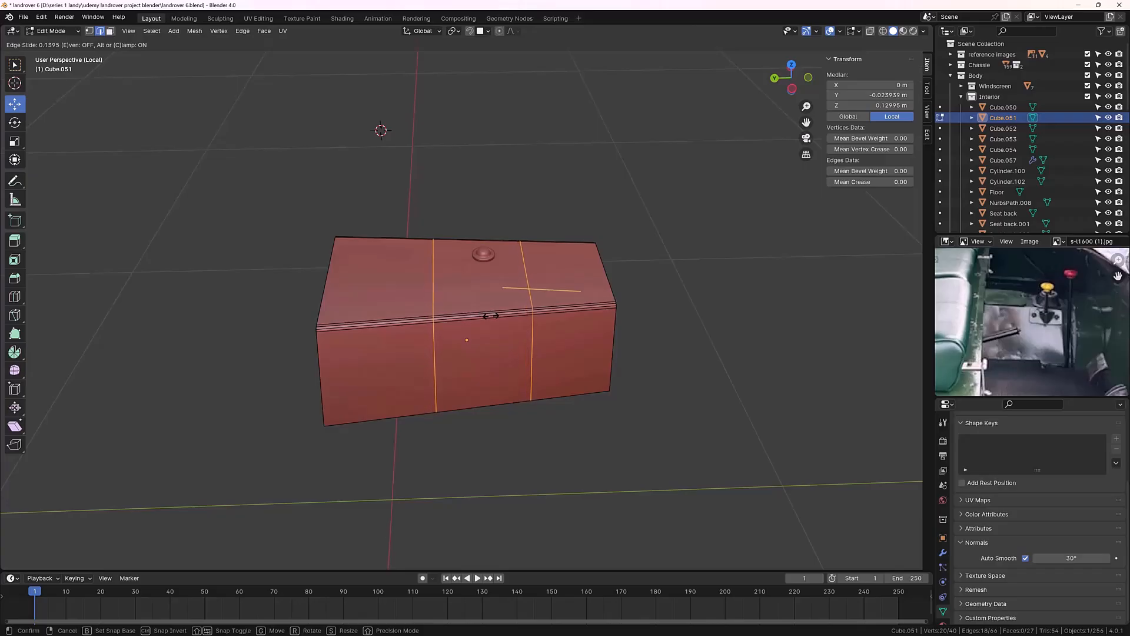
click(494, 318)
click(594, 488)
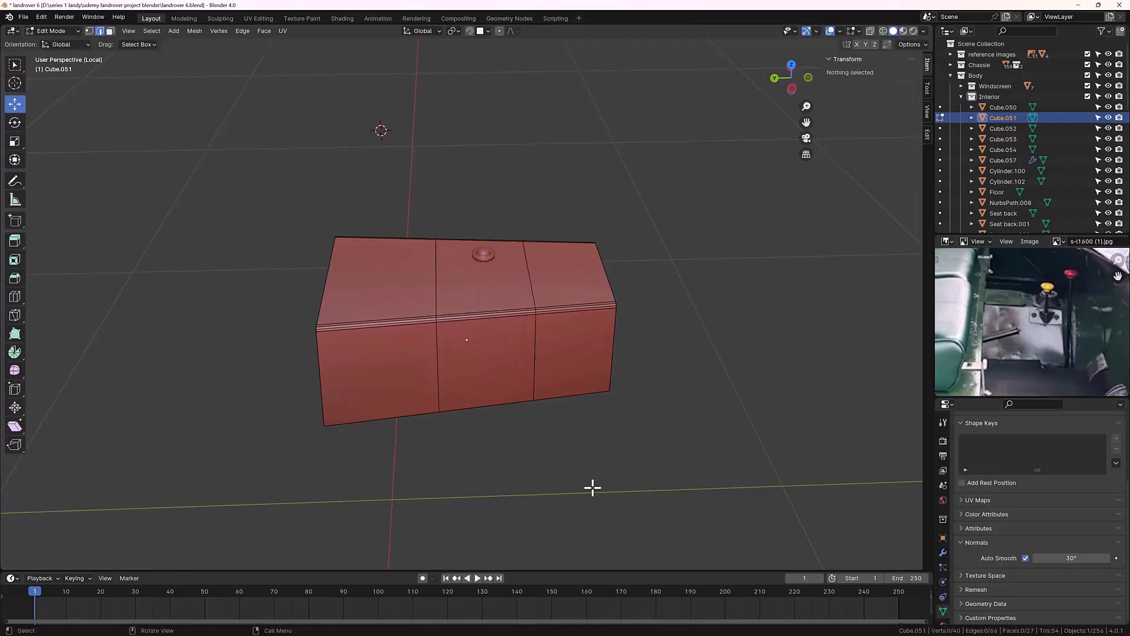
Step: Move the tunnel's rear cross loop along Y toward the other loop to narrow the strip between them
alt+click(437, 371)
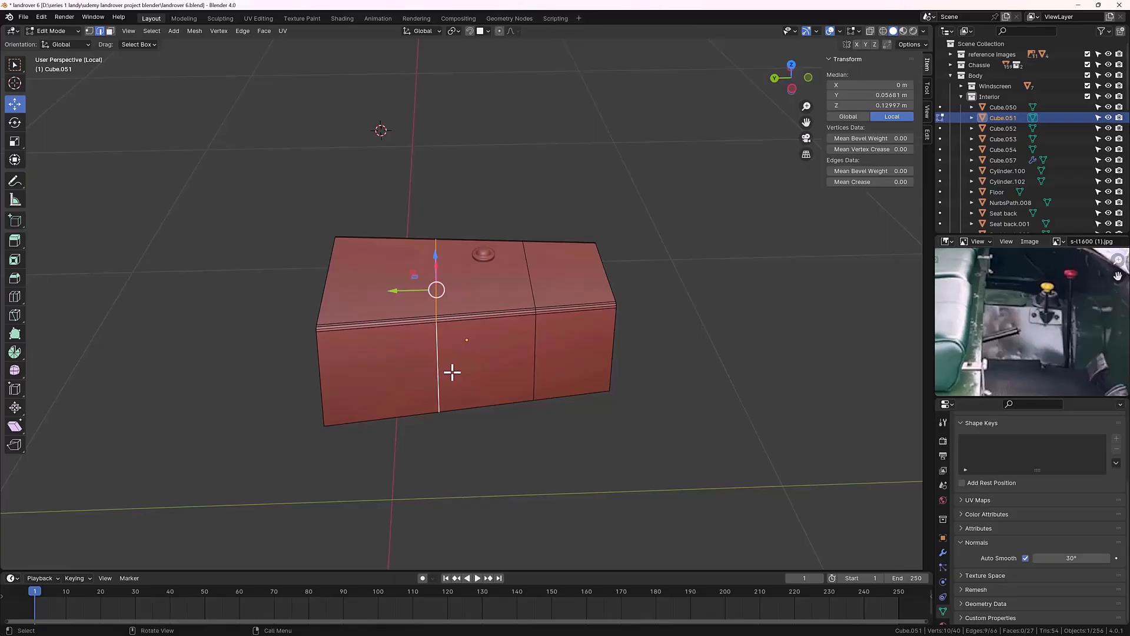
drag(394, 290, 448, 319)
key(g)
click(518, 472)
middle_drag(517, 472, 575, 373)
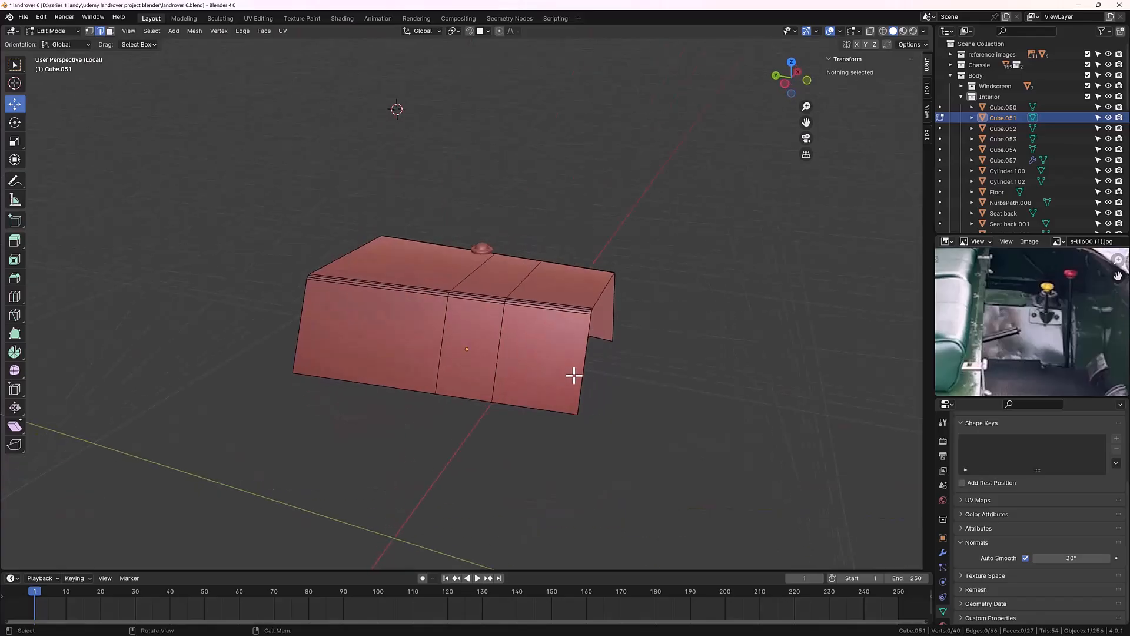
Step: Add a horizontal loop cut at about mid-height along the transmission tunnel's side wall
click(582, 371)
middle_drag(638, 436, 653, 427)
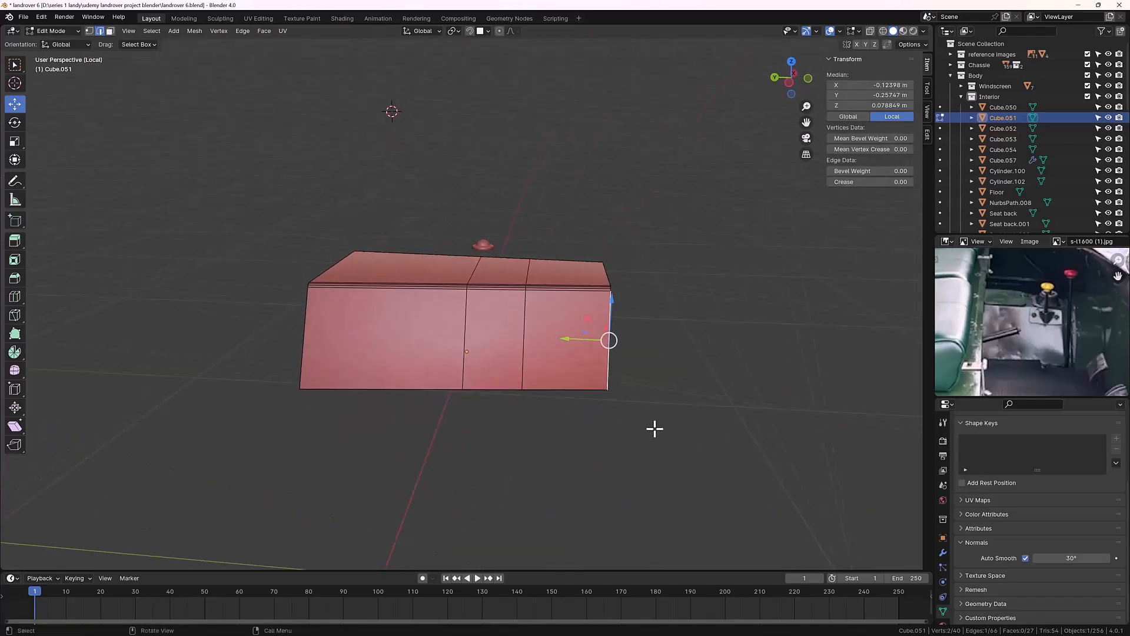
key(ctrl+r)
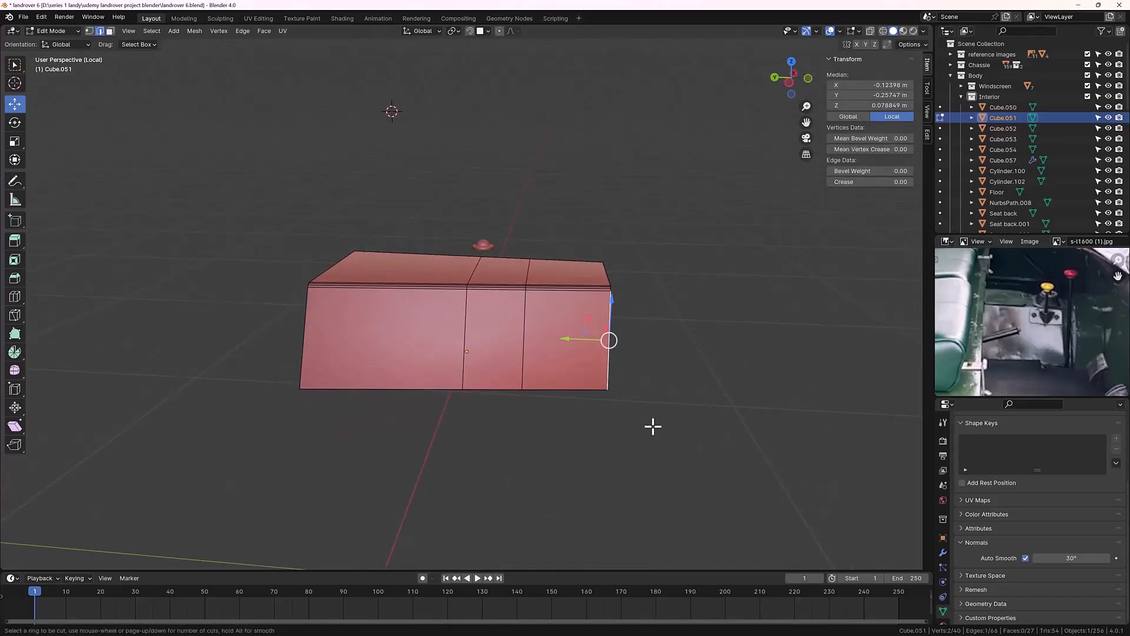
click(622, 367)
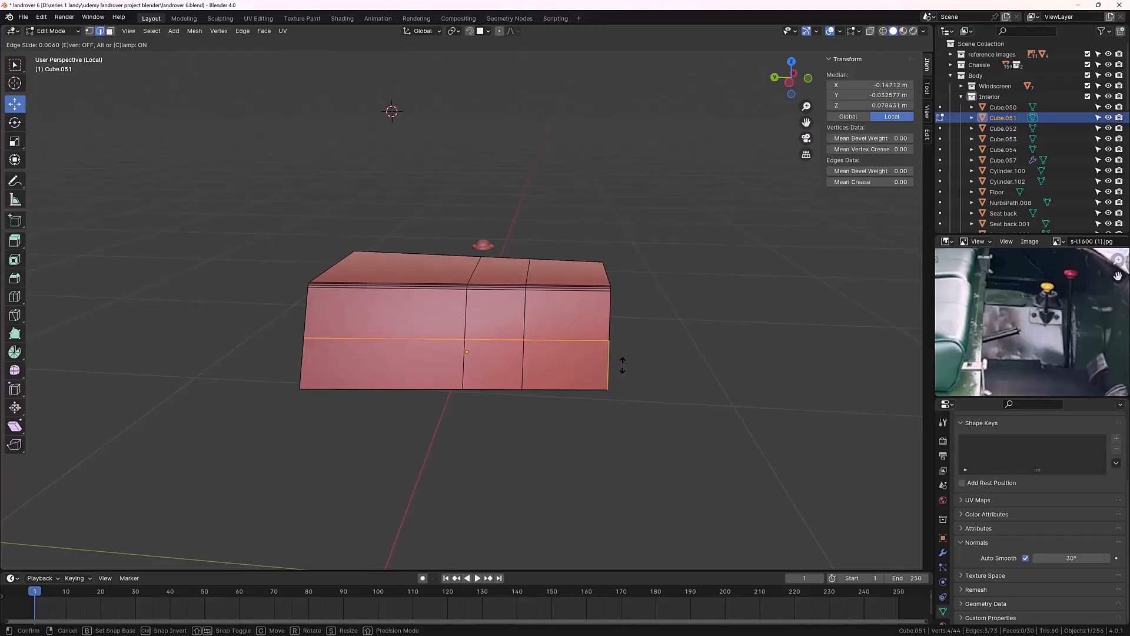
click(621, 366)
click(696, 370)
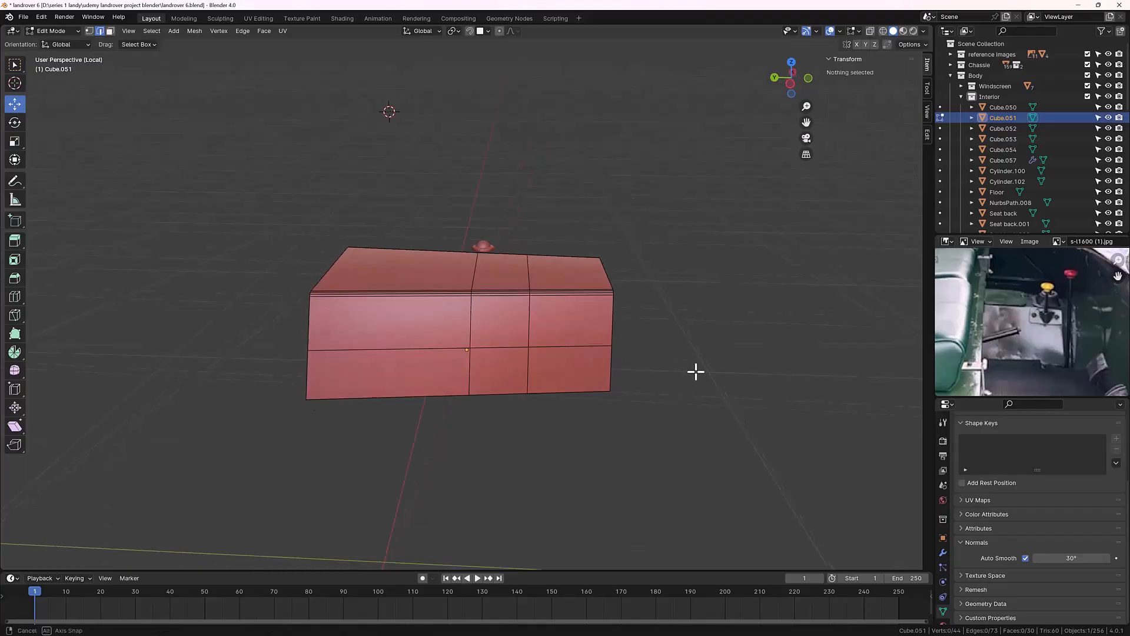
Step: Delete the upper side-wall face between the two cross loops to open a hole beside the gear lever
middle_drag(696, 371, 742, 393)
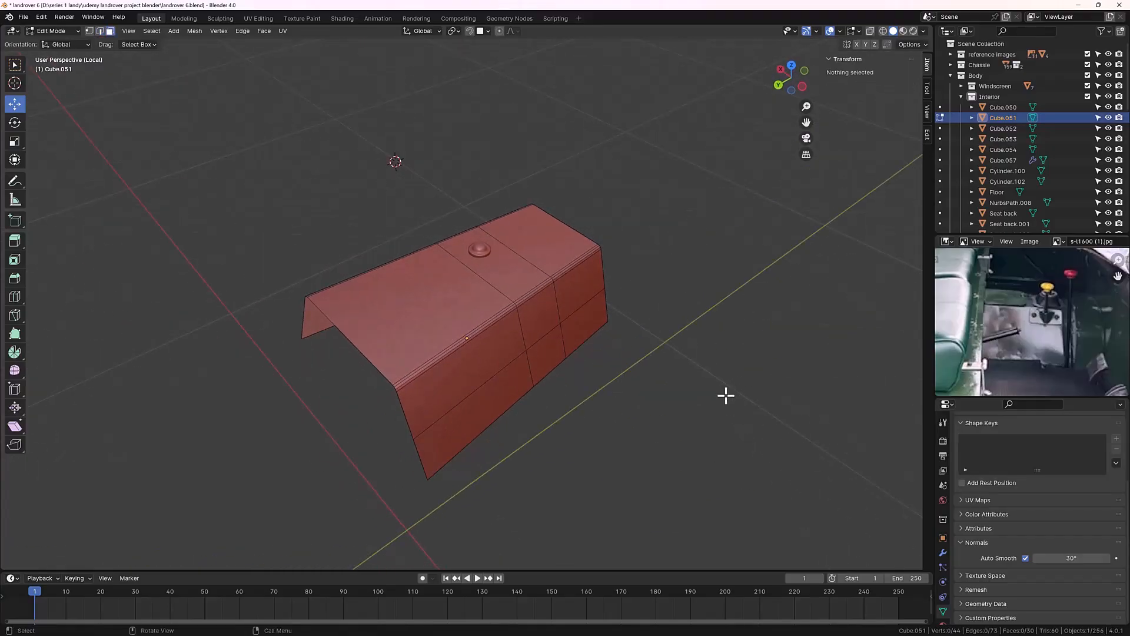
scroll(676, 379, up, 4)
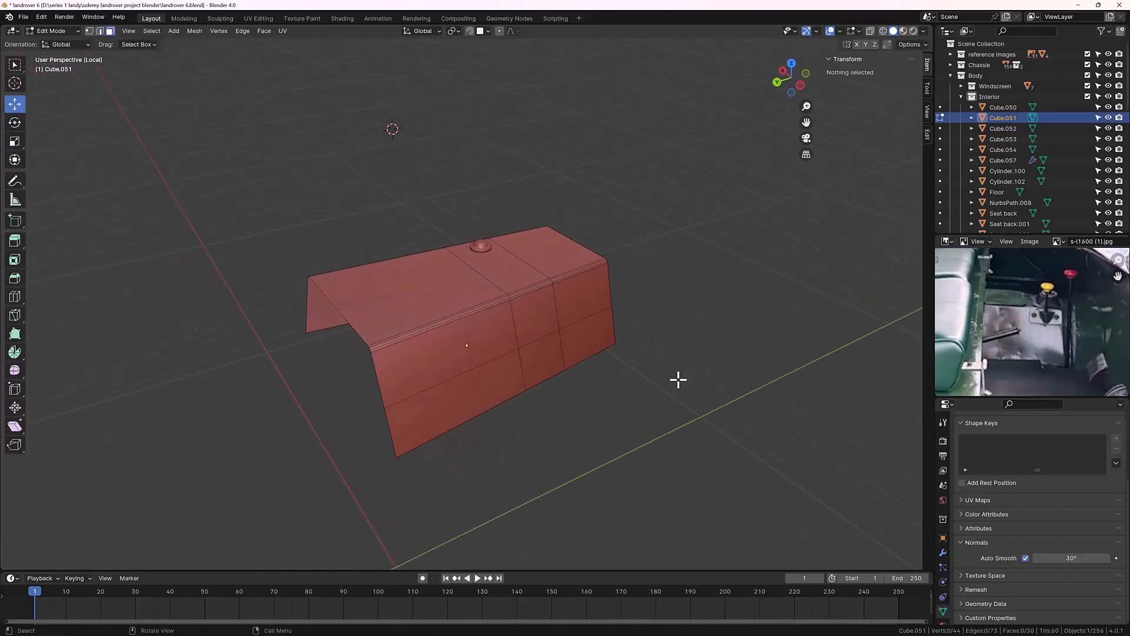
click(581, 336)
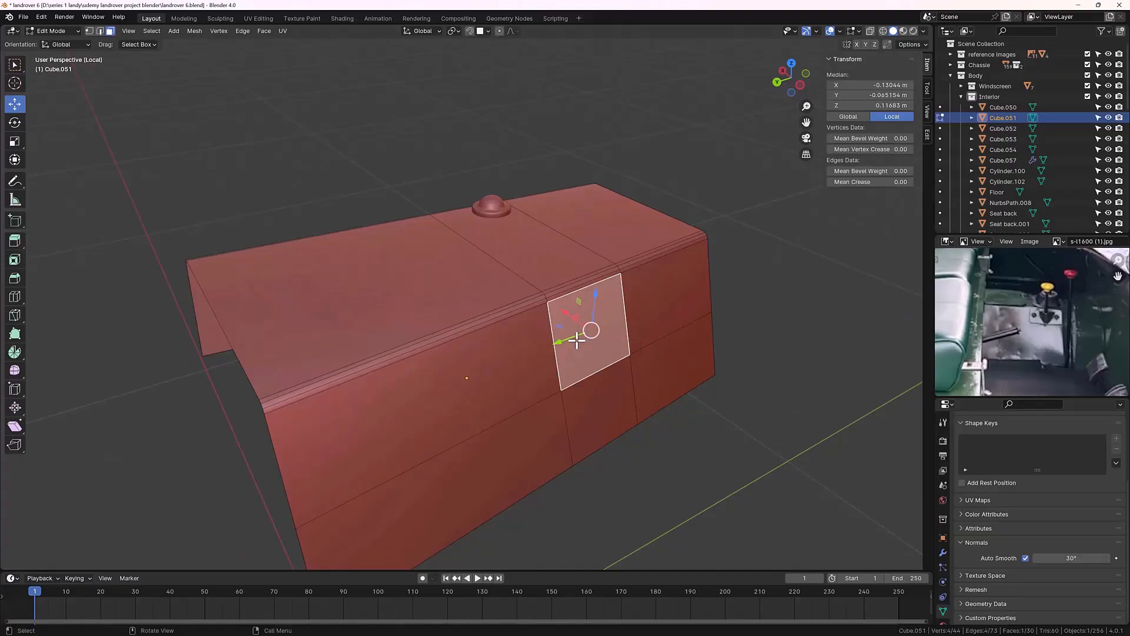
key(x)
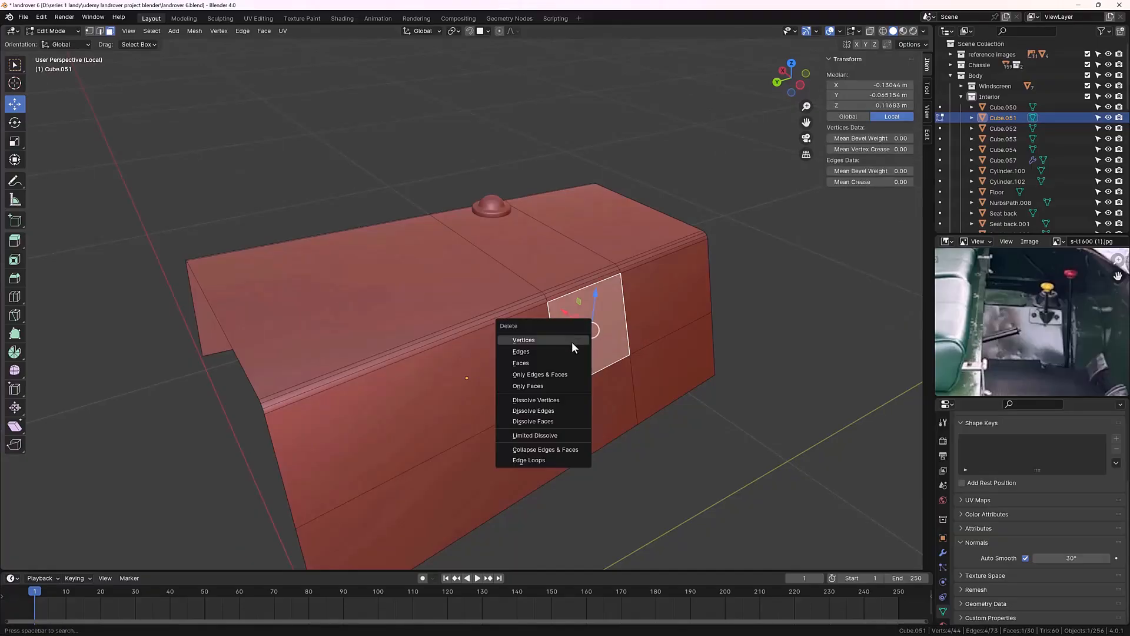
click(555, 363)
Step: Extrude the opening's top edge outward along X by about 0.086 m to form a flat flap
middle_drag(575, 384, 671, 325)
key(2)
click(584, 288)
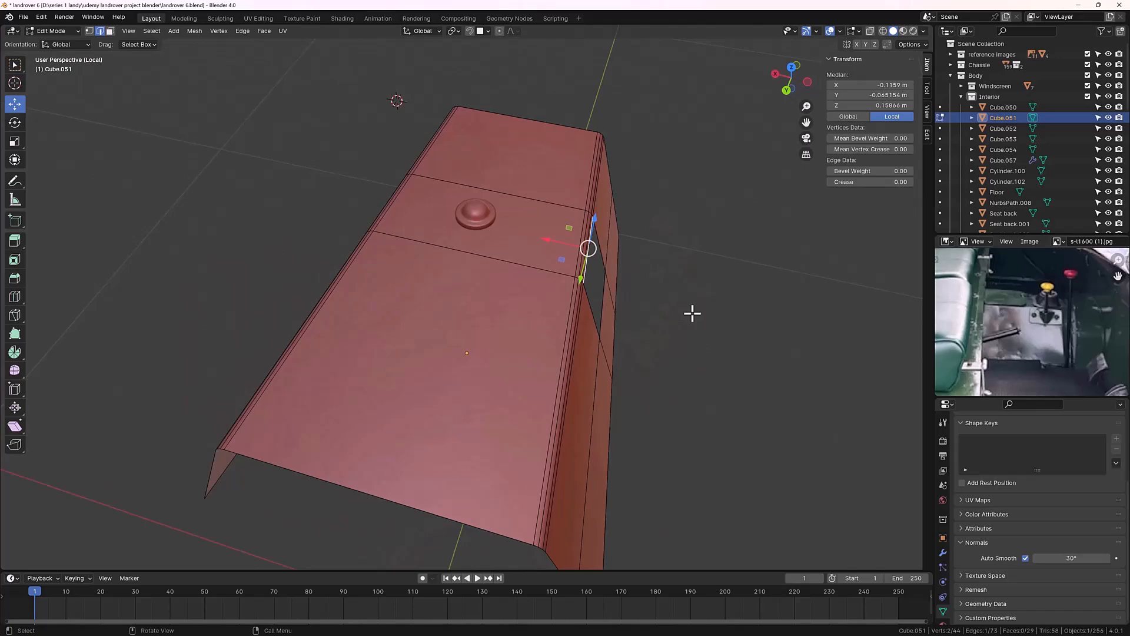
key(e)
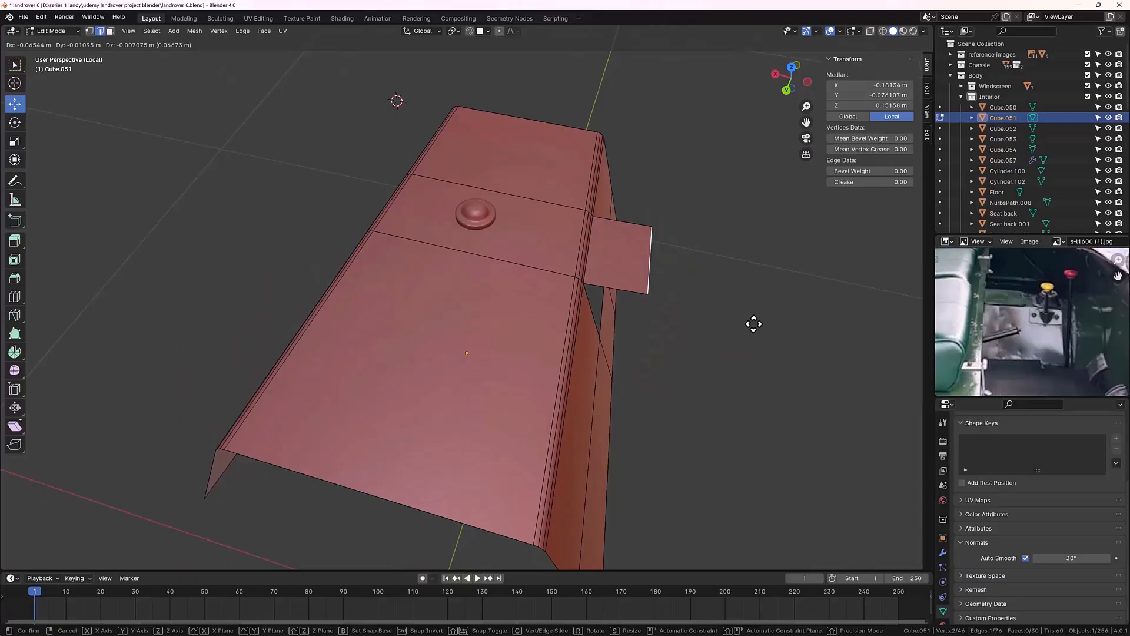
key(x)
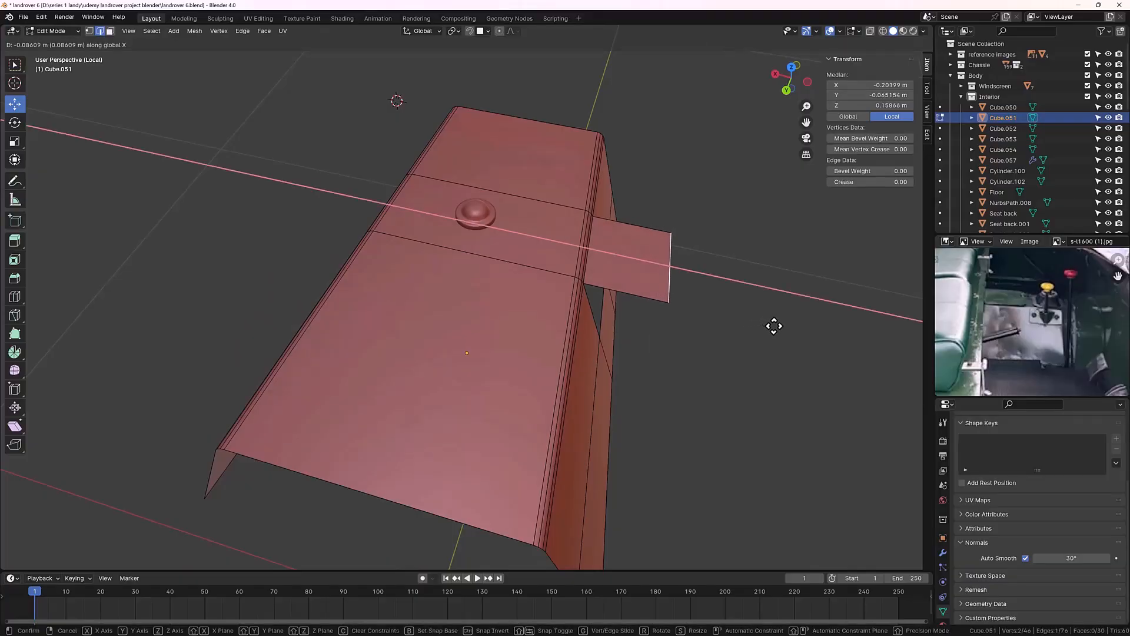
click(774, 326)
Step: Move the flap's outer edge back toward the tunnel along X by about 0.017 m in total
middle_drag(772, 323, 744, 320)
key(x)
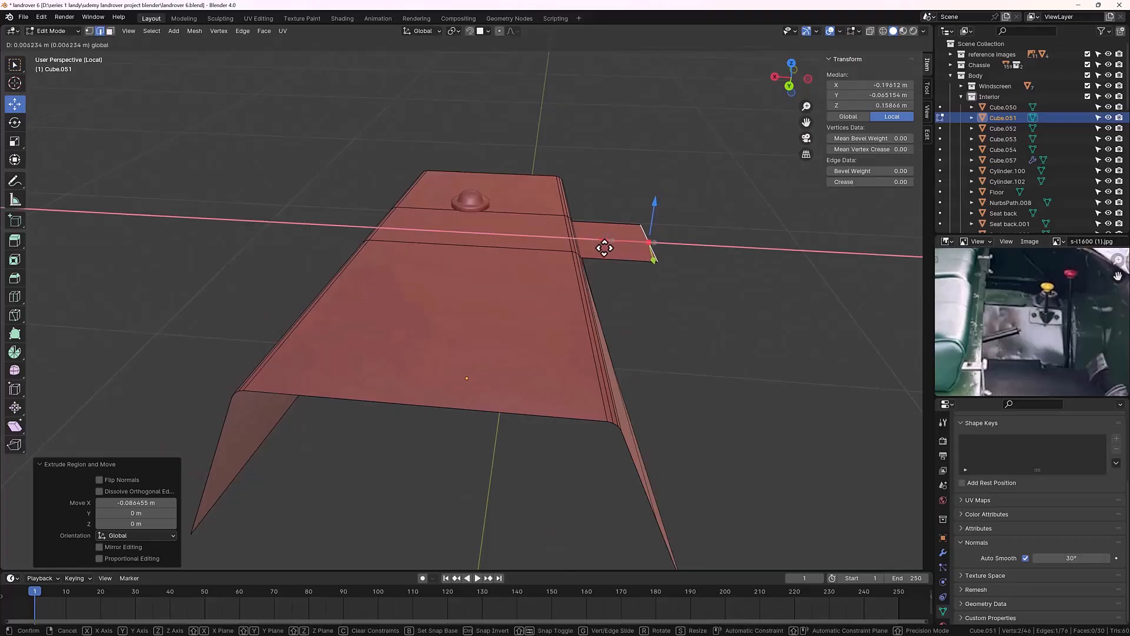
click(623, 287)
middle_drag(623, 288, 694, 336)
key(g)
key(x)
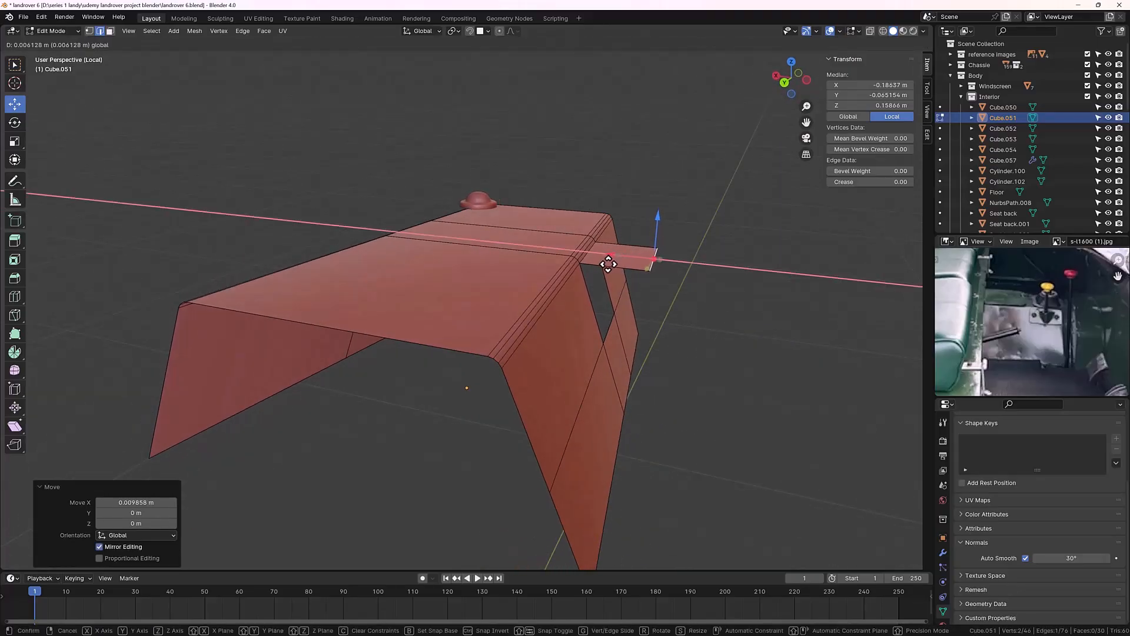
click(601, 262)
click(714, 395)
Step: Subdivide the flap's outer edge to give it a midpoint vertex
middle_drag(716, 394, 560, 429)
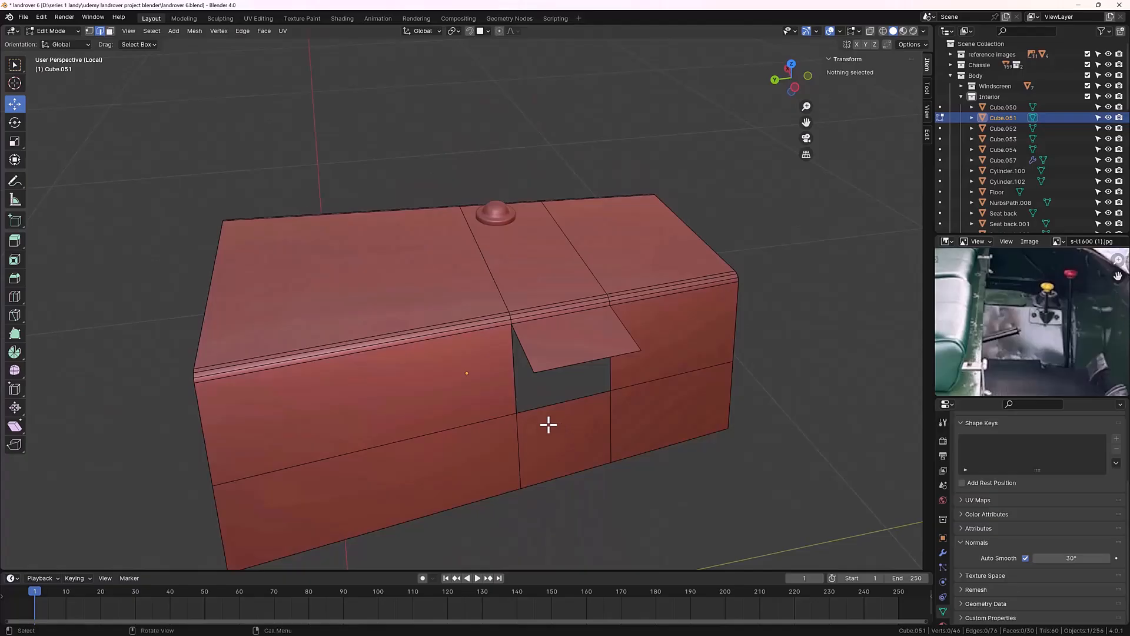
click(580, 365)
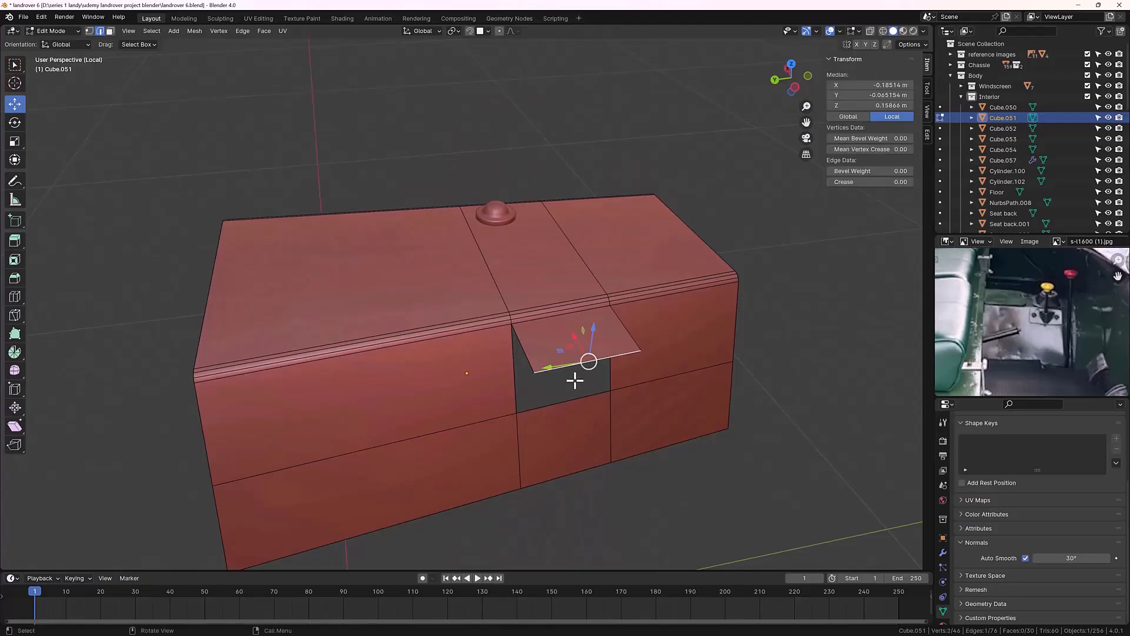
right_click(575, 380)
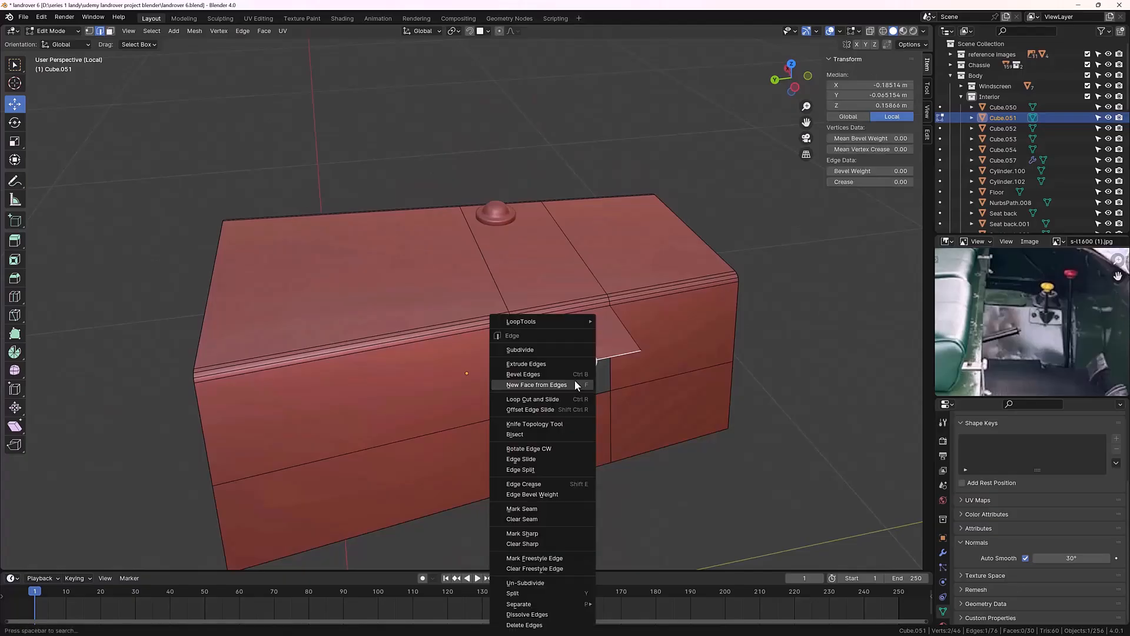
click(529, 350)
click(736, 492)
Step: Subdivide the bottom edge of the side-wall opening to give it a midpoint vertex
middle_drag(734, 493, 714, 474)
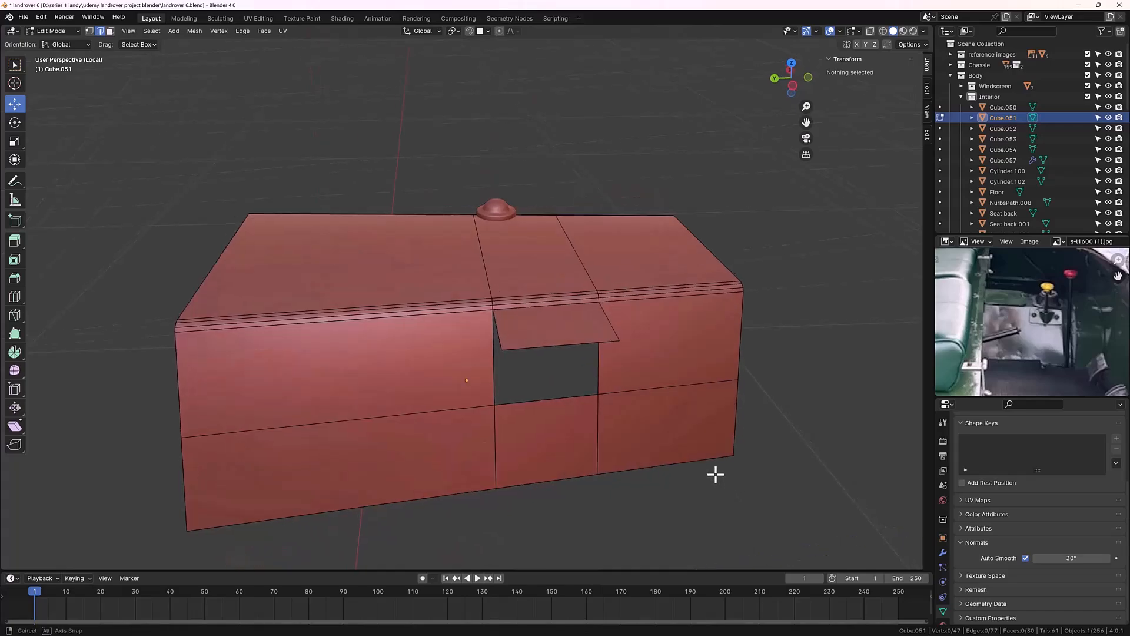
click(549, 401)
right_click(574, 375)
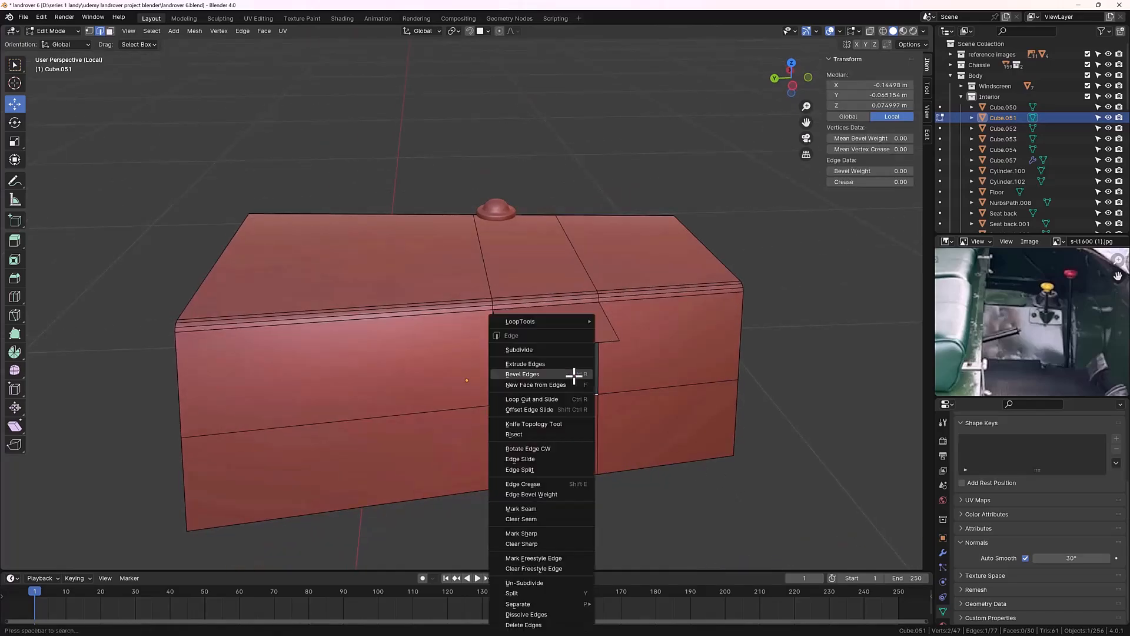
click(538, 349)
click(677, 499)
middle_drag(678, 499, 634, 491)
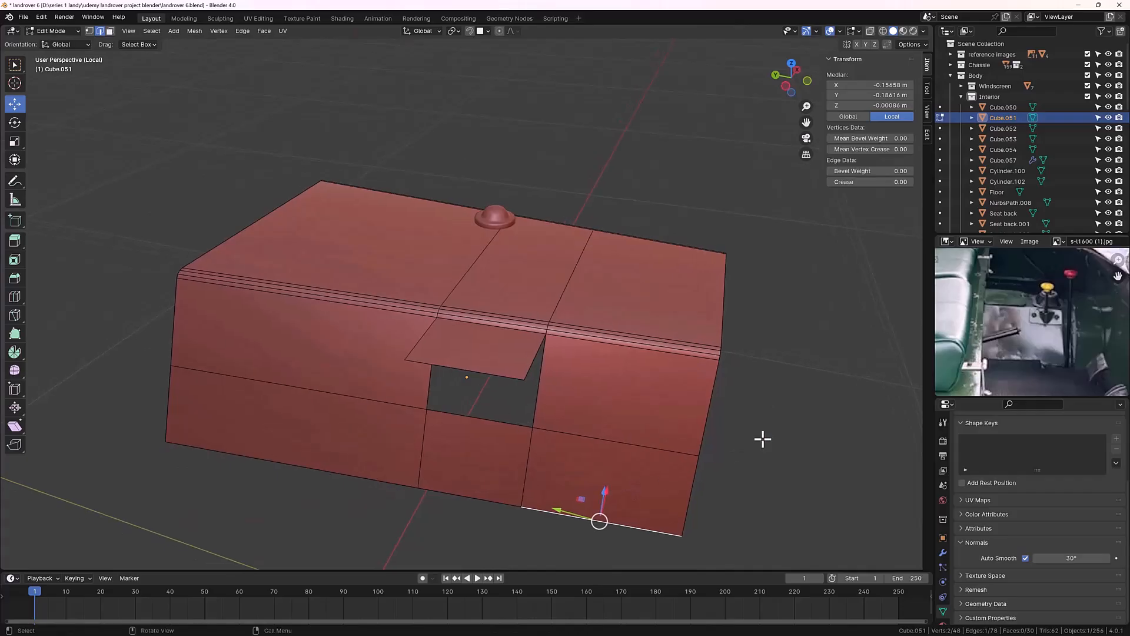
click(768, 432)
middle_drag(768, 432, 813, 453)
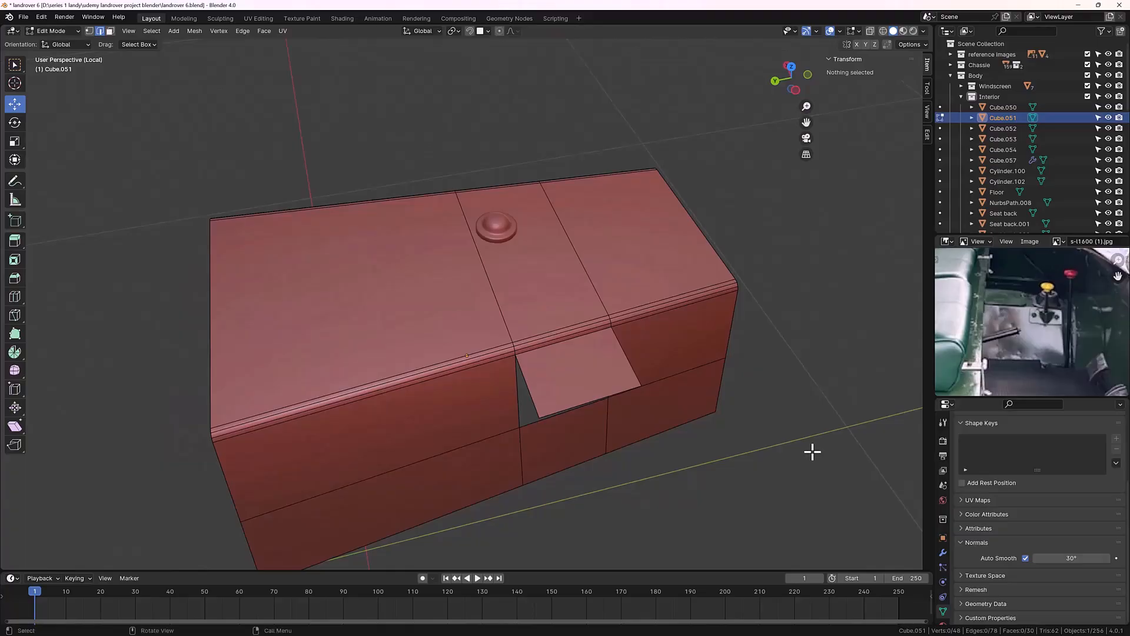
Step: Move the flap's two outer corner vertices along X to the tunnel edge, leaving the midpoint as a triangular tip
middle_drag(616, 451, 651, 442)
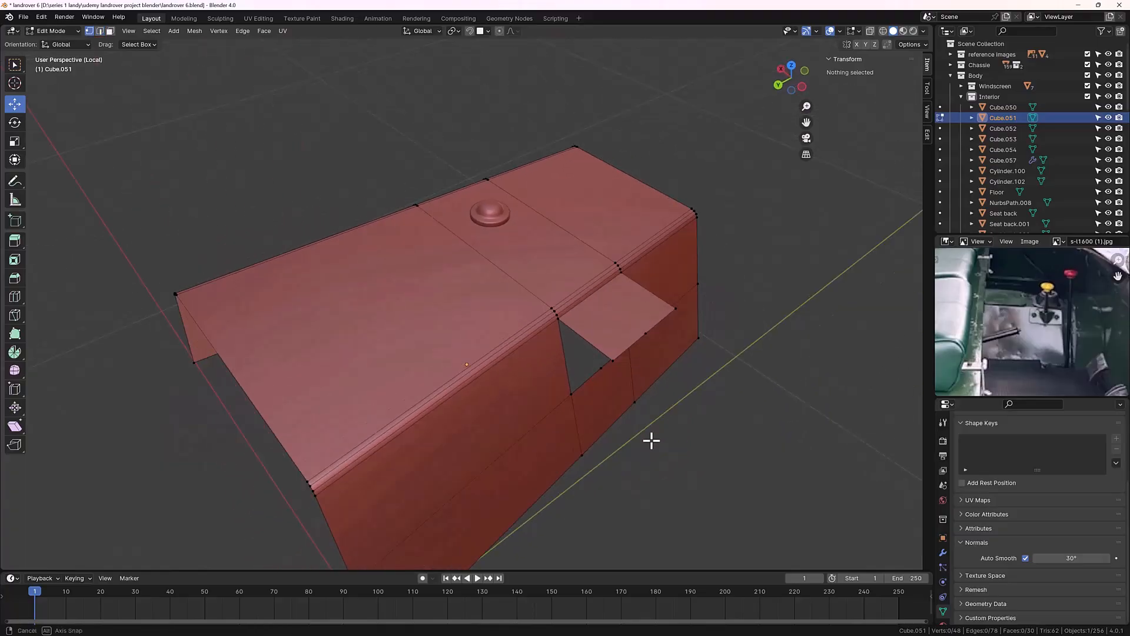
click(612, 358)
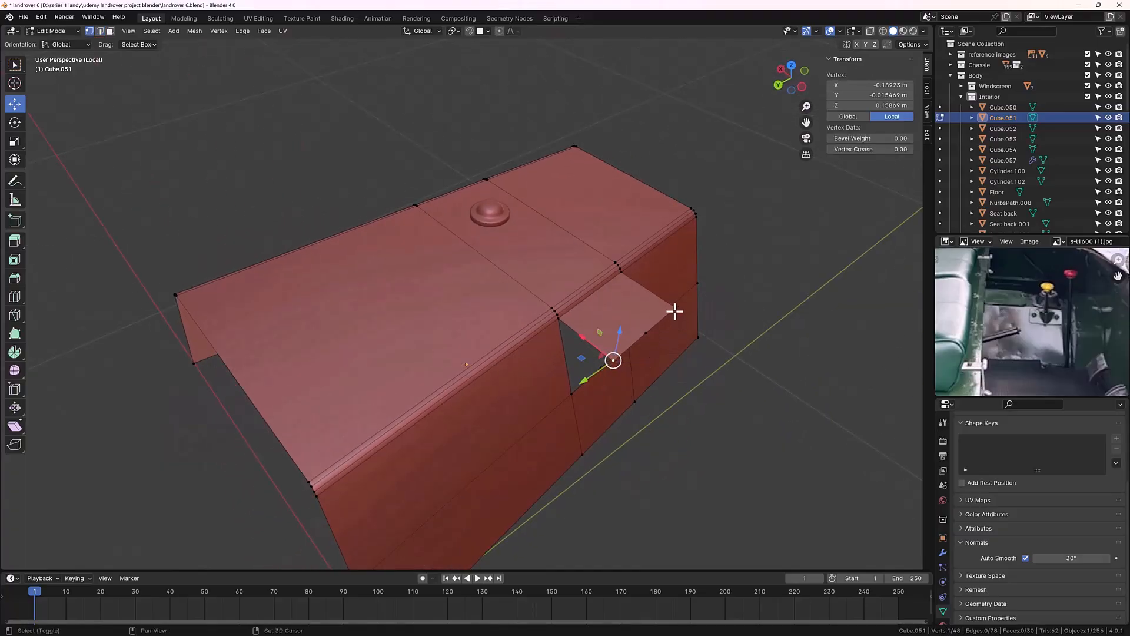
shift+click(676, 307)
middle_drag(677, 308, 695, 379)
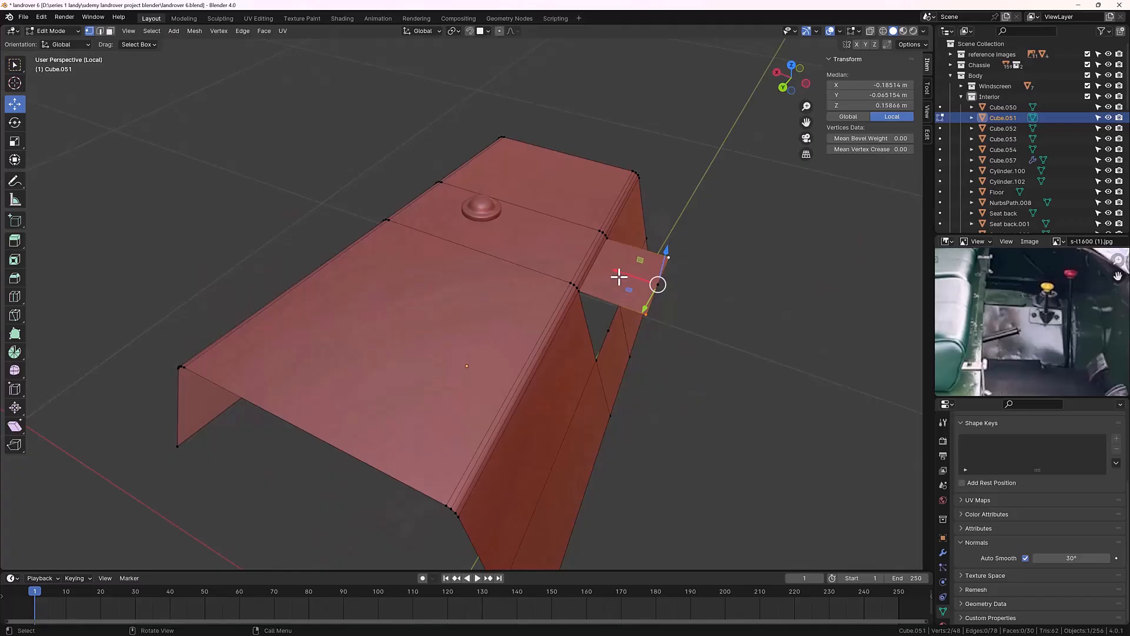
drag(619, 278, 550, 284)
click(736, 294)
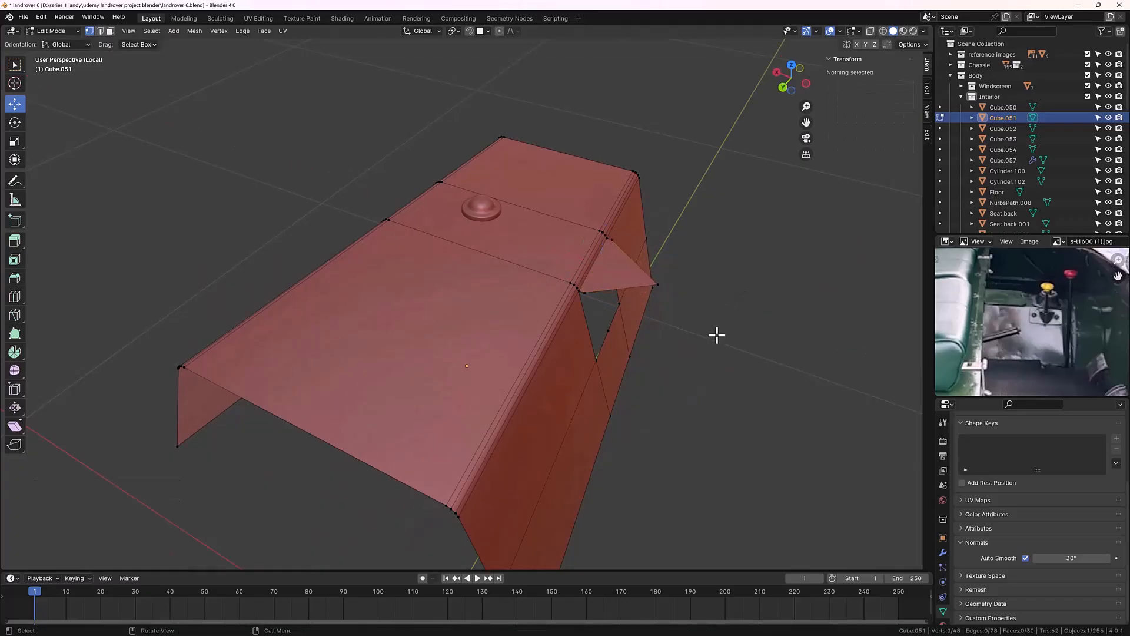
Step: Move the triangular flap's tip vertex slightly toward the tunnel along X
middle_drag(716, 333, 722, 371)
click(656, 301)
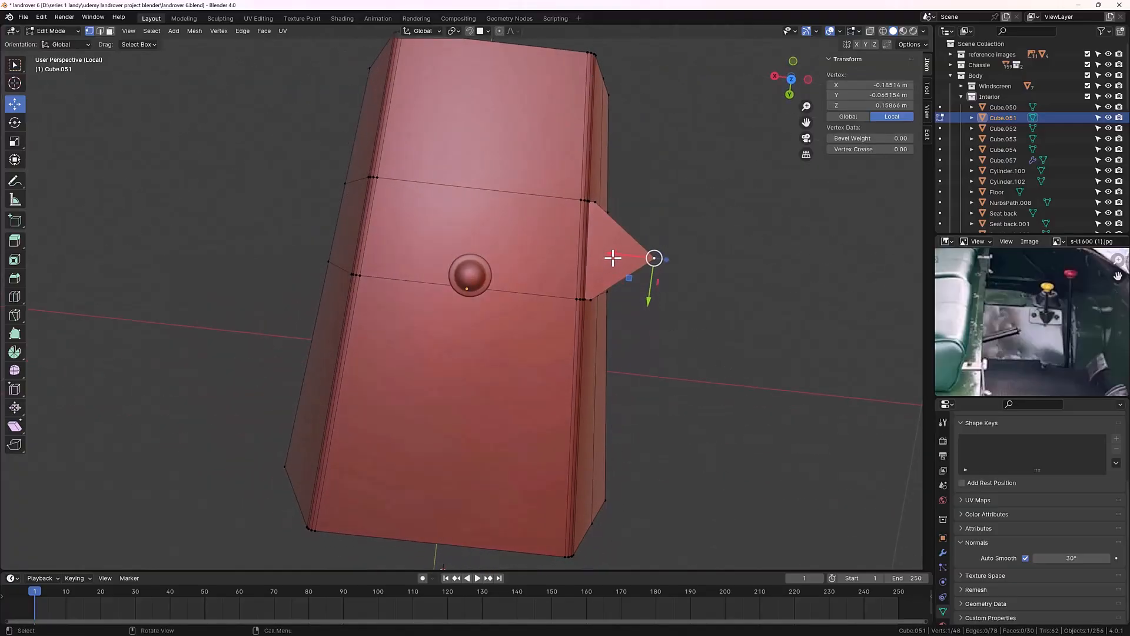
drag(613, 255, 606, 254)
click(709, 361)
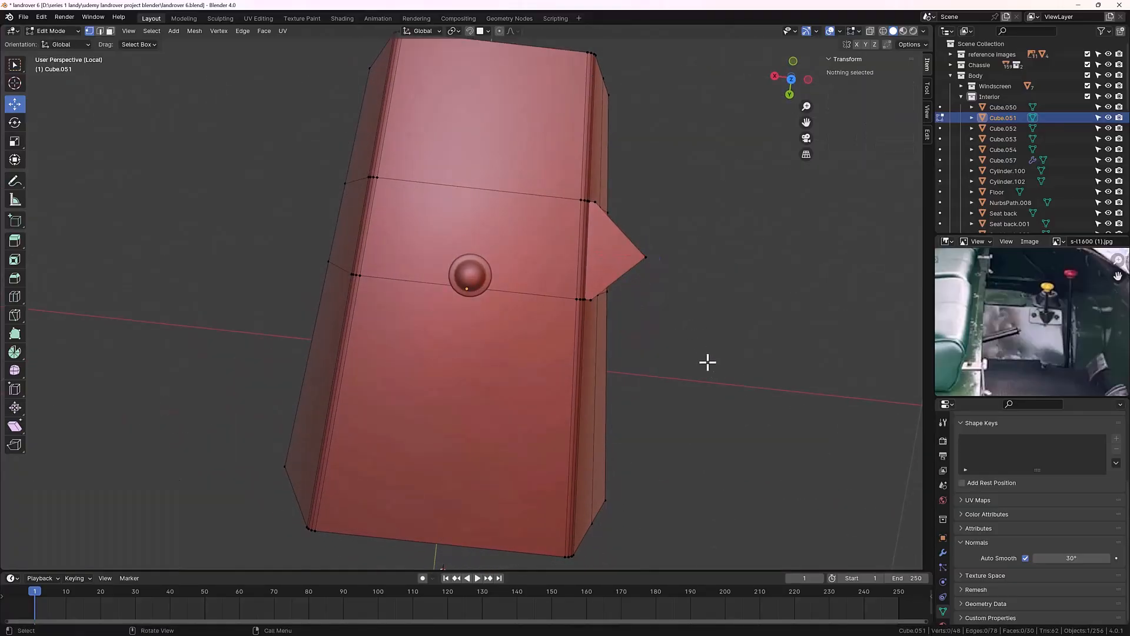
Step: Merge the flap's corner vertex at one end of the opening into the adjacent tunnel edge vertex using At Last
mouse_move(710, 361)
middle_down()
mouse_move(667, 302)
mouse_move(699, 280)
mouse_move(762, 277)
mouse_move(696, 347)
middle_up()
scroll(586, 376, up, 2)
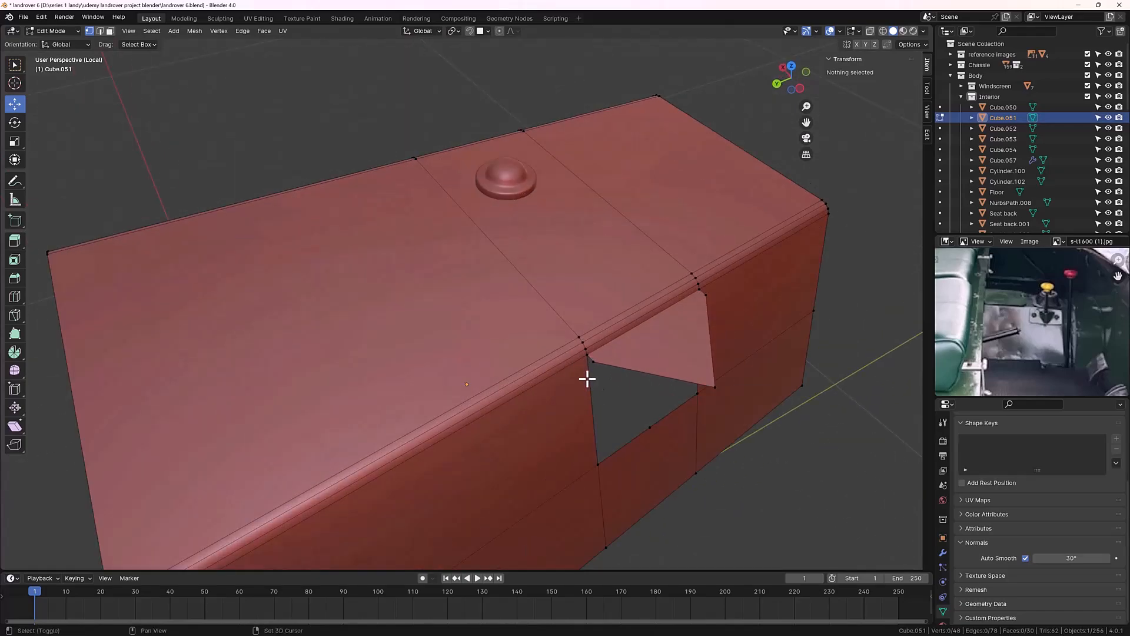
scroll(587, 379, up, 4)
click(543, 262)
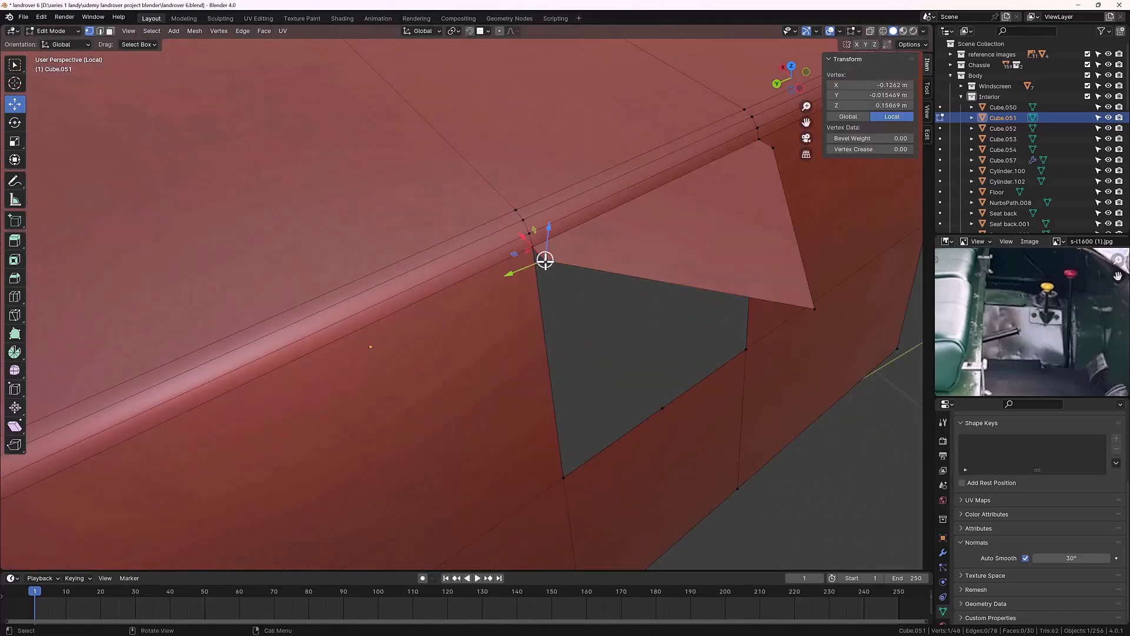
shift+click(533, 248)
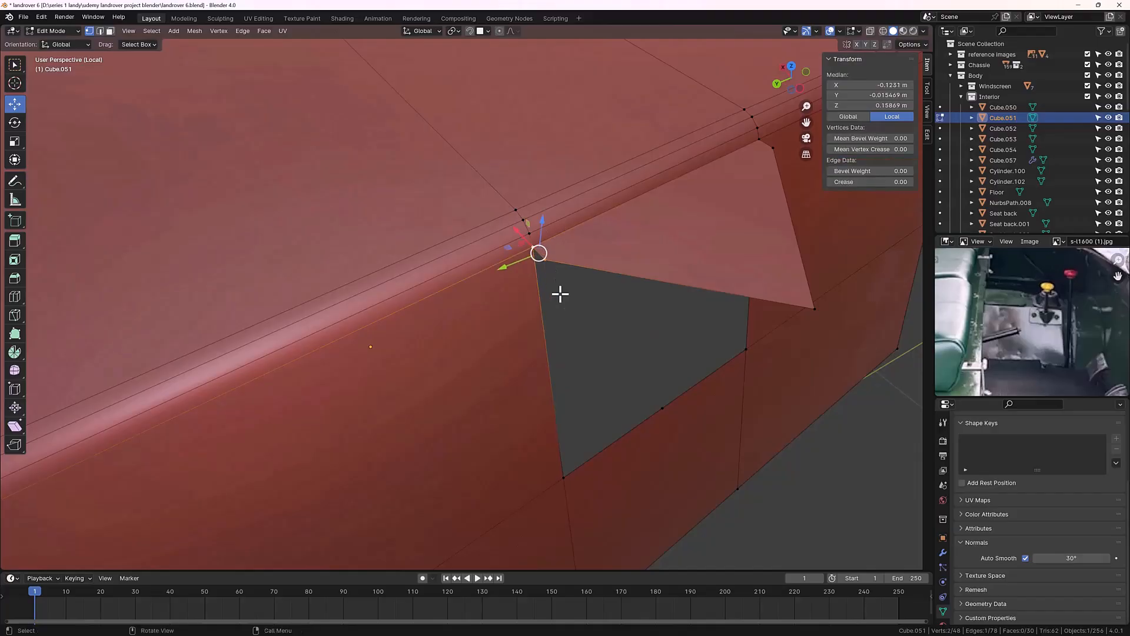
right_click(561, 293)
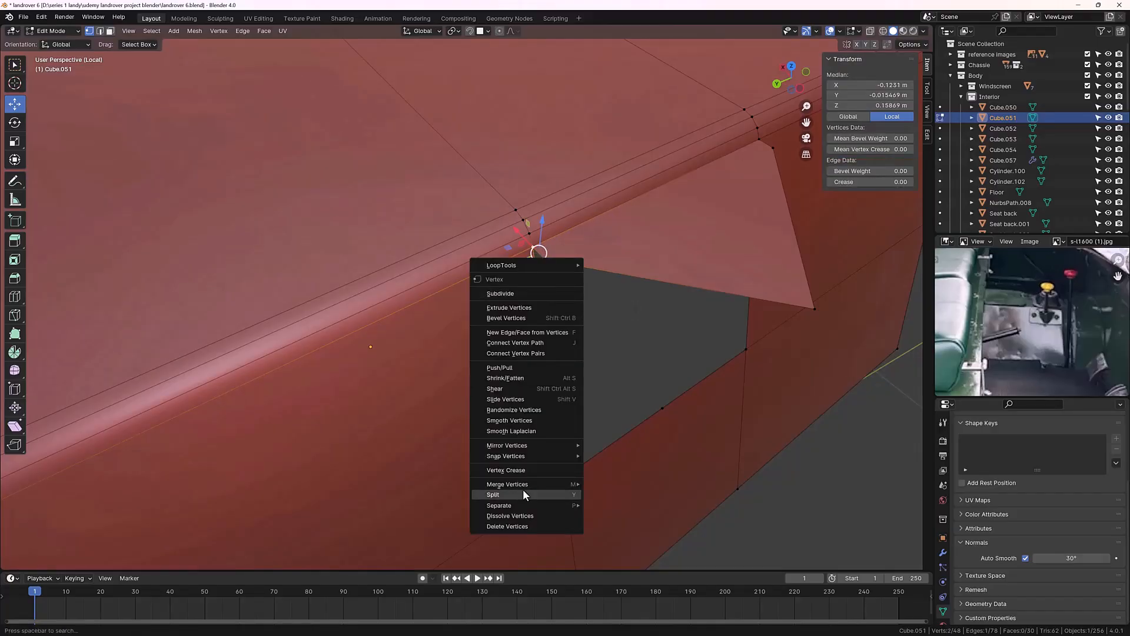
mouse_move(522, 486)
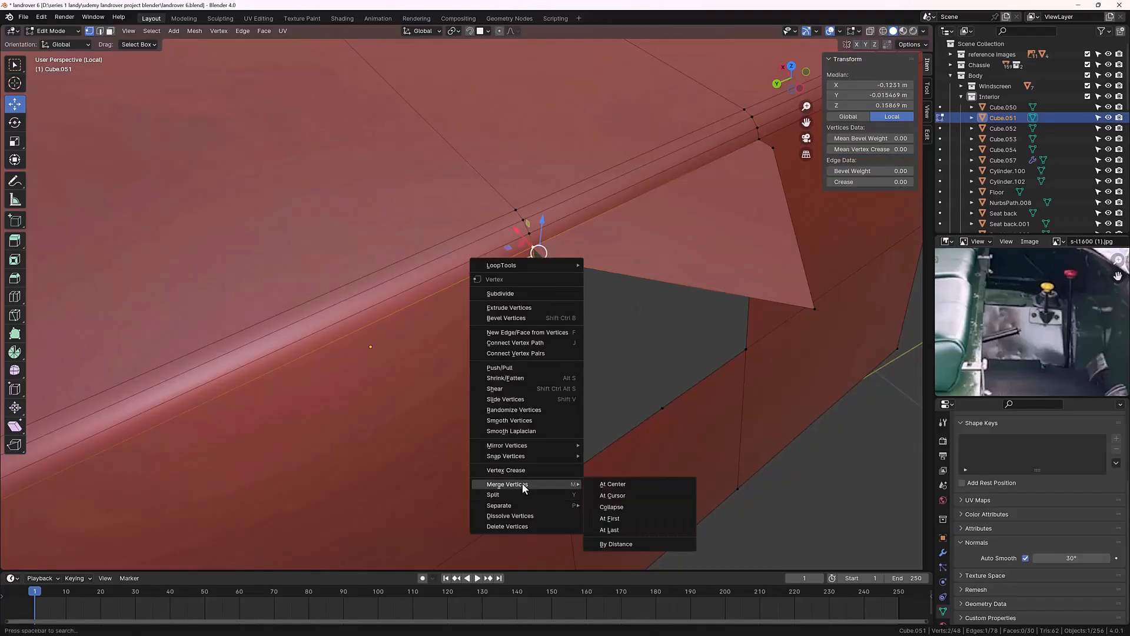
click(609, 530)
key(alt+a)
Step: Merge the flap's opposite corner vertex into its neighbouring tunnel edge vertex, keeping the last-selected vertex's position
middle_drag(598, 341, 519, 353)
click(451, 311)
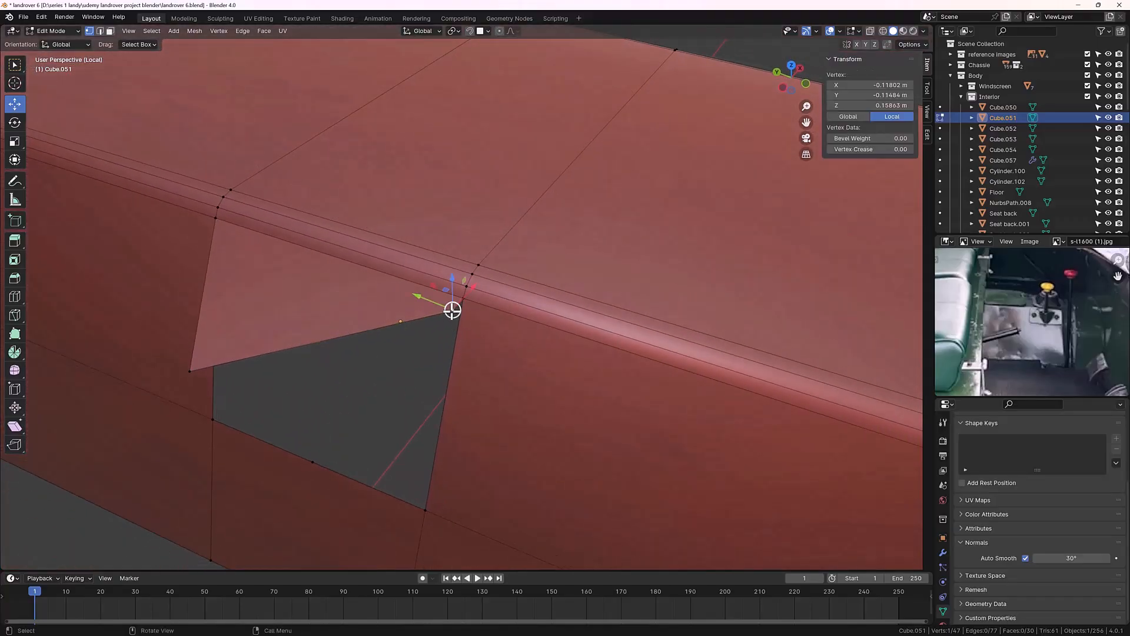
shift+click(461, 301)
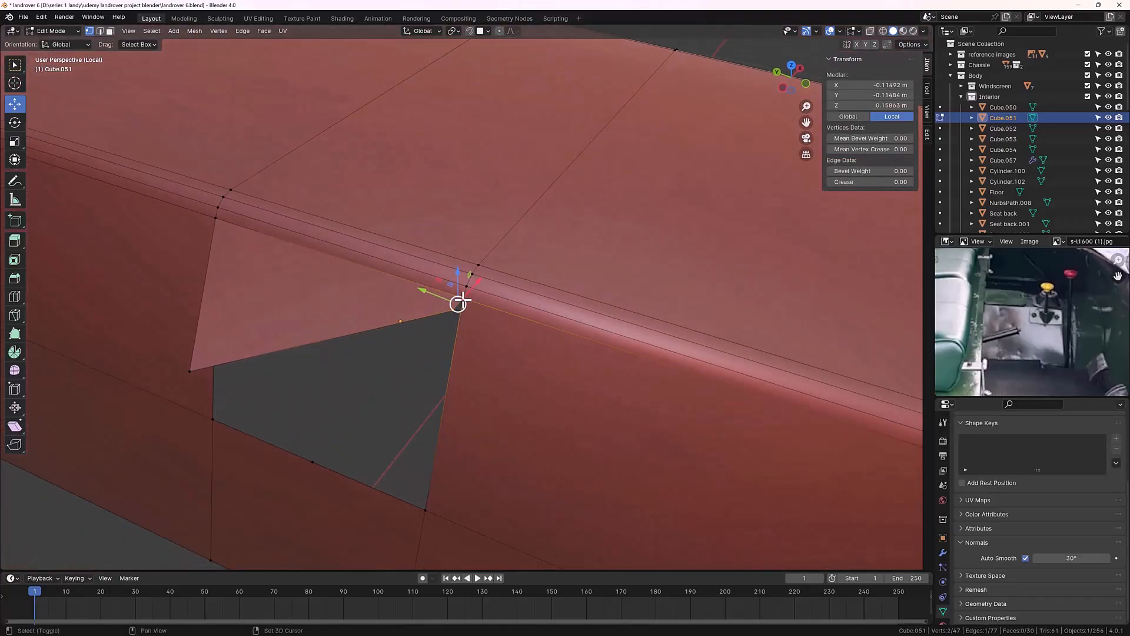
right_click(425, 341)
mouse_move(405, 341)
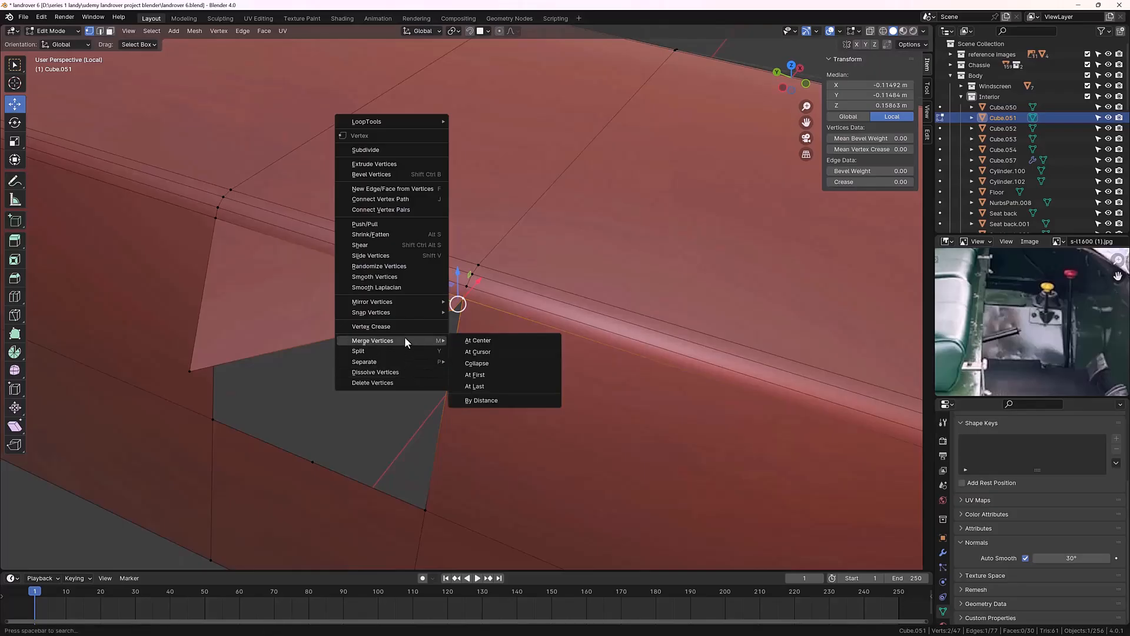
click(471, 398)
click(405, 371)
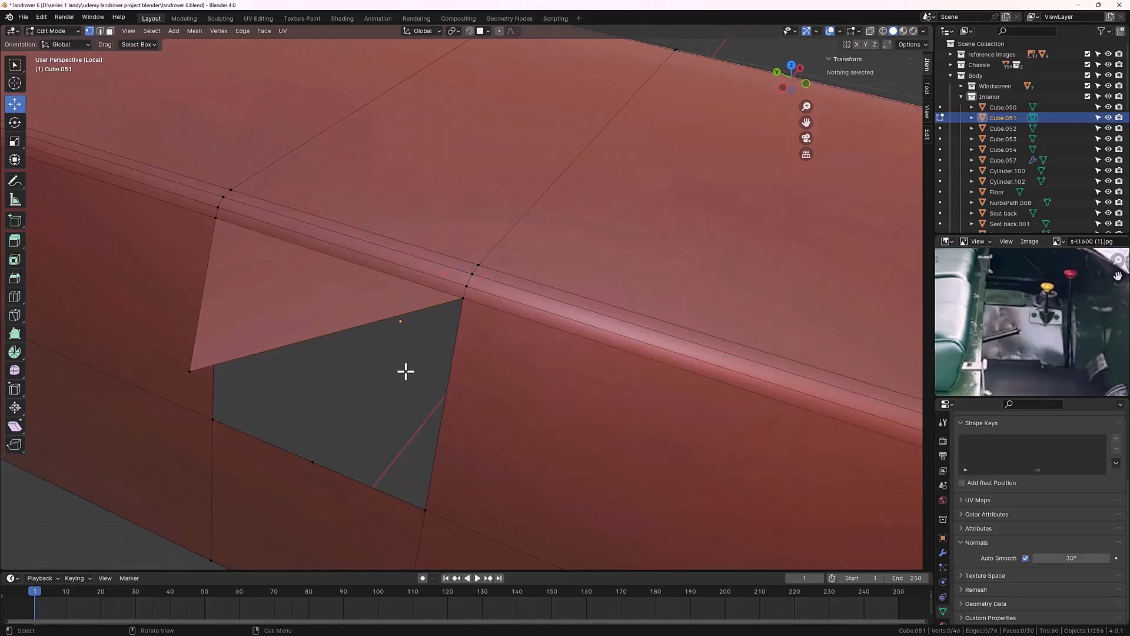
Step: Create an edge from the triangular flap's tip vertex to the midpoint vertex on the opening's lower edge
middle_drag(389, 370, 403, 316)
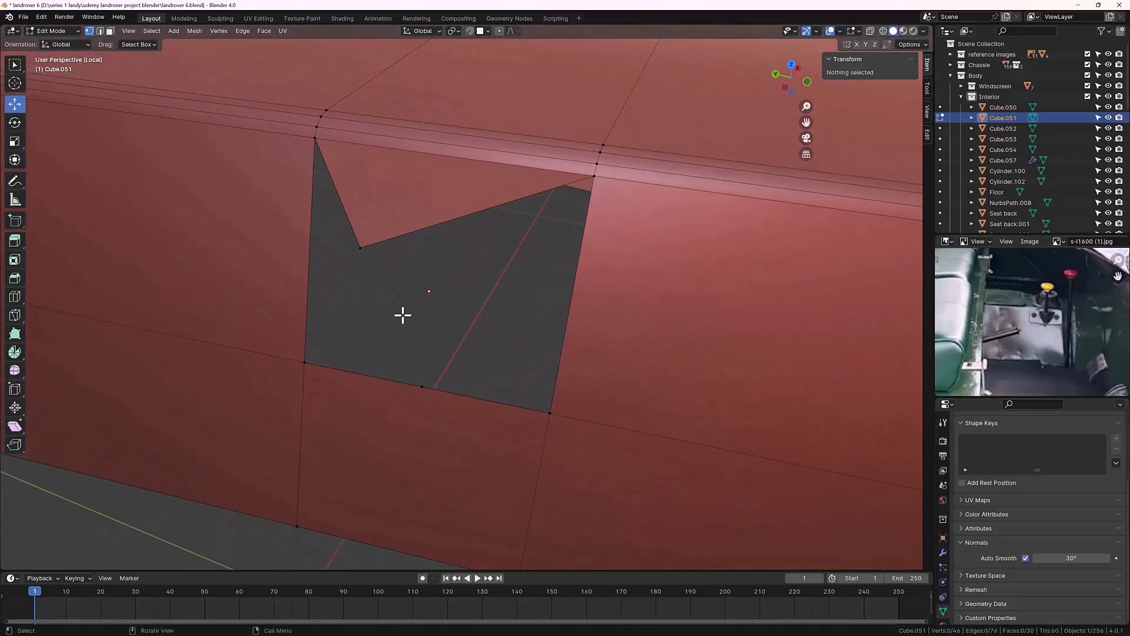
click(360, 247)
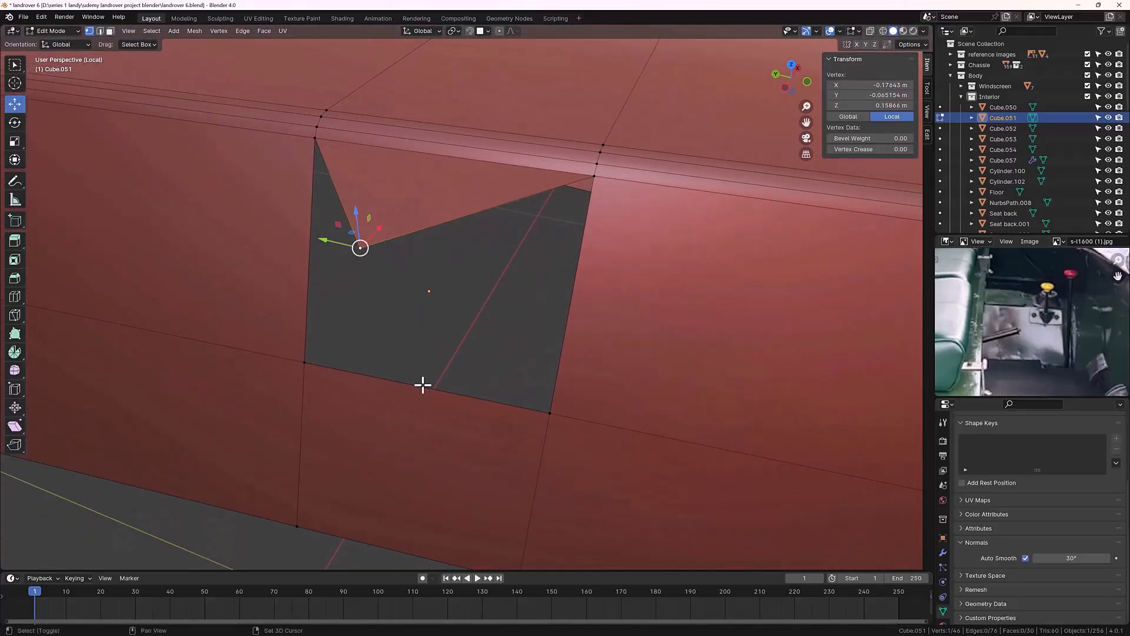
shift+click(422, 387)
right_click(433, 311)
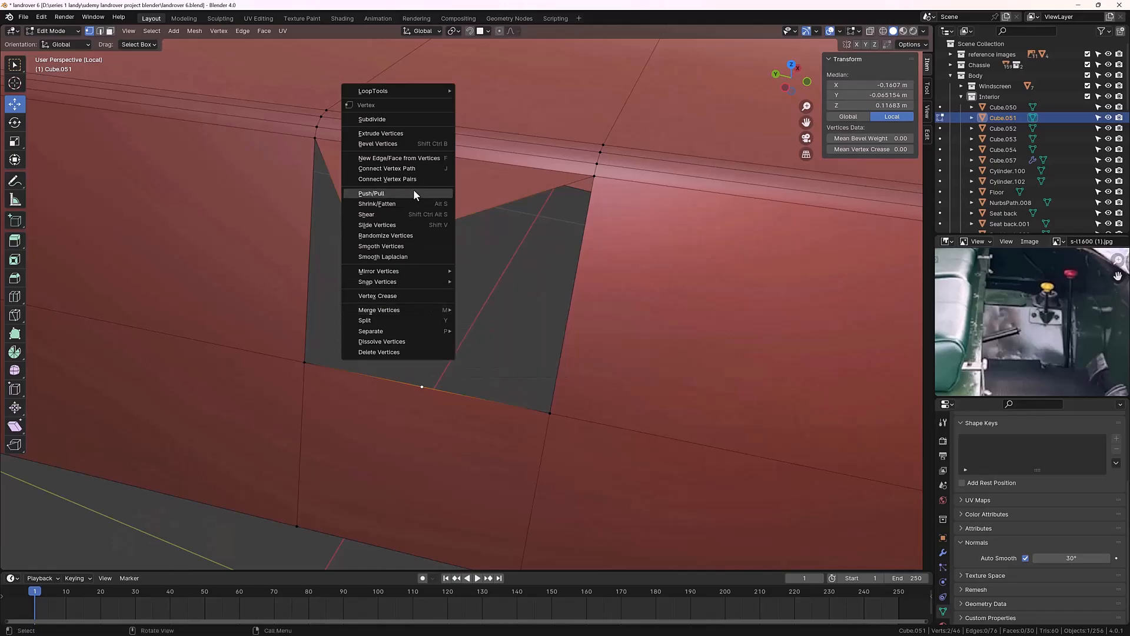
click(401, 159)
click(440, 292)
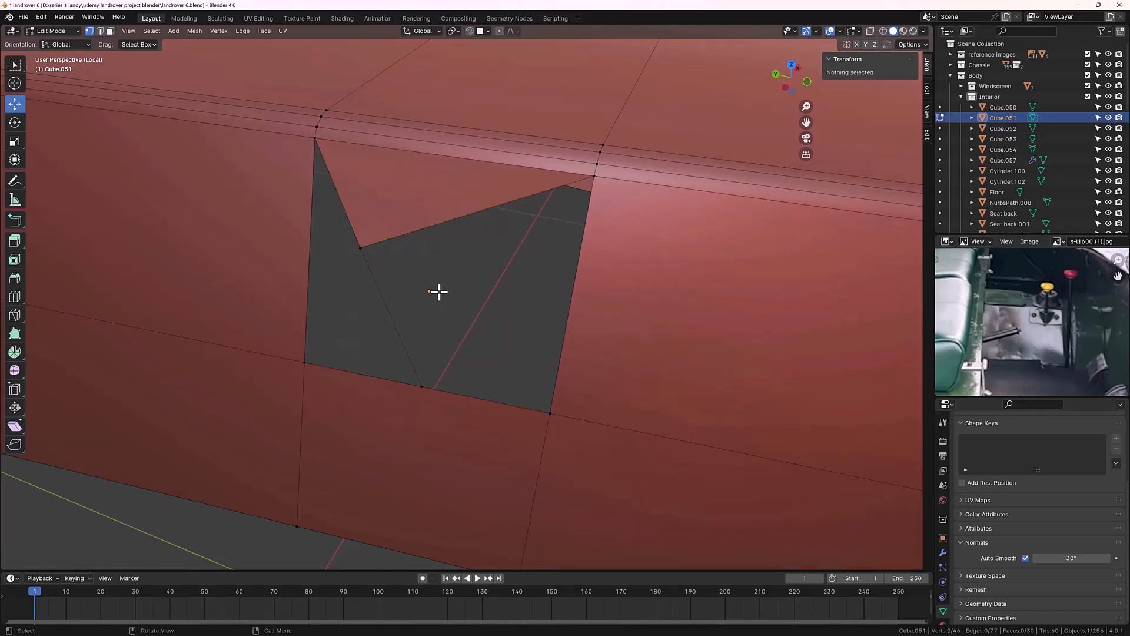
Step: Create an edge joining the opening's upper corner vertex at one end to the lower edge's midpoint vertex
middle_drag(450, 307, 457, 300)
click(597, 158)
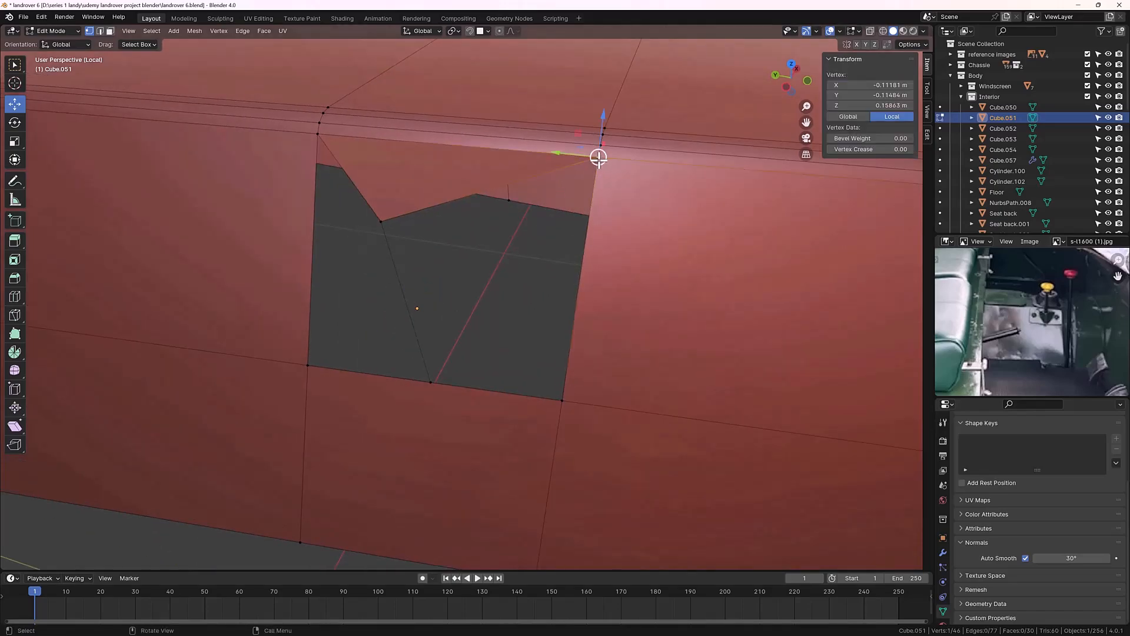
shift+click(431, 384)
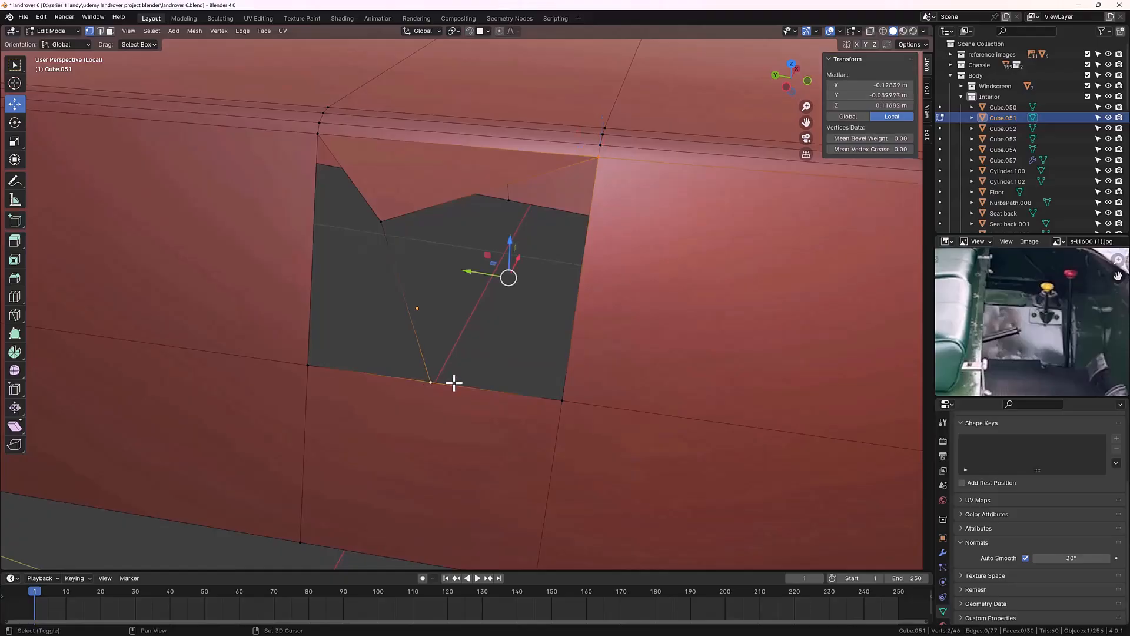
right_click(510, 353)
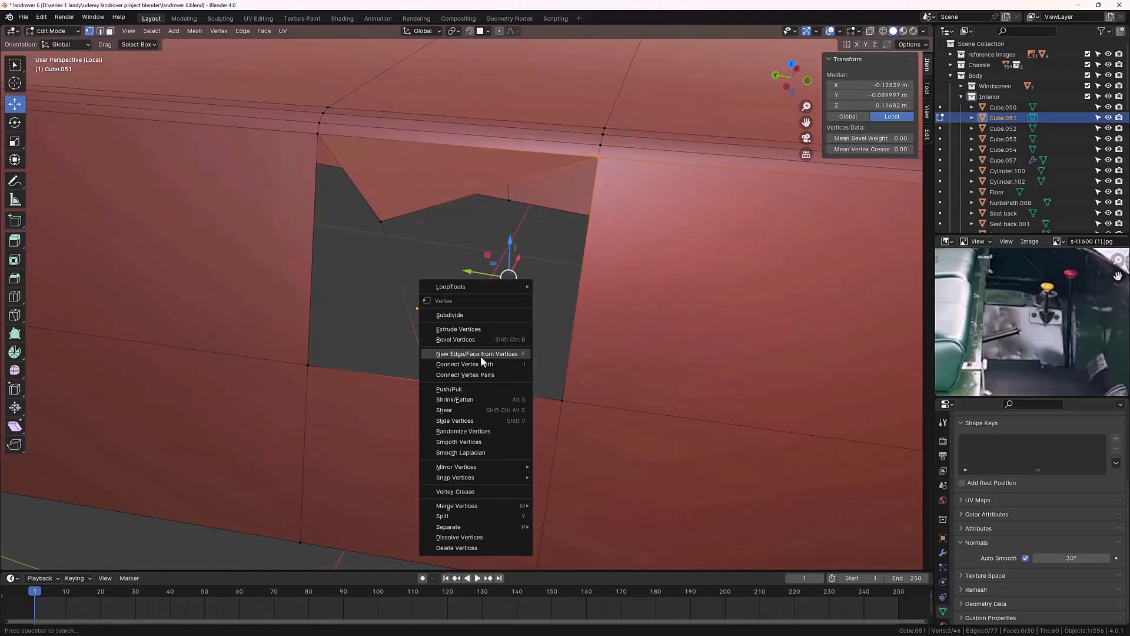
click(493, 352)
click(347, 333)
Step: Create an edge from the opposite upper corner vertex of the opening to the lower edge's midpoint vertex
middle_drag(346, 331, 374, 250)
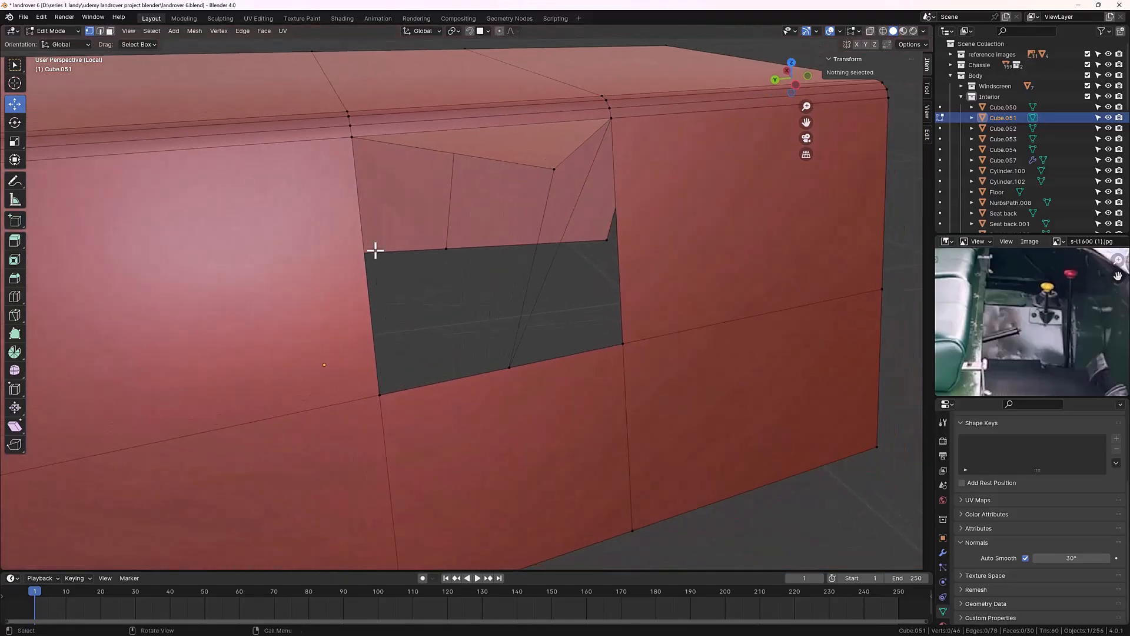
click(352, 138)
shift+click(509, 368)
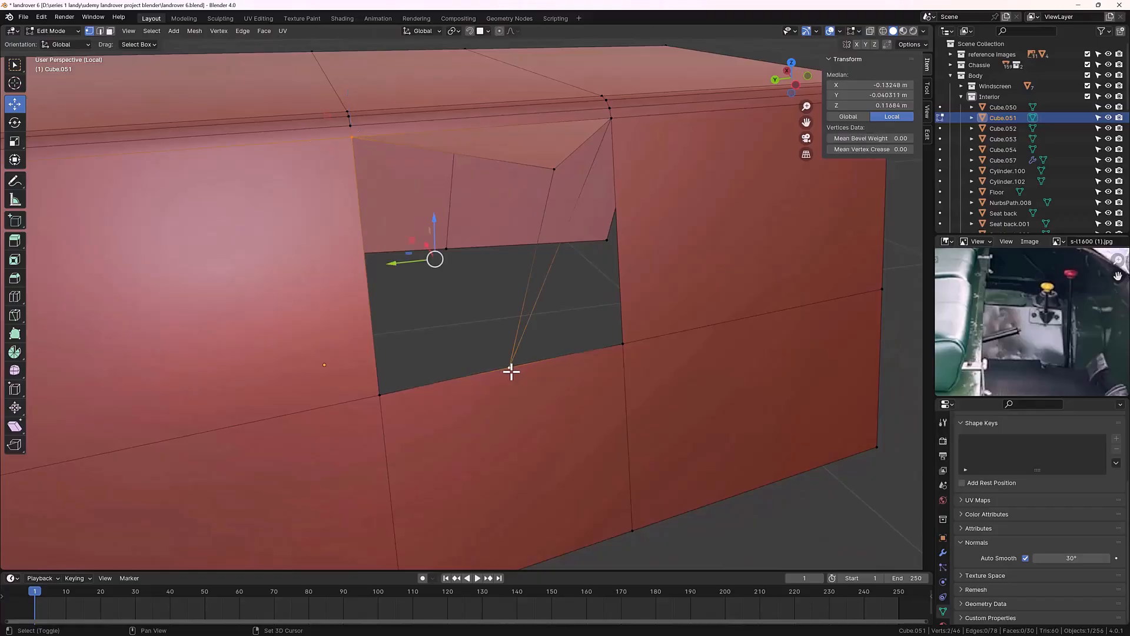
right_click(445, 316)
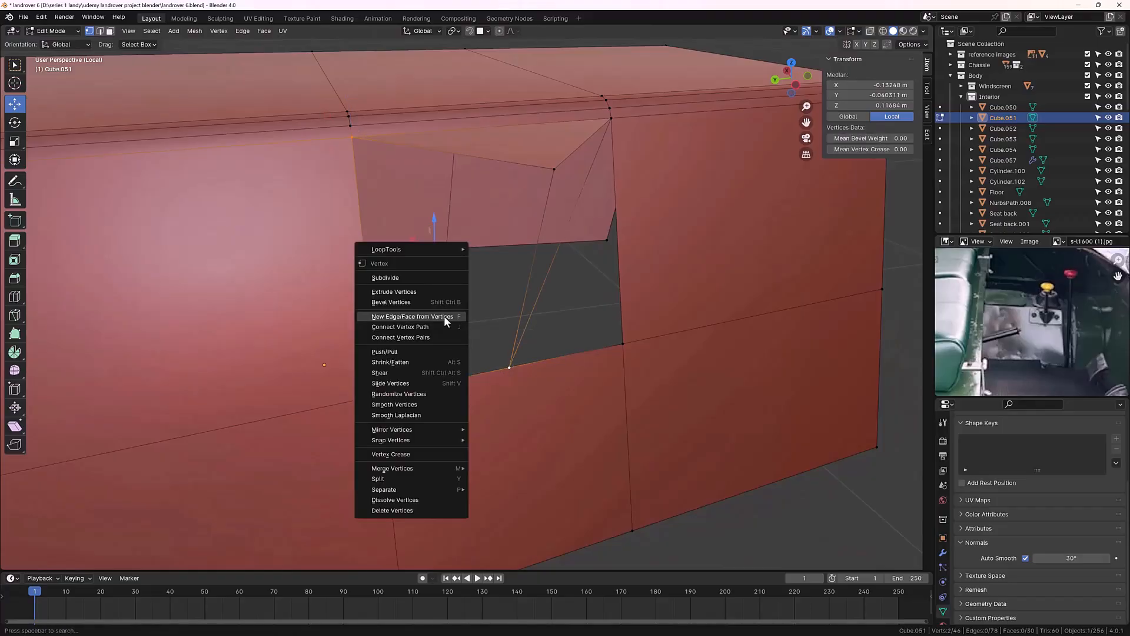
click(443, 316)
click(474, 245)
Step: Fill one sloping side of the triangular housing with a face from its three bounding edges
middle_drag(480, 250, 455, 294)
key(2)
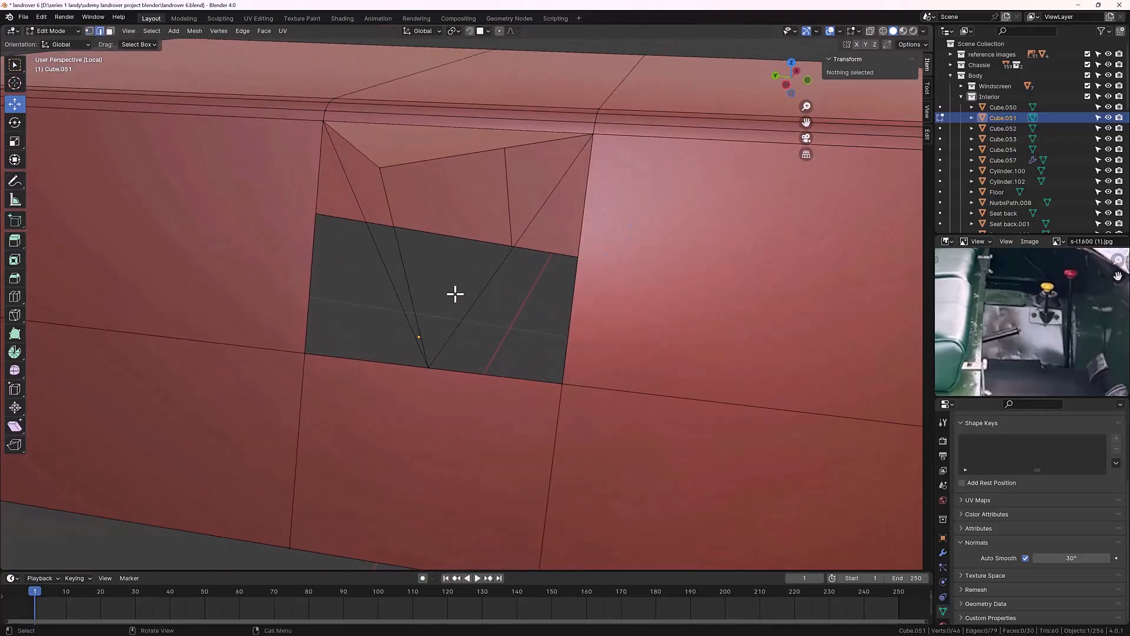
click(488, 283)
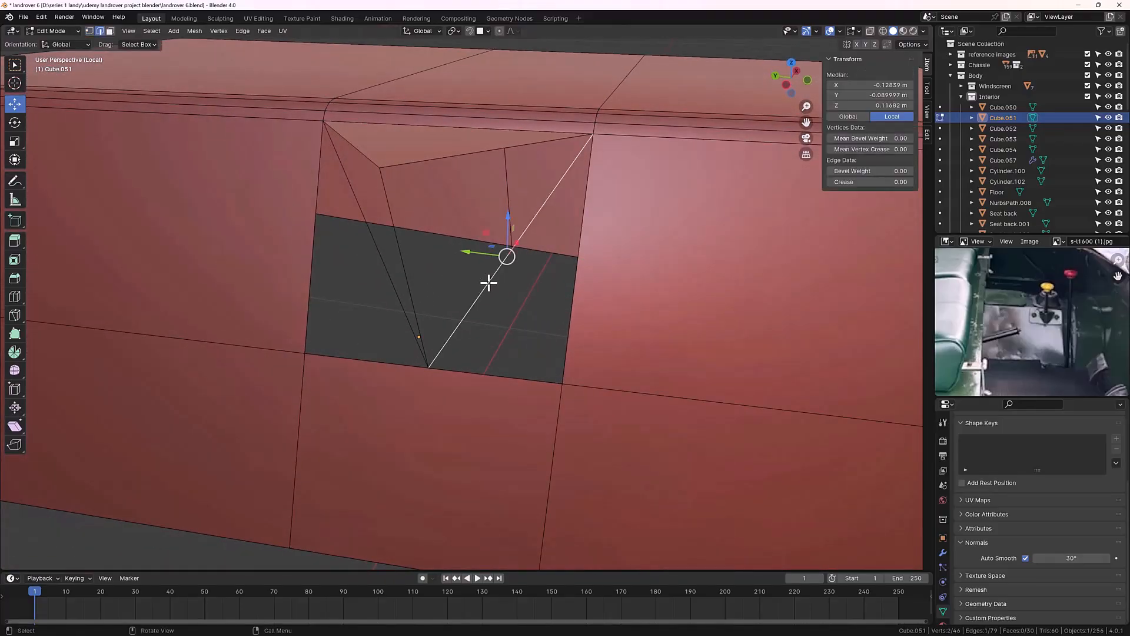
shift+click(404, 279)
shift+click(440, 160)
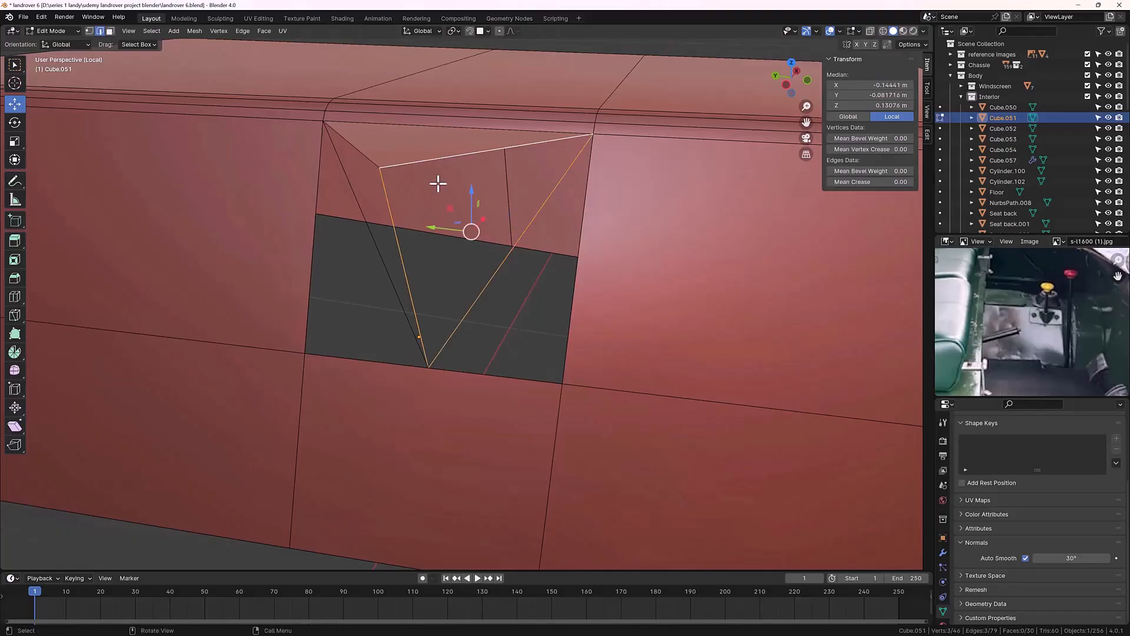
click(518, 338)
Step: Fill the housing's other sloping side with a face between the flap edge, the tip edge and the corner edge
middle_drag(518, 337, 537, 345)
shift+click(441, 293)
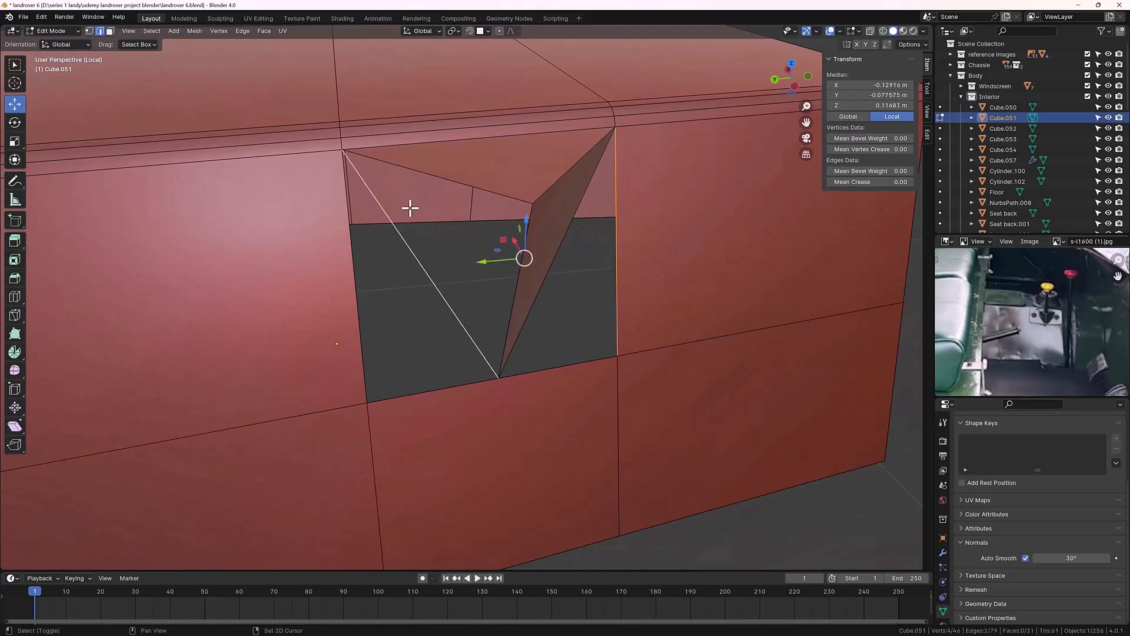
shift+click(433, 179)
shift+click(512, 296)
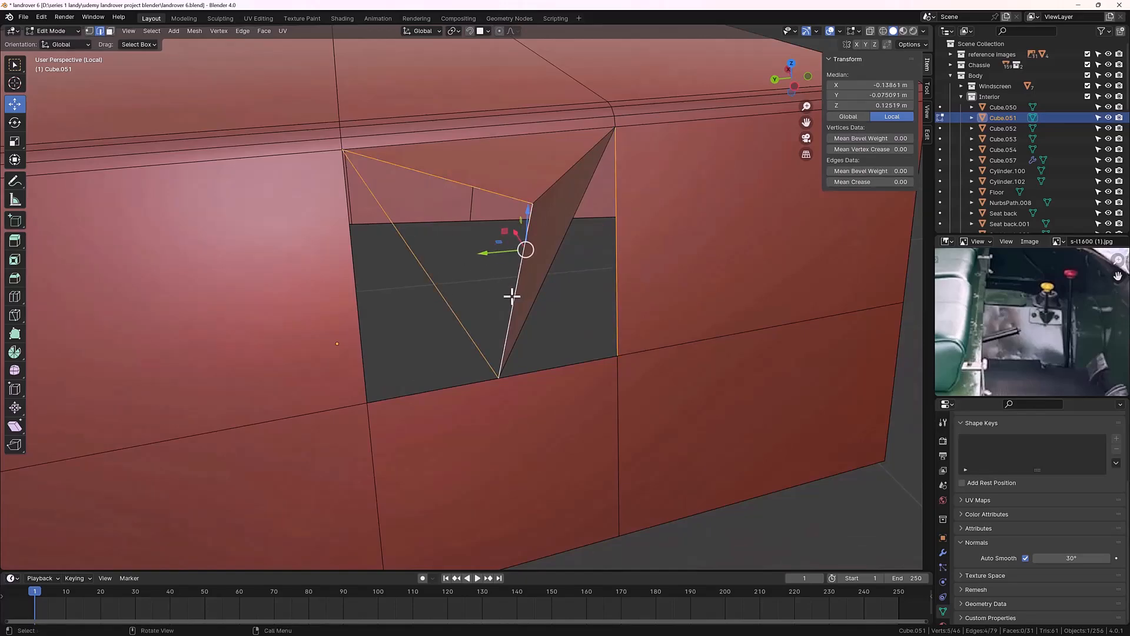
key(f)
click(407, 338)
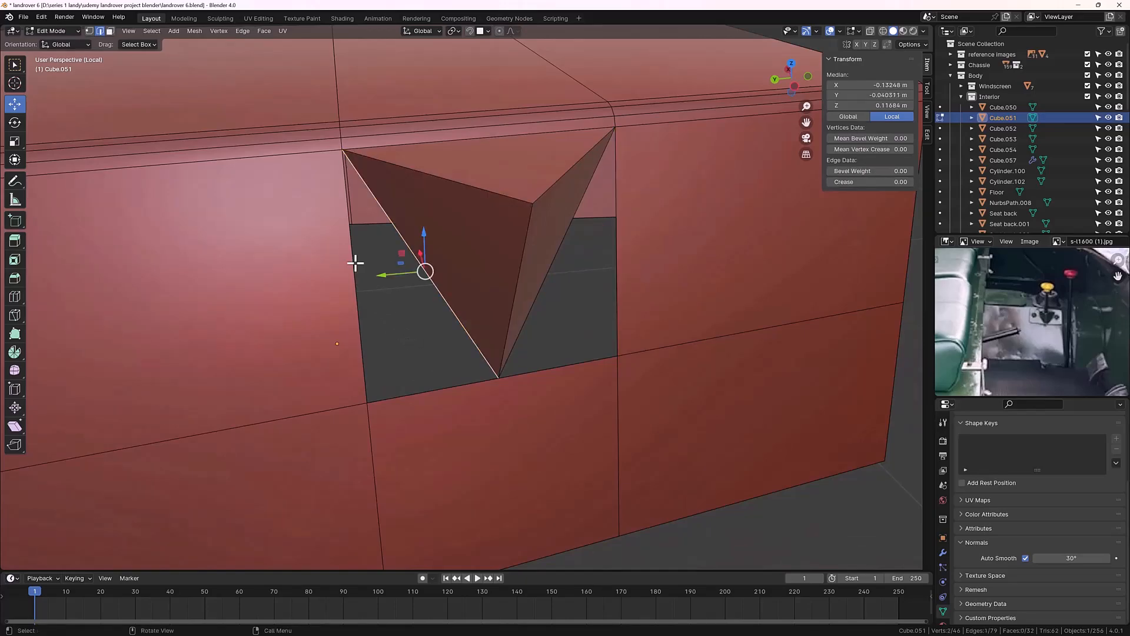
Step: Fill the triangular gap in the tunnel wall beside the second sloping side with a face
click(349, 240)
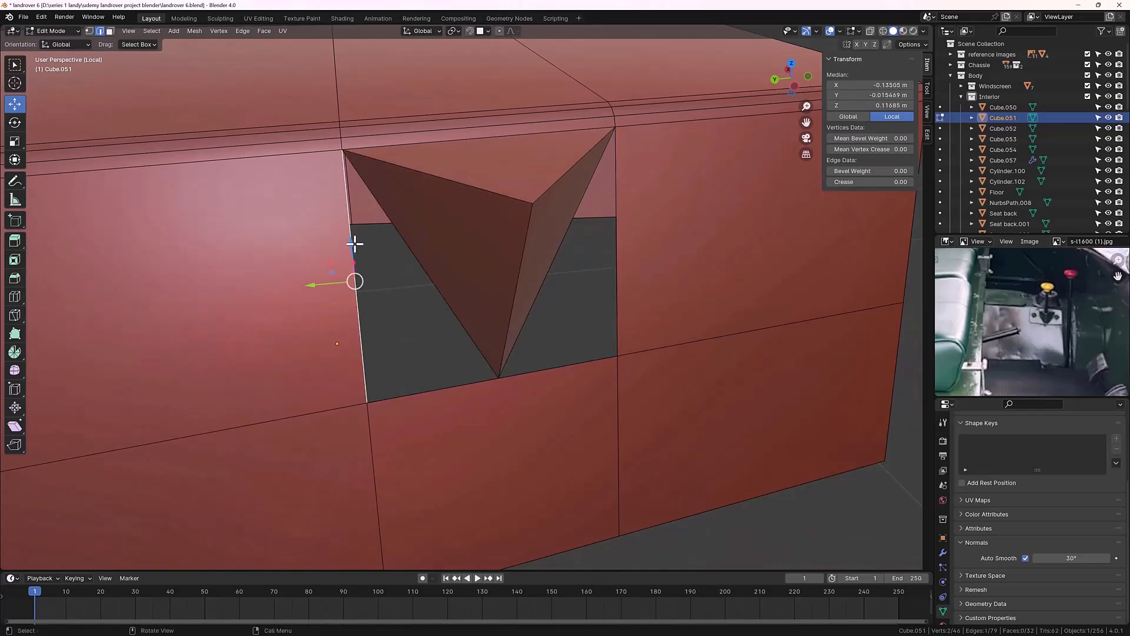
shift+click(448, 306)
shift+click(441, 386)
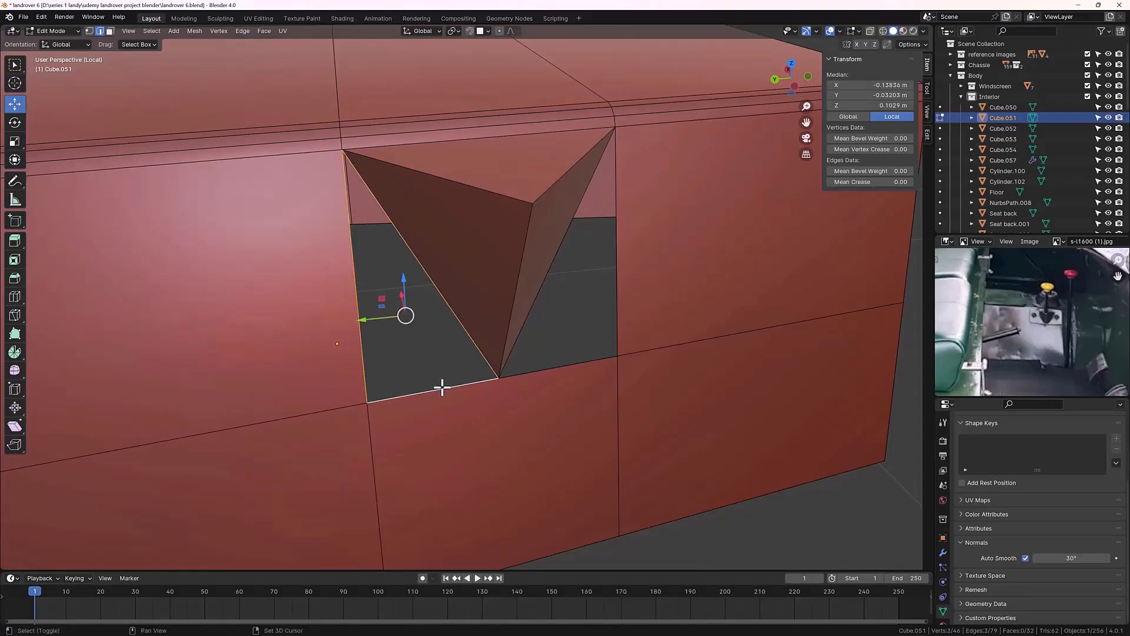
key(f)
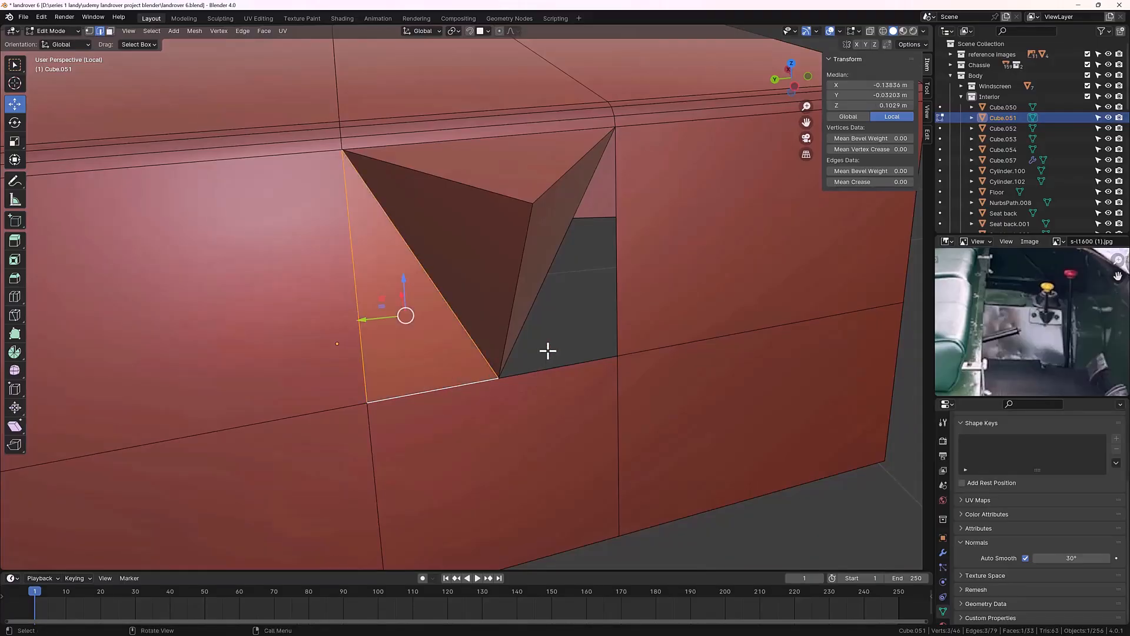
Step: Fill the remaining triangular gap in the tunnel wall on the housing's other side with a face
middle_drag(548, 351, 505, 335)
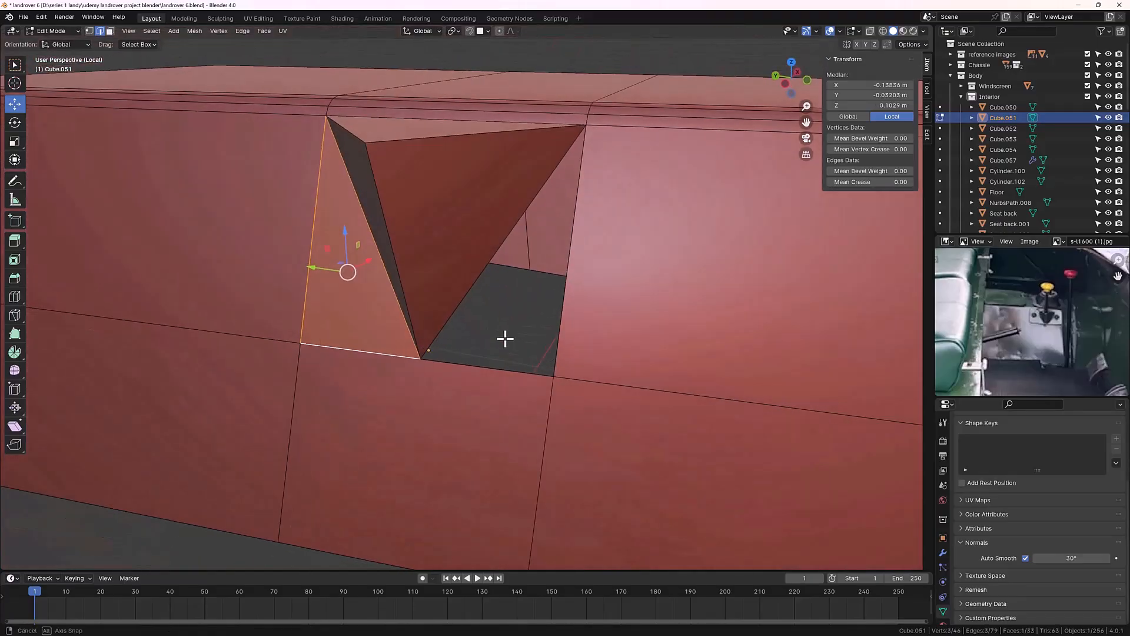
shift+click(490, 370)
shift+click(489, 263)
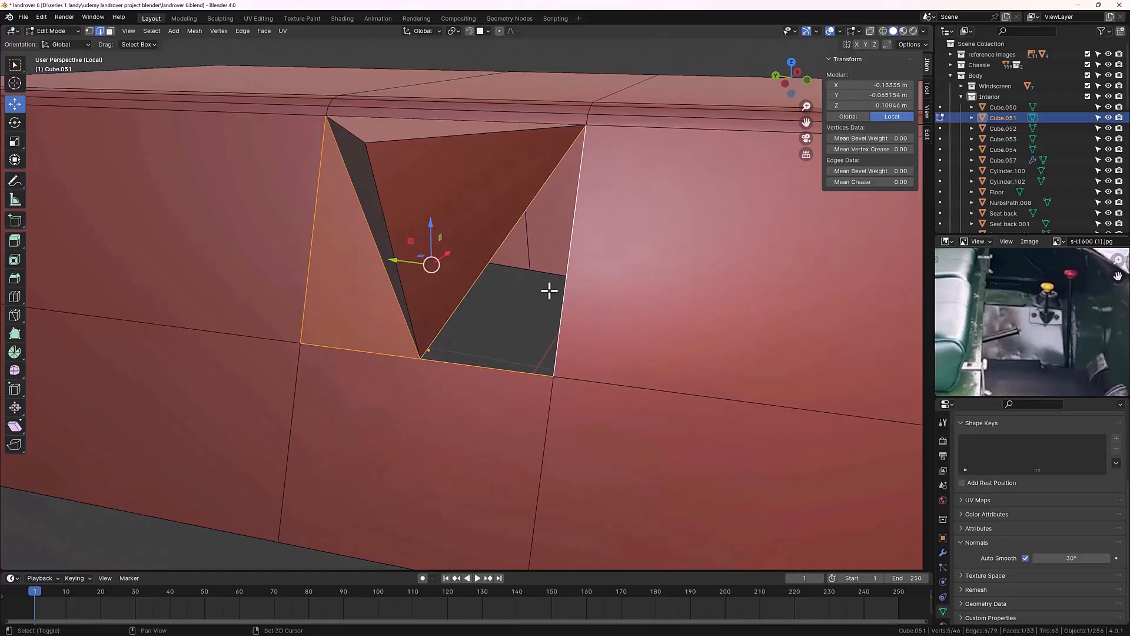
key(f)
scroll(507, 307, down, 4)
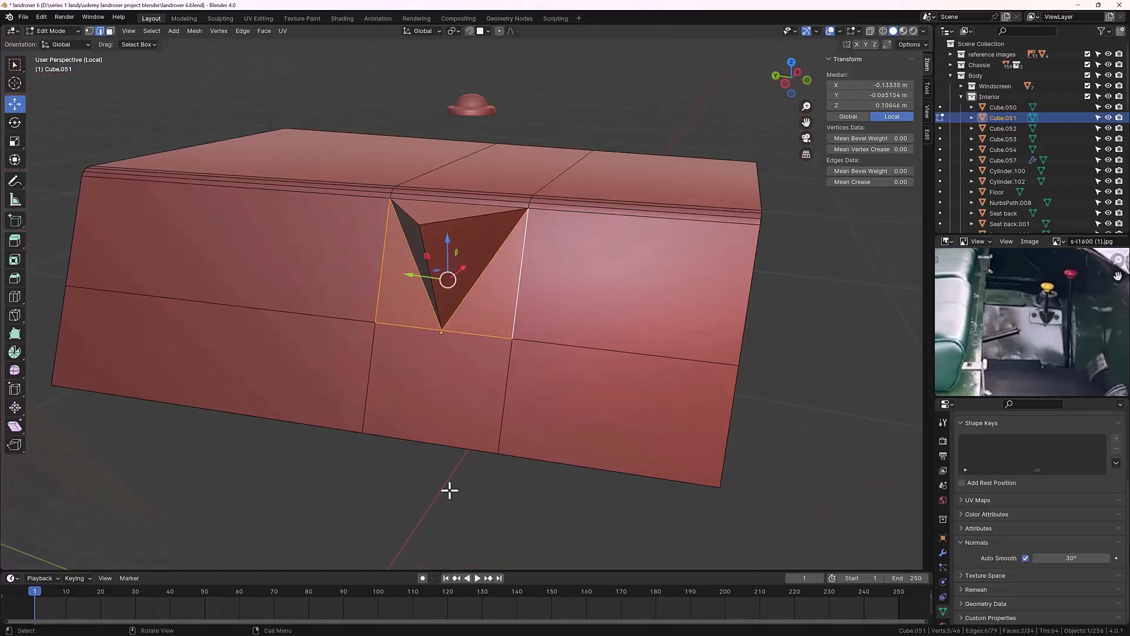
click(430, 488)
Step: In Object Mode, move the domed lever boot along X and Y from the tunnel's centre to above the triangular housing
middle_drag(363, 485, 459, 486)
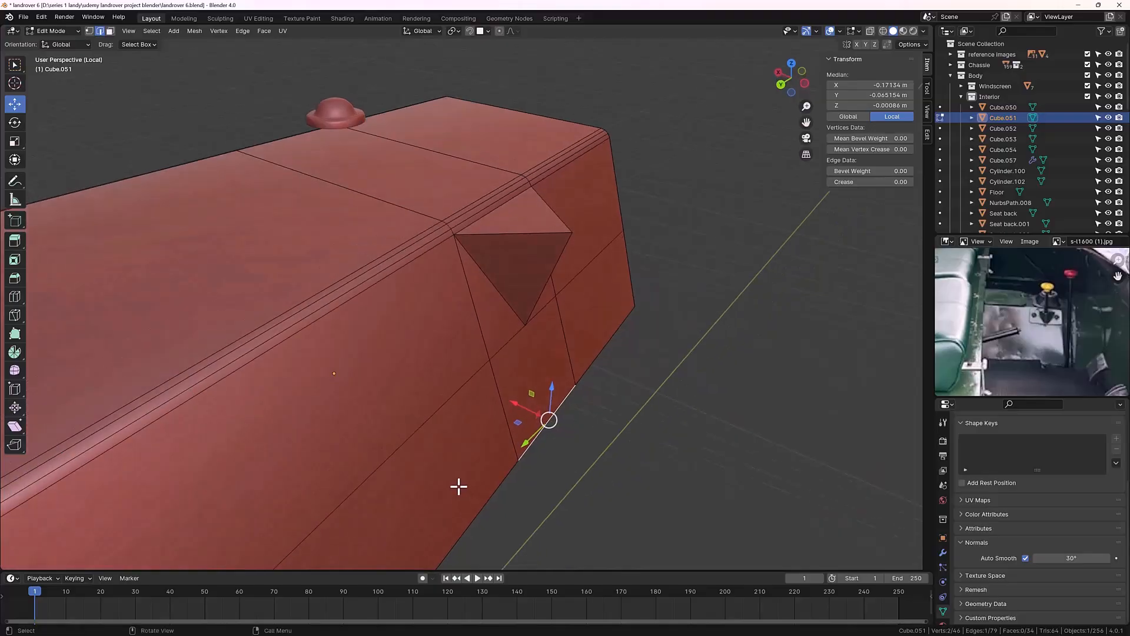
middle_drag(414, 348, 460, 394)
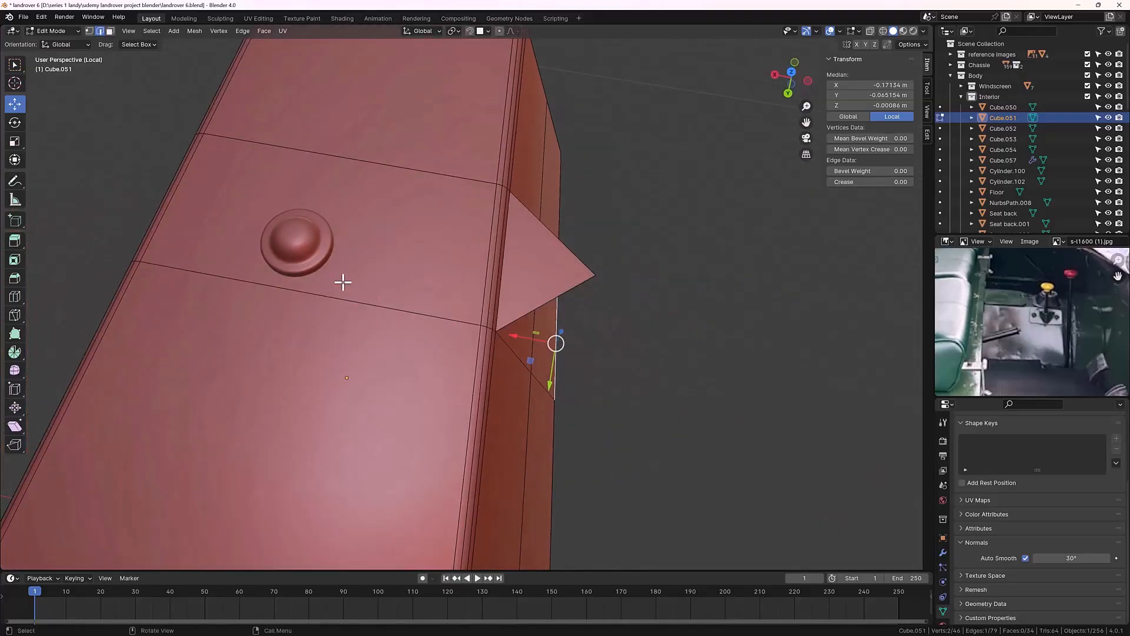
key(Tab)
click(310, 265)
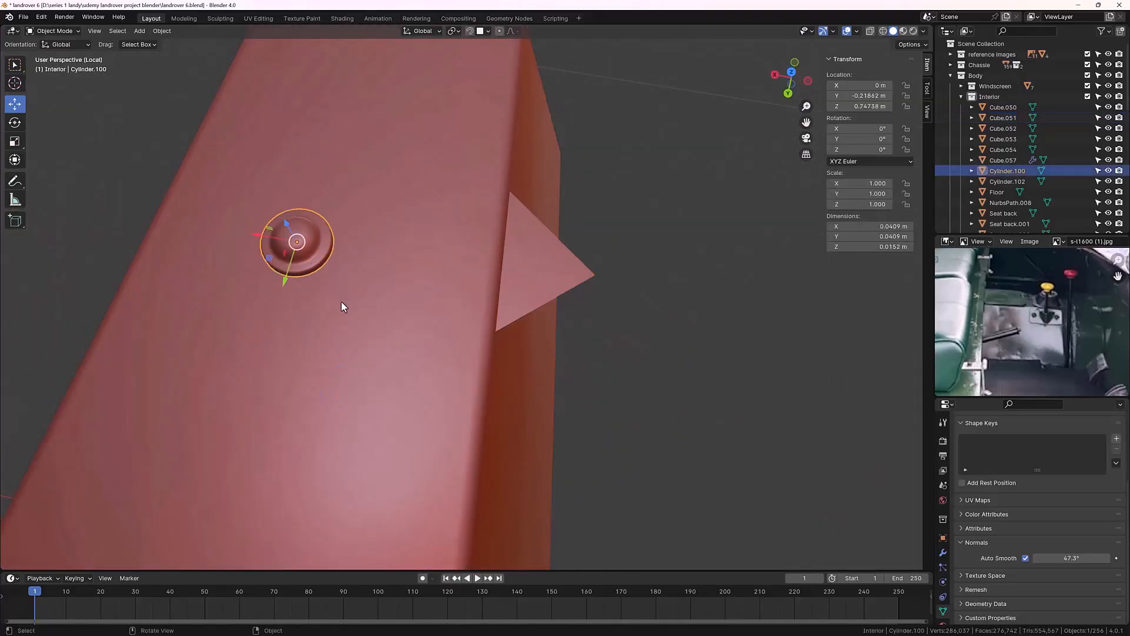
key(KP_7)
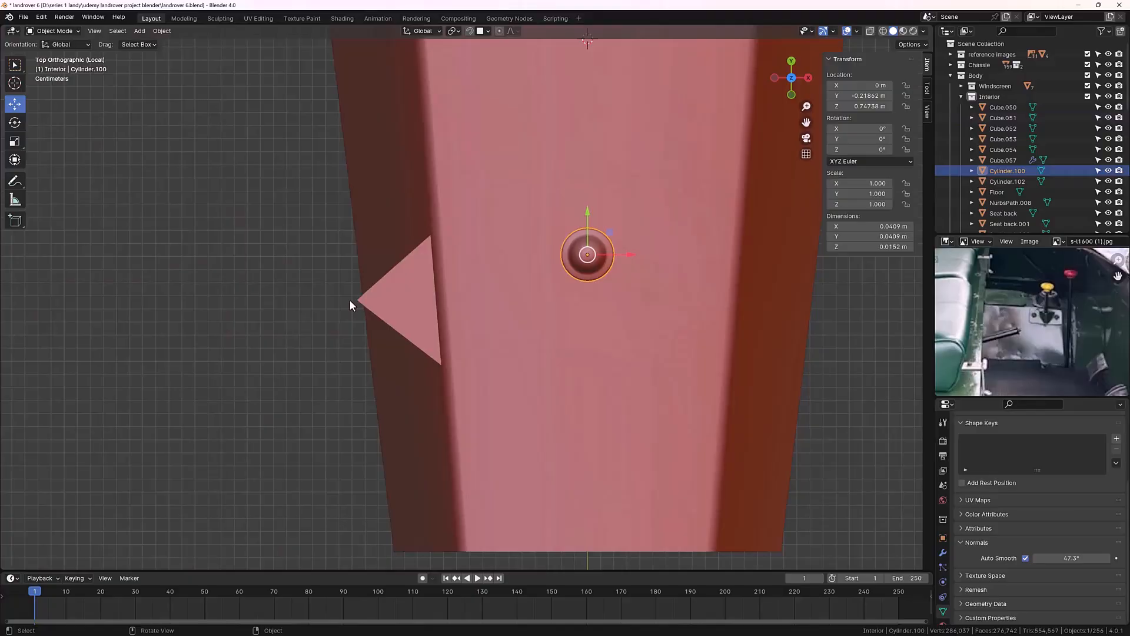
drag(632, 255, 438, 254)
drag(409, 217, 401, 258)
Step: Lower the domed boot about 0.049 m along Z onto the housing's top face and centre it within the triangle
middle_drag(443, 331, 493, 294)
drag(438, 251, 434, 328)
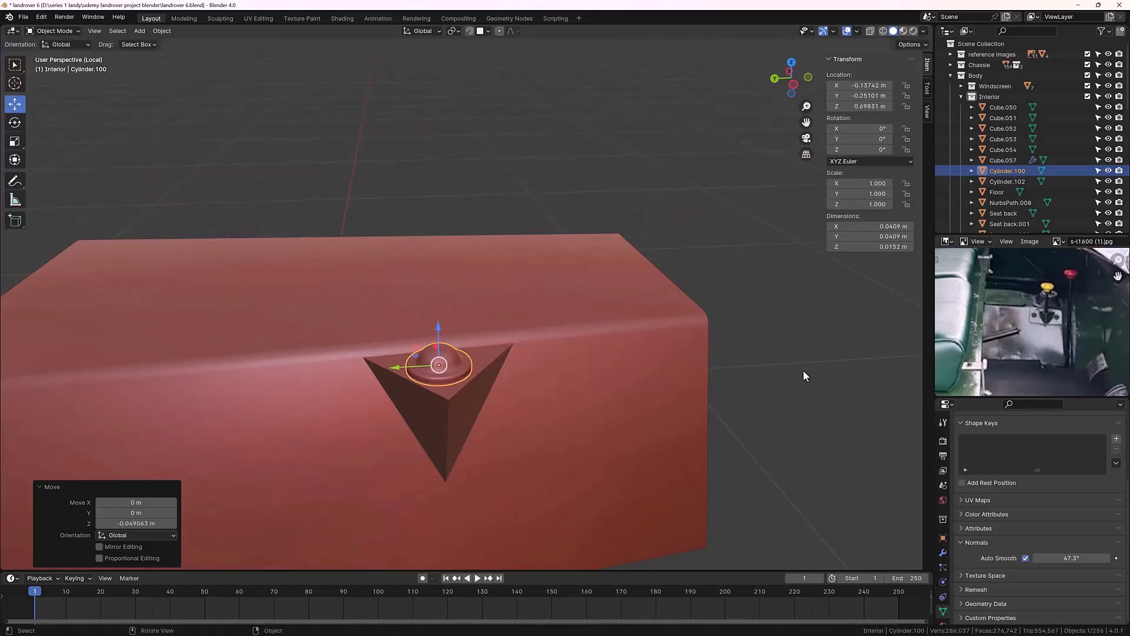
middle_drag(805, 375, 759, 444)
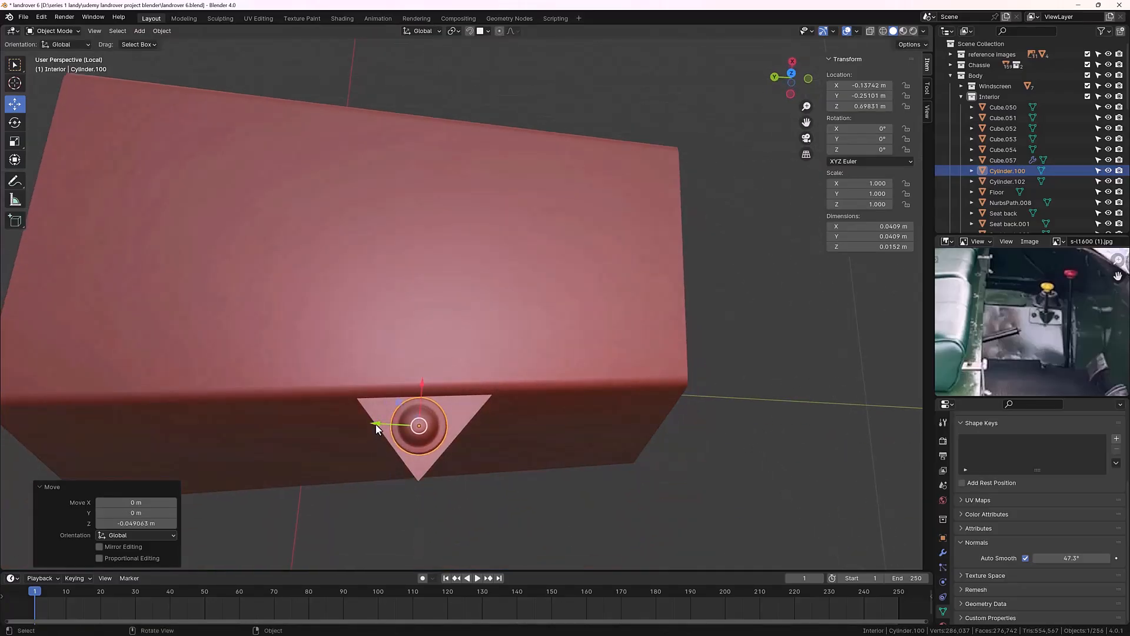
drag(377, 429, 420, 398)
click(742, 506)
Step: Scale the domed boot uniformly to about 0.854 so it fits within the triangular top
middle_drag(742, 506, 585, 370)
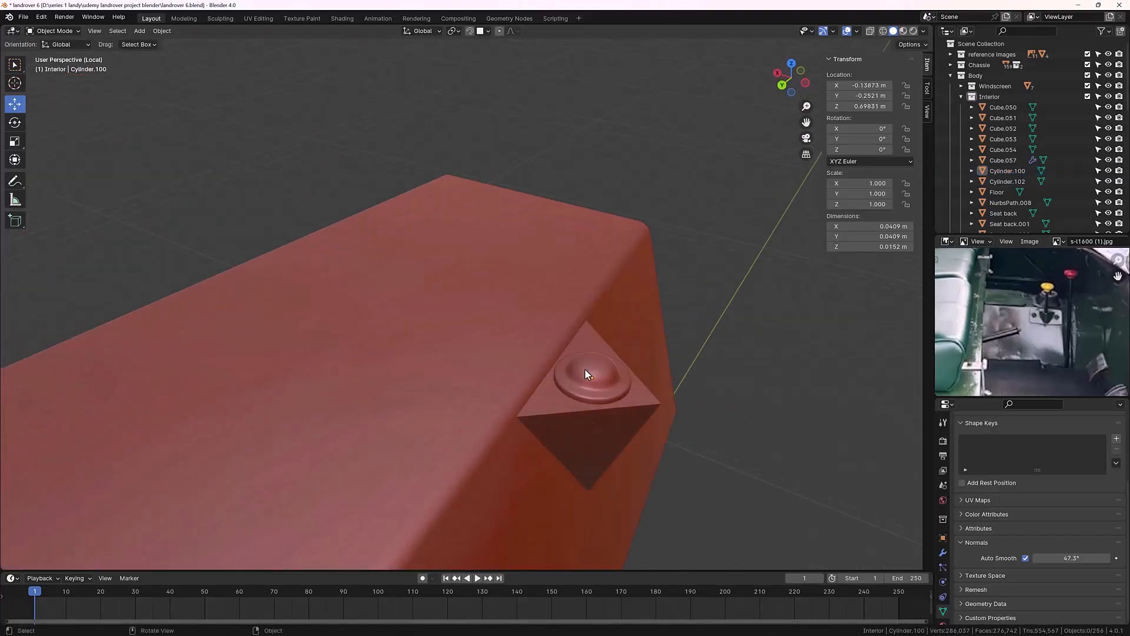
click(587, 375)
key(s)
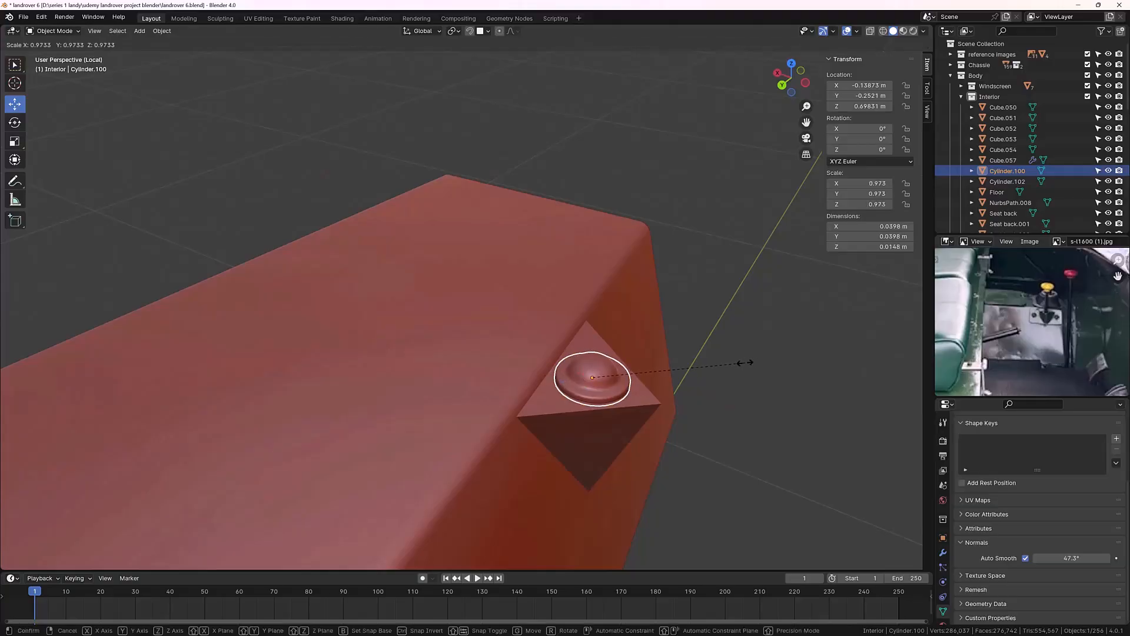
click(727, 369)
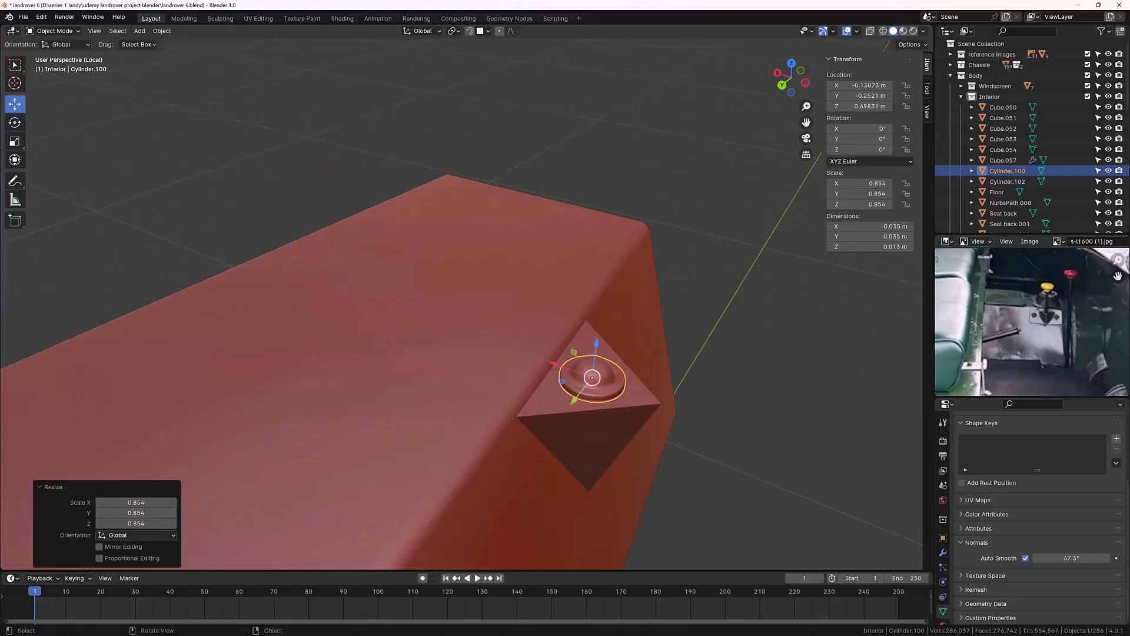
middle_drag(727, 370, 523, 432)
click(719, 323)
Step: Bevel the triangular housing's two outer top edges and its outer corner edge about 0.0039 m wide with 3 segments
scroll(417, 447, up, 3)
click(510, 405)
key(Tab)
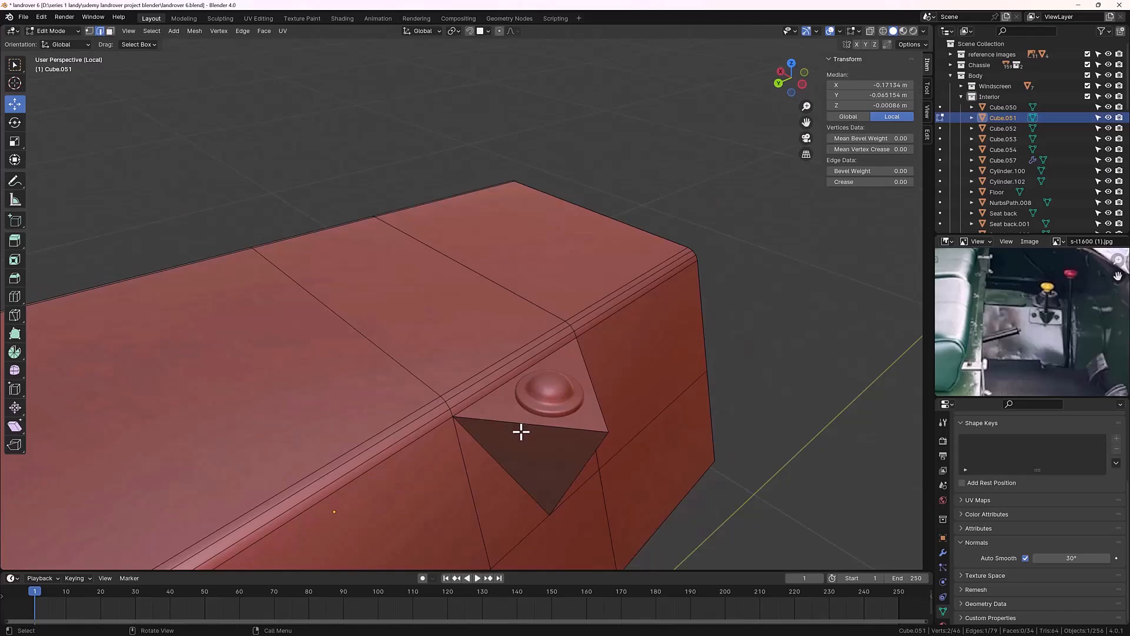
click(526, 424)
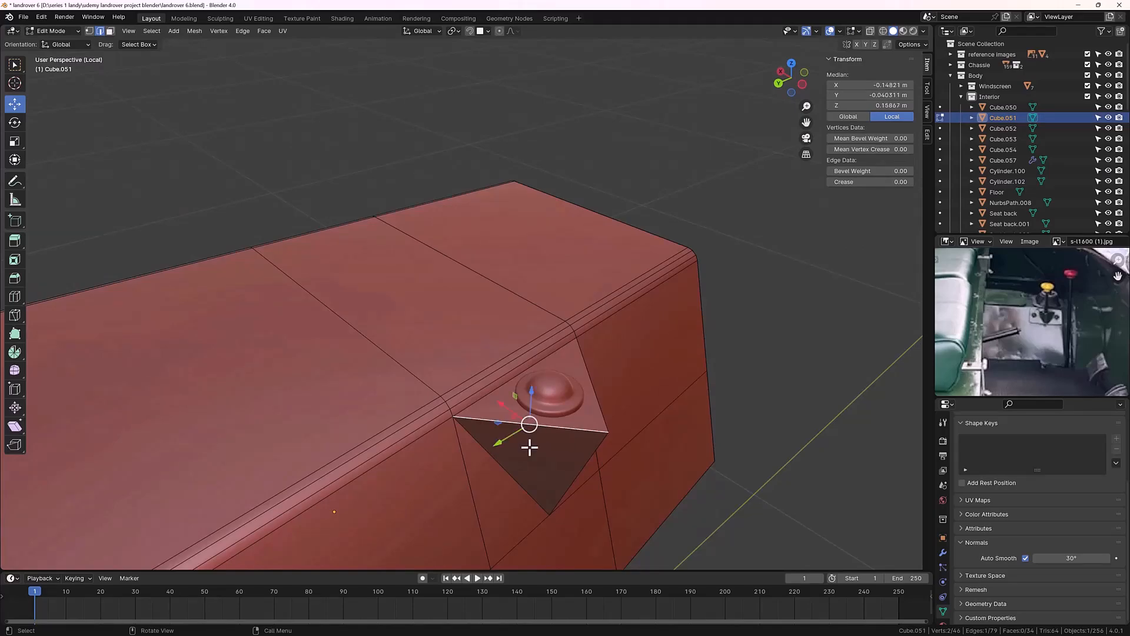
middle_drag(530, 448, 392, 346)
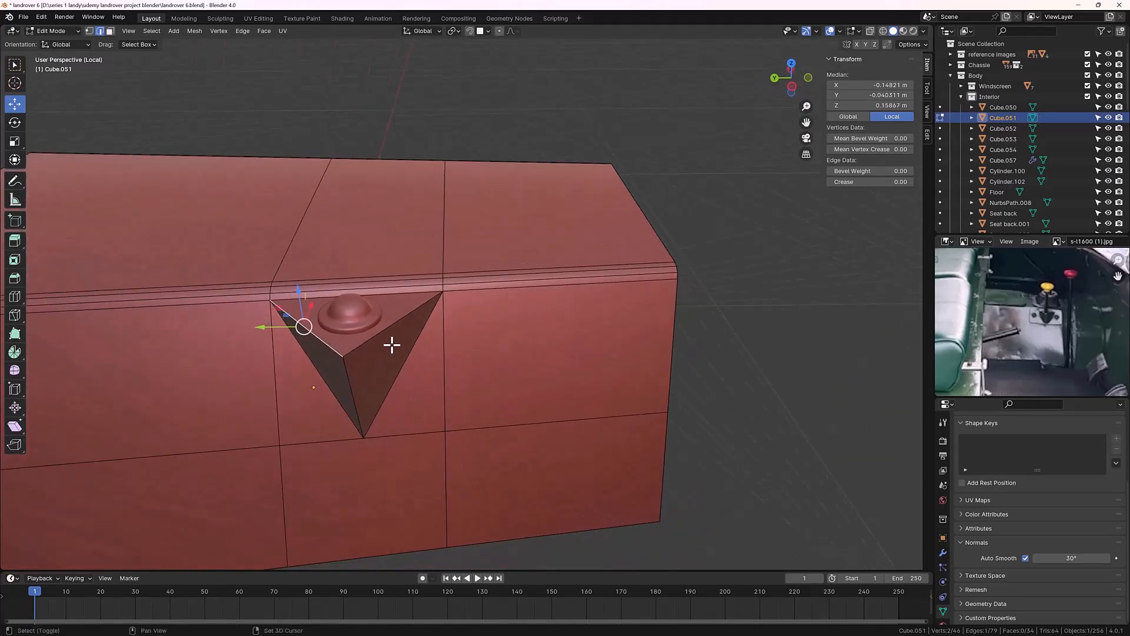
shift+click(388, 326)
shift+click(352, 387)
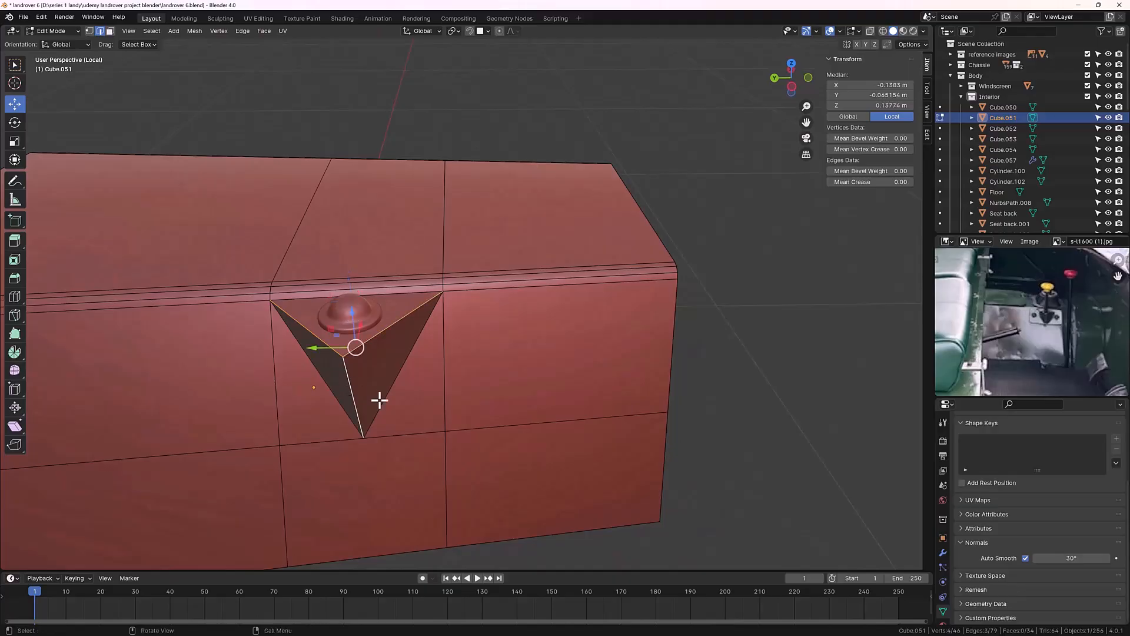
middle_drag(379, 398, 377, 397)
key(ctrl+b)
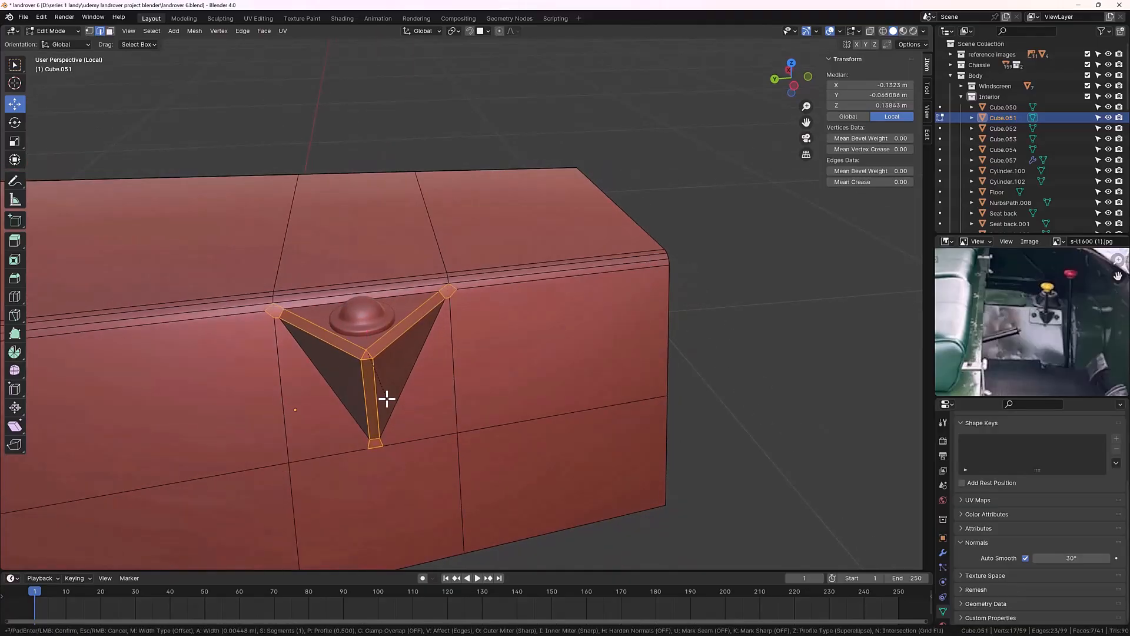
click(385, 399)
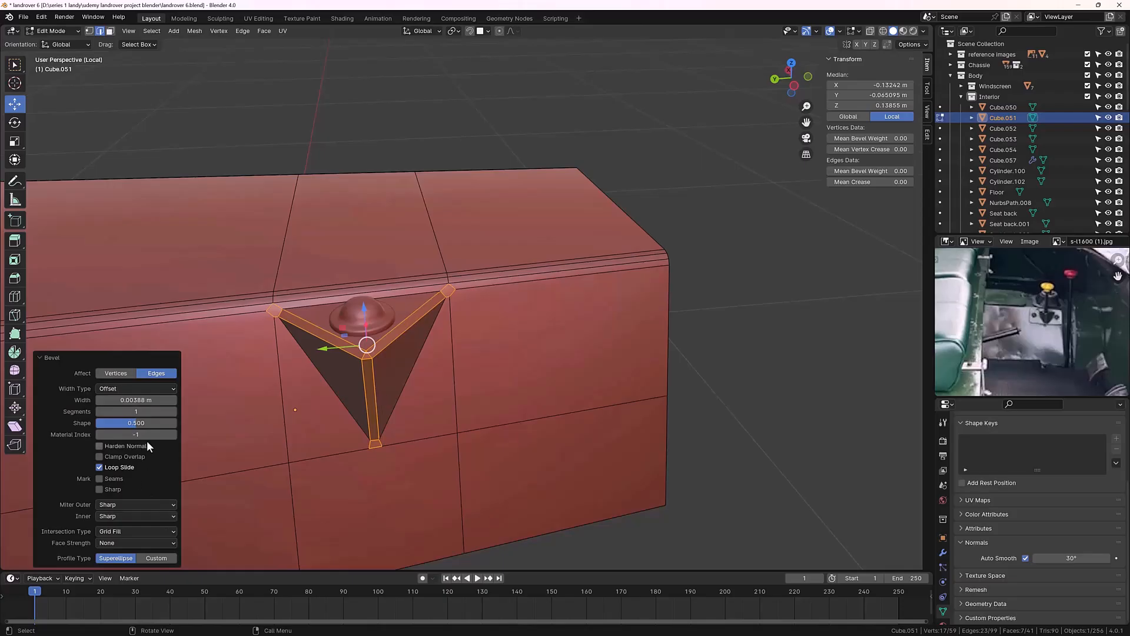
click(172, 411)
click(172, 411)
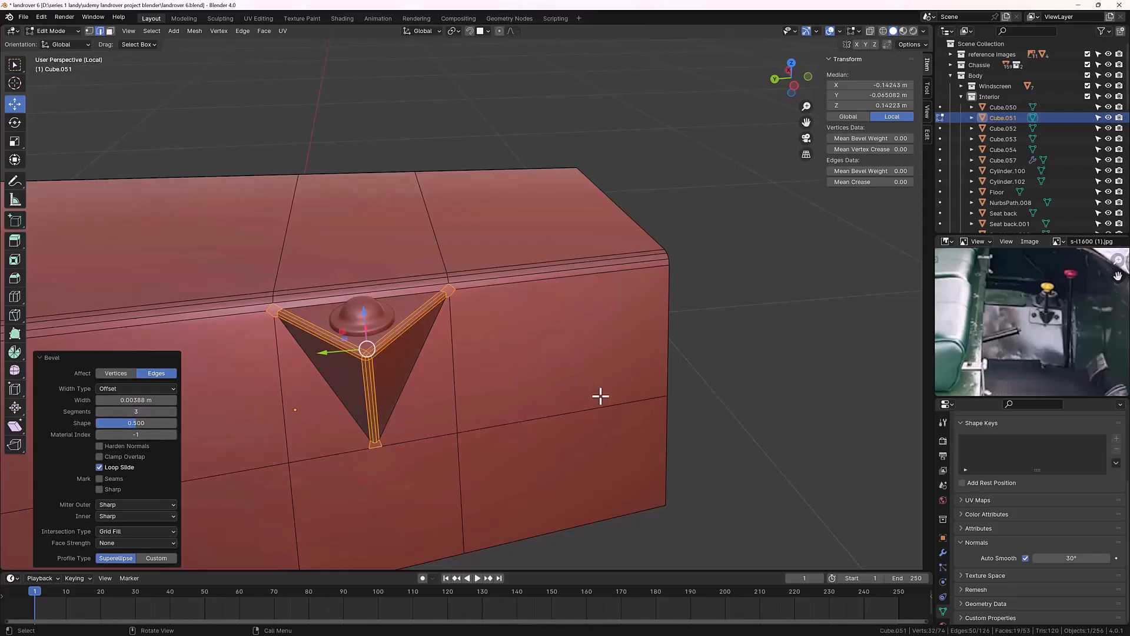
click(712, 428)
middle_drag(569, 481, 533, 459)
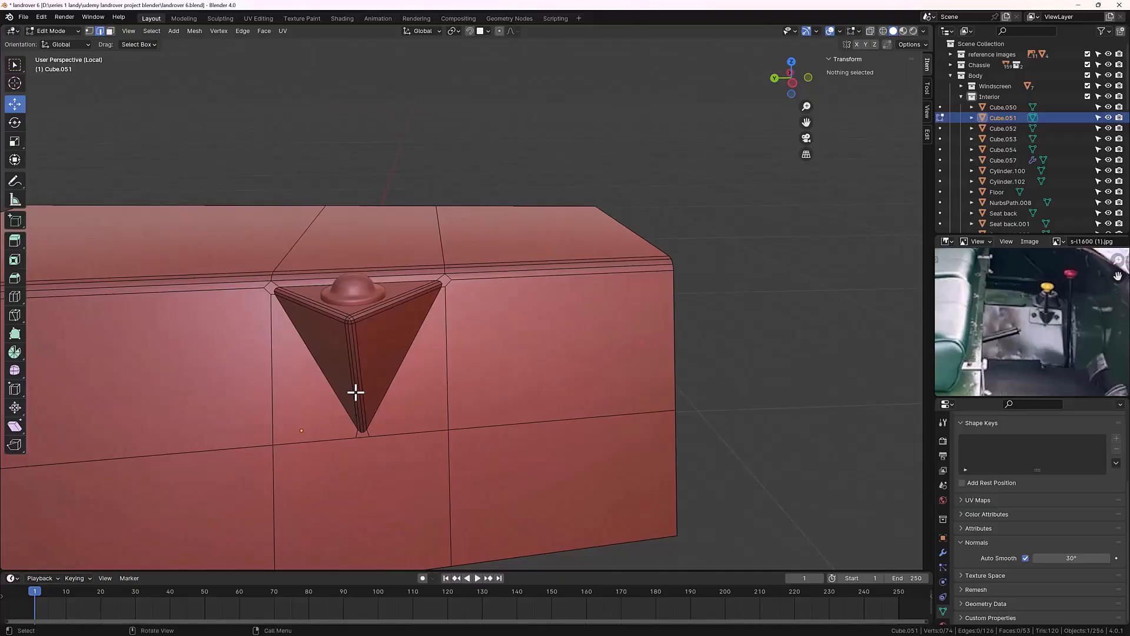
Step: In Object Mode, shade the tunnel smooth with Auto Smooth at an angle of 54.4°
middle_drag(355, 392, 411, 386)
key(Tab)
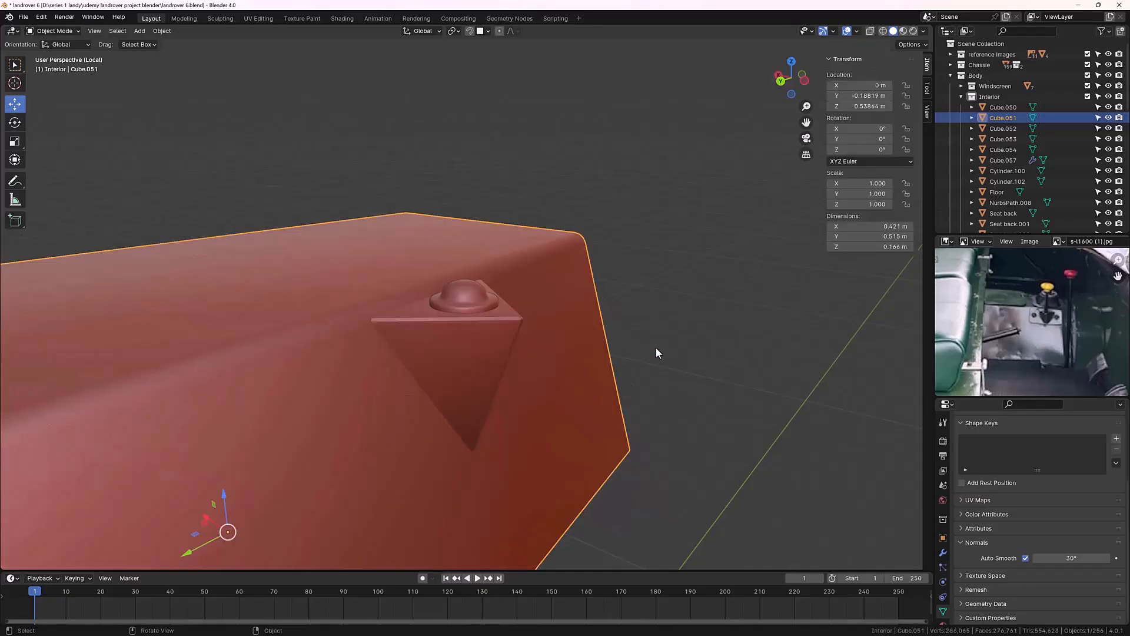
click(682, 298)
click(501, 358)
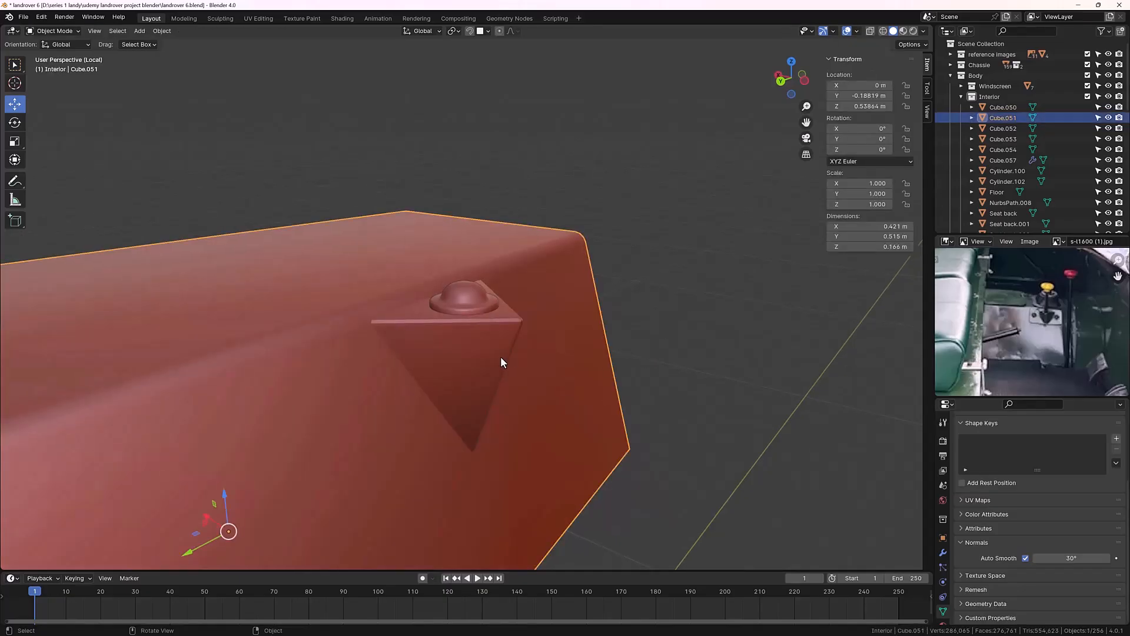
right_click(500, 357)
click(492, 367)
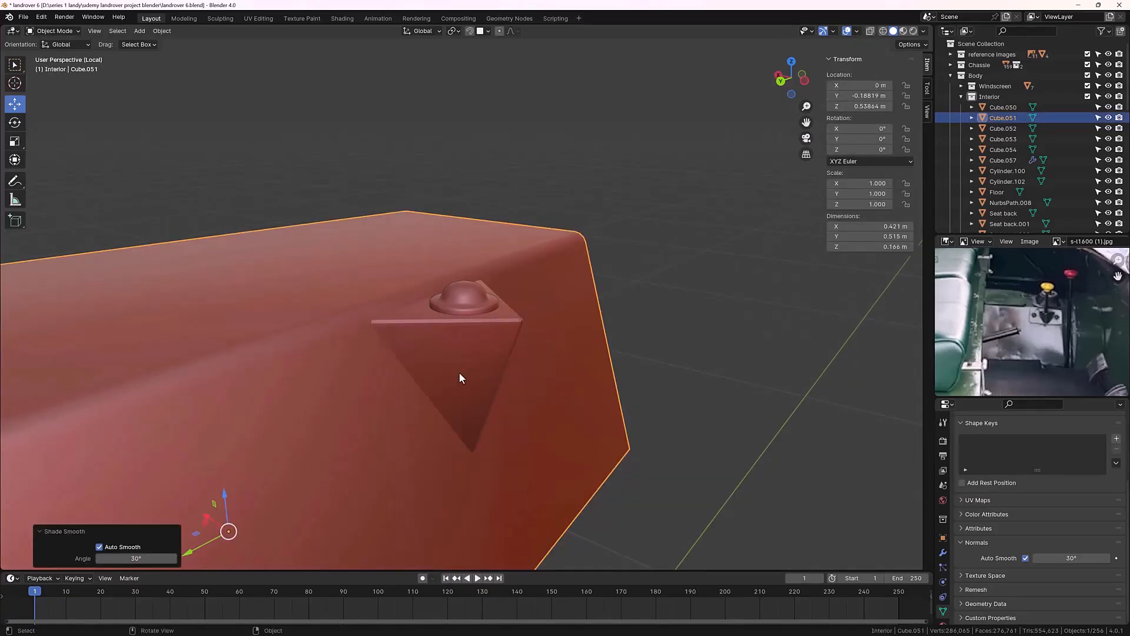
drag(118, 559, 138, 558)
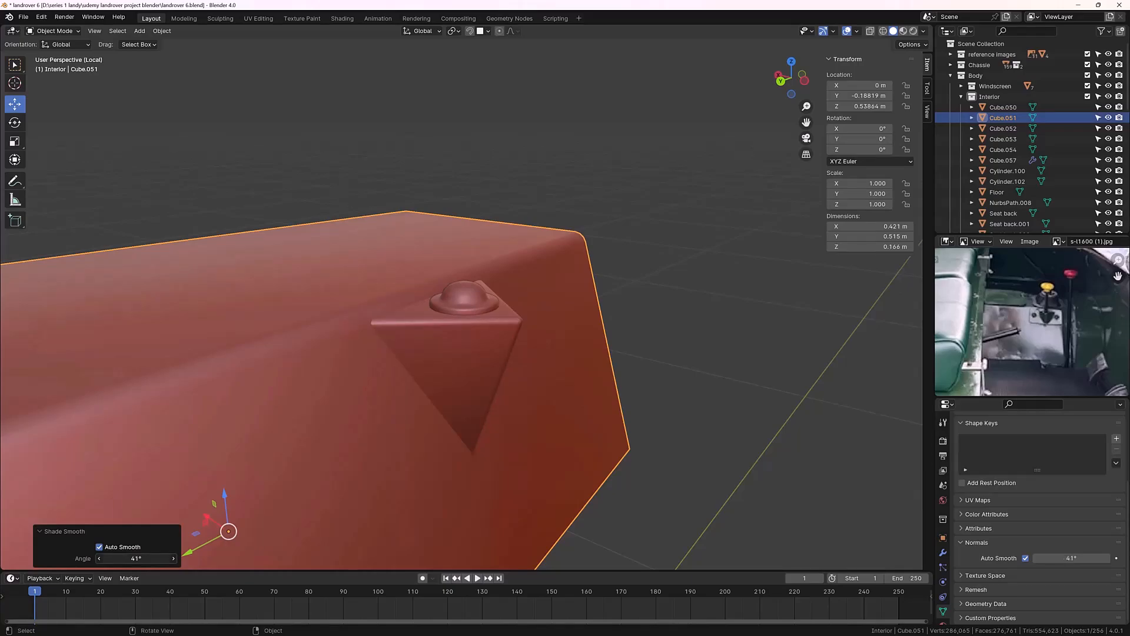
drag(136, 558, 149, 558)
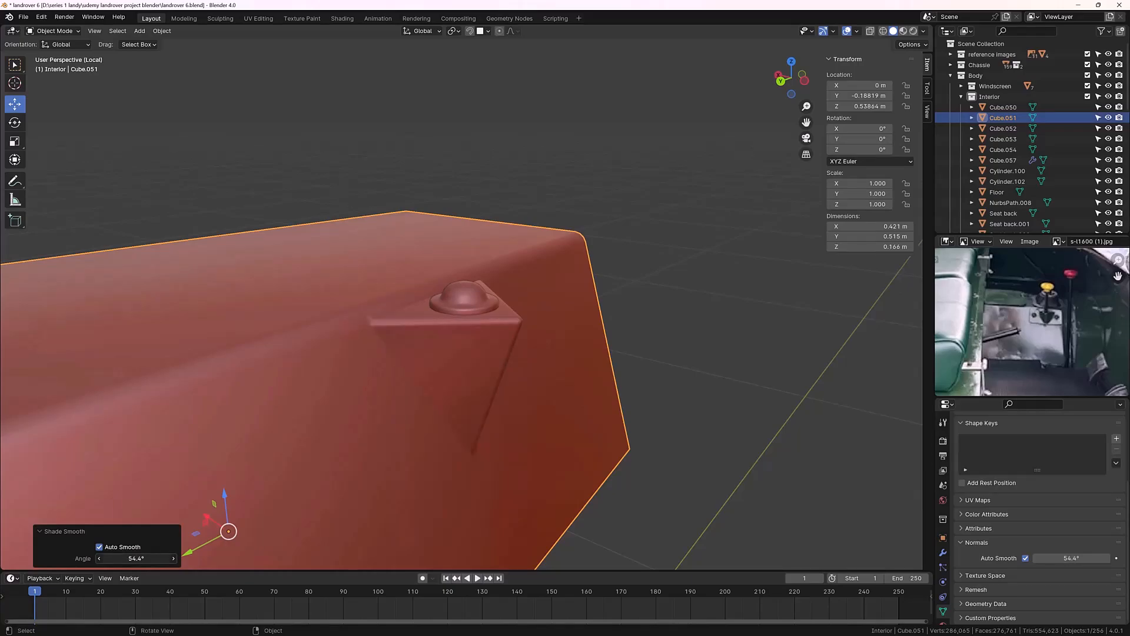
click(722, 305)
Step: Snap the 3D cursor to the domed boot on the triangular housing
middle_drag(671, 389, 391, 358)
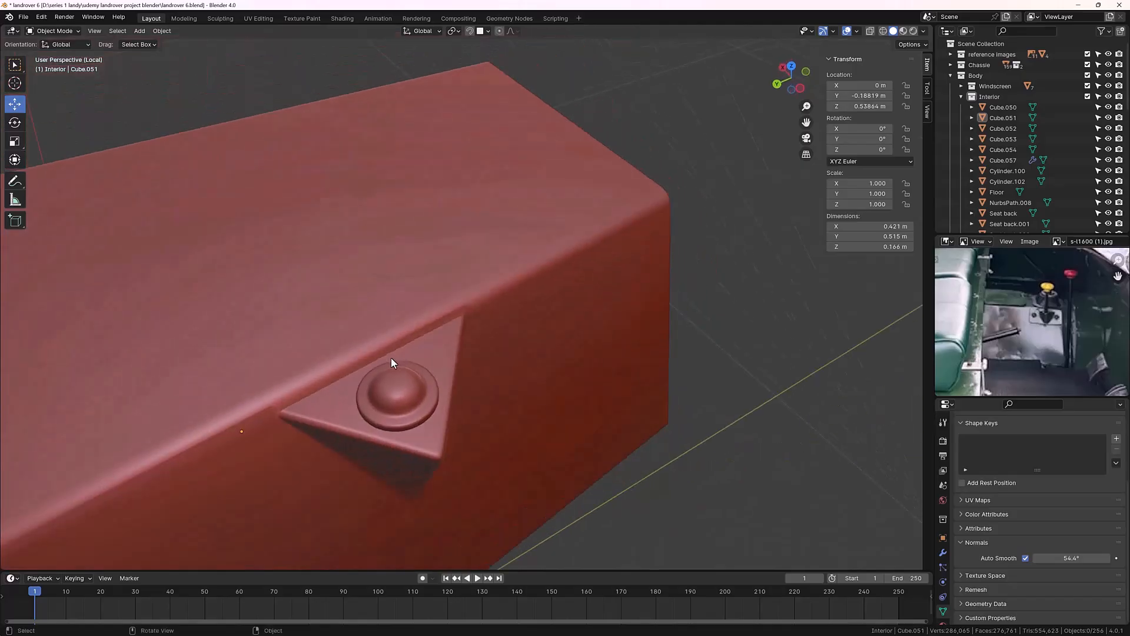
click(394, 391)
middle_drag(411, 408, 418, 399)
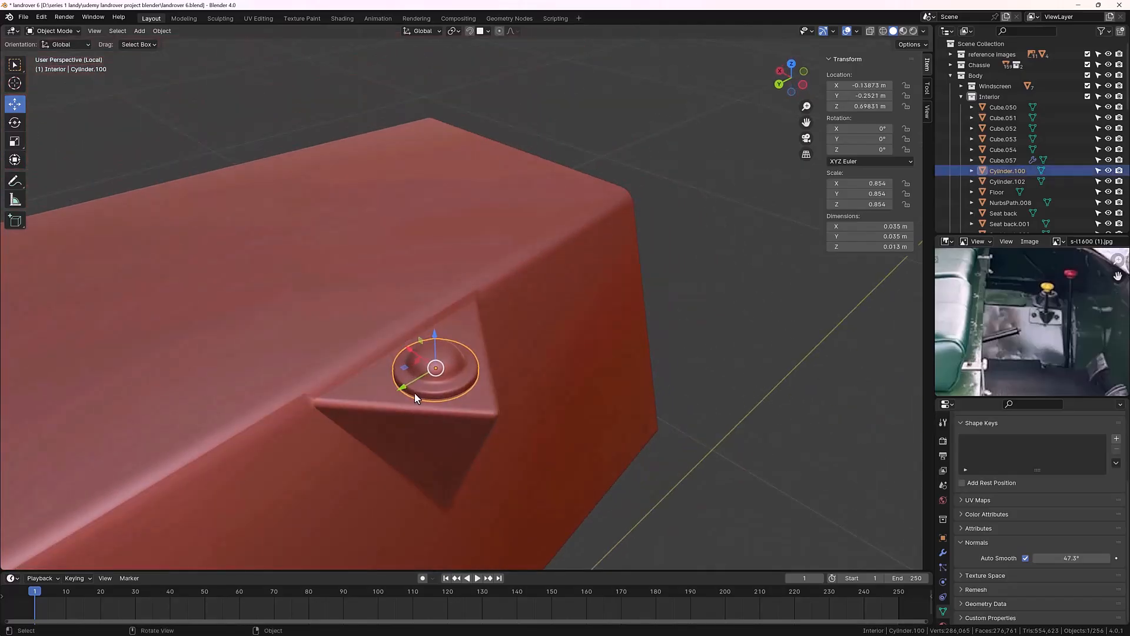
key(shift+s)
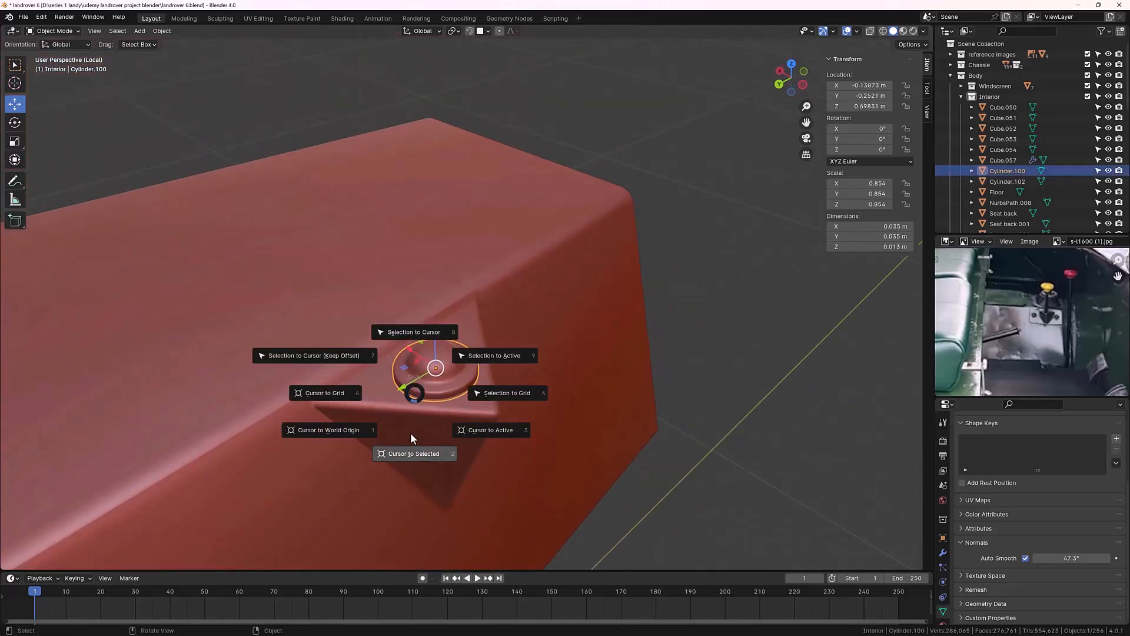
click(412, 453)
Step: Add a mesh cylinder with 20 vertices at the 3D cursor on the domed boot
middle_drag(594, 408, 599, 404)
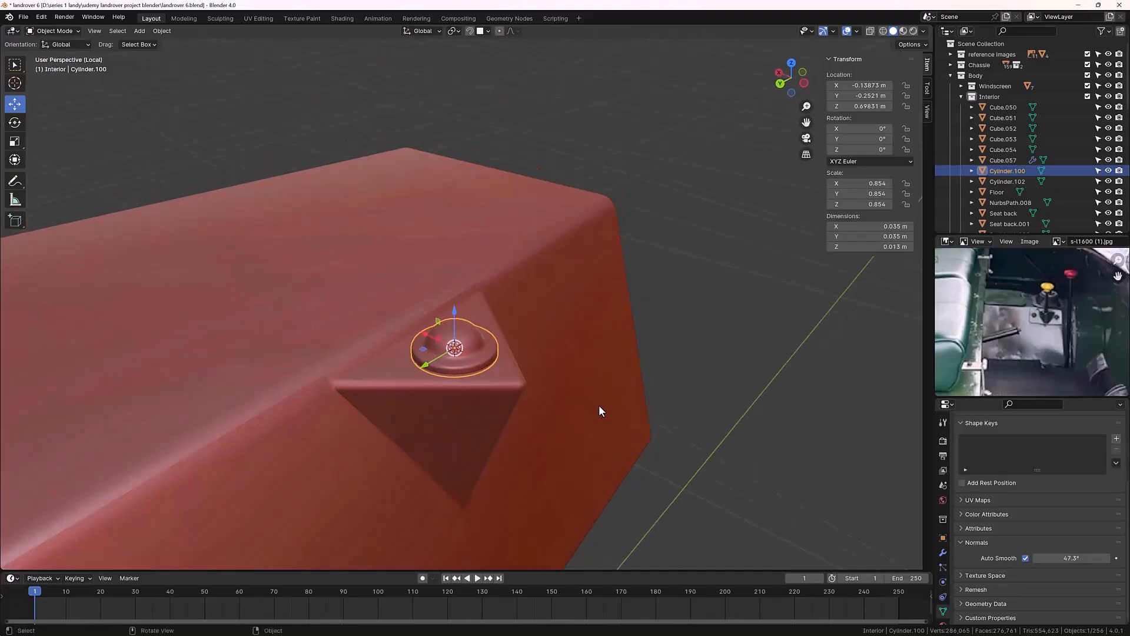
key(shift+a)
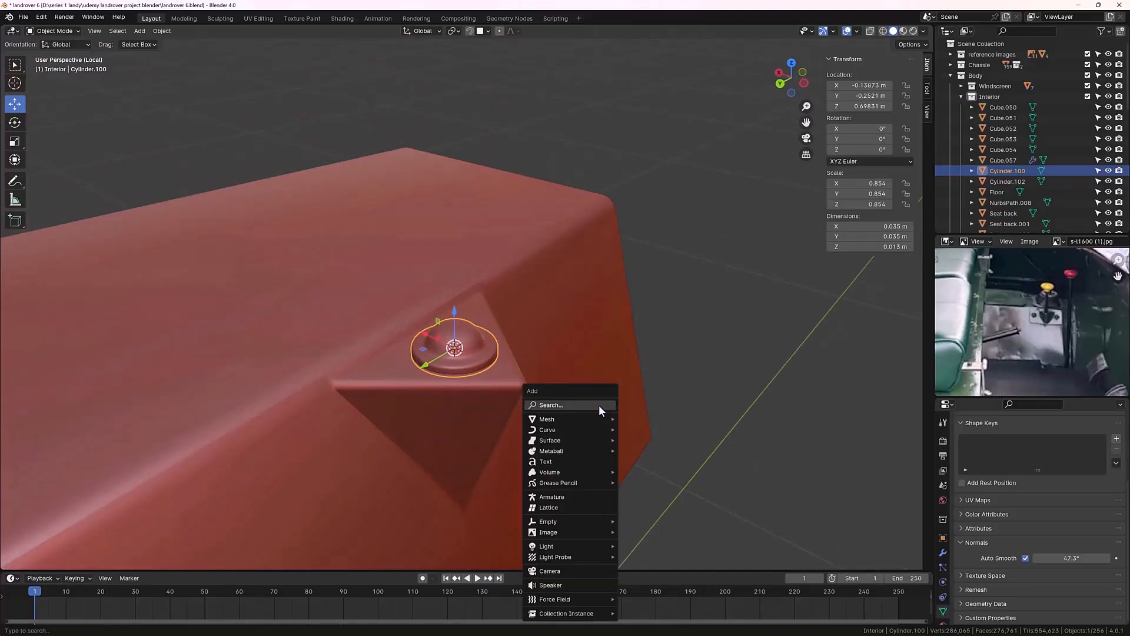
mouse_move(596, 418)
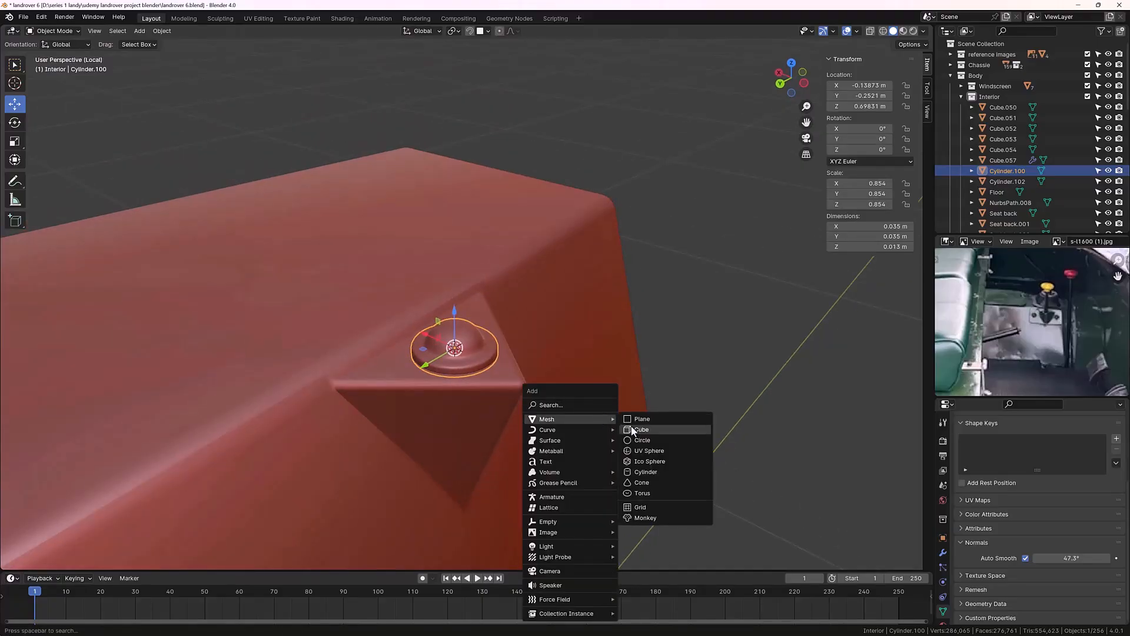
click(638, 472)
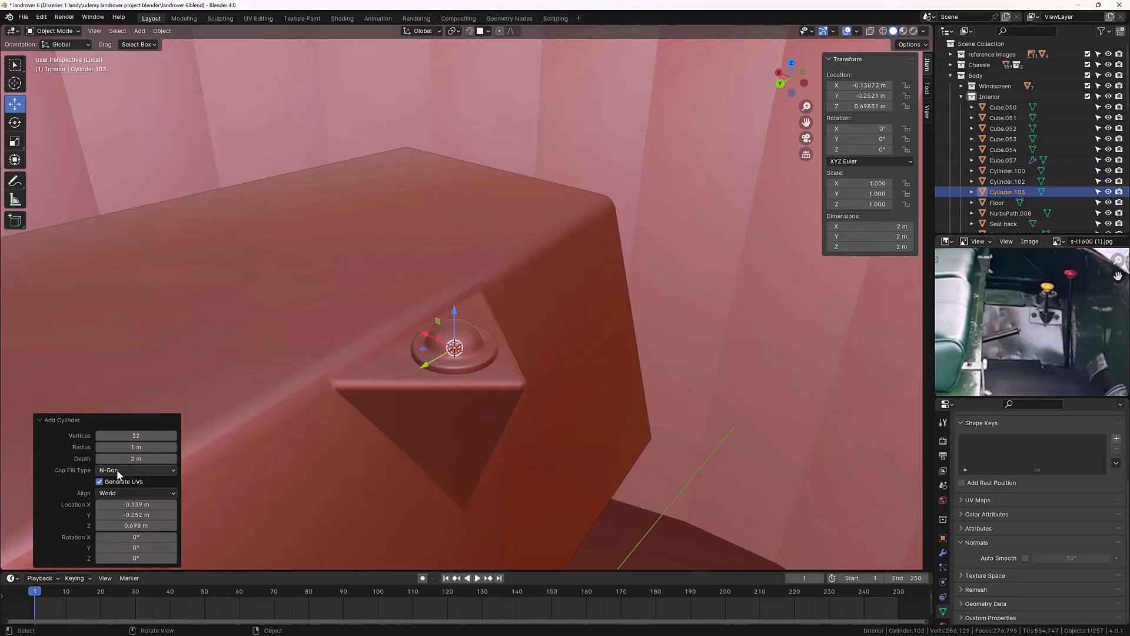
click(98, 436)
click(98, 435)
click(99, 435)
click(98, 436)
click(98, 435)
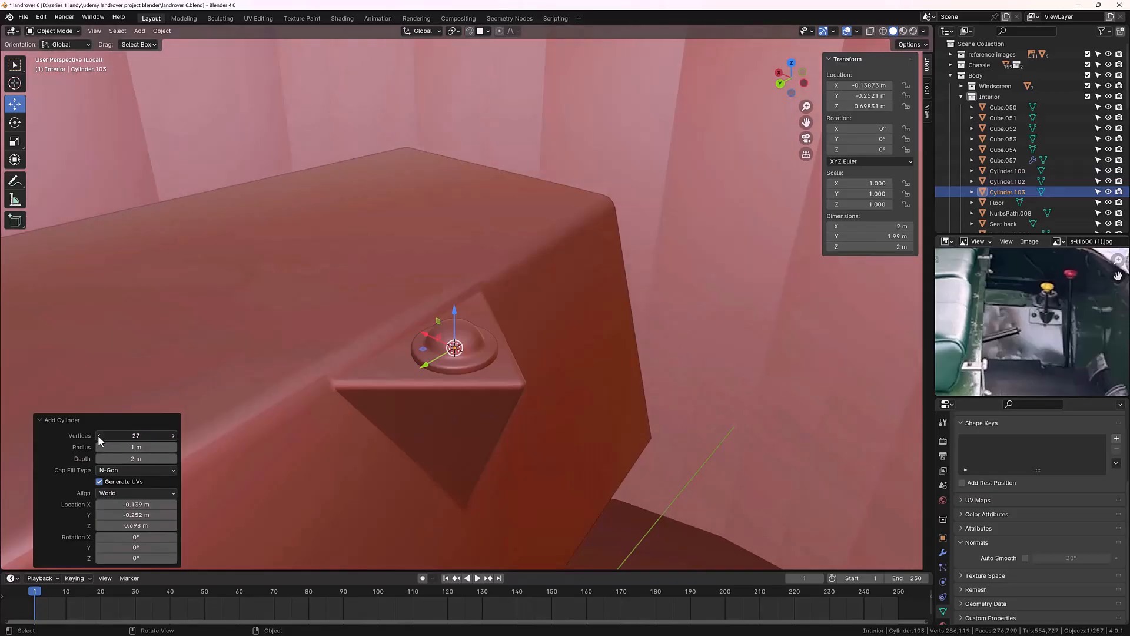
click(99, 436)
click(98, 435)
click(98, 436)
click(99, 436)
click(98, 436)
click(98, 436)
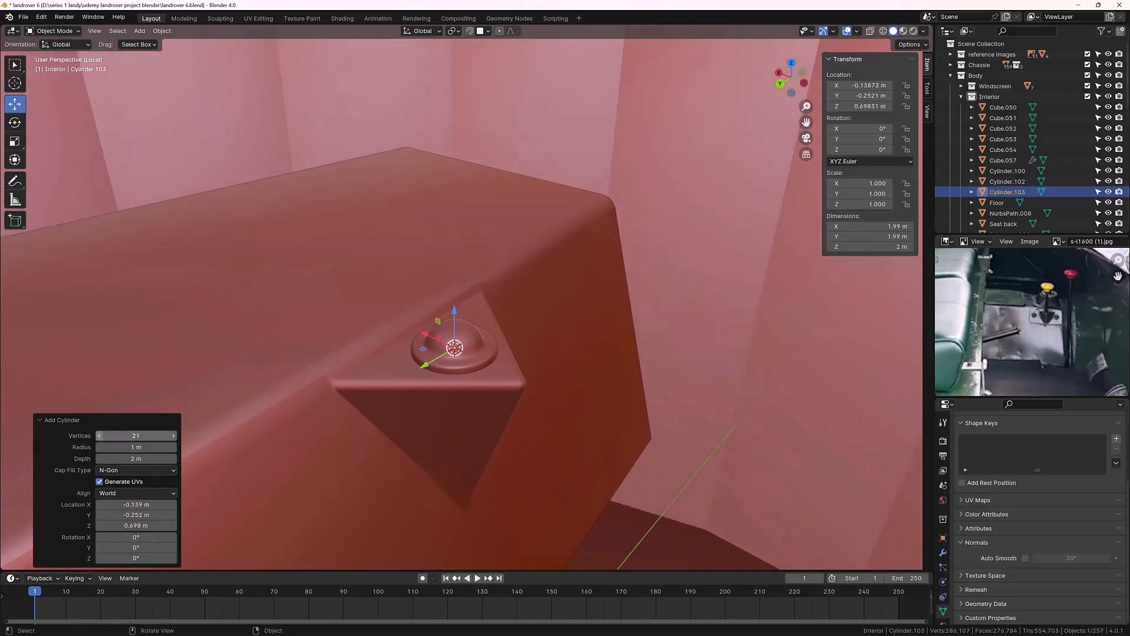
click(98, 436)
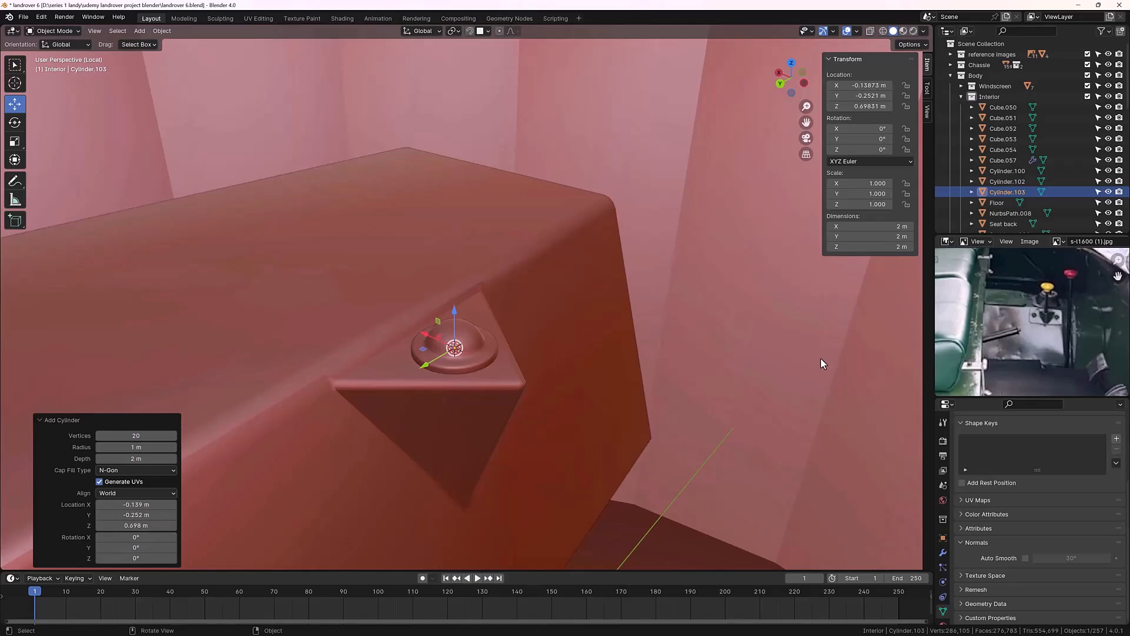
Step: Scale the new cylinder down to about 0.014 m across and raise it about 0.0126 m along Z onto the dome
key(s)
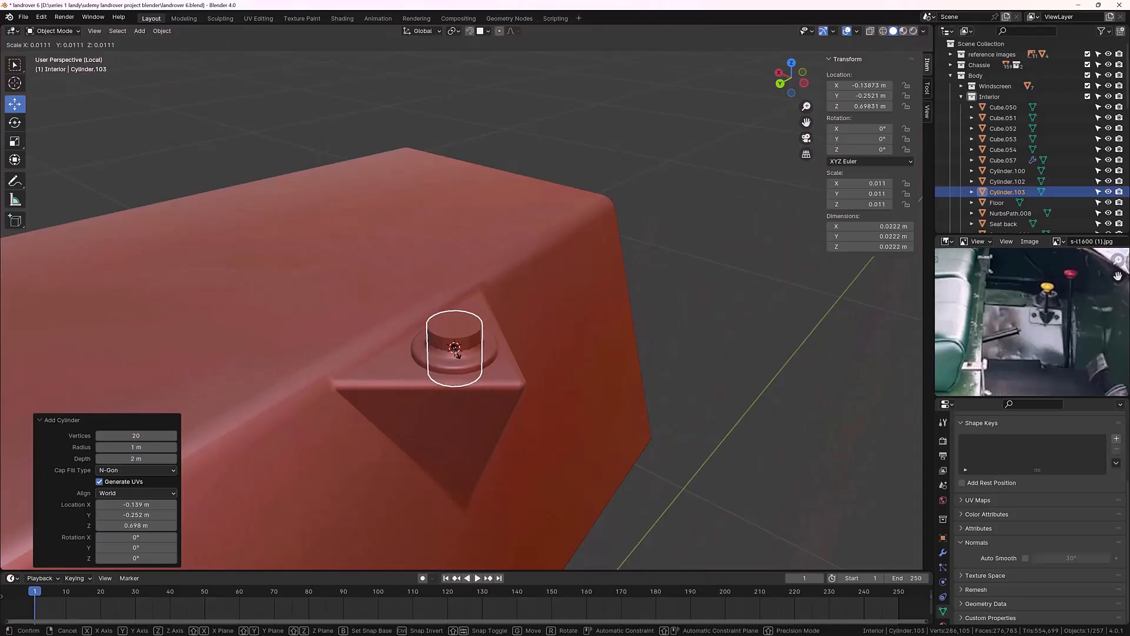
click(454, 348)
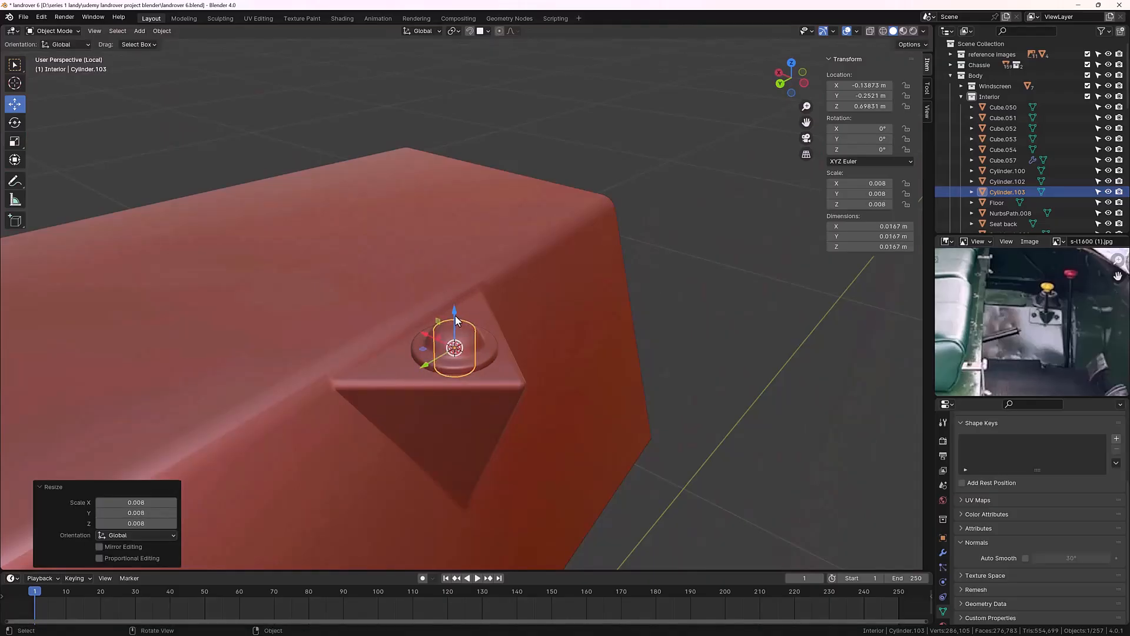
drag(454, 312, 461, 285)
key(s)
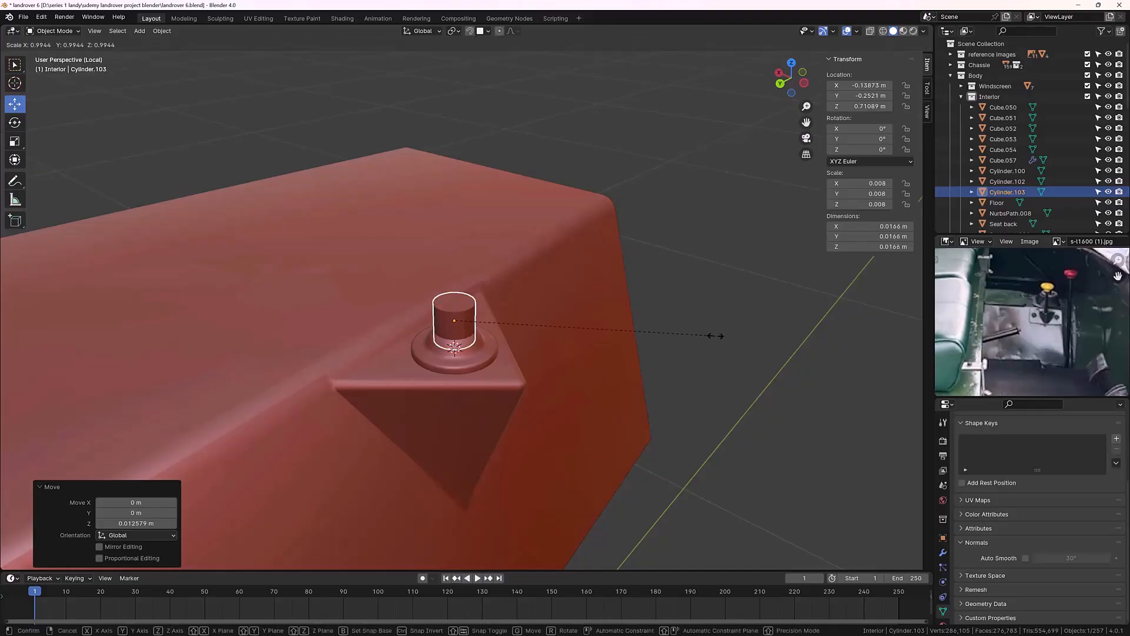
click(679, 345)
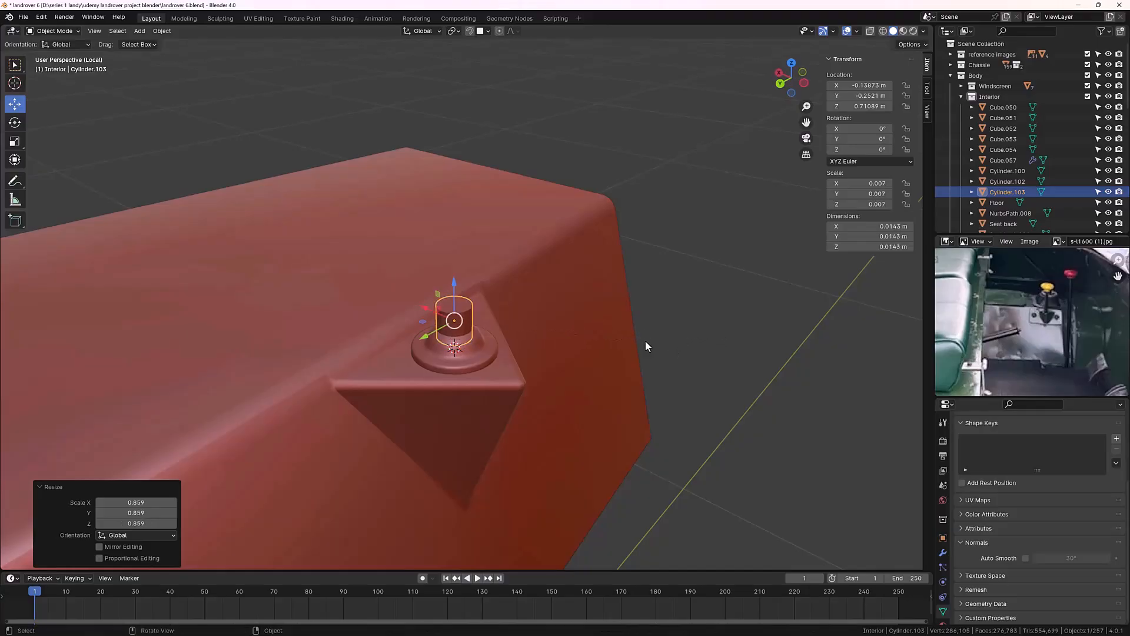
Step: In Edit Mode, raise the cylinder's top face about 0.123 m along Z to form a tall lever shaft
scroll(577, 333, down, 1)
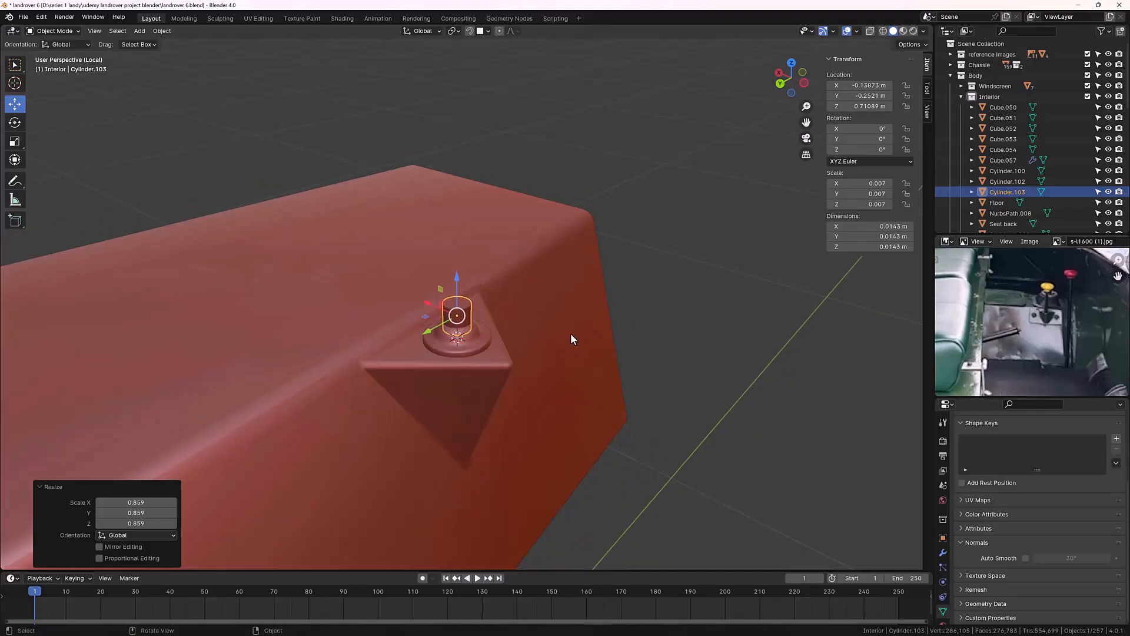
key(Tab)
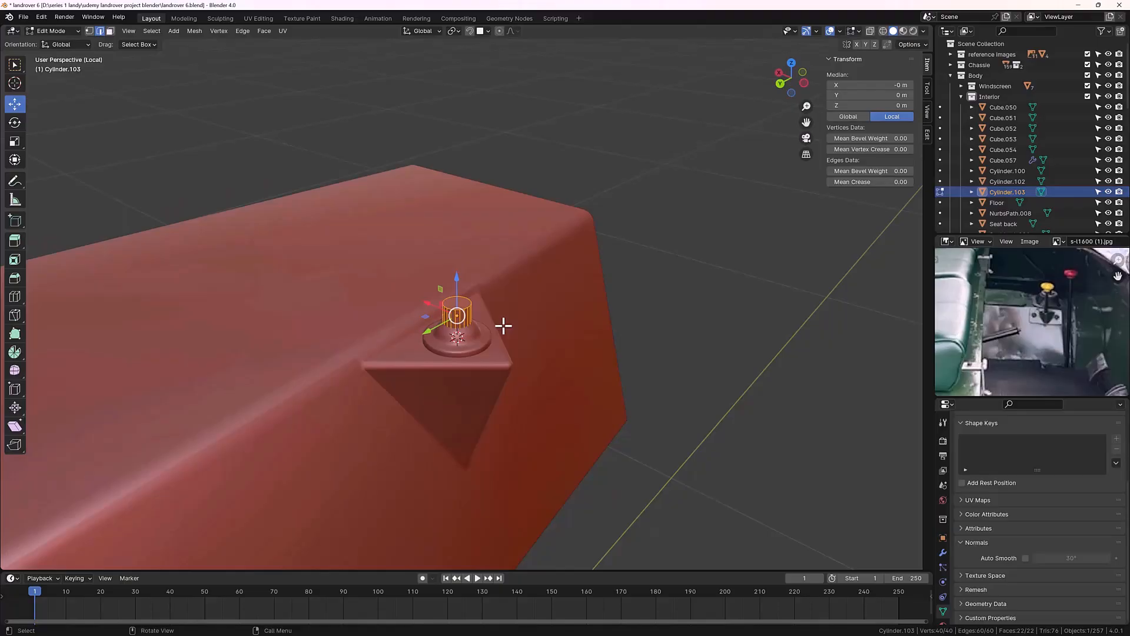
key(3)
click(463, 301)
scroll(540, 313, down, 4)
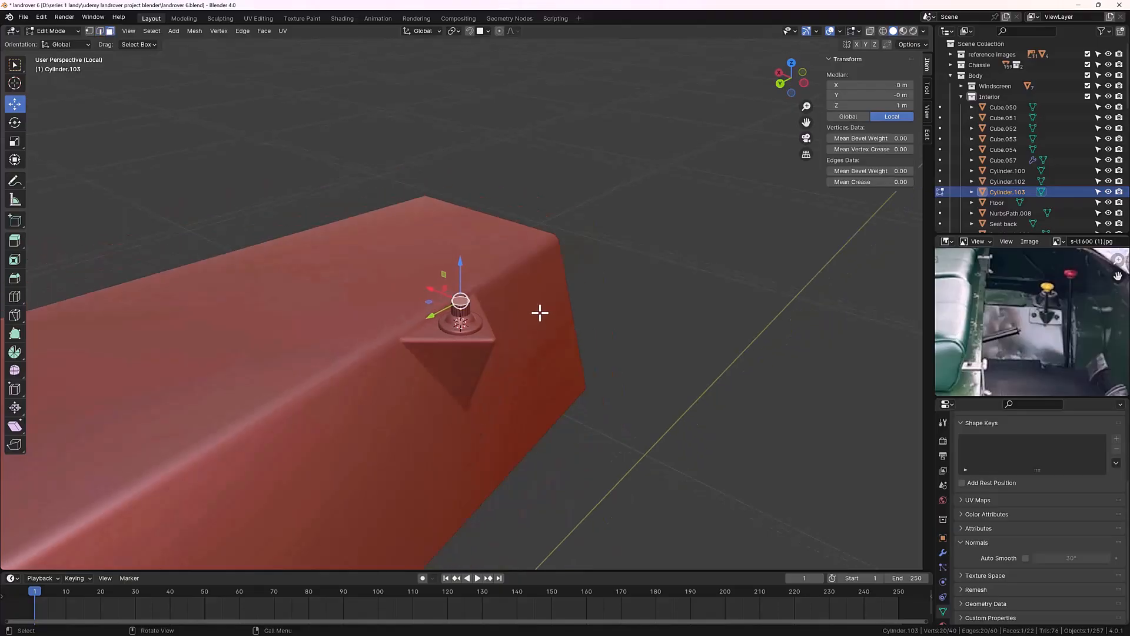
middle_drag(535, 288, 542, 268)
drag(468, 237, 516, 133)
middle_drag(570, 233, 548, 255)
scroll(462, 235, up, 3)
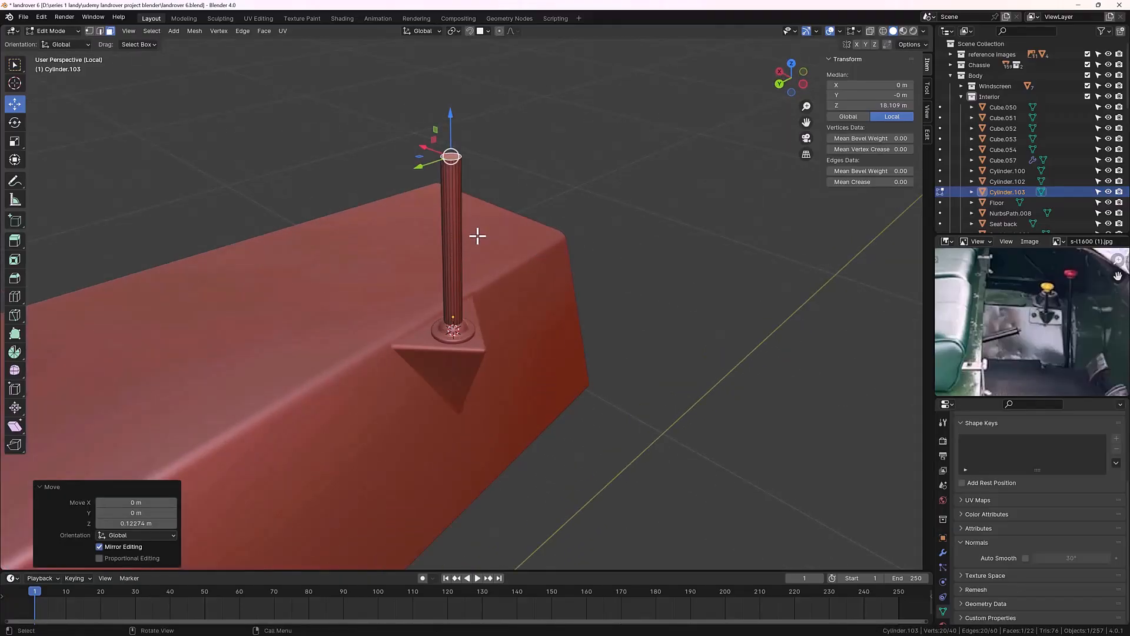
Step: Scale the whole lever shaft mesh uniformly to about 0.89 and lower it along Z so its base sits in the boot
key(a)
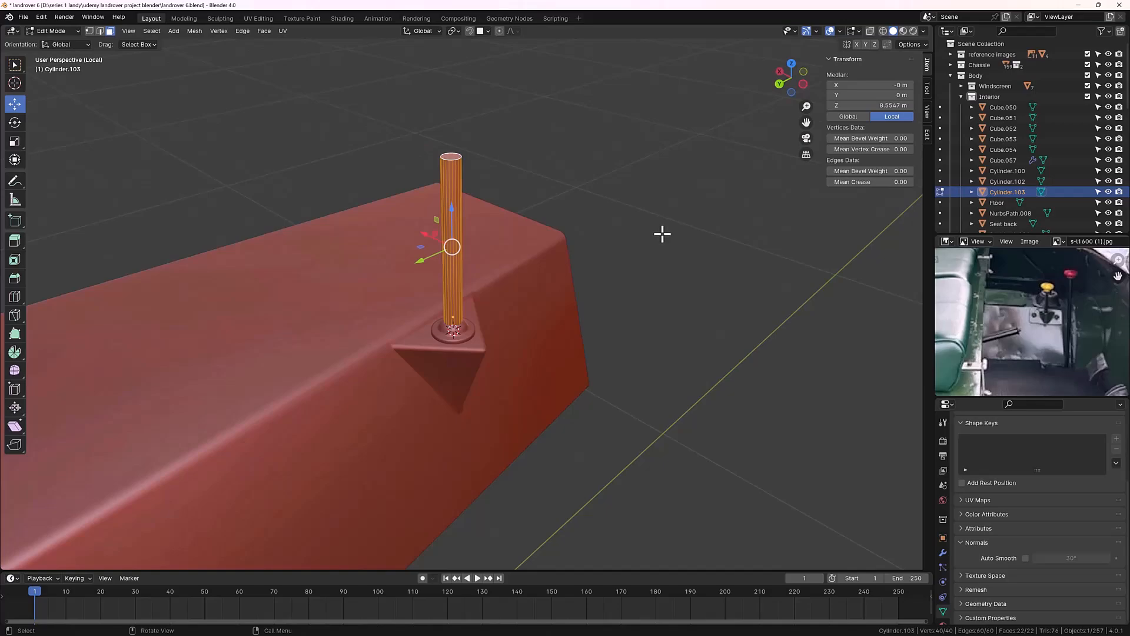
key(s)
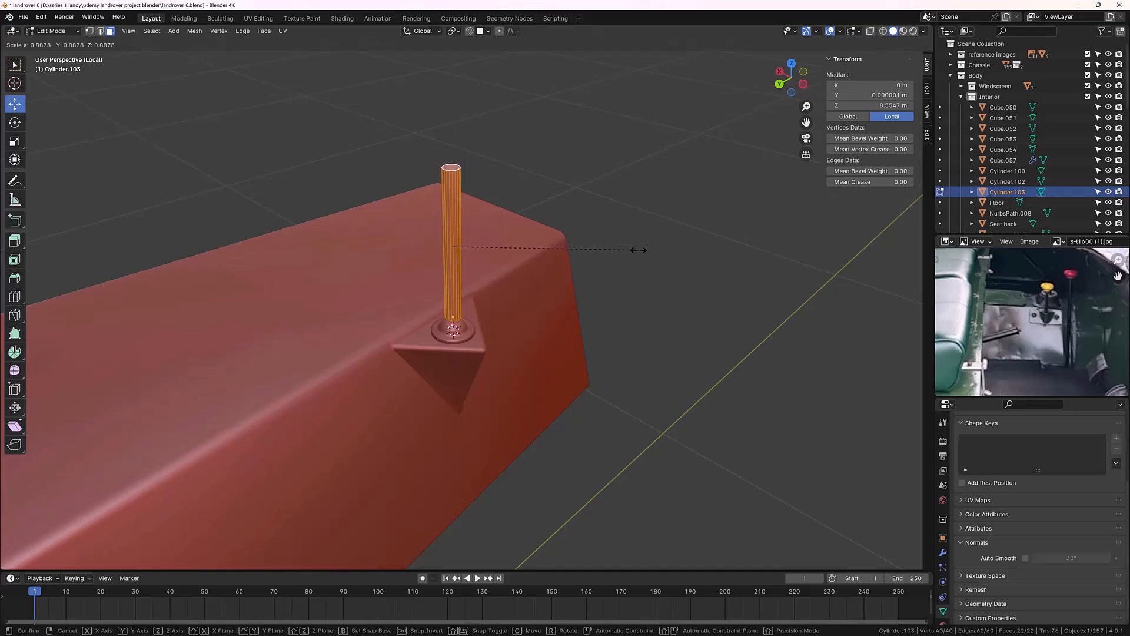
click(636, 249)
drag(454, 214, 456, 224)
click(701, 321)
Step: Slim the whole lever shaft mesh to about 0.008 m across by scaling it in X and Y only
middle_drag(701, 320, 668, 363)
scroll(506, 303, up, 4)
middle_drag(506, 304, 520, 297)
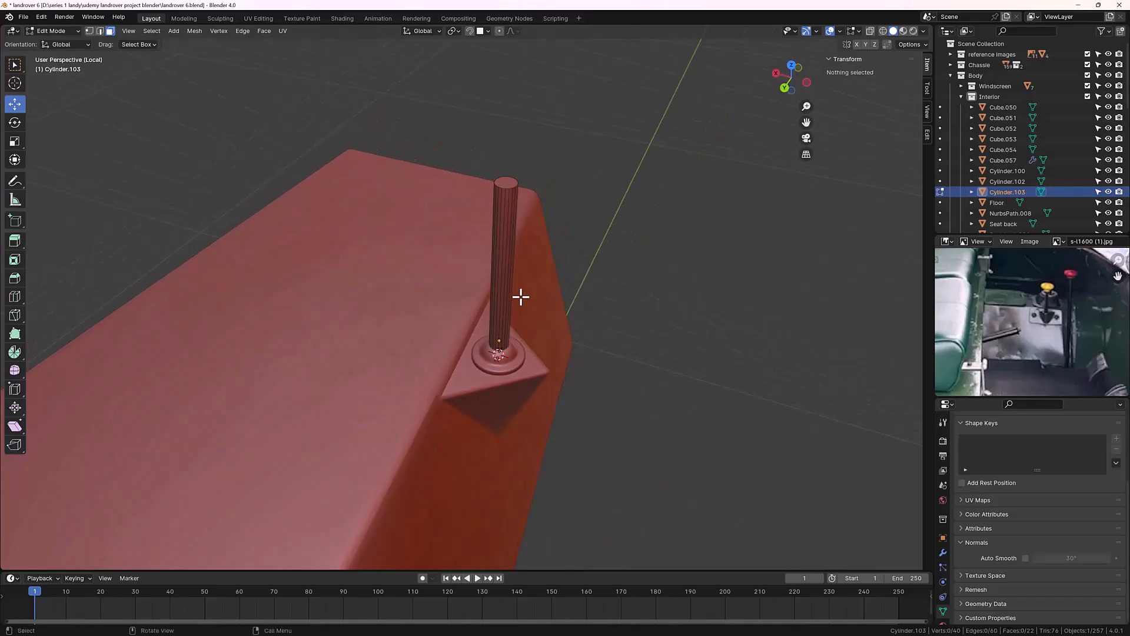
key(a)
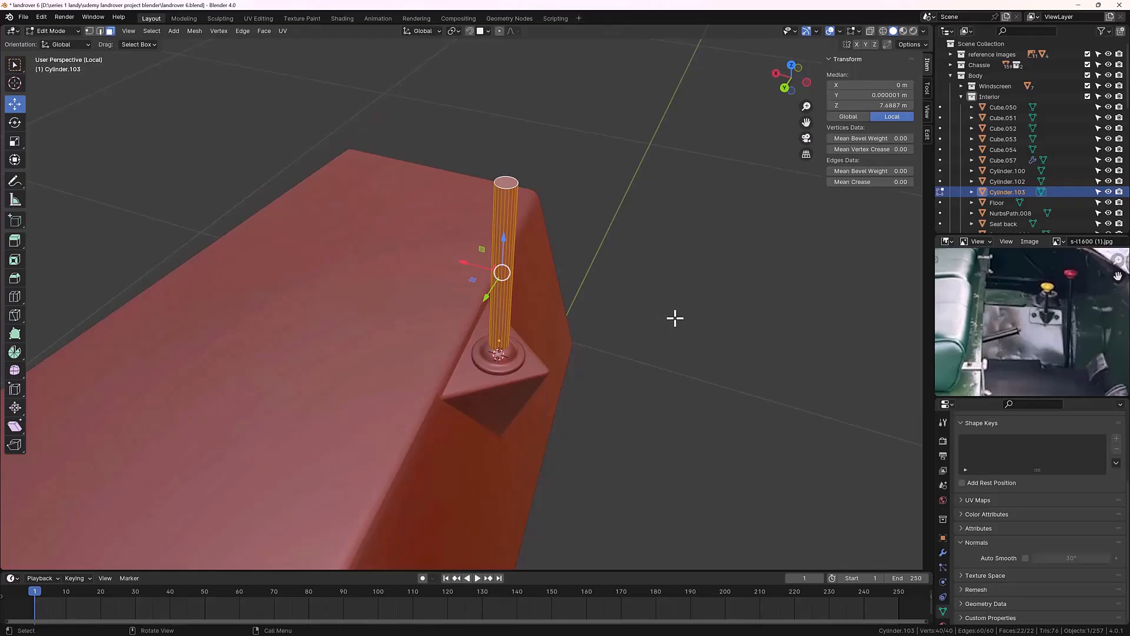
key(s)
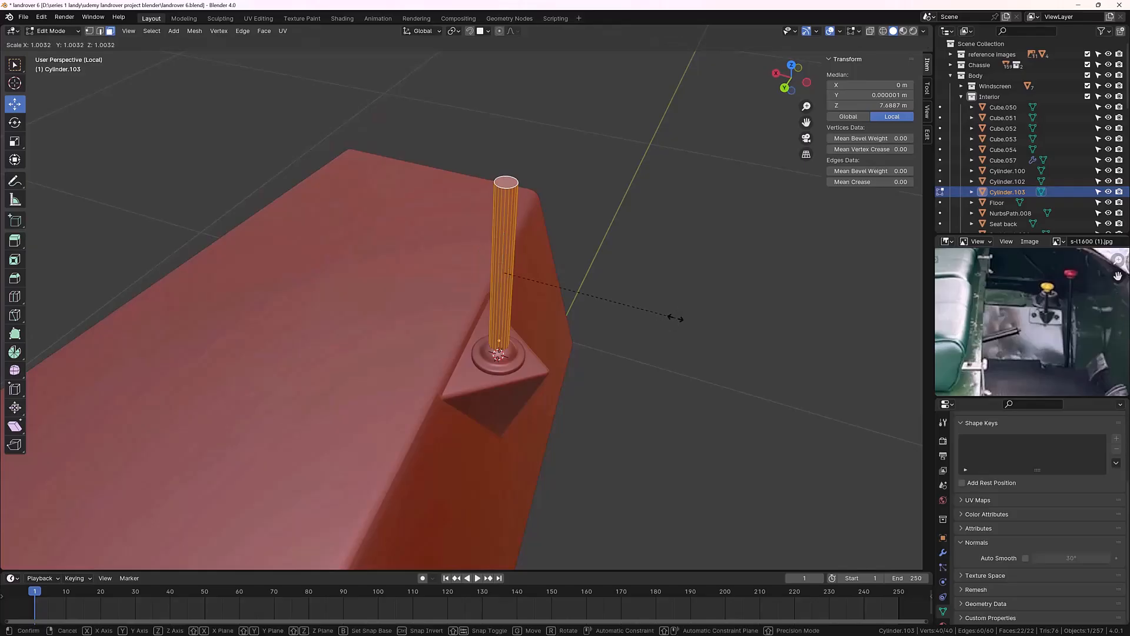
key(shift+z)
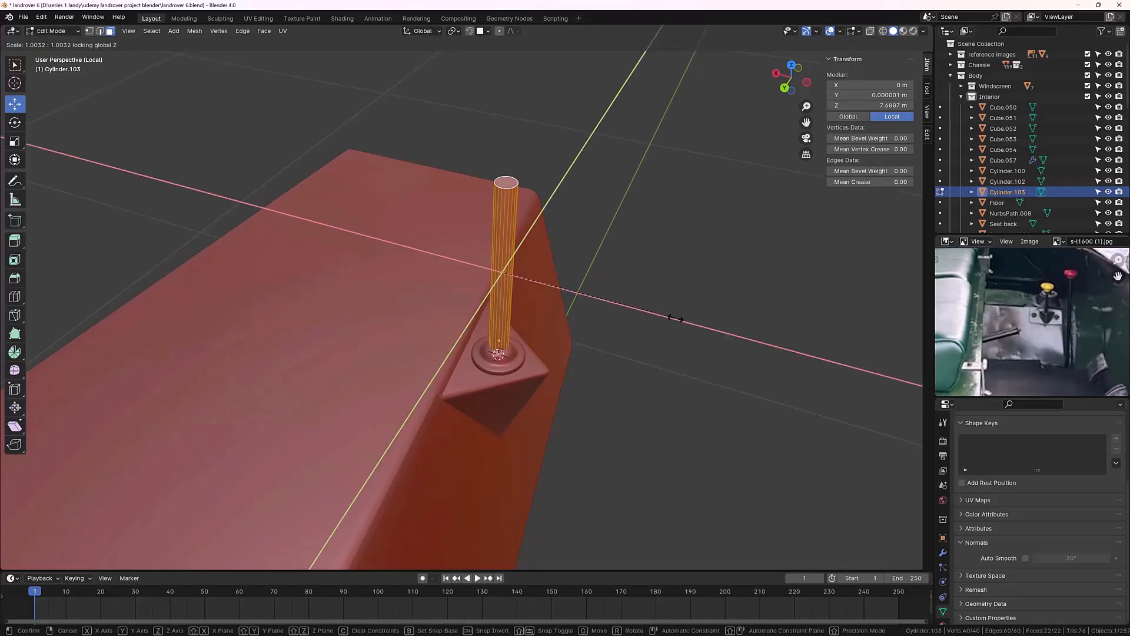
click(606, 318)
click(661, 330)
middle_drag(661, 330, 551, 355)
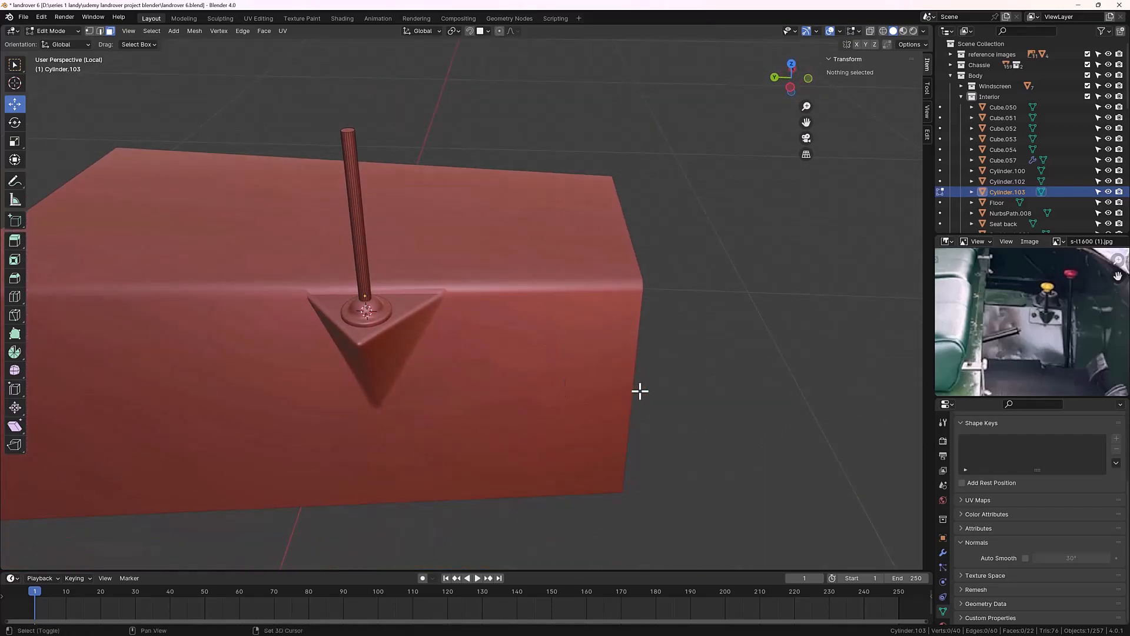
middle_drag(687, 380, 724, 386)
Step: Return to Object Mode and apply Shade Auto Smooth to the lever shaft
key(Tab)
scroll(445, 243, up, 2)
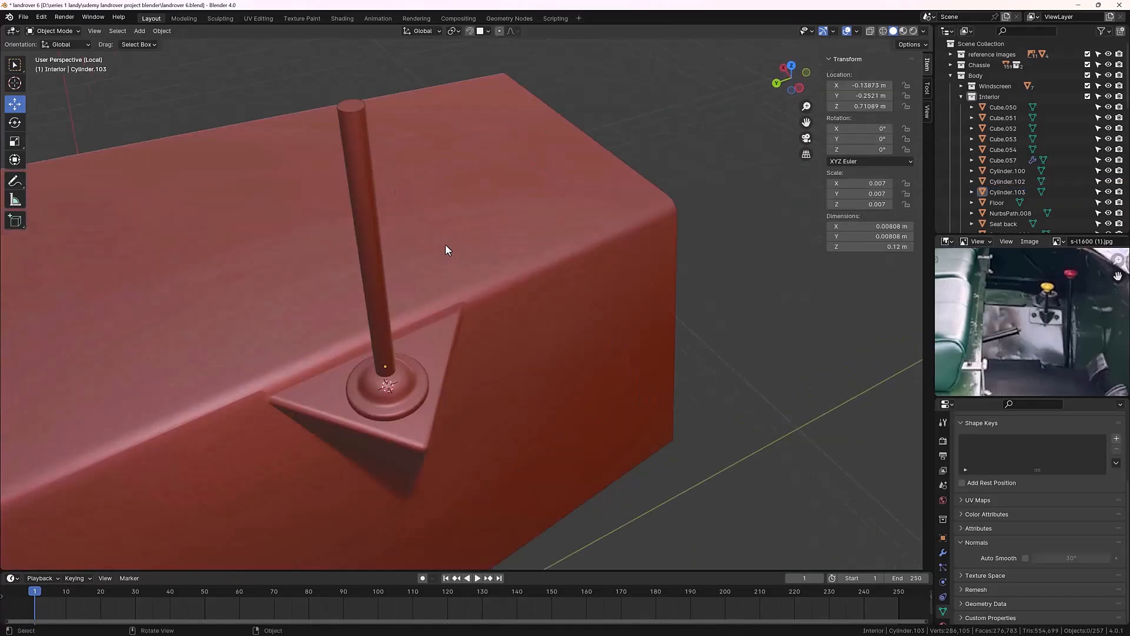
click(362, 213)
right_click(361, 212)
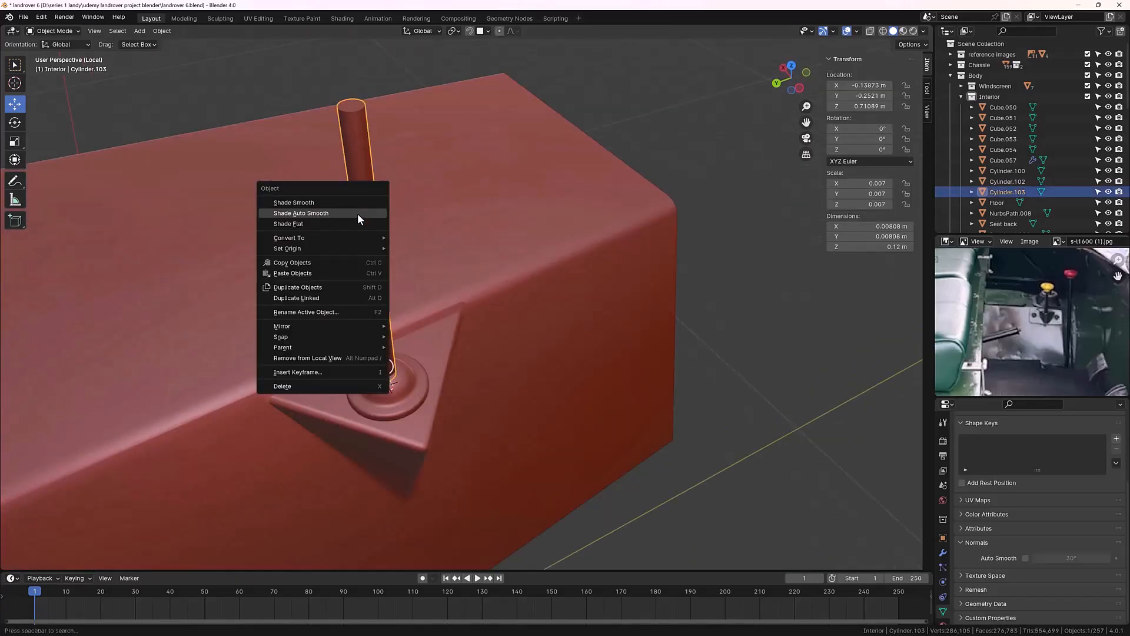
click(357, 213)
click(617, 147)
middle_drag(616, 148, 603, 244)
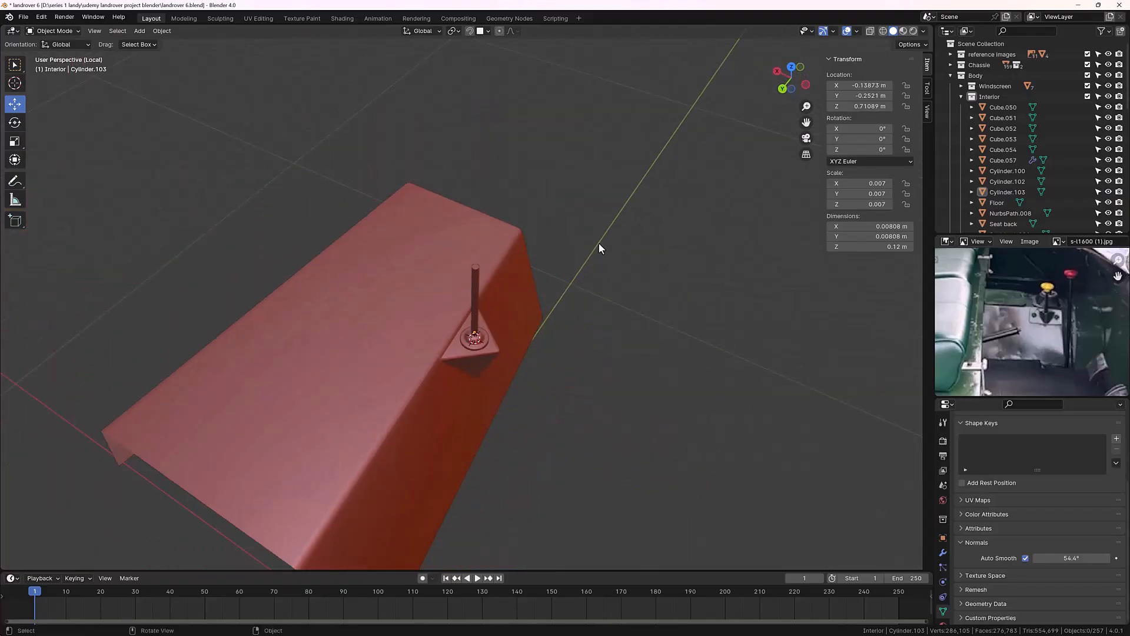
Step: Exit local view, duplicate the long gear lever's knob and move the copy about -0.184 m along X
key(KP_Divide)
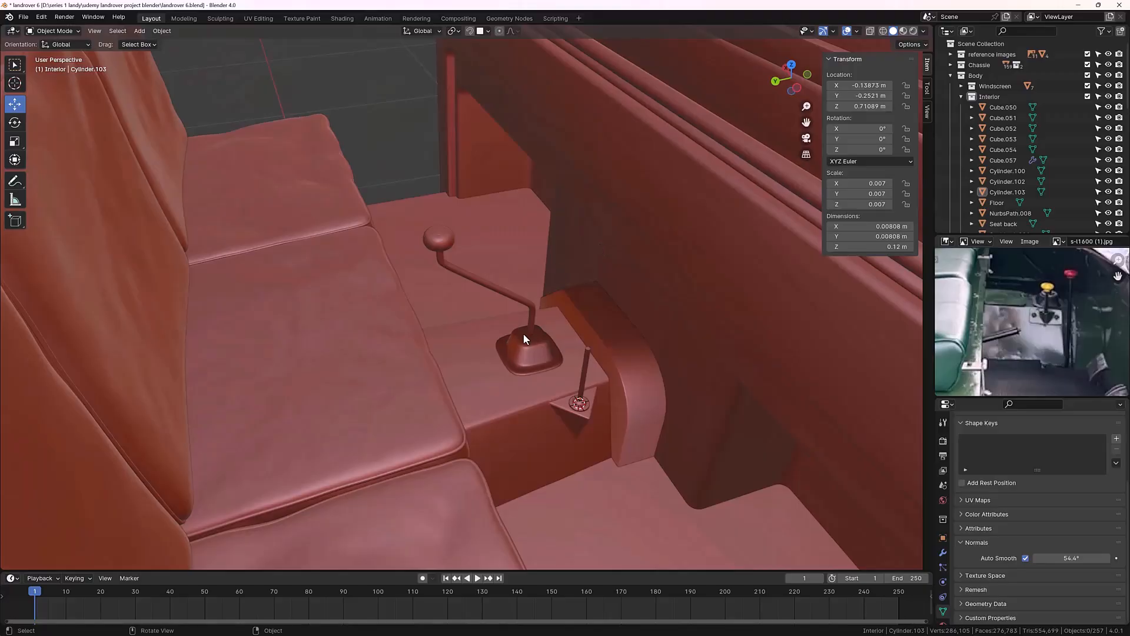
middle_drag(525, 338, 434, 290)
click(452, 258)
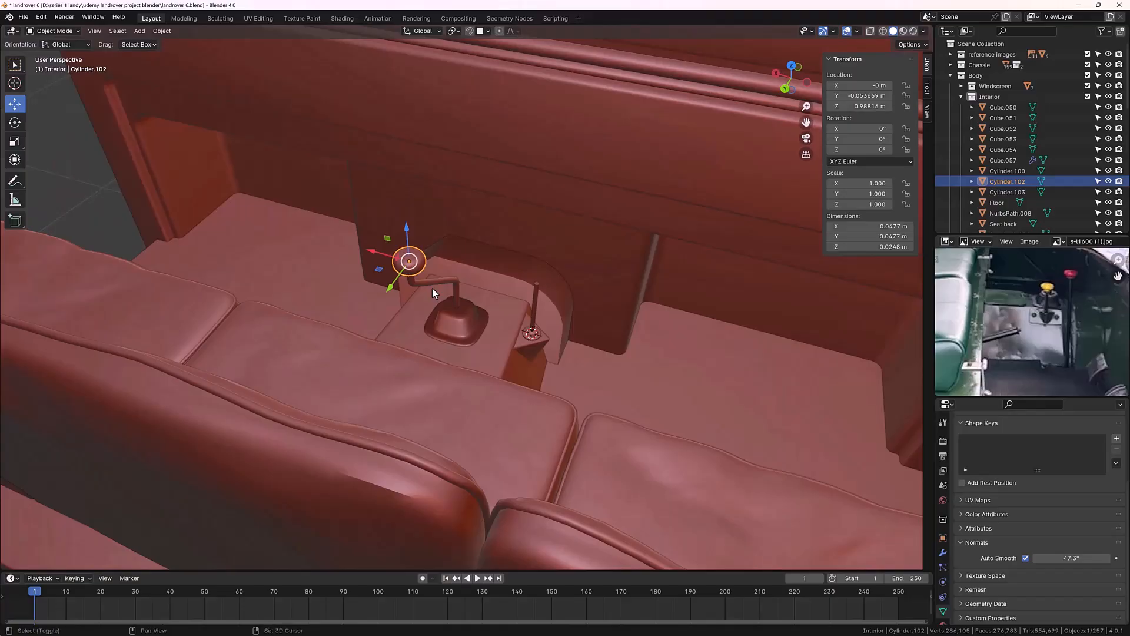
key(shift+d)
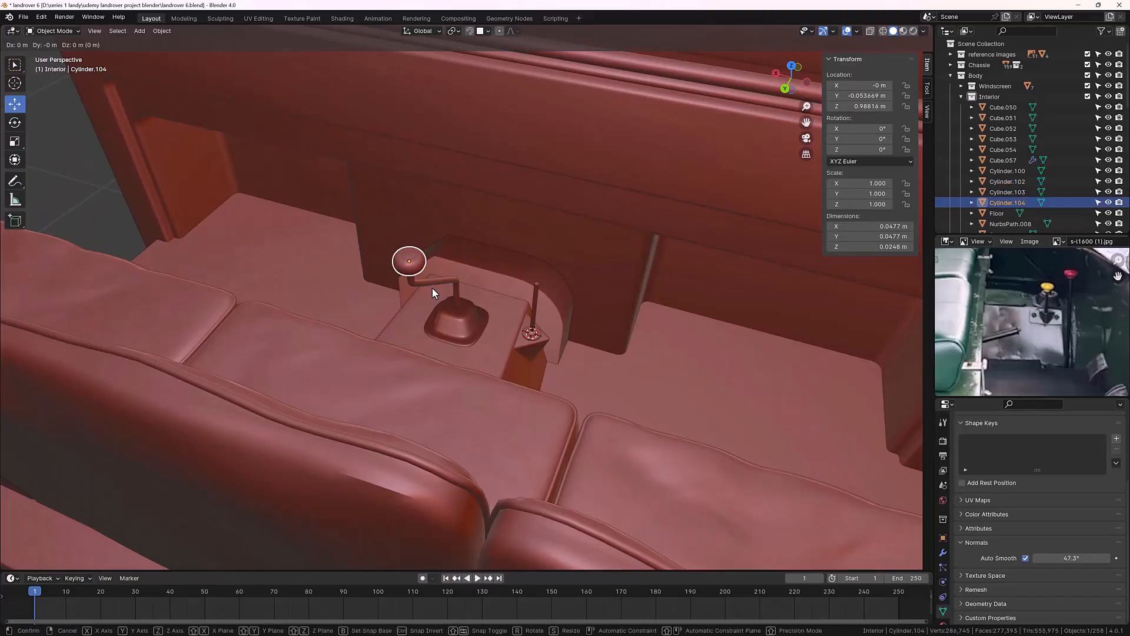
key(x)
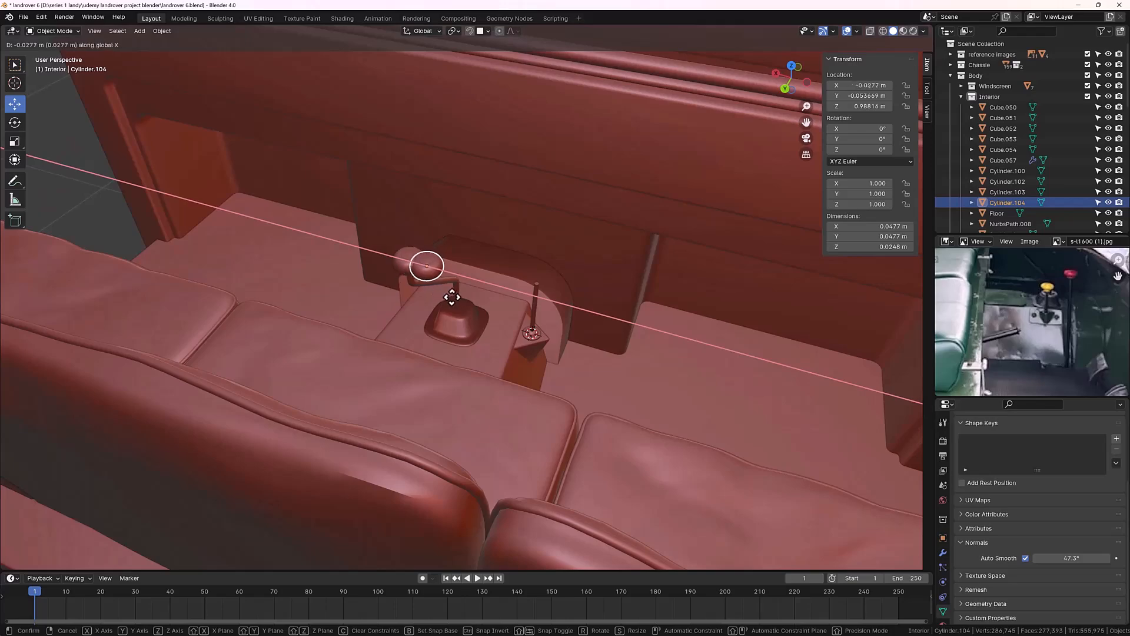
click(550, 333)
Step: Hide the Windscreen collection and centre the knob copy over the short shaft, about -0.199 m along Y and 0.045 m along X
key(KP_7)
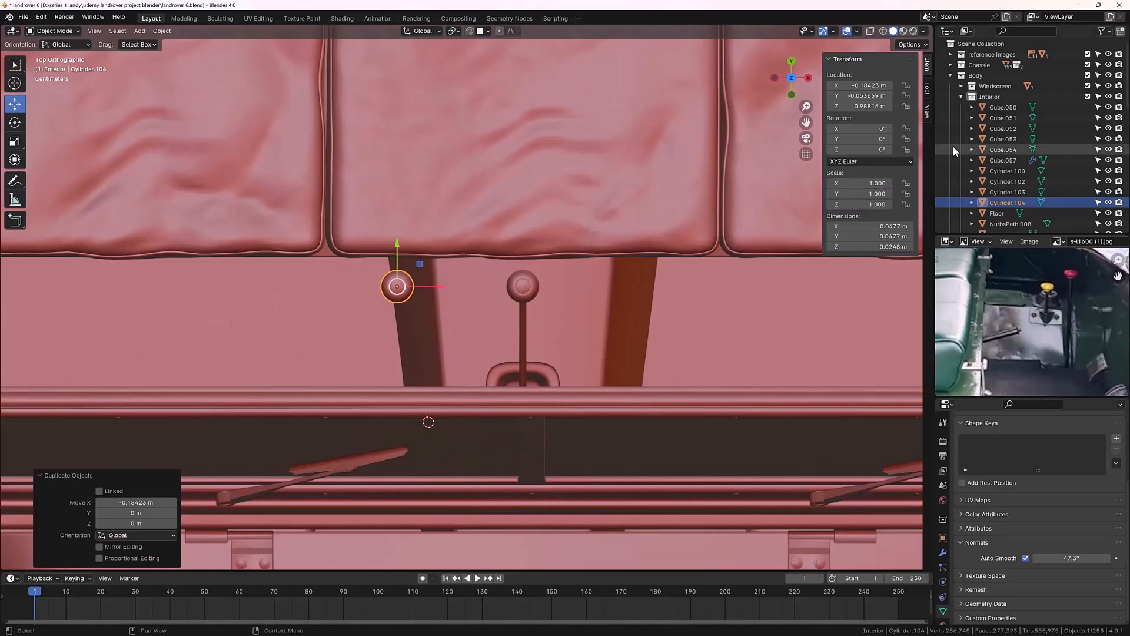
click(1109, 86)
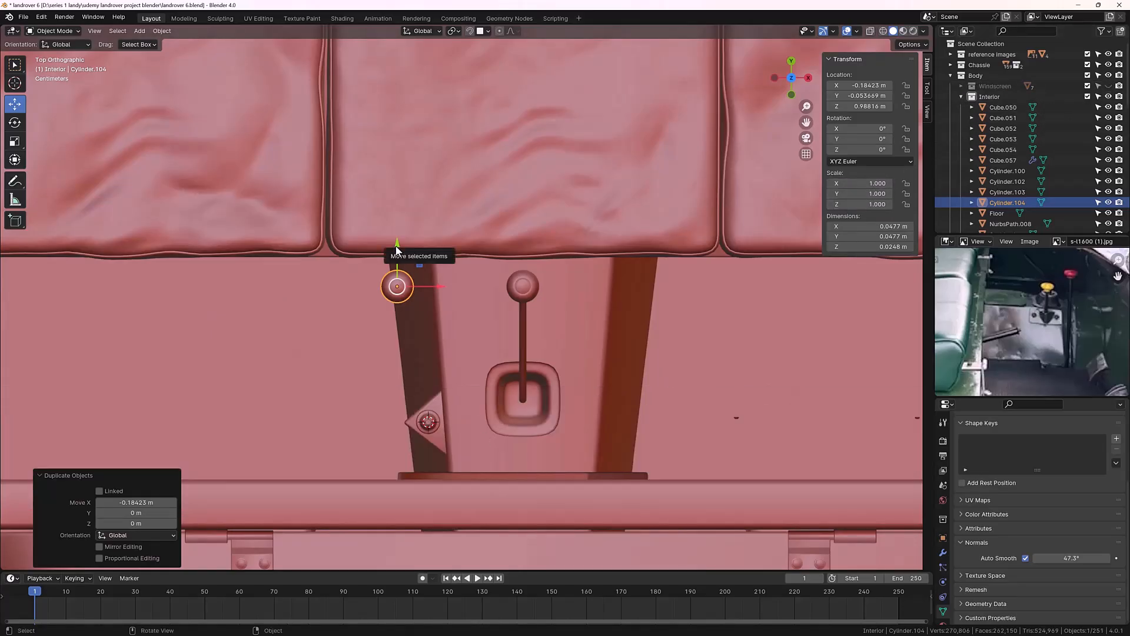
drag(399, 251, 406, 385)
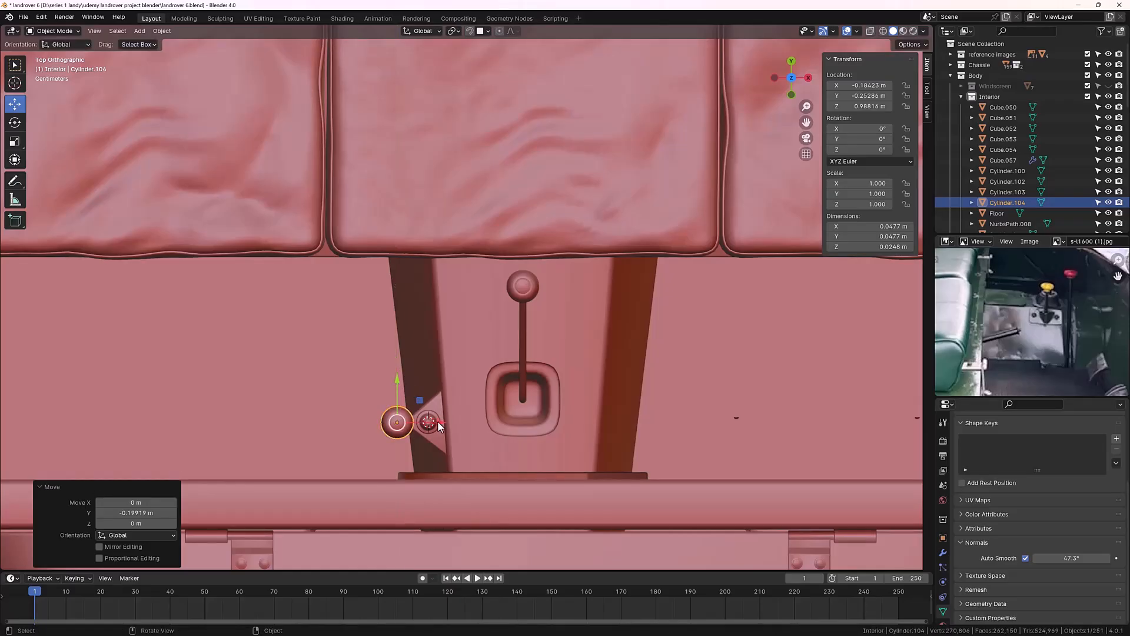
drag(439, 425, 470, 432)
scroll(458, 457, up, 3)
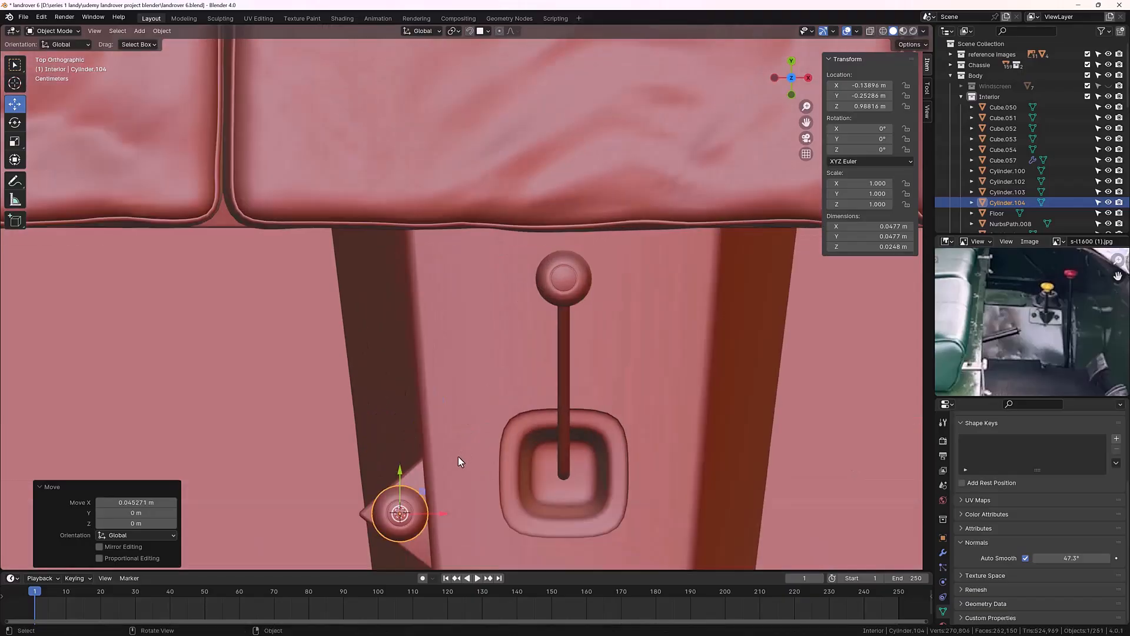
shift+middle_drag(458, 457, 483, 358)
scroll(433, 221, up, 5)
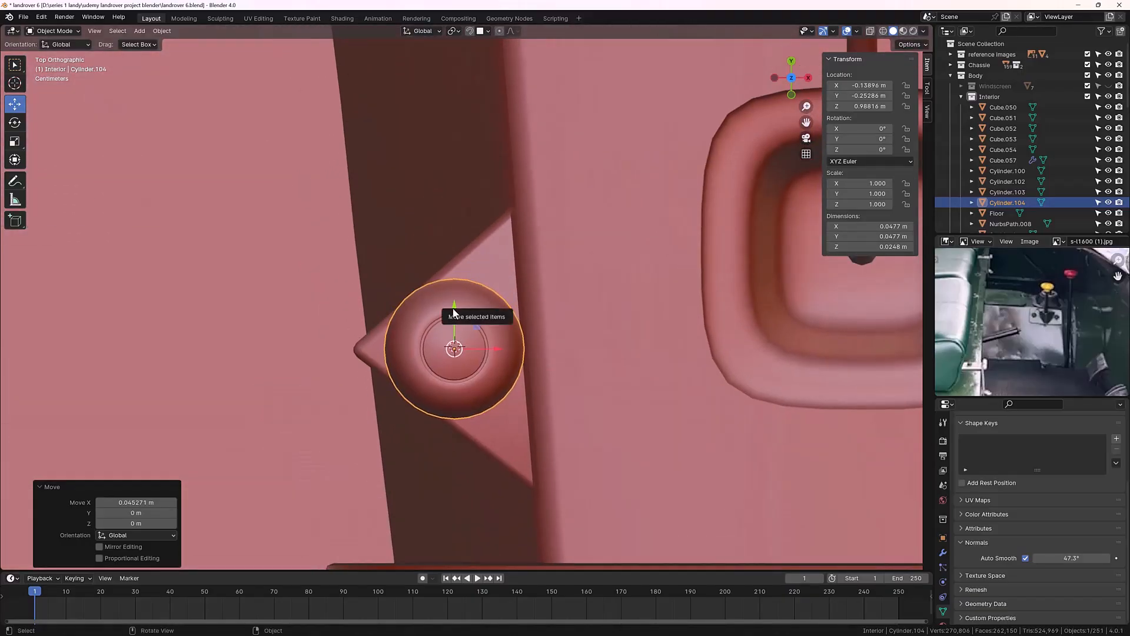
drag(453, 312, 454, 307)
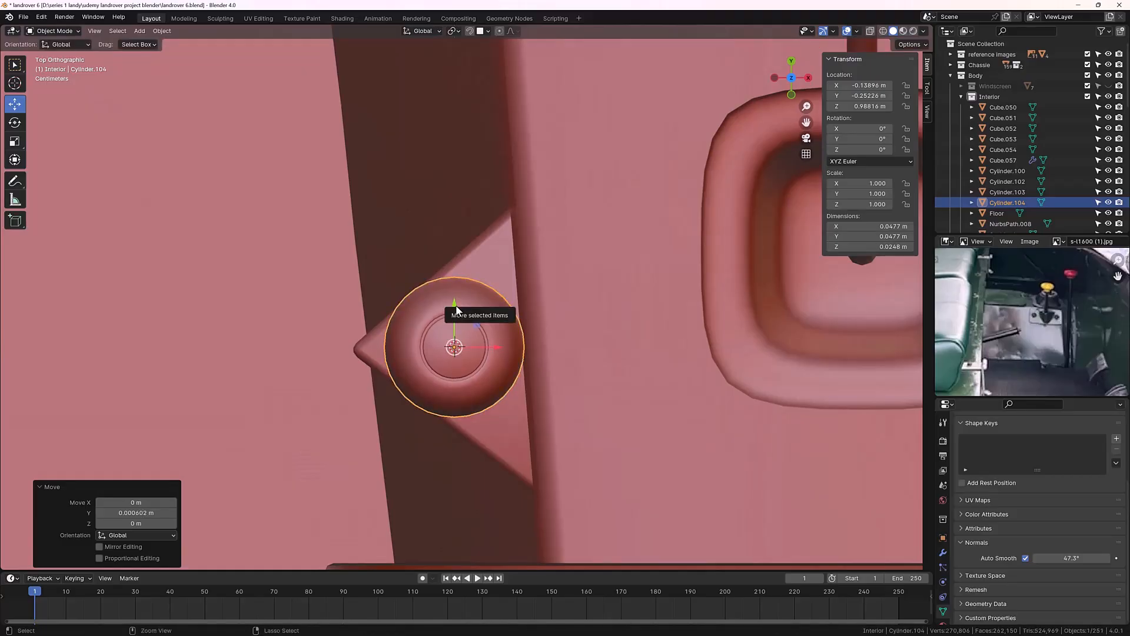
Step: Lower the knob copy about 0.153 m along Z onto the short shaft and scale it uniformly to about 0.697
key(ctrl+KP_3)
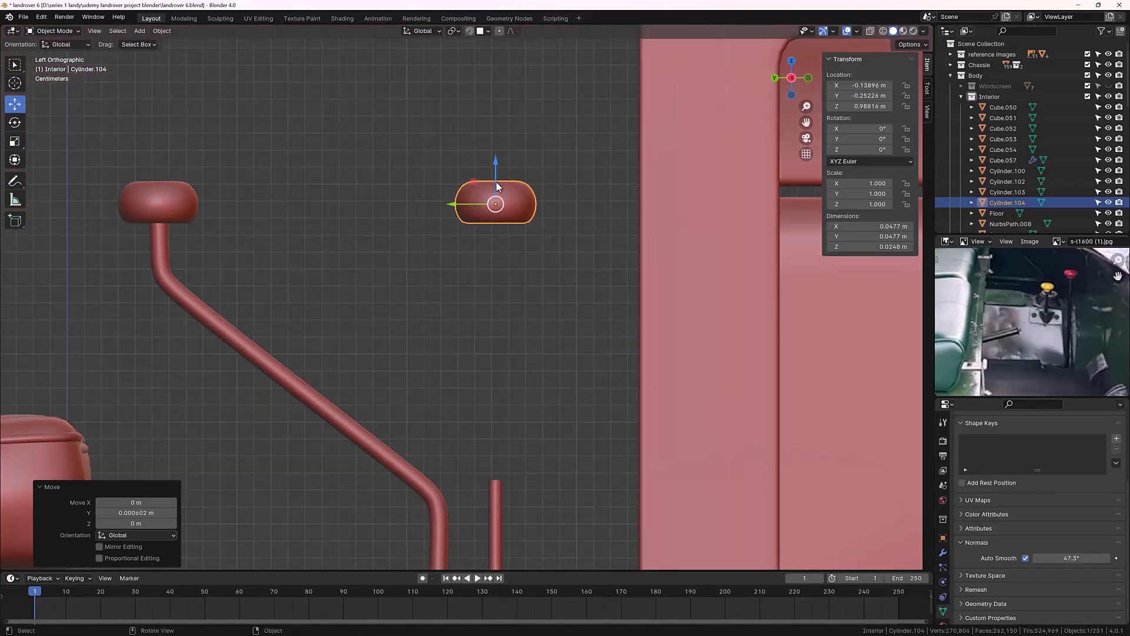
drag(496, 183, 506, 434)
middle_drag(535, 363, 459, 362)
click(489, 351)
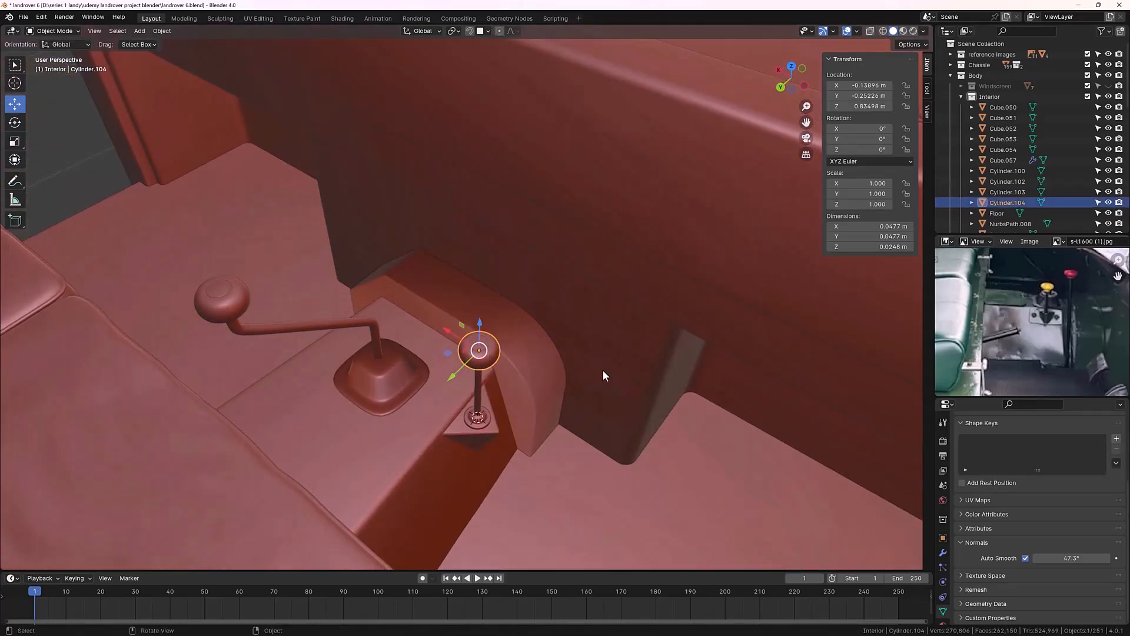
key(s)
click(563, 381)
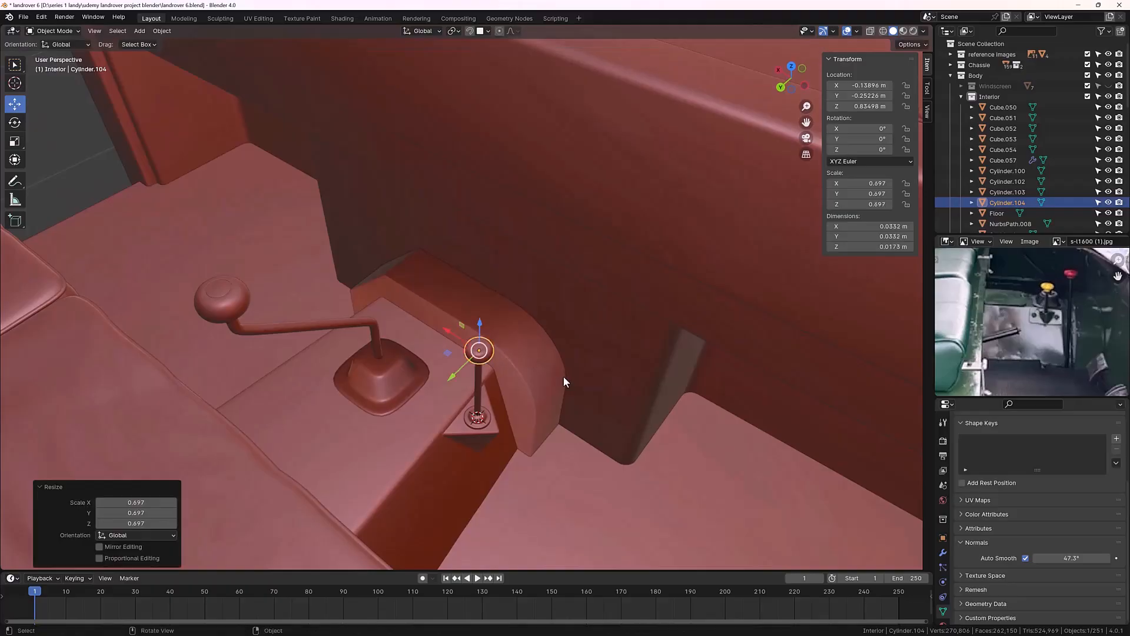
click(97, 166)
Step: Lower the resized knob about 0.003 m along Z to seat it on the top of the short shaft
middle_drag(206, 259, 418, 324)
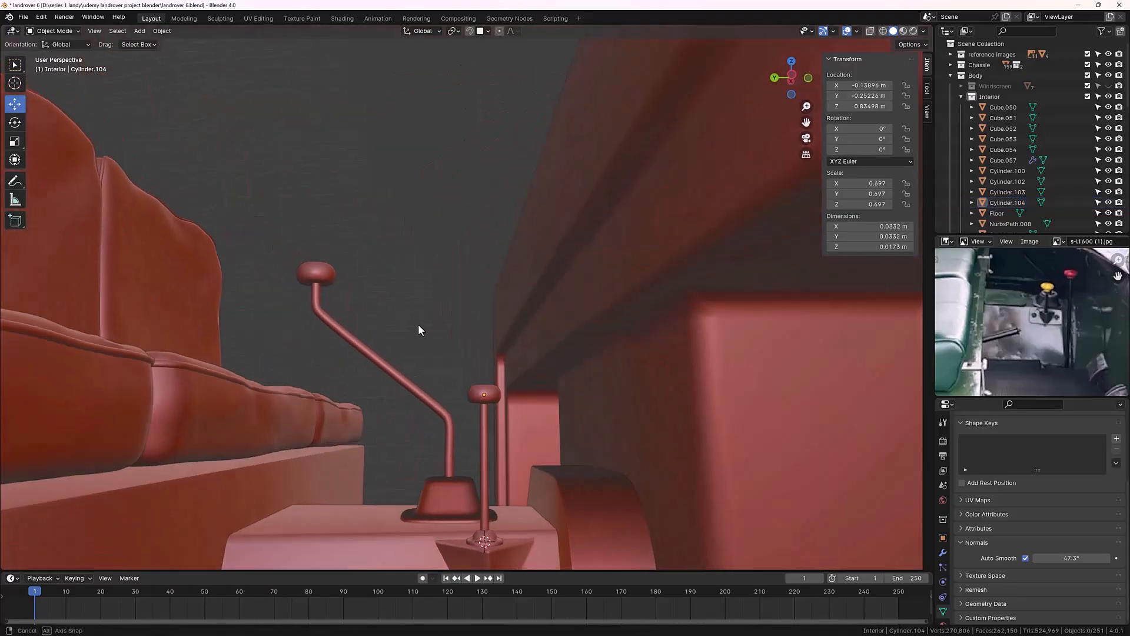
scroll(504, 432, up, 2)
click(500, 434)
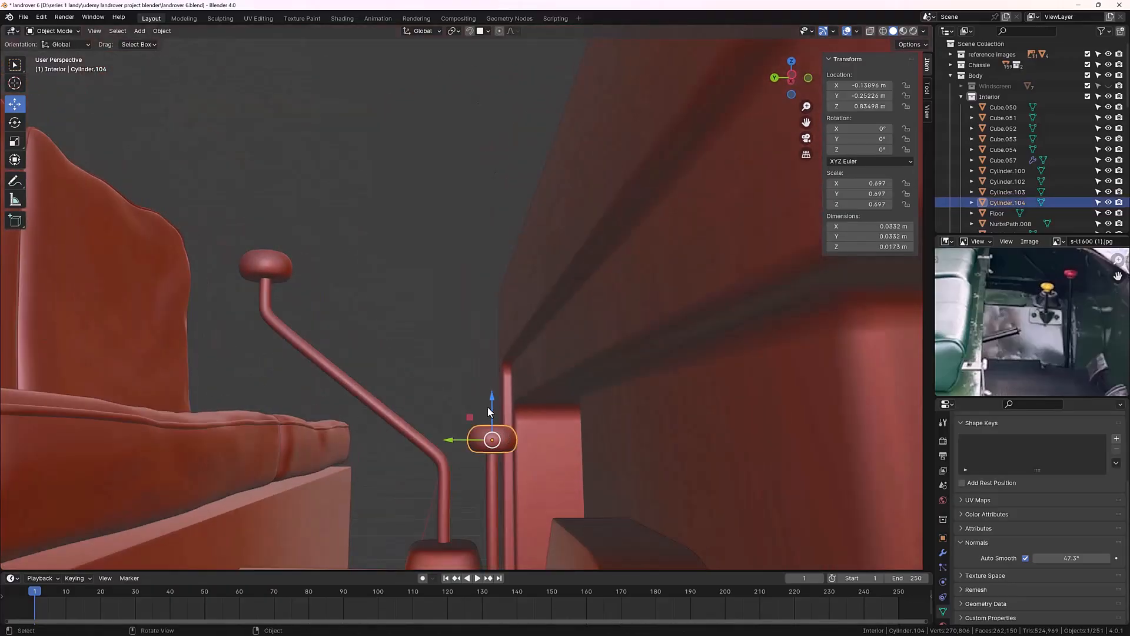
drag(493, 399, 492, 407)
click(434, 355)
middle_drag(435, 355, 352, 442)
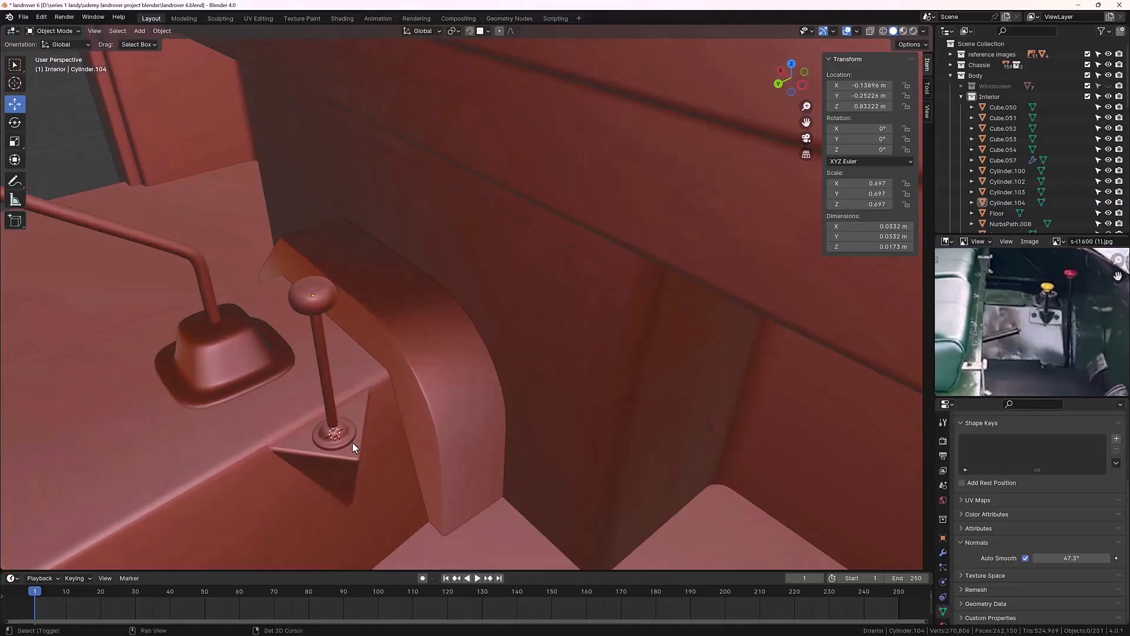
Step: Join the domed boot, short lever shaft and knob into one object
click(345, 438)
shift+click(313, 334)
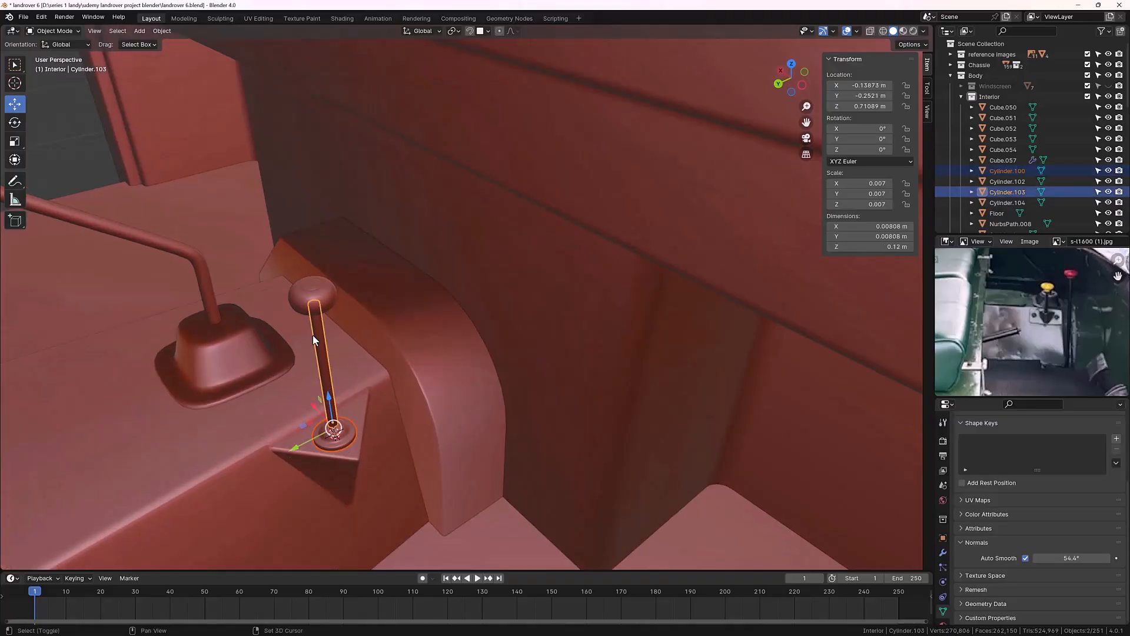
shift+click(300, 304)
key(ctrl+j)
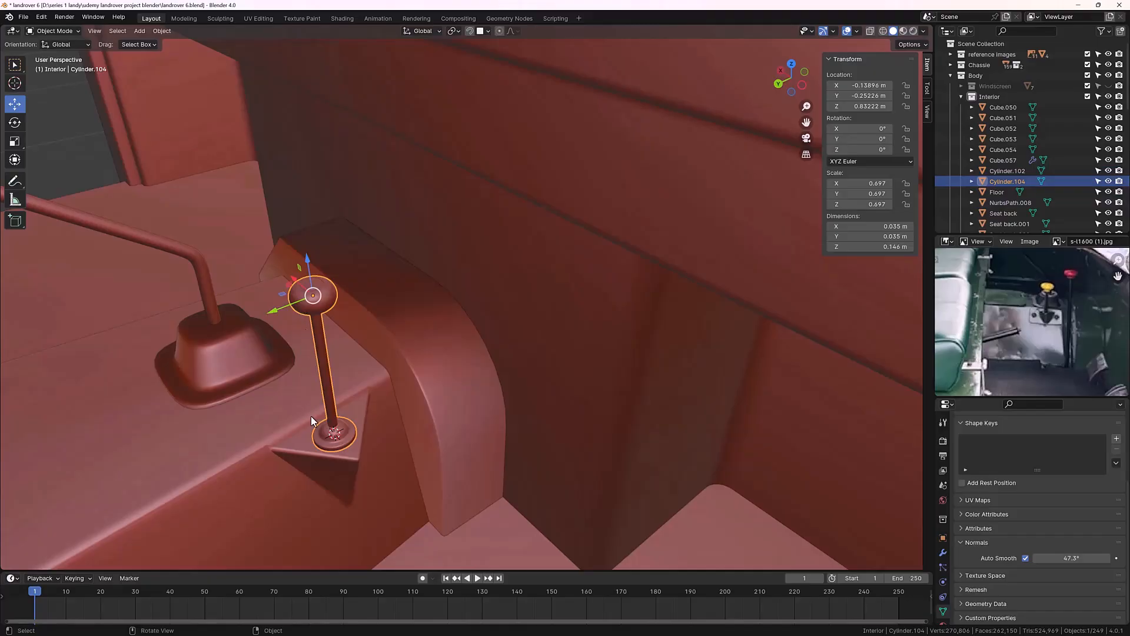
Step: Duplicate the joined short lever and move the copy about -0.066 m in X, -0.04 m in Y and -0.15 m in Z onto the floor
scroll(299, 377, down, 3)
key(KP_7)
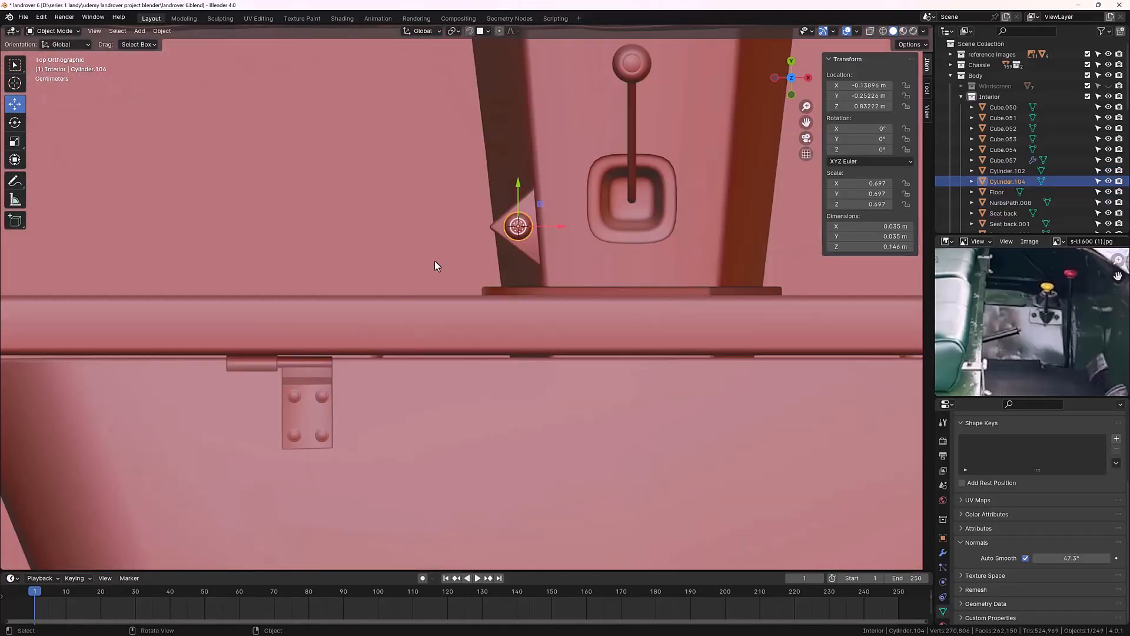
key(shift+d)
key(x)
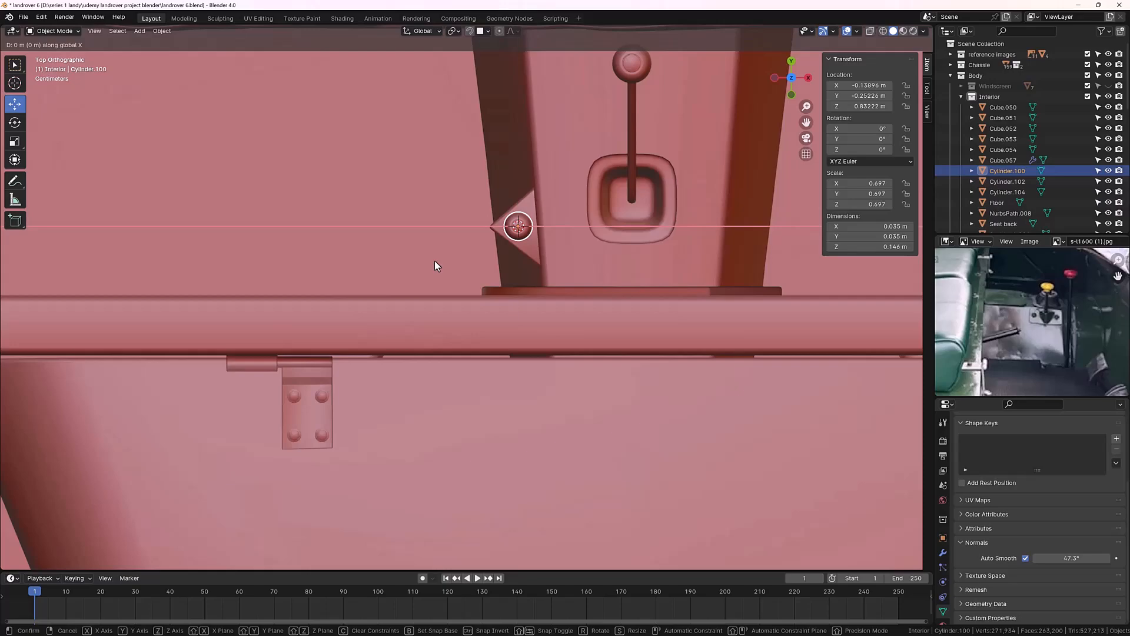
click(381, 255)
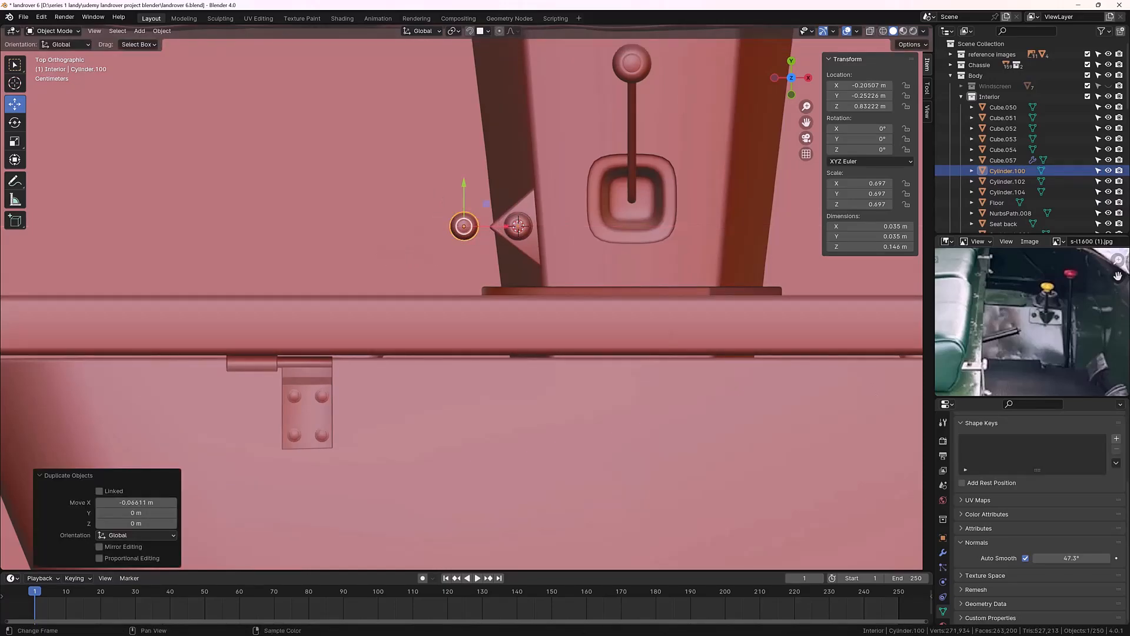
drag(461, 189, 460, 218)
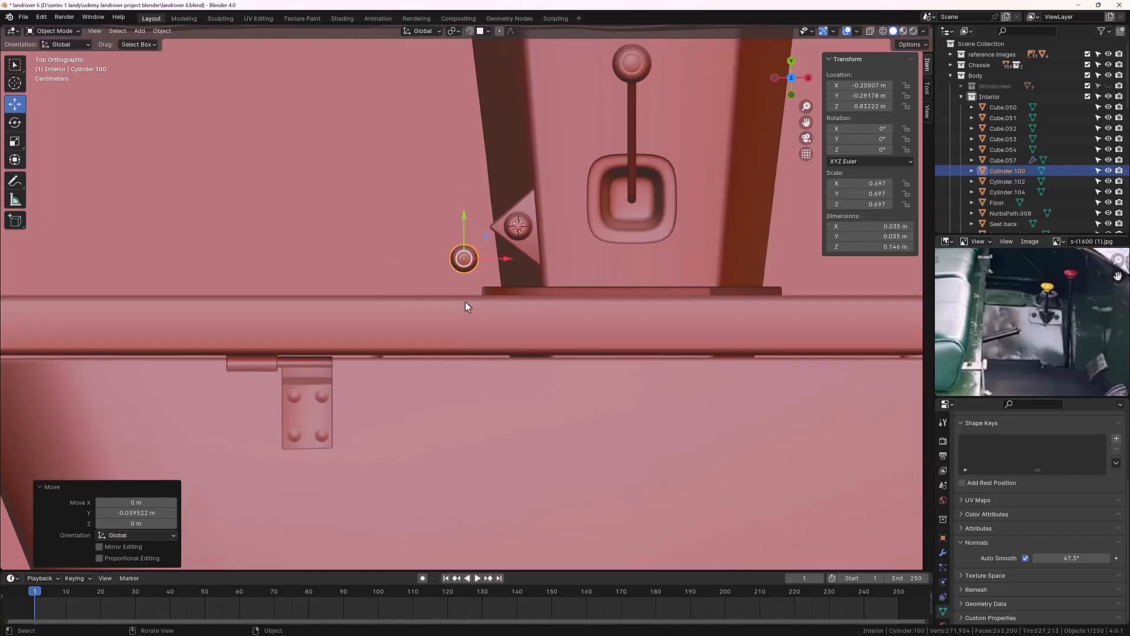
key(ctrl+KP_3)
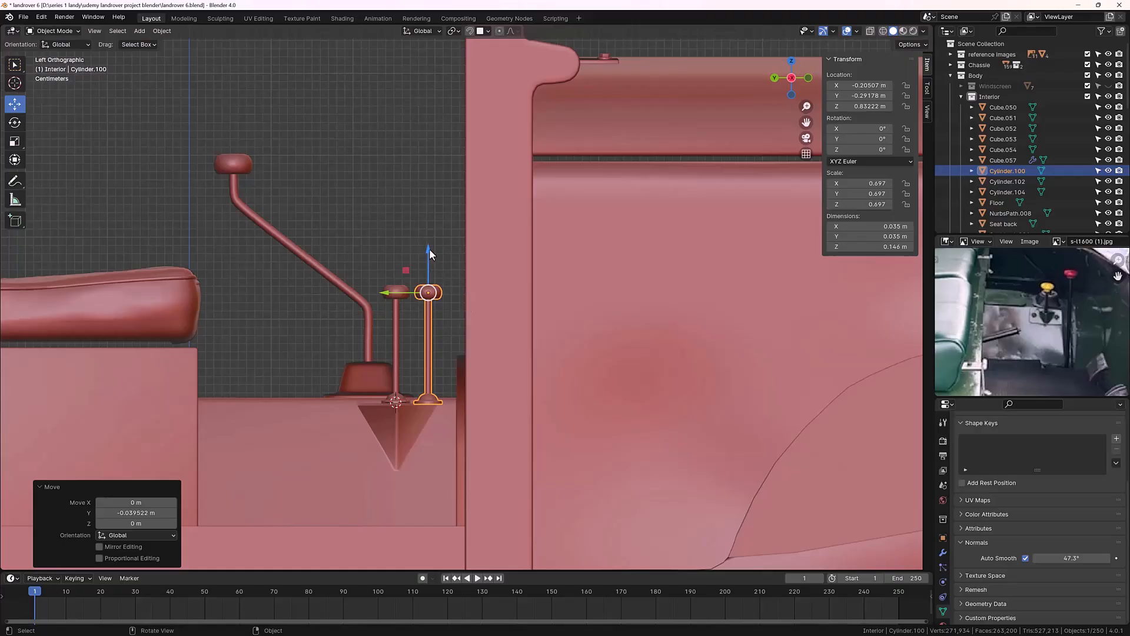
drag(430, 254, 432, 374)
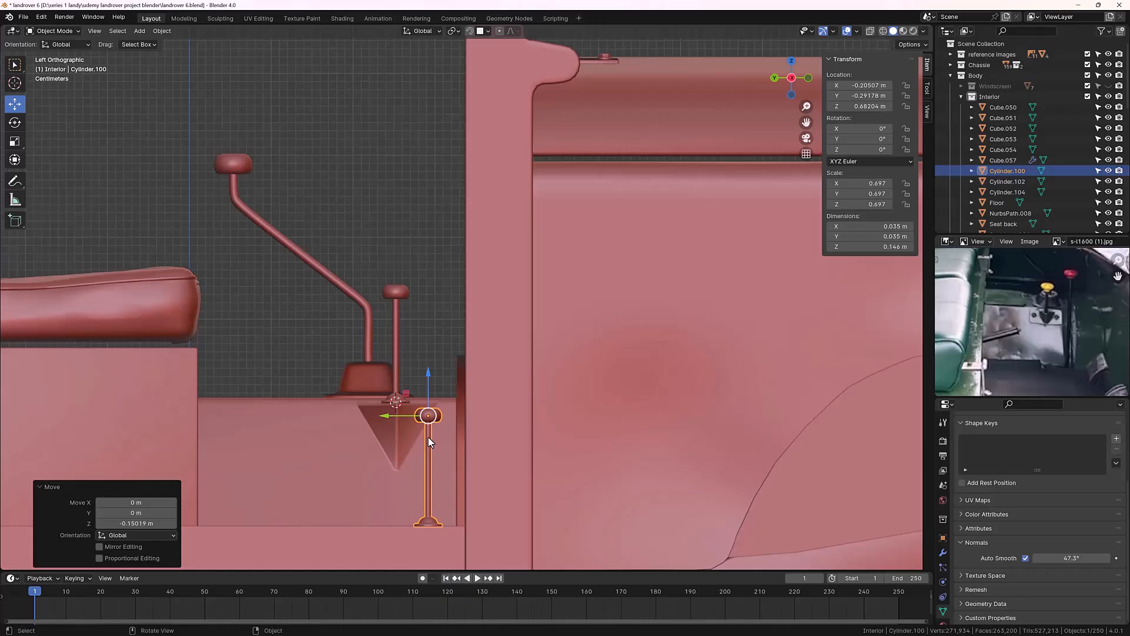
Step: In the floor lever's mesh, select the whole domed base and scale it uniformly to about 1.78
key(Tab)
middle_drag(428, 437, 425, 328)
middle_drag(415, 384, 442, 259)
scroll(387, 356, up, 2)
scroll(353, 355, up, 2)
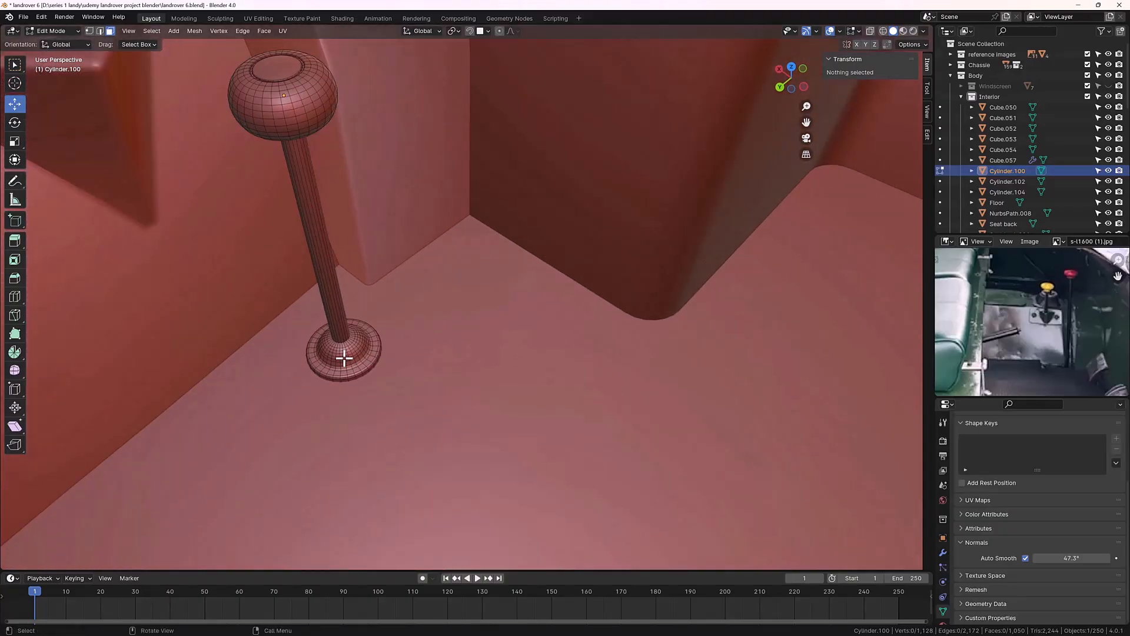
click(346, 356)
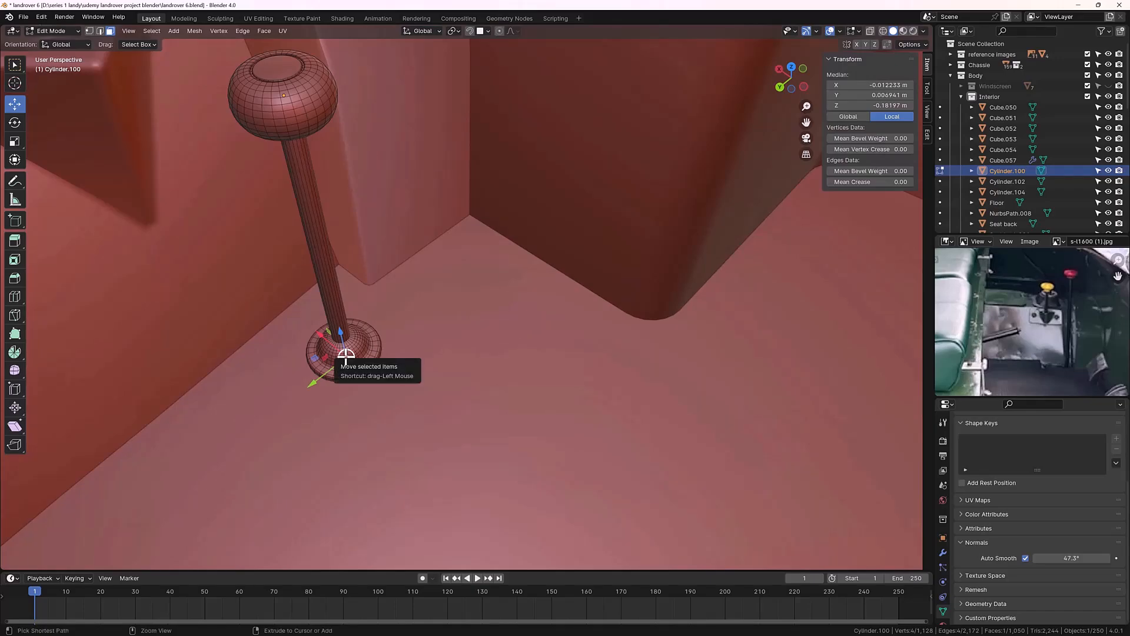
key(ctrl+KP_Add)
key(ctrl+KP_Add)
key(ctrl+KP_Add)
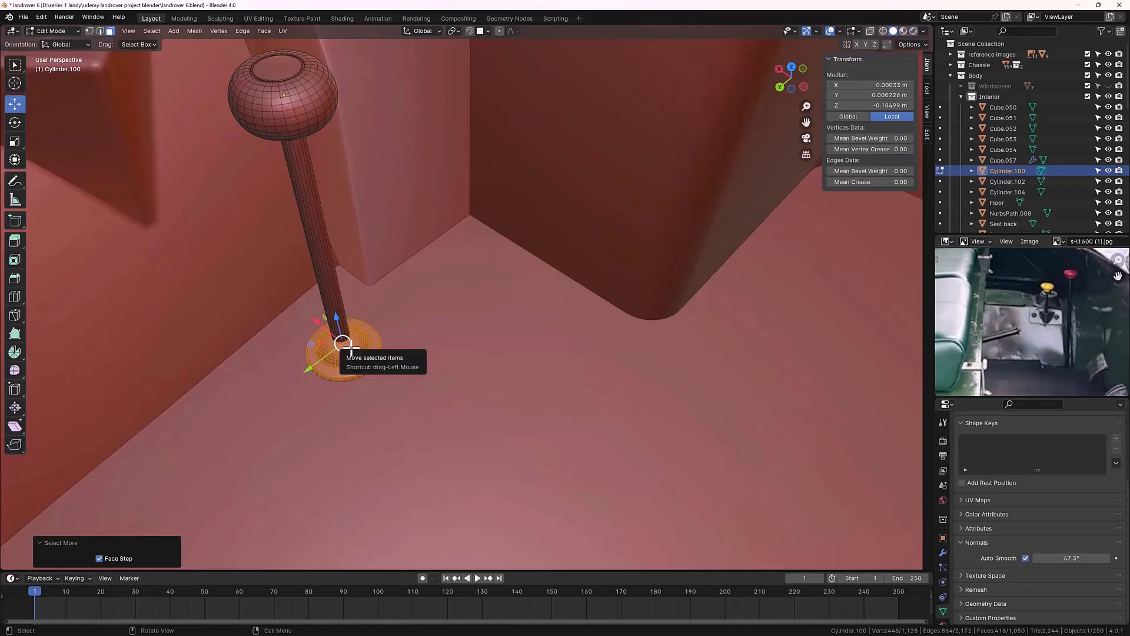
key(s)
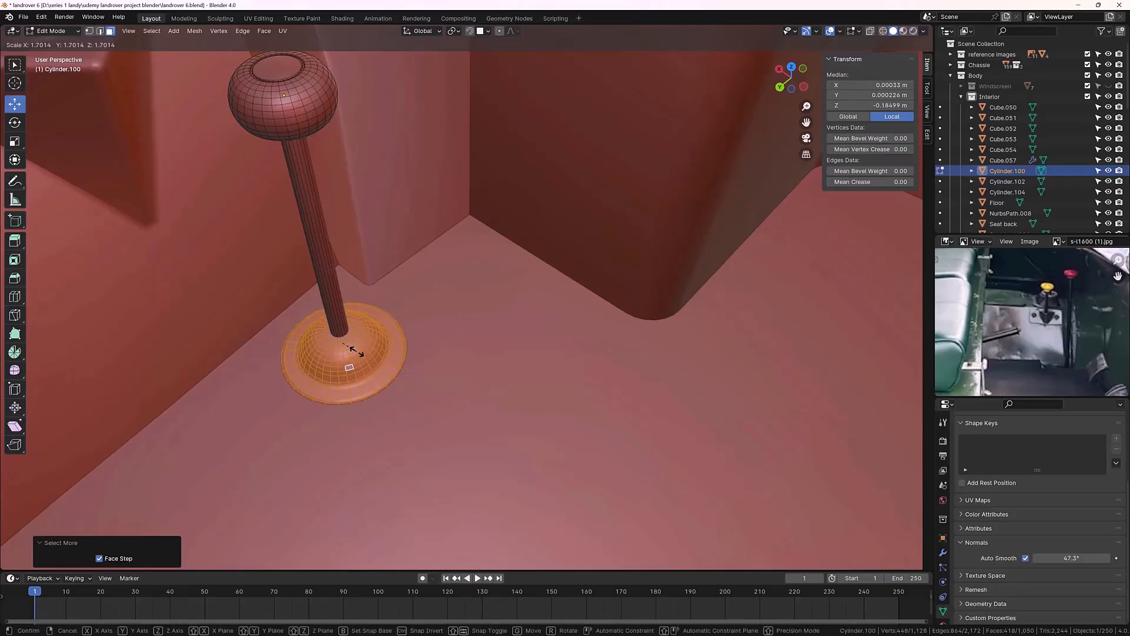
click(356, 341)
Step: Select all of the floor lever's knob faces and raise them about 0.169 m along Z
middle_drag(355, 336, 351, 300)
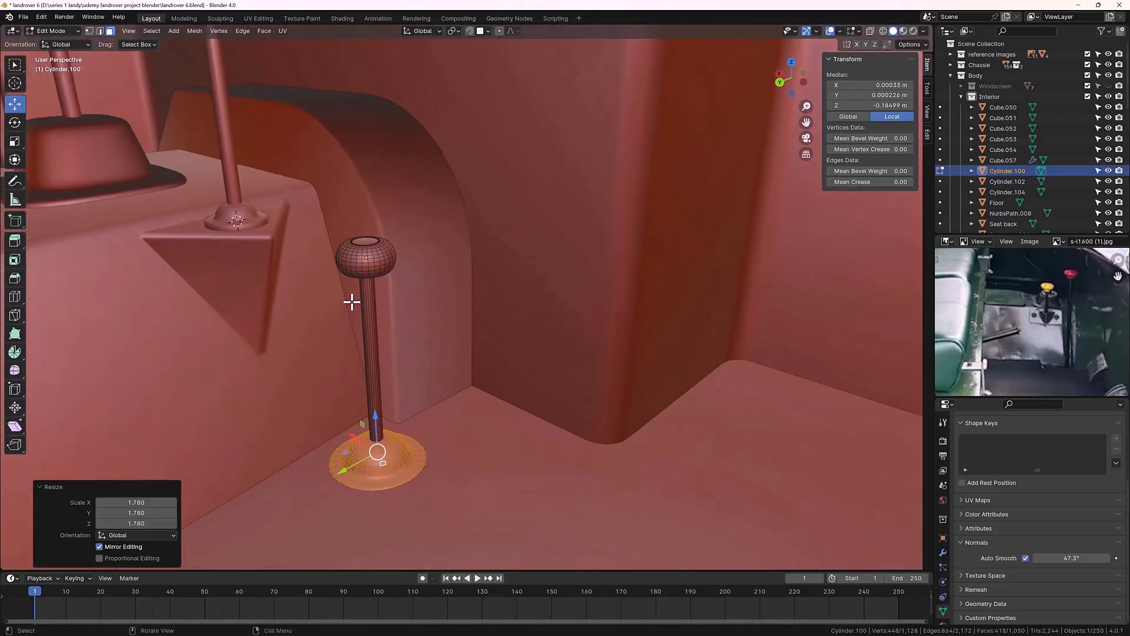
click(375, 259)
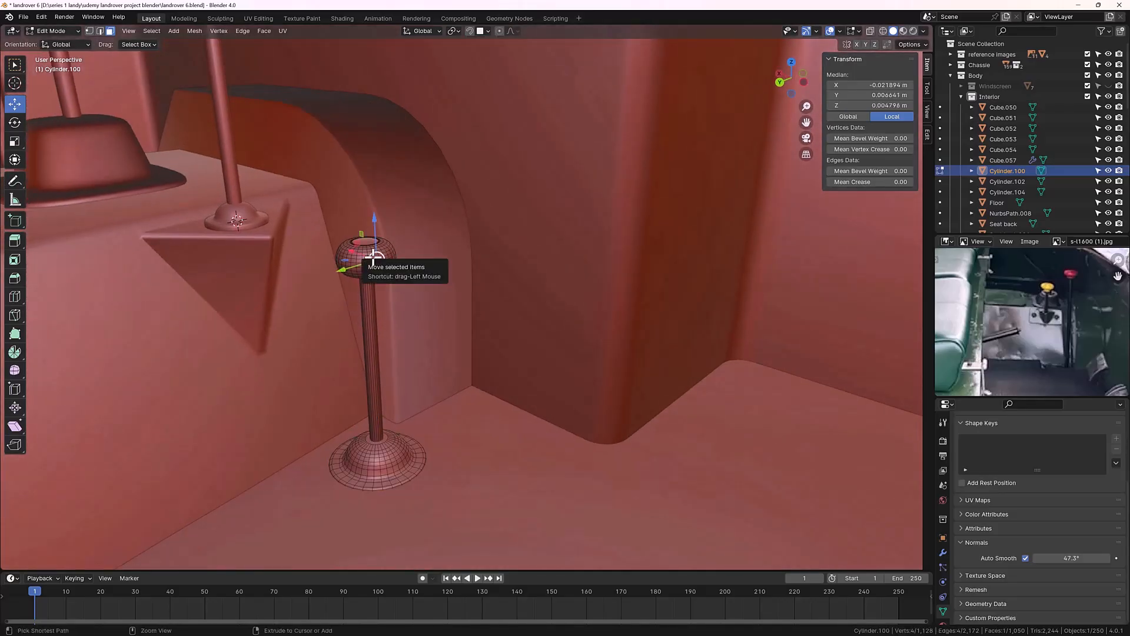
key(ctrl+KP_Add)
key(ctrl+KP_Add)
key(ctrl+KP_Add)
key(ctrl+KP_Add)
key(ctrl+KP_Add)
key(ctrl+KP_Add)
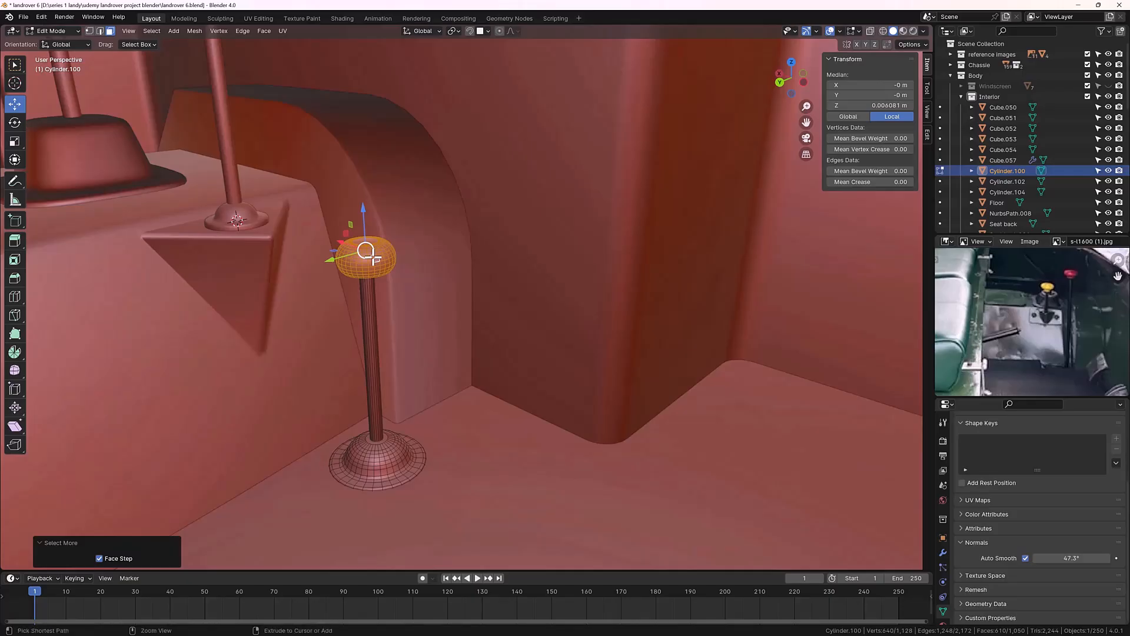
key(ctrl+KP_3)
scroll(518, 239, down, 5)
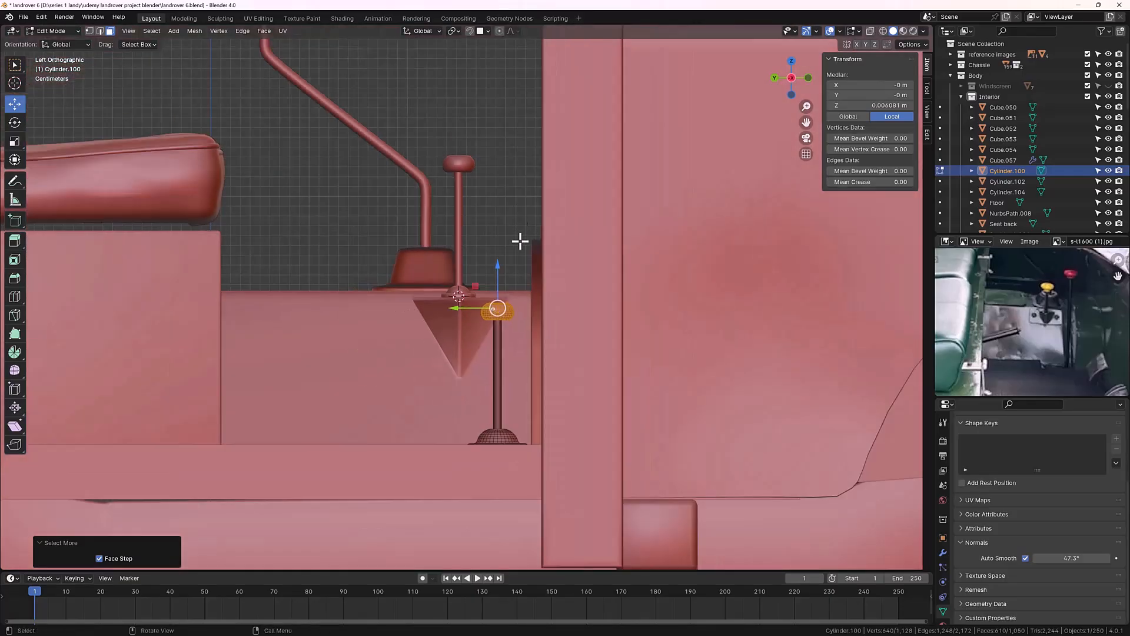
drag(498, 262, 527, 97)
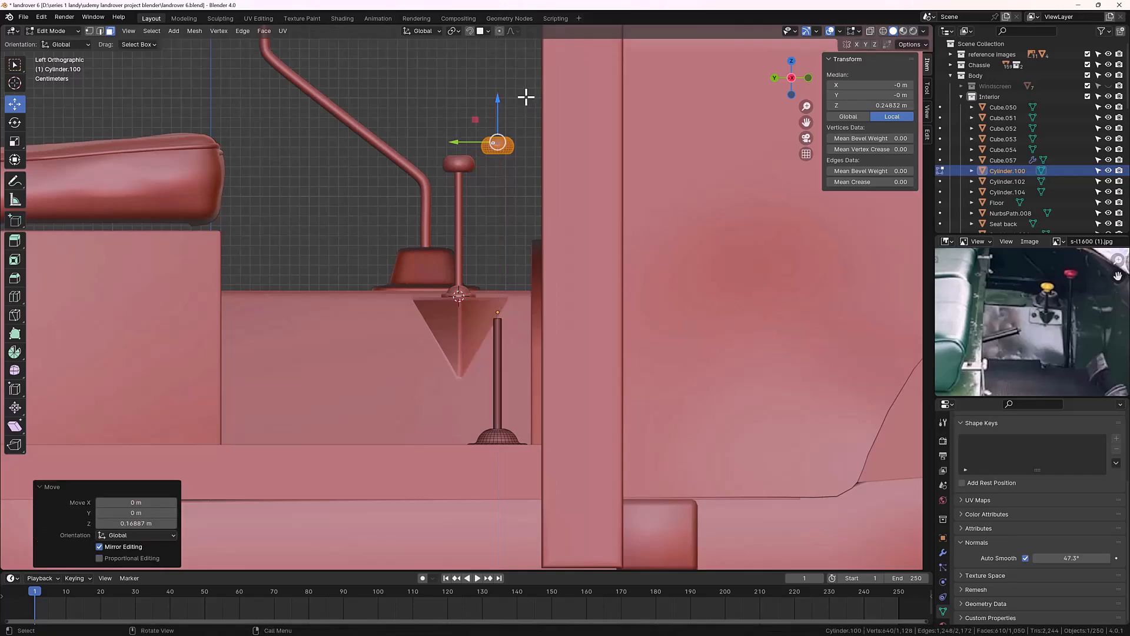
Step: Raise the top face of the floor lever's shaft along Z into the raised knob and return to Object Mode
middle_drag(498, 259, 469, 240)
scroll(479, 198, up, 2)
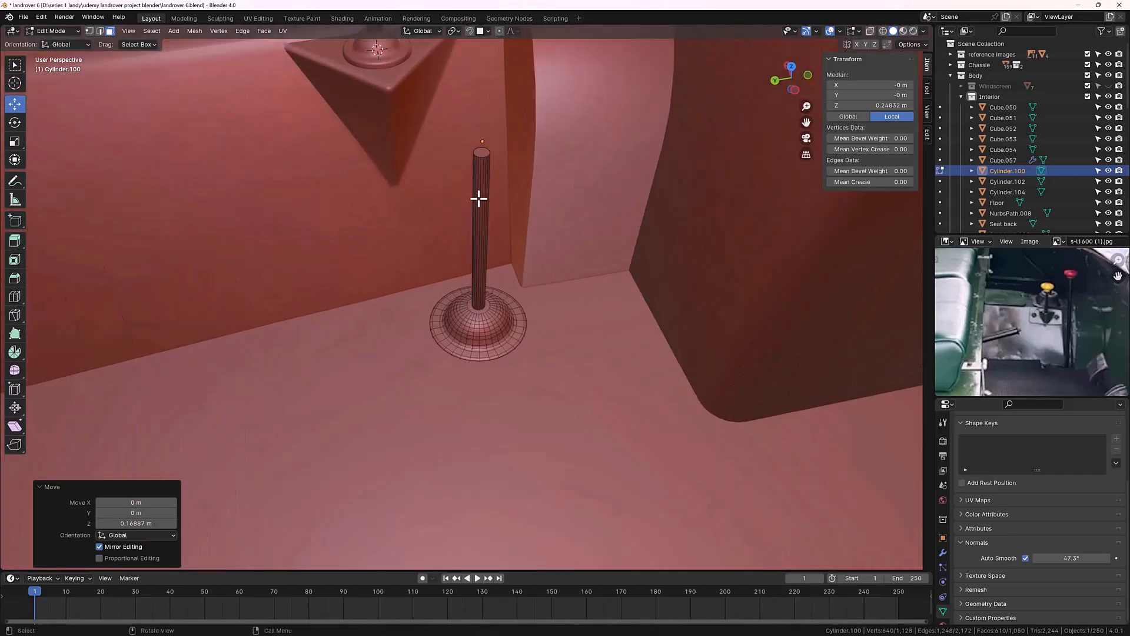
click(482, 152)
key(ctrl+KP_3)
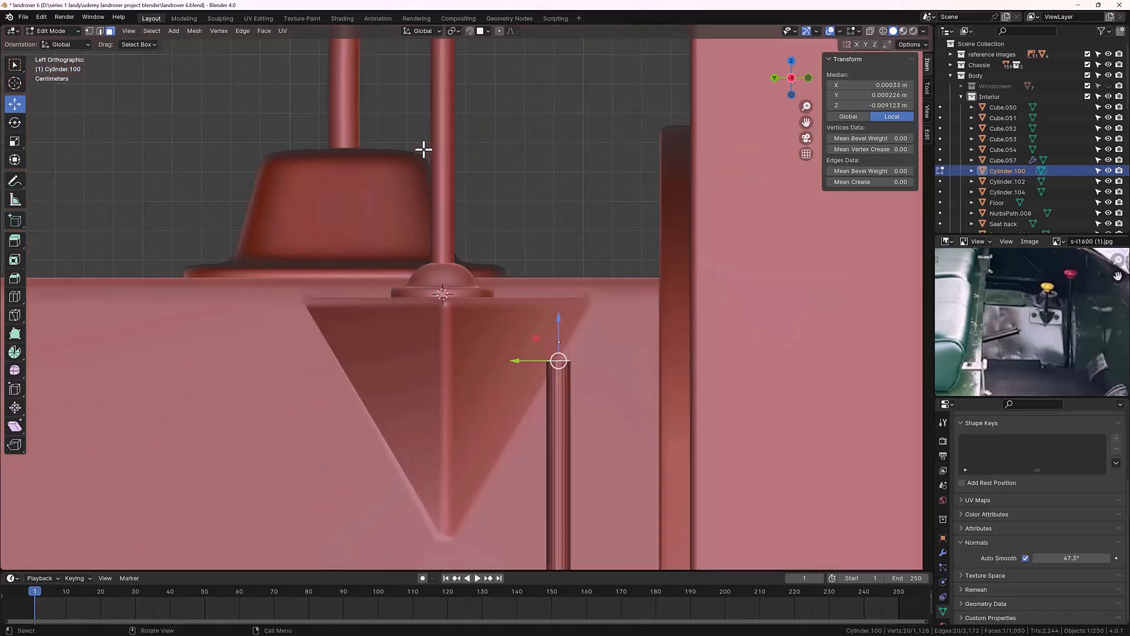
scroll(427, 148, down, 5)
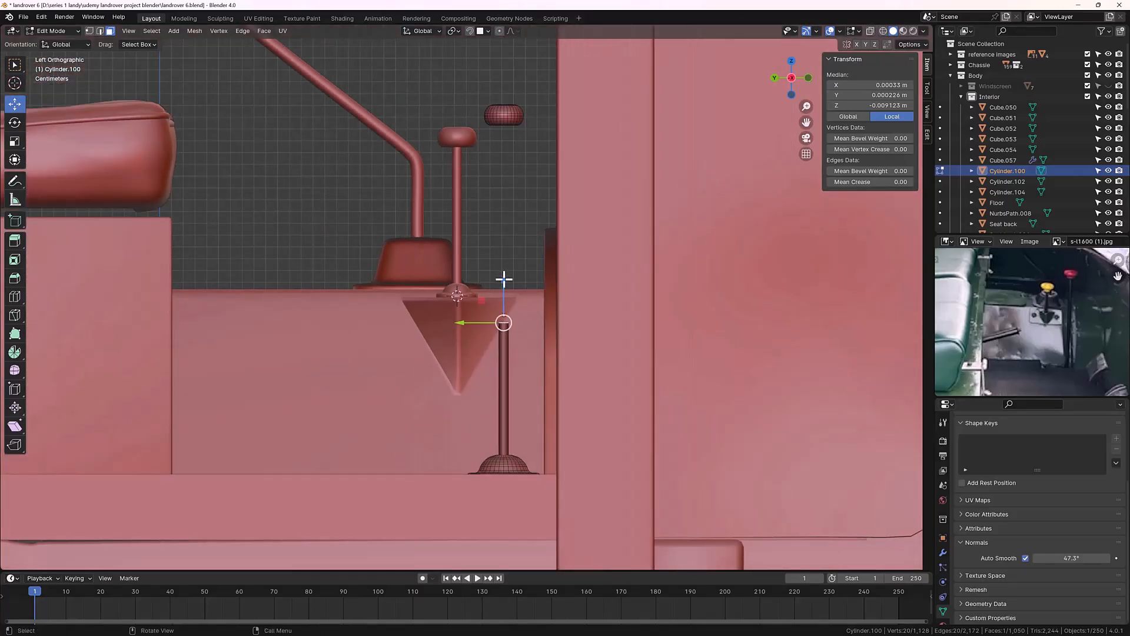
drag(504, 279, 509, 76)
click(430, 86)
middle_drag(455, 163, 477, 228)
key(Tab)
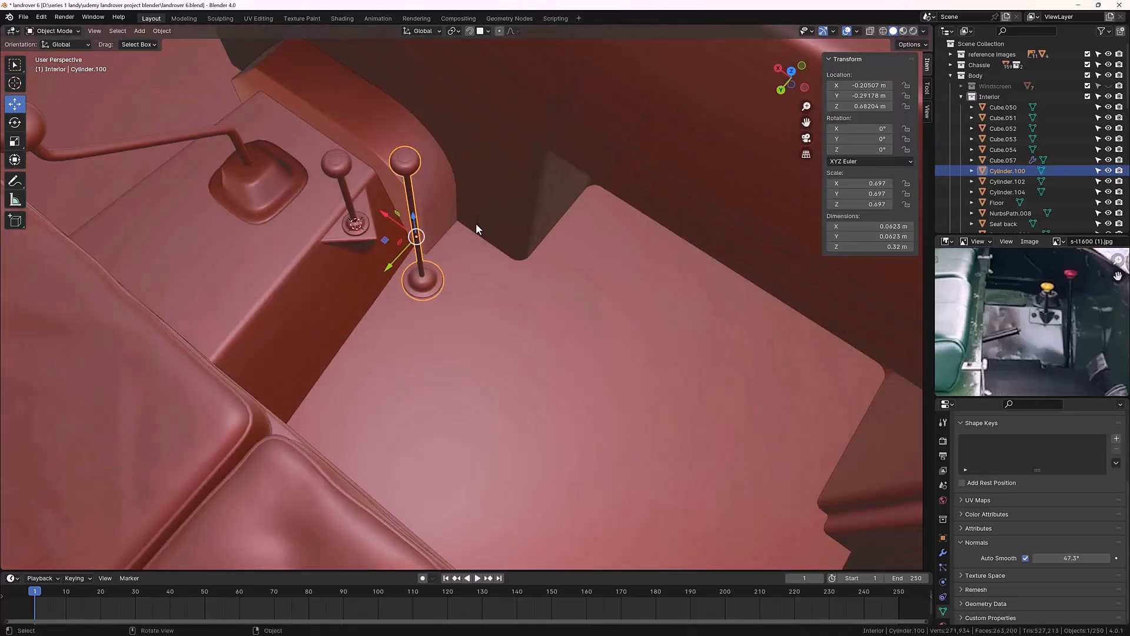
Step: Deselect the lever, check both levers from outside the vehicle and save the landrover 6 file
scroll(459, 235, down, 7)
click(688, 431)
middle_drag(689, 431, 453, 302)
scroll(472, 332, up, 3)
scroll(469, 318, down, 2)
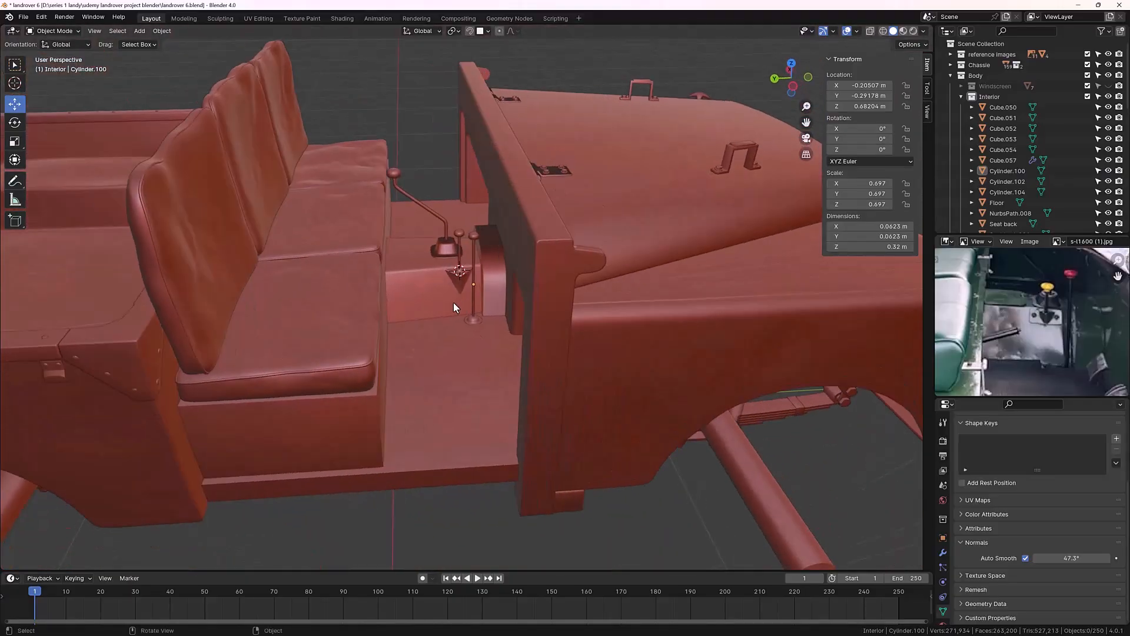
key(ctrl+s)
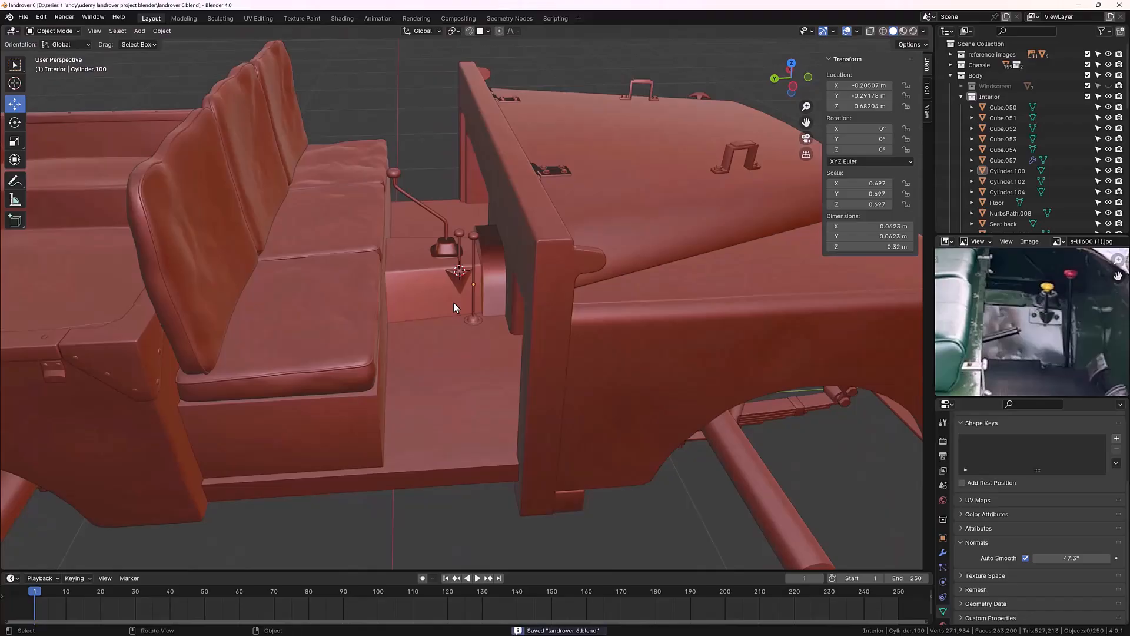